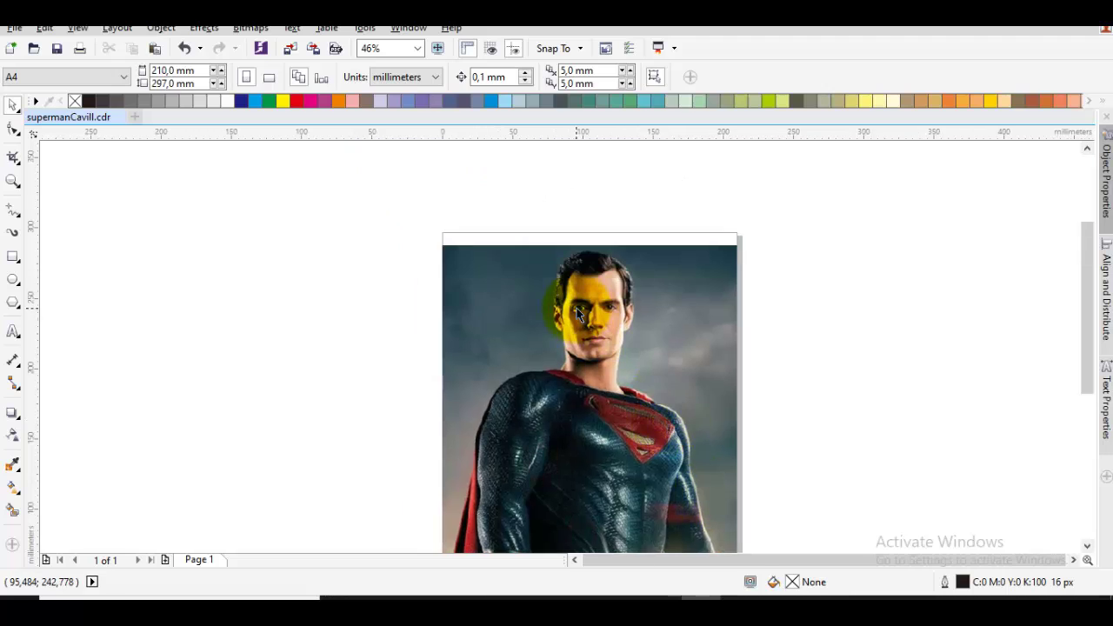
- Trace both eyebrows on the photo with arched Pen tool curves, 16 px thick and about 14 mm wide each
scroll(581, 308, "up", 4)
key("p")
left_click(525, 269)
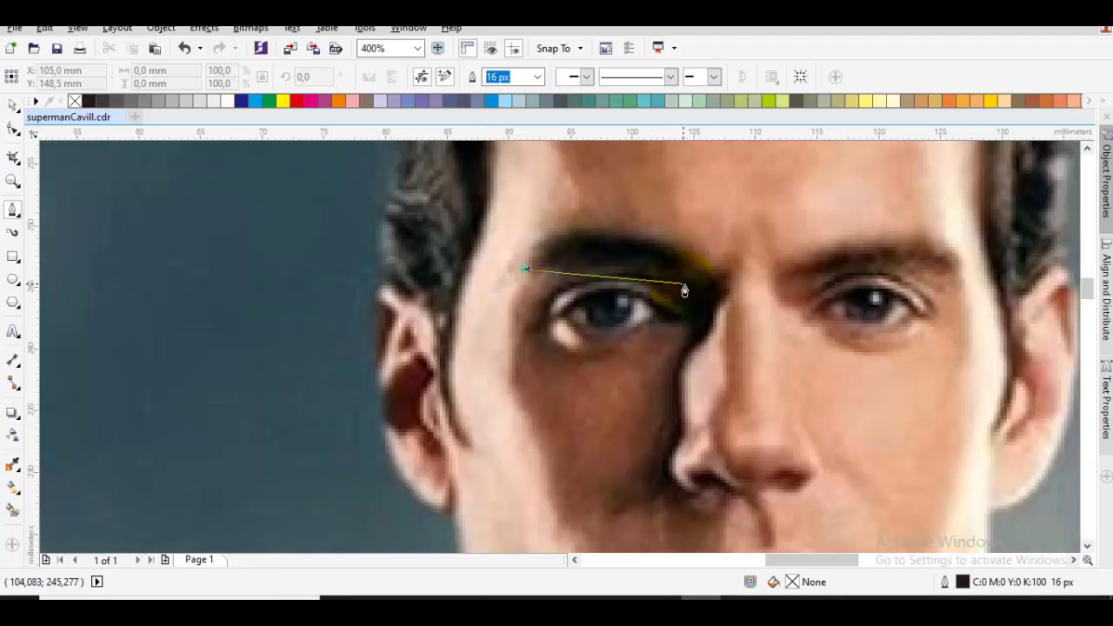
left_click_drag(694, 285, 793, 348)
key("Escape")
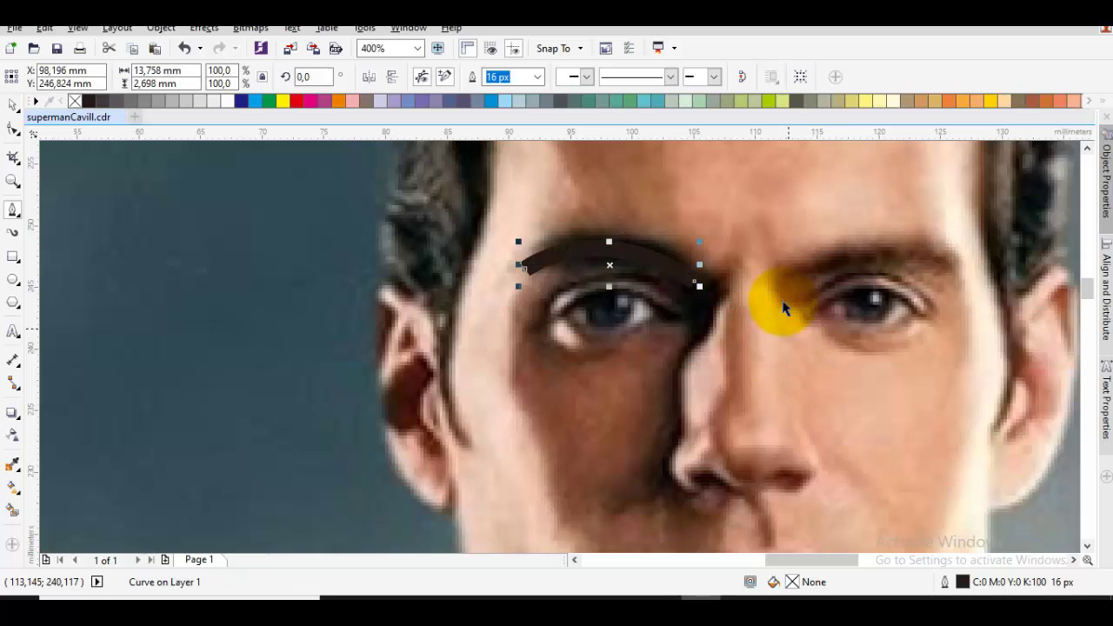
left_click_drag(790, 283, 629, 287)
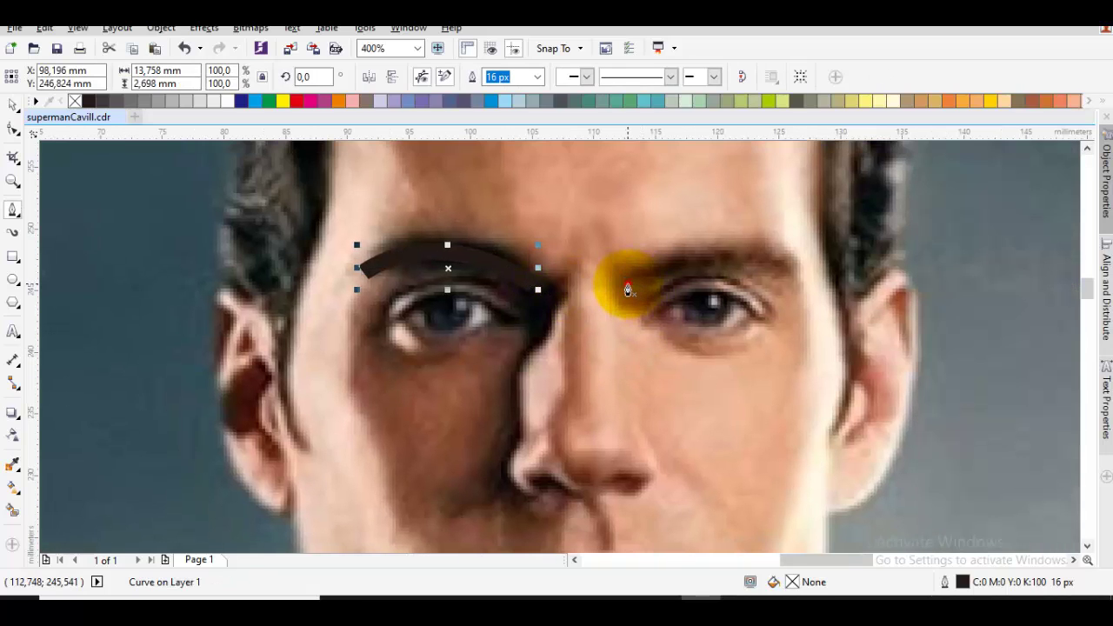
left_click(628, 287)
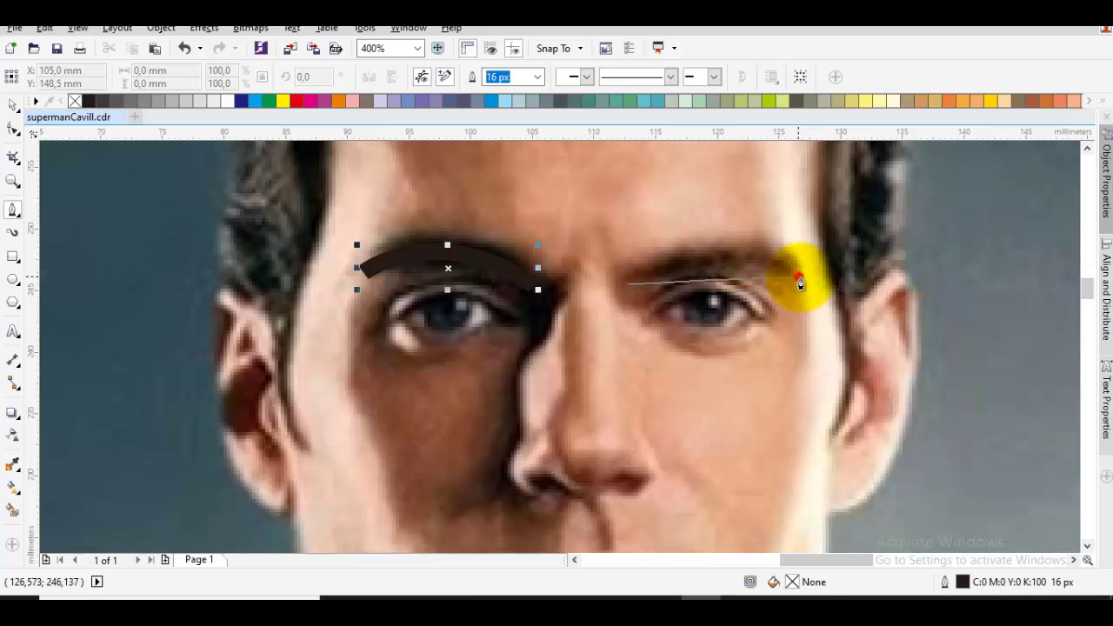
left_click_drag(799, 280, 839, 323)
key("space")
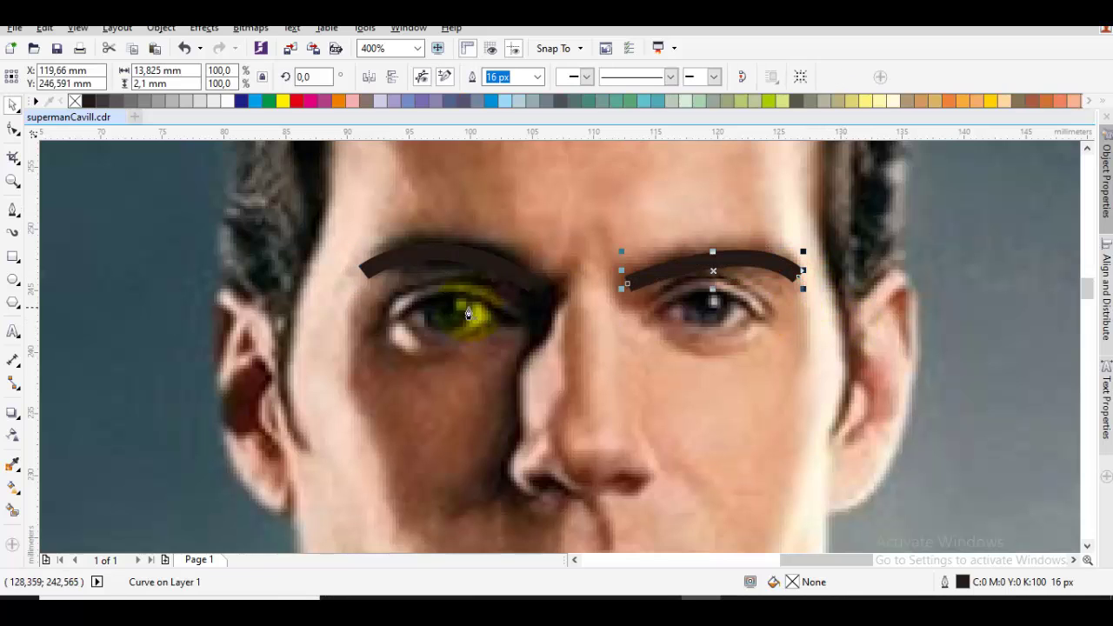
- Trace both upper eyelids with arched Pen curves, about 9 mm wide on the photo's left eye and 7.6 mm on the right
left_click(397, 320)
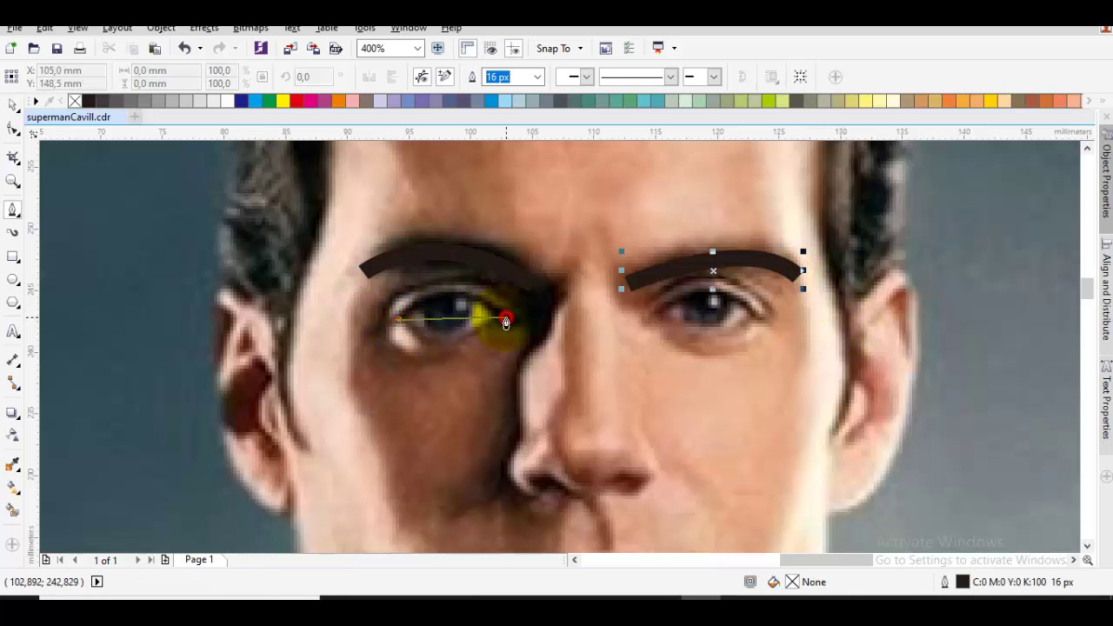
left_click_drag(506, 322, 550, 371)
key("space")
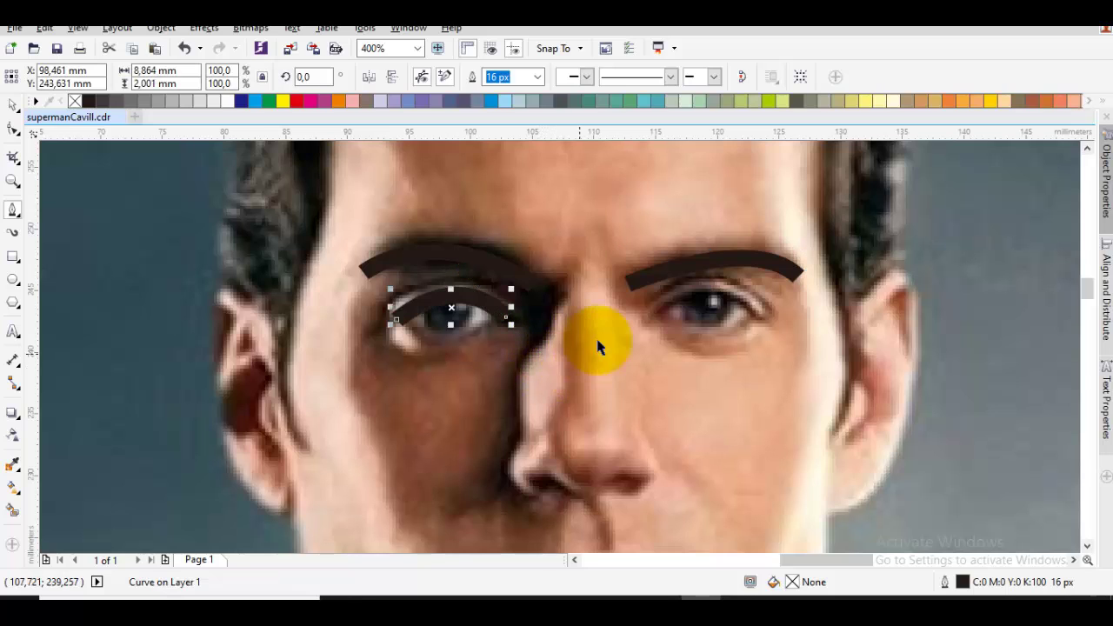
left_click(660, 318)
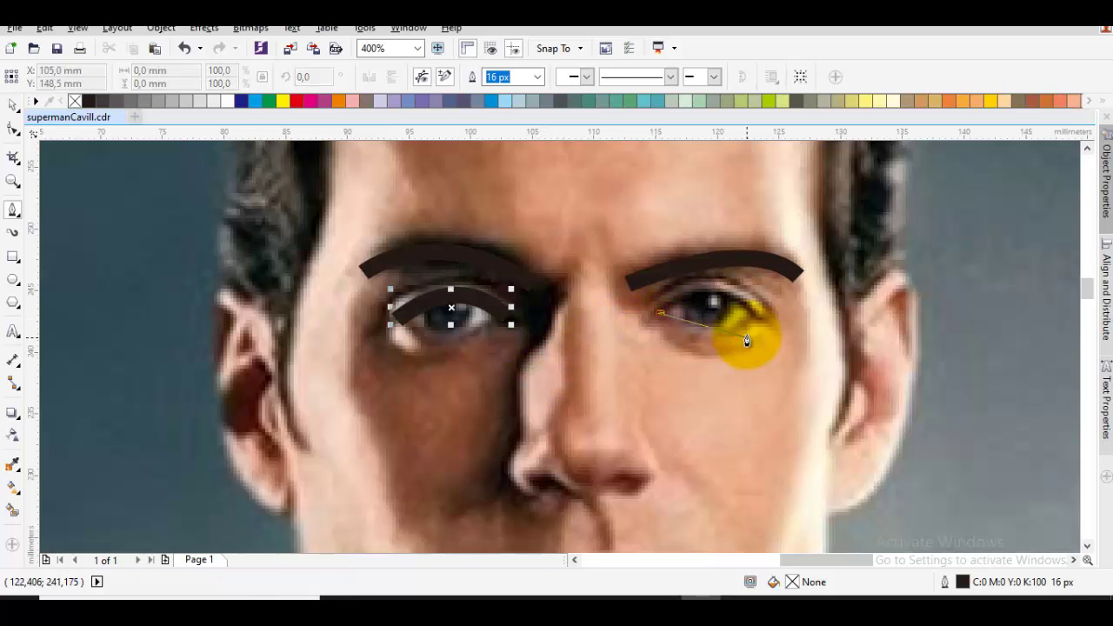
left_click_drag(759, 324, 789, 372)
key("space")
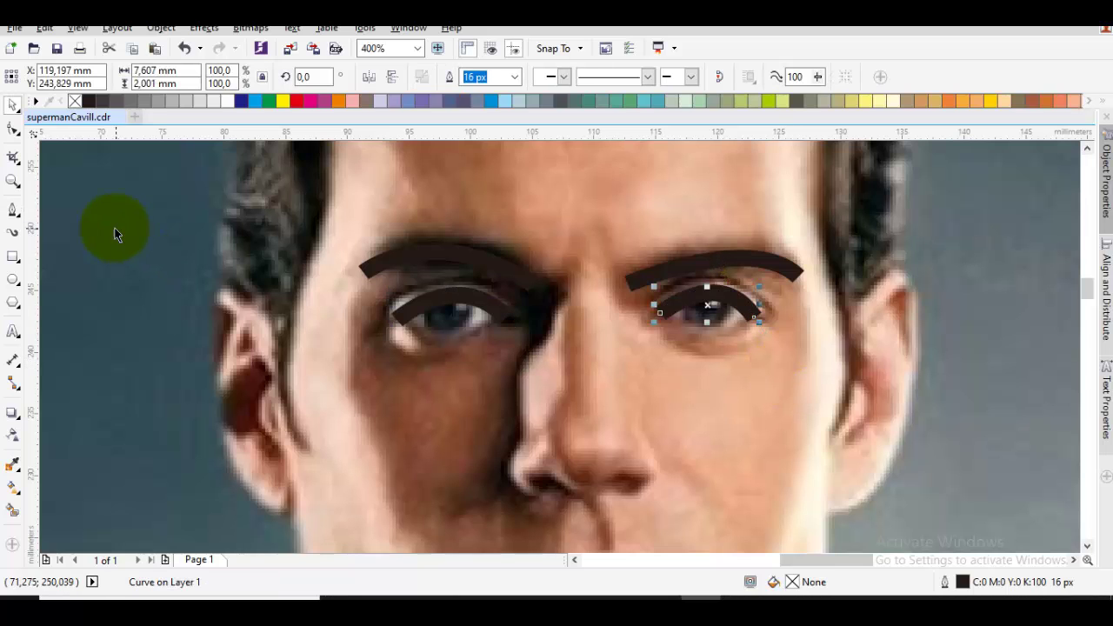
- Draw a circle about 2.8 mm across over the left eye's iris, fill it black and remove its outline
left_click(15, 279)
scroll(472, 322, "up", 2)
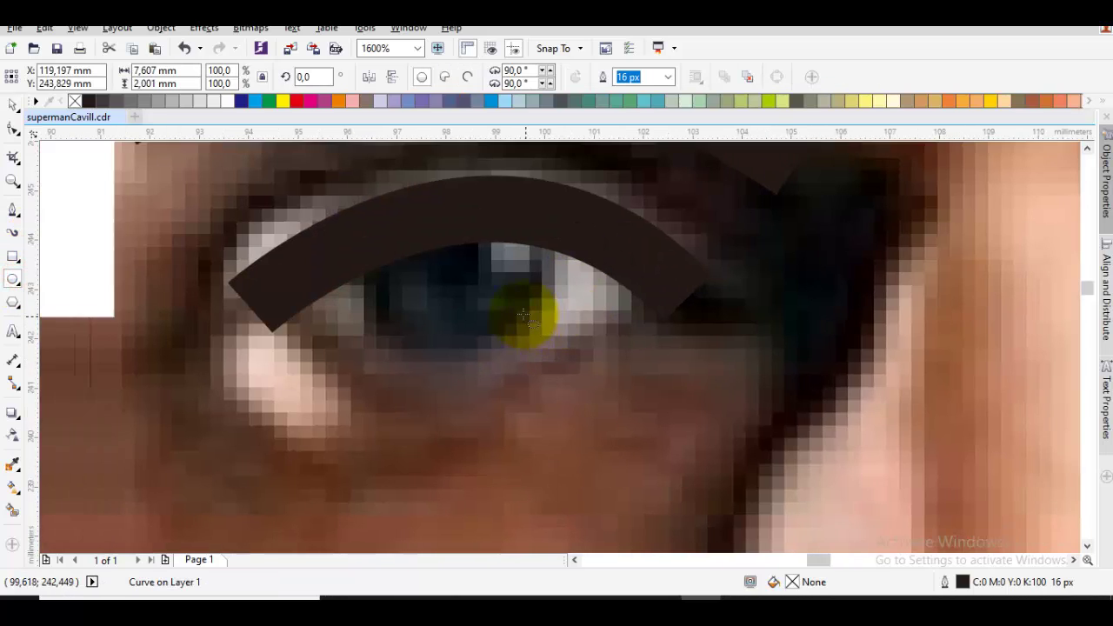
left_click_drag(447, 285, 372, 210)
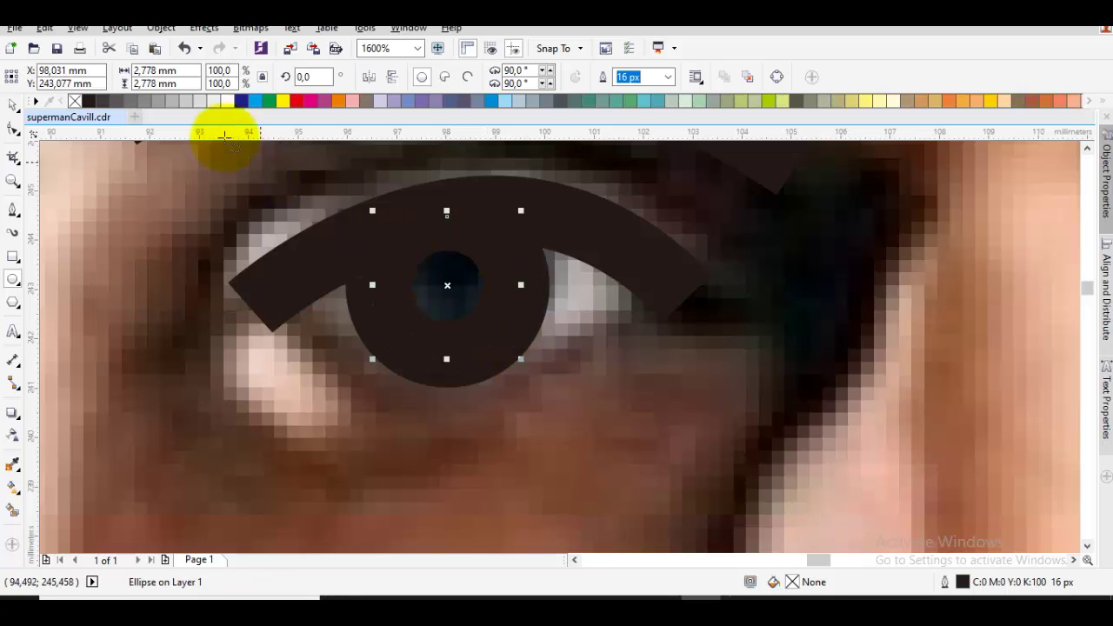
left_click(88, 101)
right_click(75, 100)
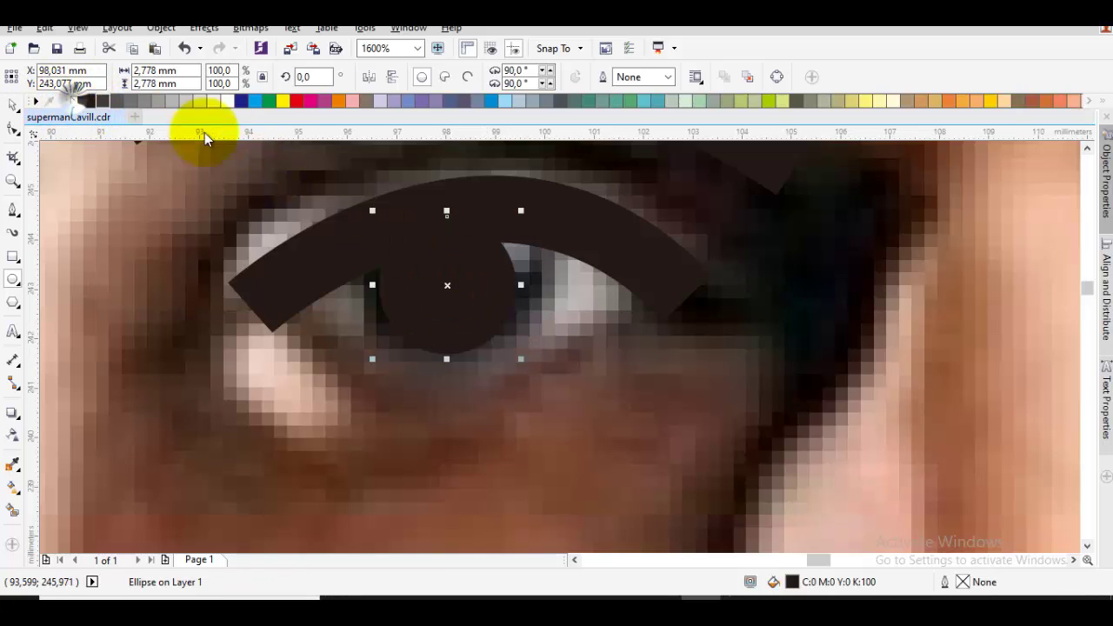
- Enlarge the black iris circle of the left eye to about 3.5 mm across, keeping its top under the eyelid line
left_click(525, 359, "shift")
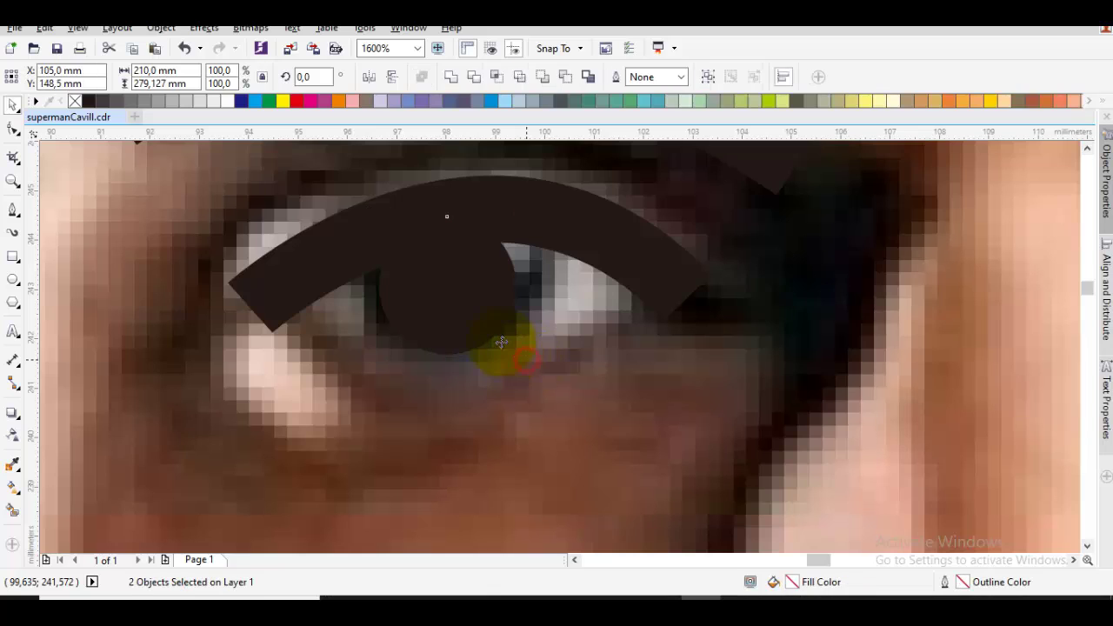
key("Escape")
left_click(485, 307)
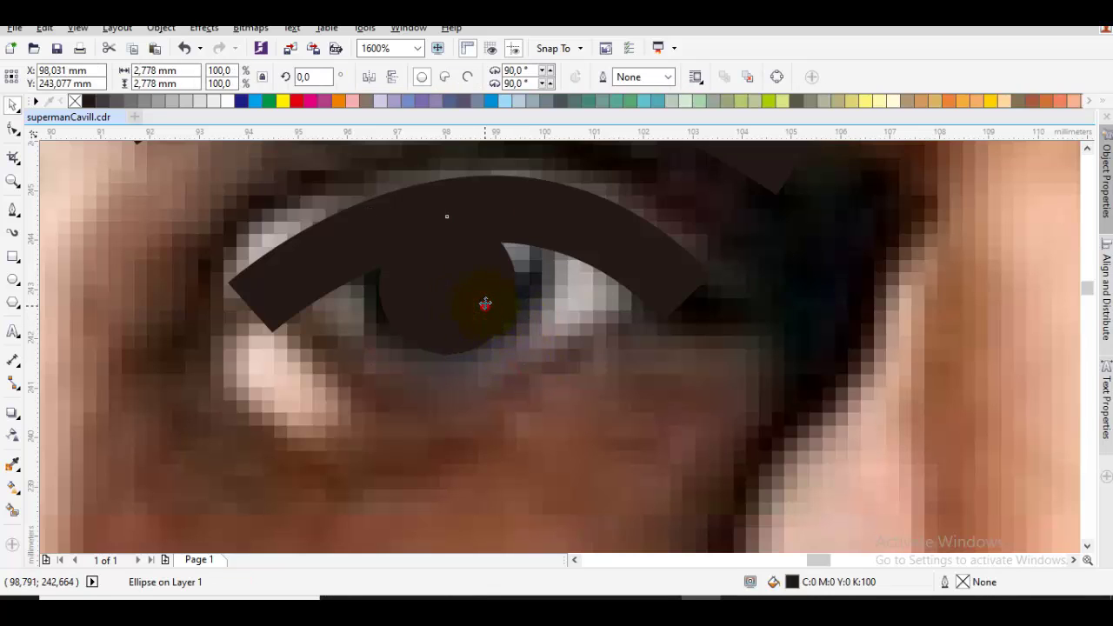
left_click_drag(528, 354, 540, 367)
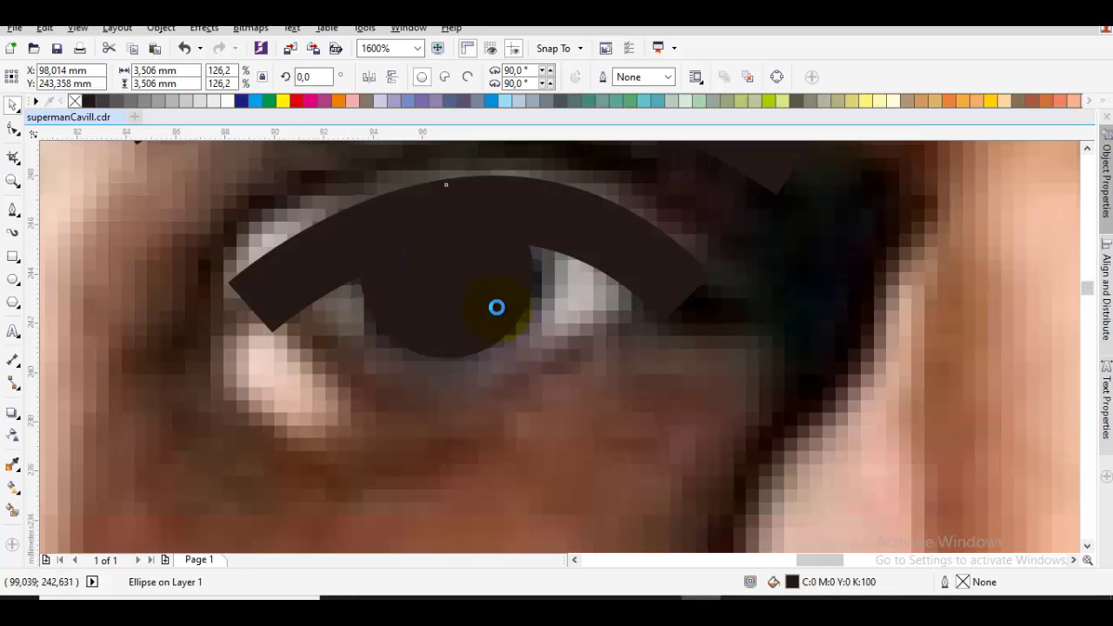
- Place a copy of the black iris circle over the iris of the right eye, beneath its eyelid curve
scroll(348, 305, "down", 1)
left_click_drag(348, 305, 871, 293)
scroll(873, 301, "up", 1)
scroll(870, 294, "down", 1)
left_click(827, 345)
- Trace the nose with one Pen curve about 16 mm tall, running down the bridge and around under the tip to the right nostril
scroll(824, 349, "down", 1)
left_click_drag(778, 391, 775, 249)
key("p")
left_click(700, 199)
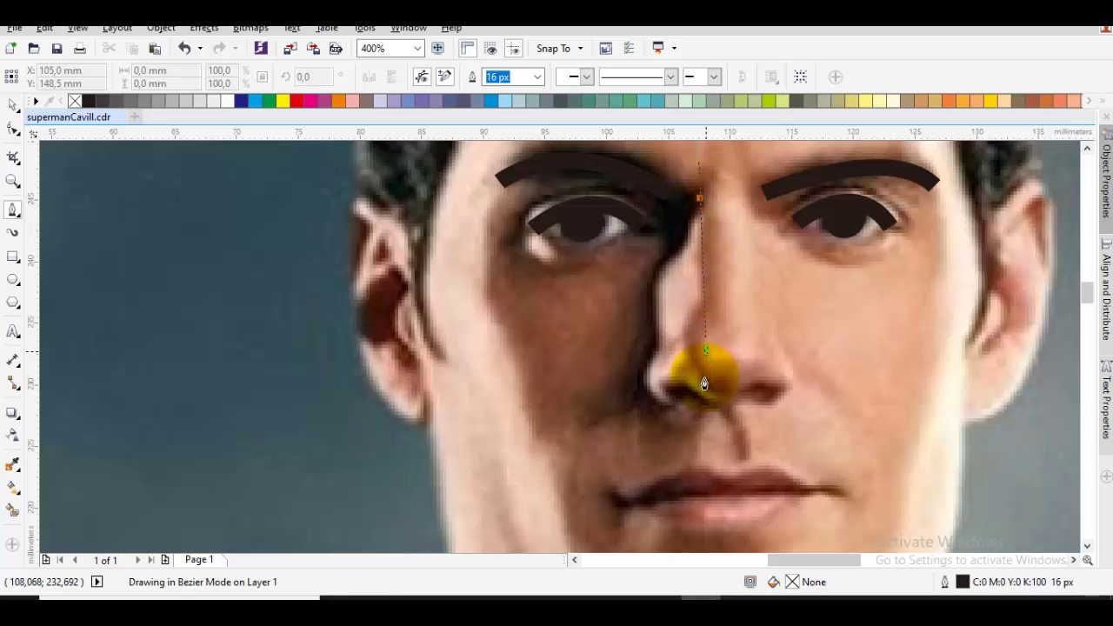
left_click_drag(704, 383, 898, 369)
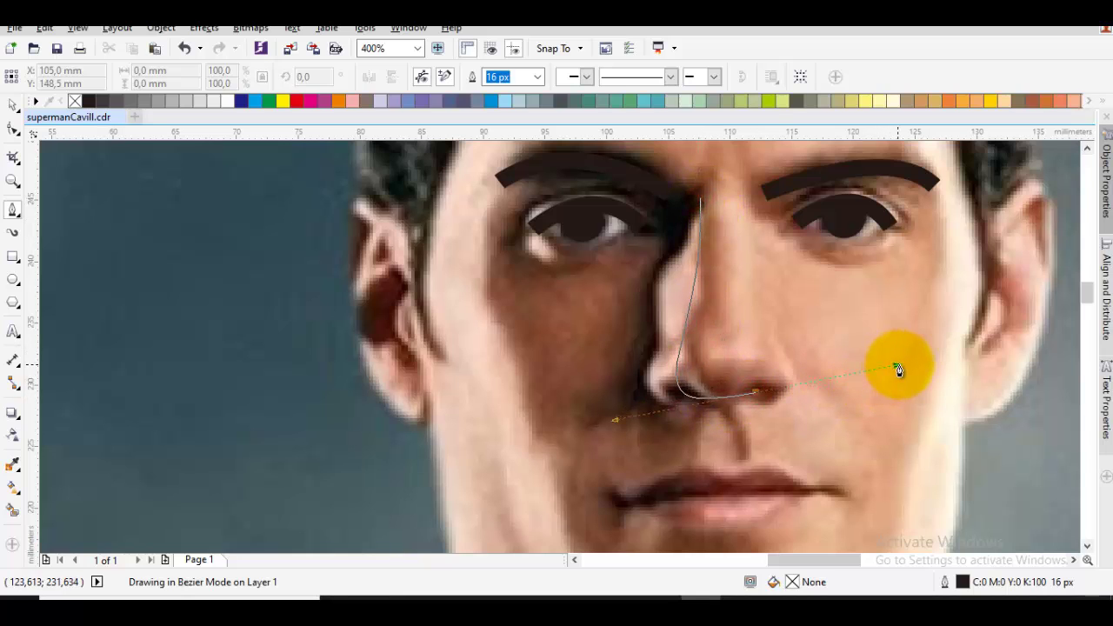
key("Escape")
- Trace the line between the lips with a slightly bowed Pen curve about 15 mm wide
left_click_drag(804, 446, 759, 337)
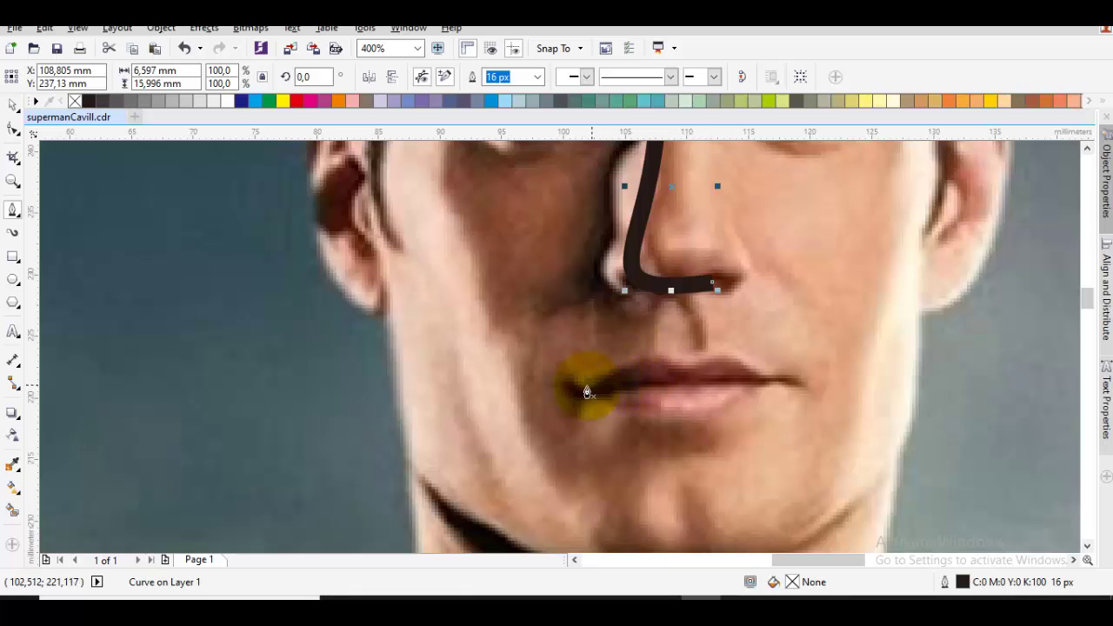
mouse_move(583, 388)
left_mouse_down()
mouse_move(686, 405)
mouse_move(706, 397)
left_mouse_up()
left_click_drag(779, 383, 779, 383)
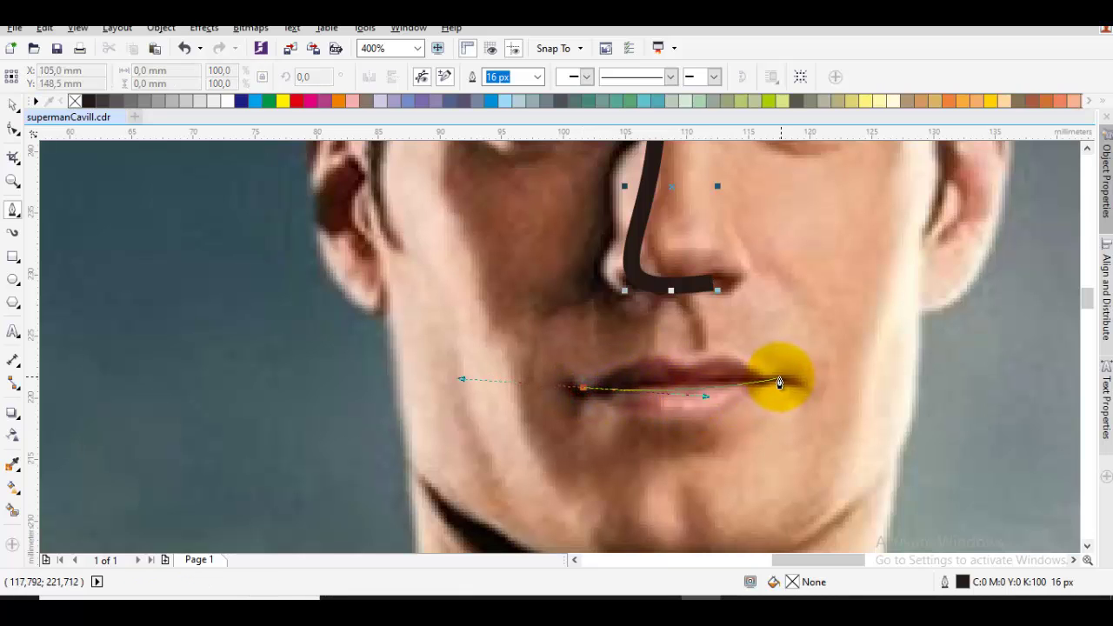
key("space")
- Move the mouth line up slightly and shift its left end node inward with the Shape tool
scroll(660, 392, "up", 2)
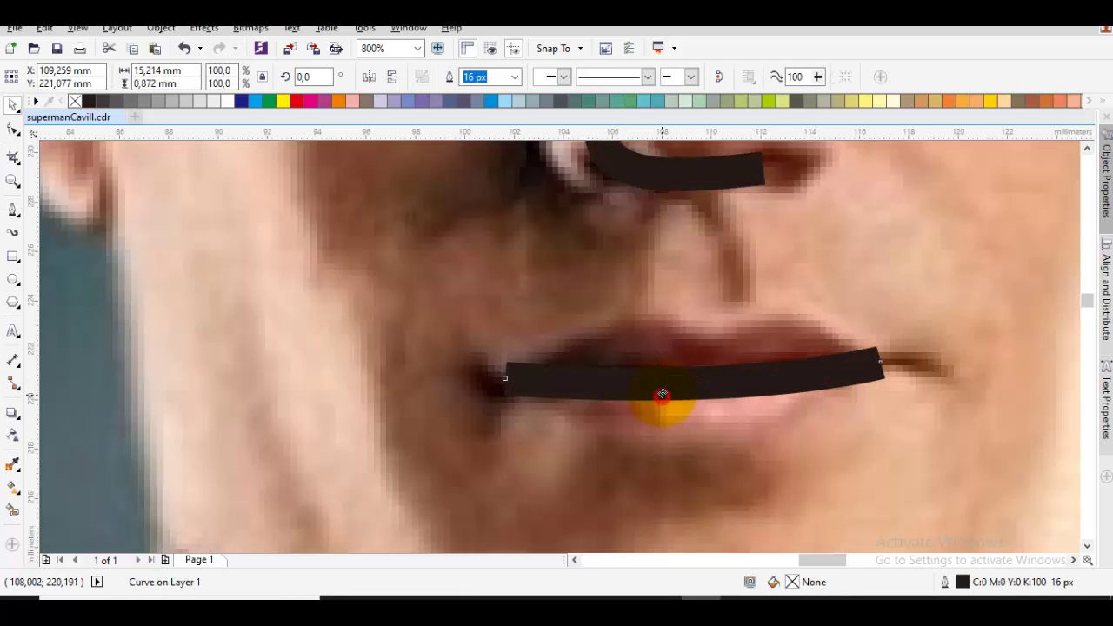
key("F10")
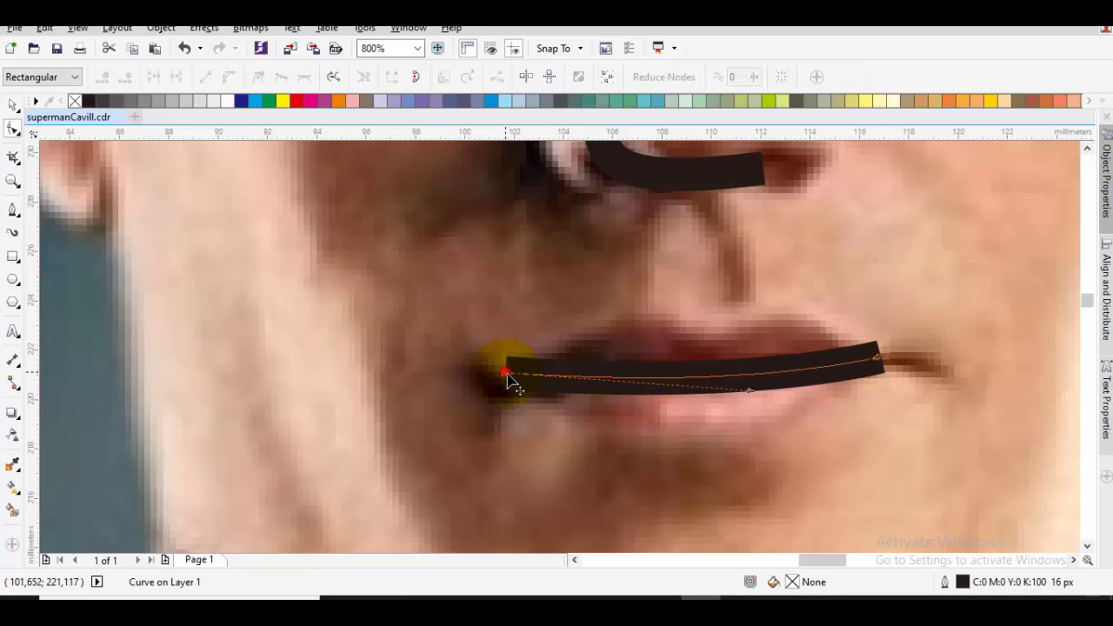
left_click_drag(507, 374, 518, 375)
- Trace the shadow below the lower lip with a short downward-bowed Pen curve about 6.7 mm wide
key("F5")
left_click_drag(634, 397, 579, 290)
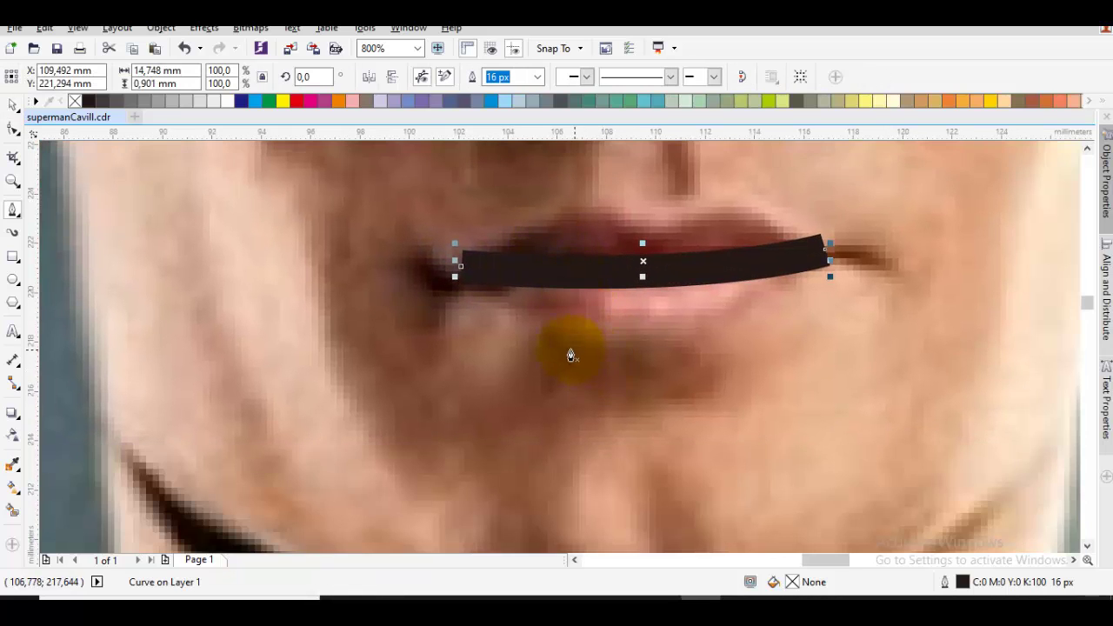
left_click_drag(554, 341, 614, 367)
left_click_drag(720, 332, 736, 325)
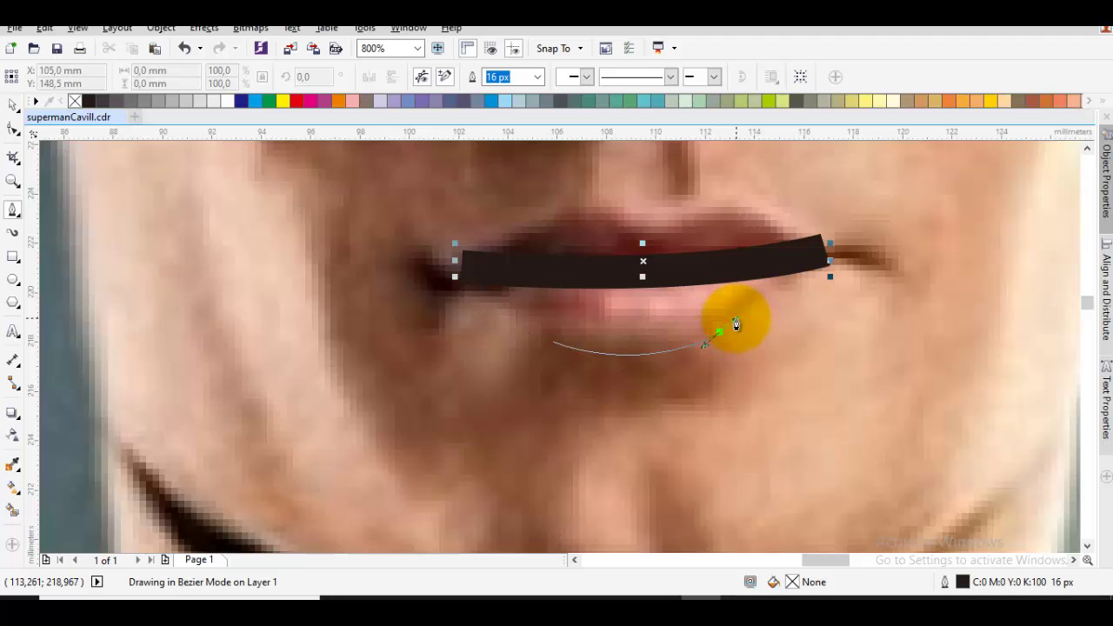
key("Escape")
- Move the reference photo aside to review the traced facial lines on their own, and undo the move
scroll(733, 328, "down", 2)
scroll(674, 383, "down", 1)
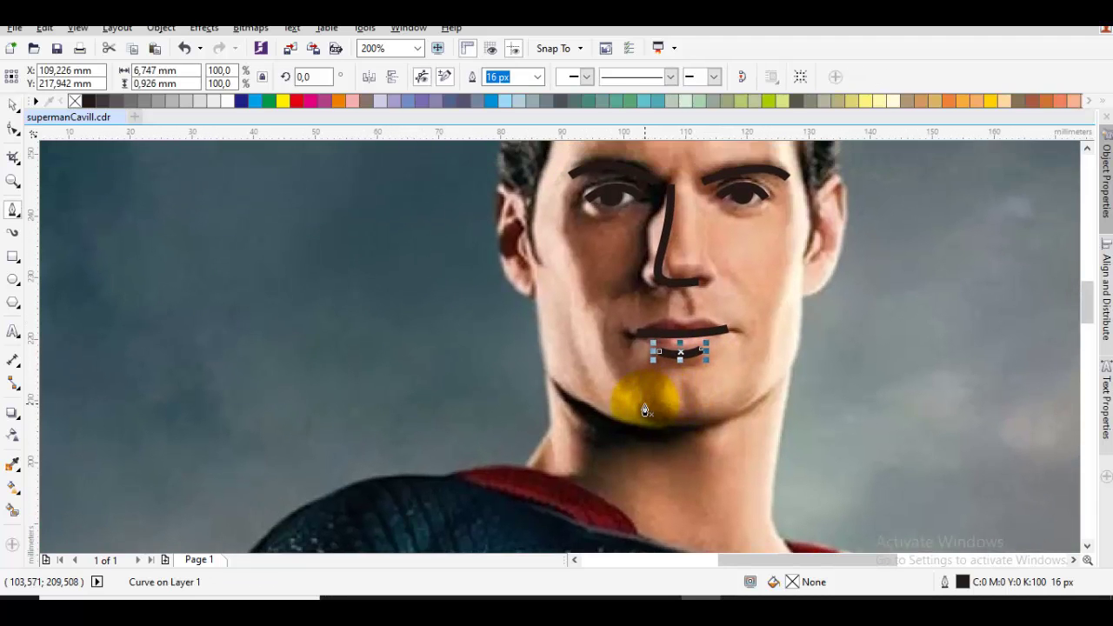
scroll(641, 313, "down", 2)
key("space")
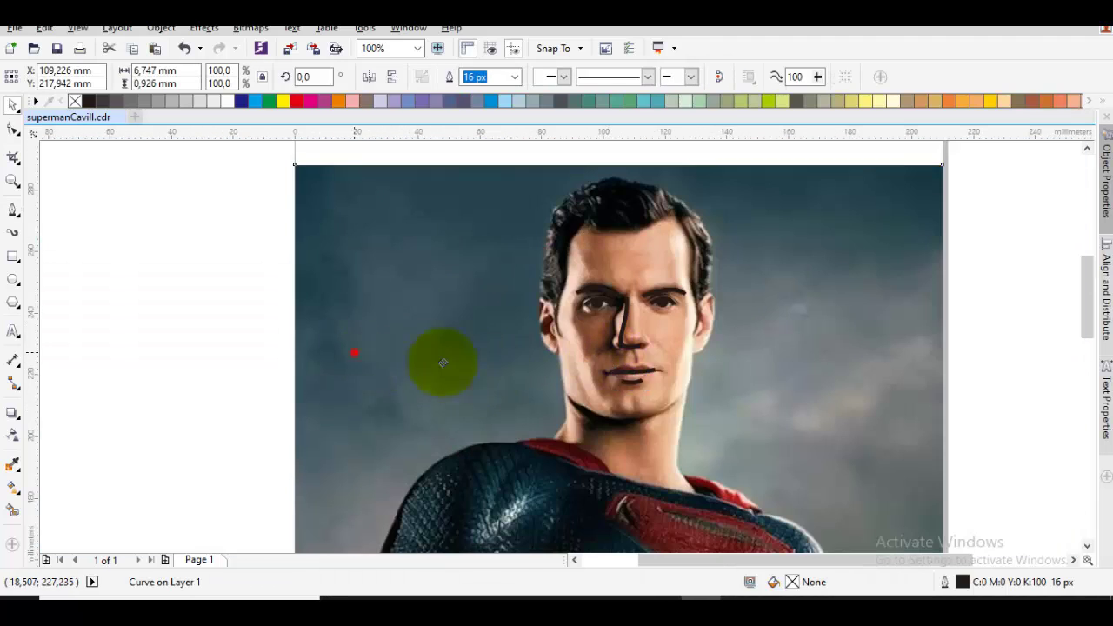
left_click_drag(353, 352, 847, 367)
left_click(680, 451)
key("ctrl+z")
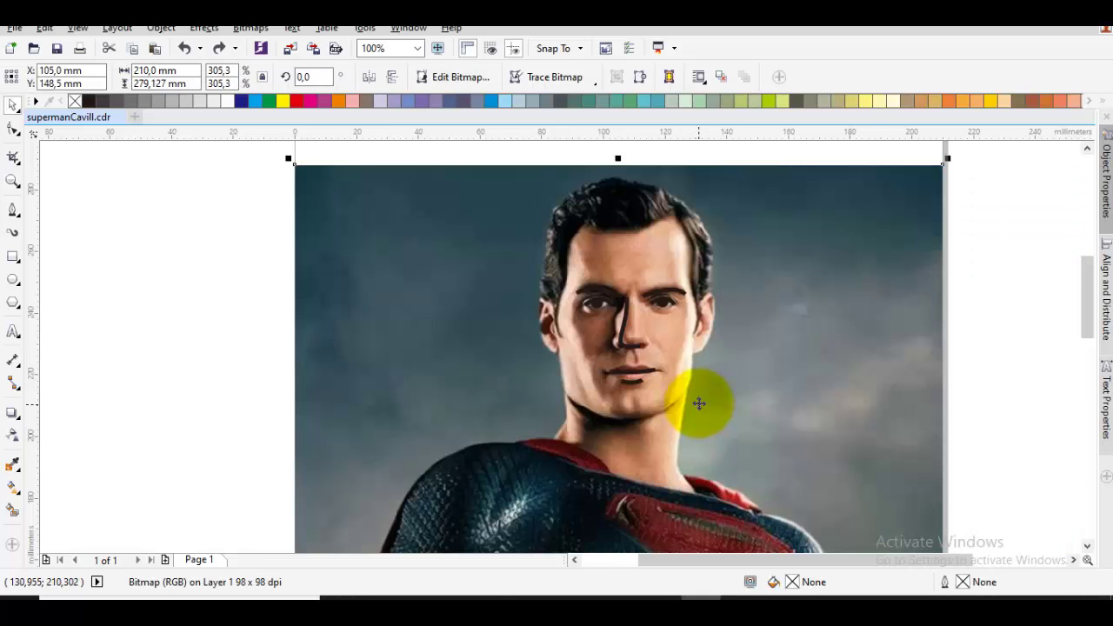
- Start the hair outline with the Pen tool at the left sideburn's tip and trace its inner edge up to the forehead corner
scroll(551, 339, "up", 3)
key("space")
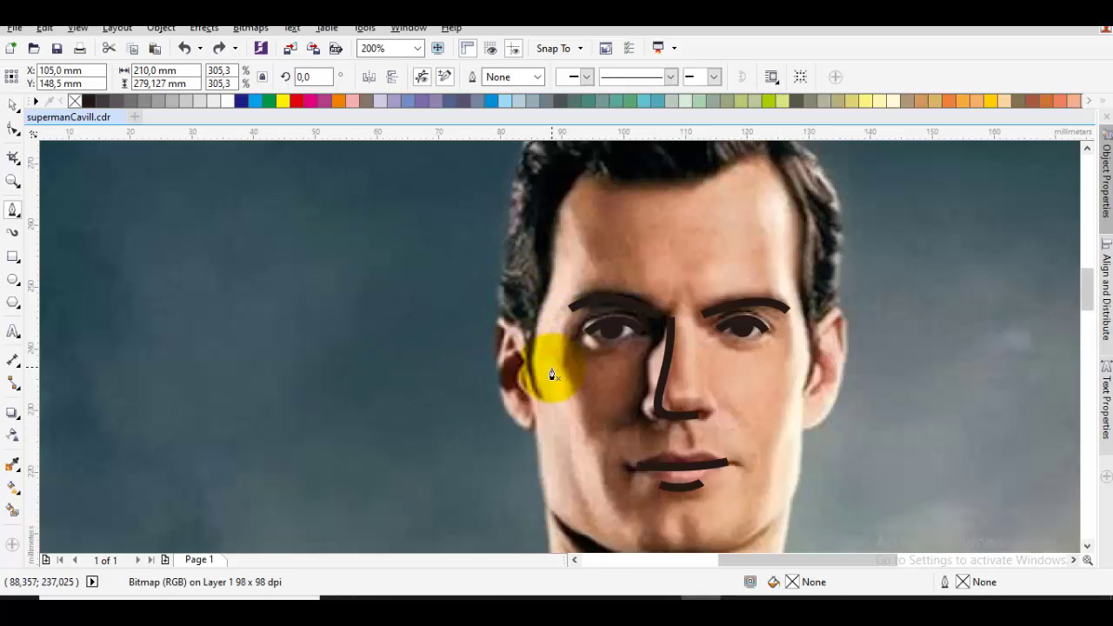
scroll(561, 376, "up", 1)
left_click_drag(564, 393, 531, 340)
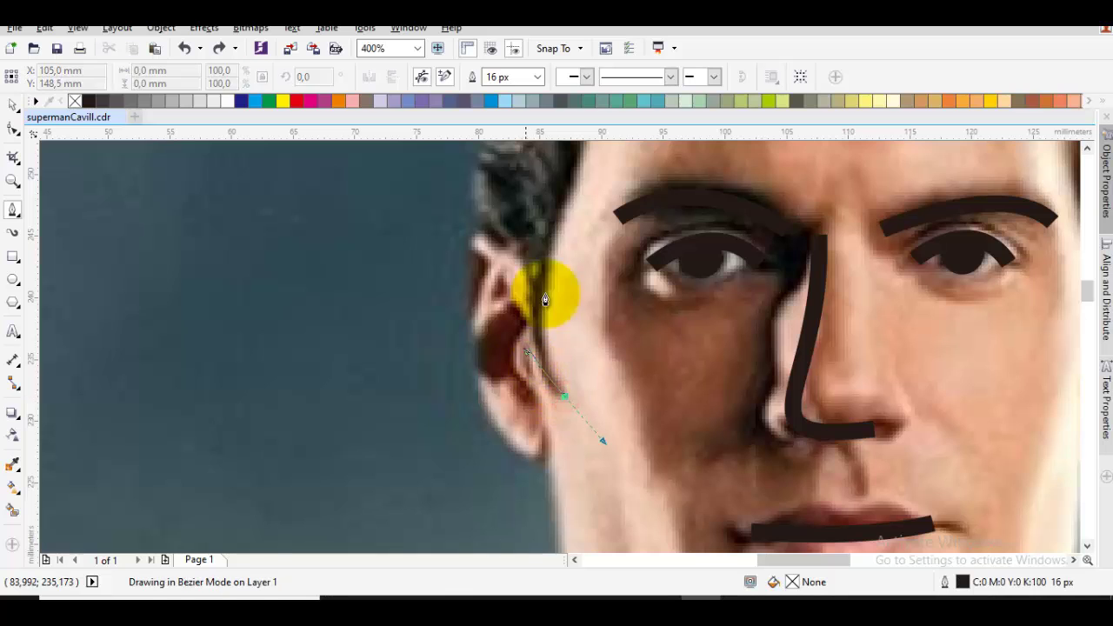
left_click_drag(562, 234, 499, 390)
left_click_drag(508, 344, 536, 288)
mouse_move(533, 223)
left_mouse_down()
mouse_move(516, 327)
mouse_move(564, 203)
mouse_move(592, 206)
mouse_move(543, 280)
left_mouse_up()
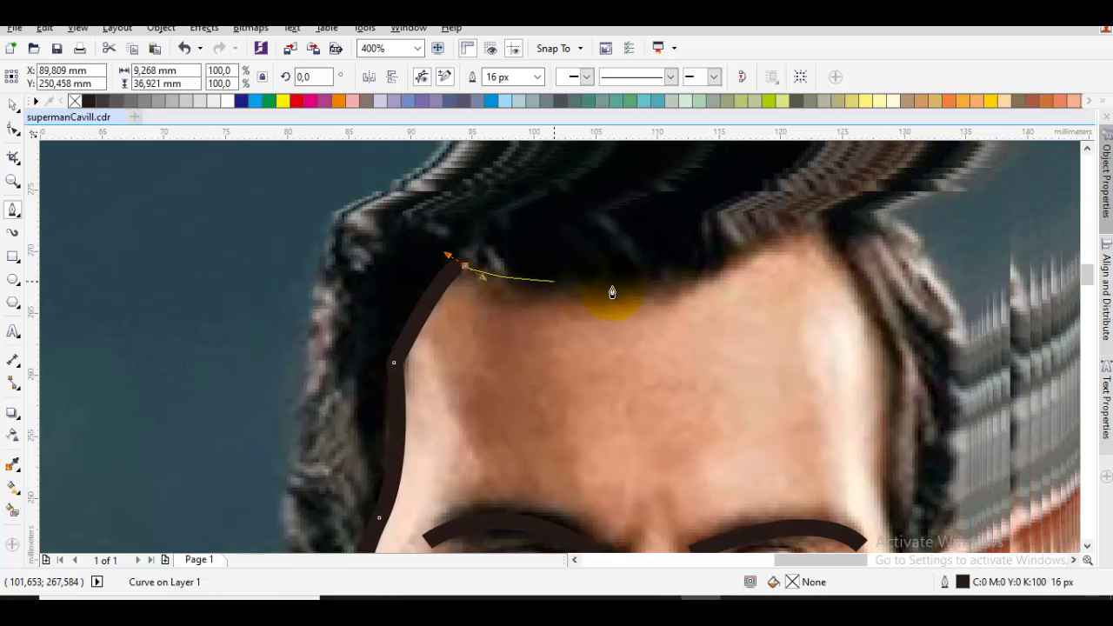
- Continue the hair outline across the top of the forehead and down the inner edge to the right sideburn's tip
left_click_drag(683, 279, 832, 302)
left_click_drag(819, 385, 800, 250)
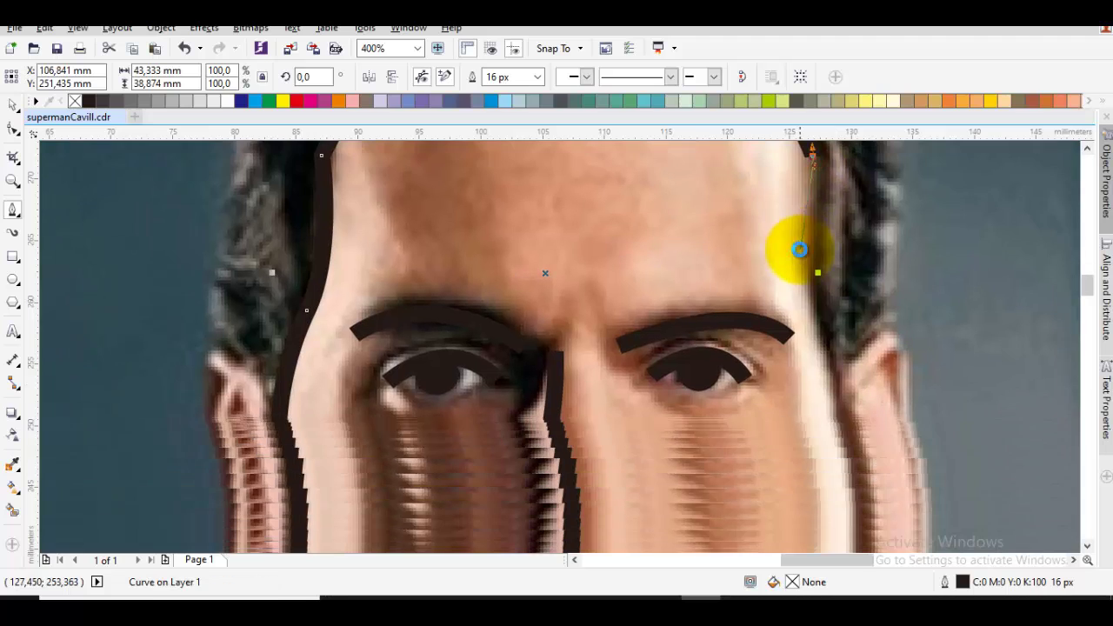
left_click_drag(820, 346, 844, 398)
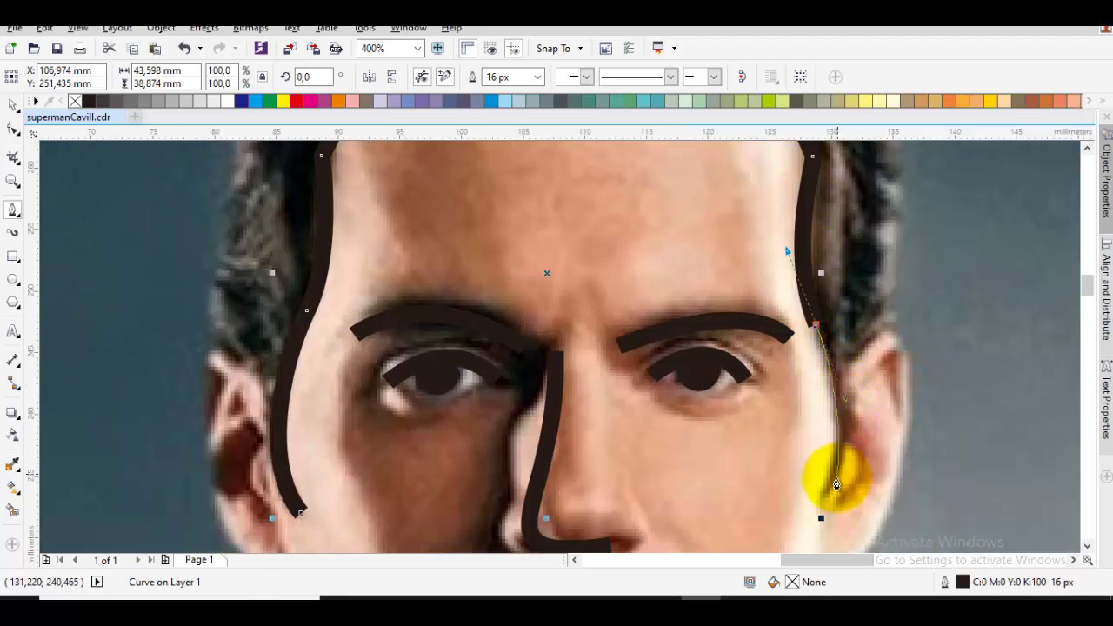
left_click_drag(817, 505, 829, 489)
- Continue the hair outline up the outer edge of the right sideburn and along the hairline above the ear
scroll(830, 488, "up", 1)
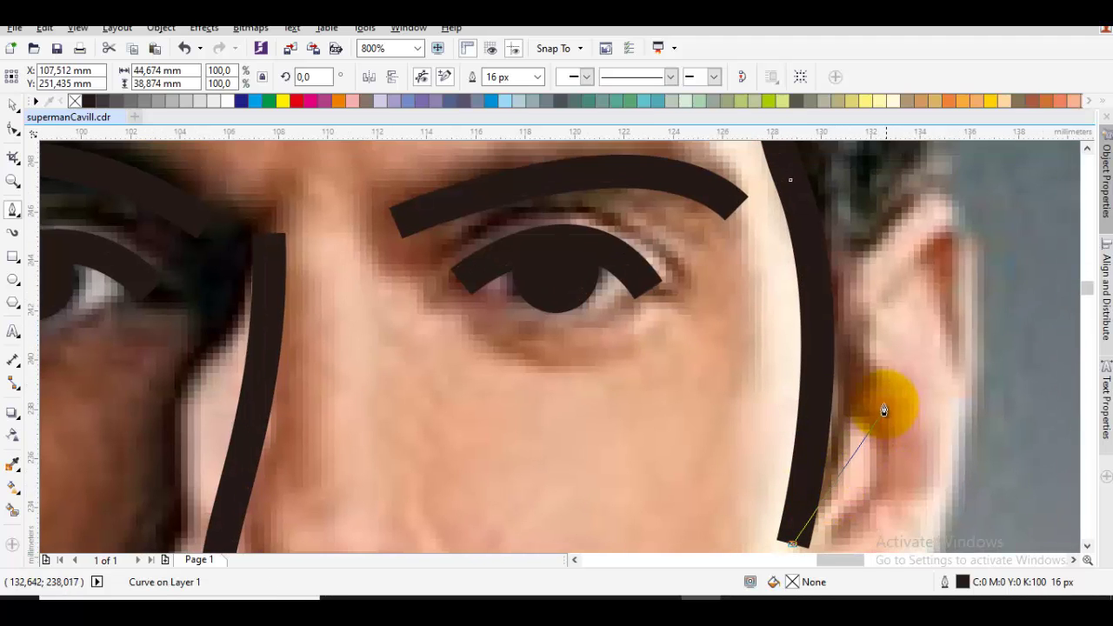
left_click_drag(872, 394, 895, 323)
left_click(857, 265)
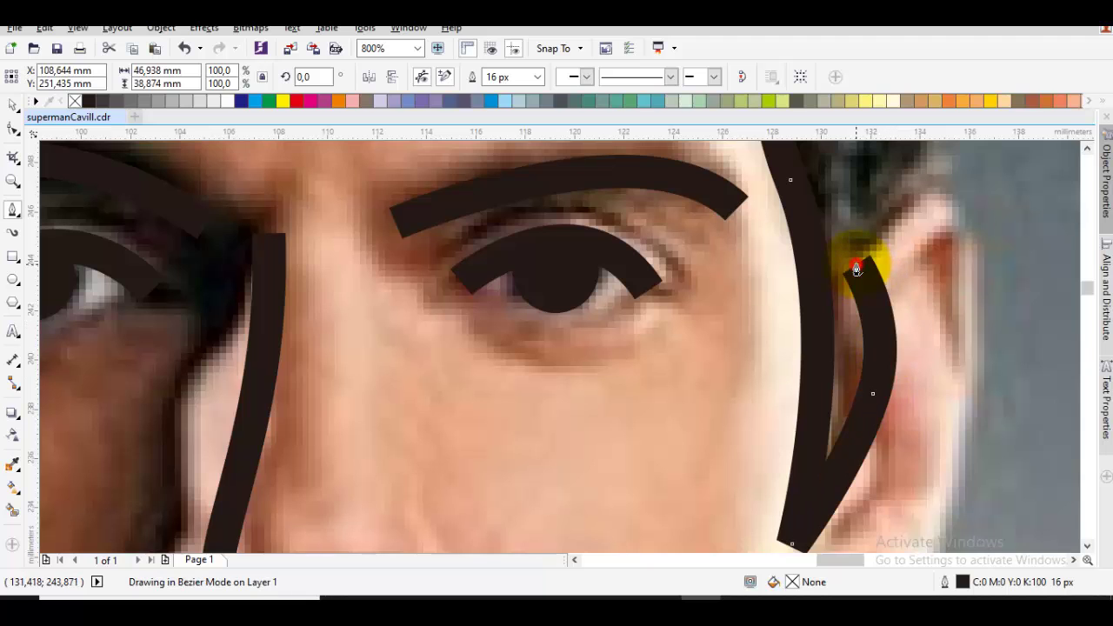
scroll(930, 190, "down", 1)
left_click_drag(930, 190, 841, 313)
left_click(842, 314)
- Trace the hair's outer edge up the right side, through the notch and over the top of the head to the upper-left bend
left_click_drag(856, 265, 815, 401)
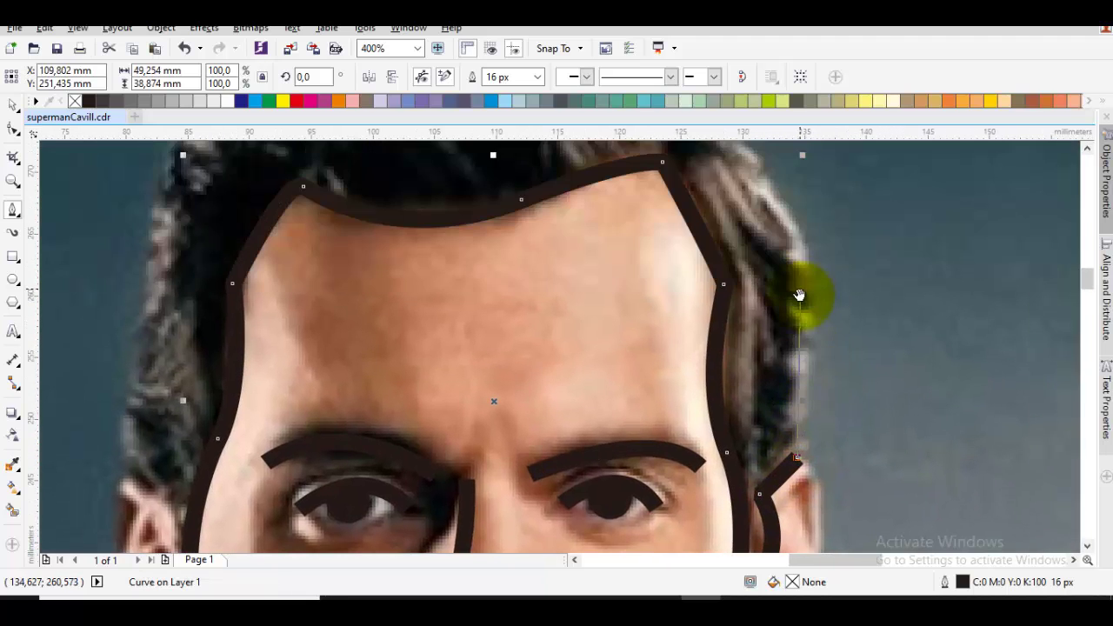
left_click_drag(800, 290, 775, 269)
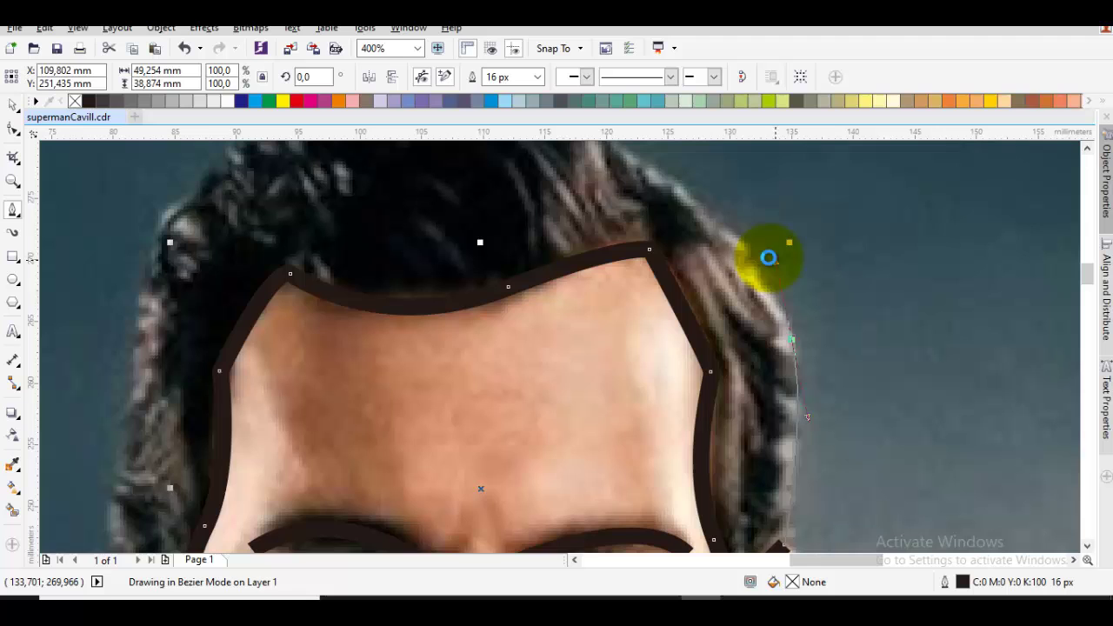
left_click(724, 254)
left_click_drag(696, 191, 725, 344)
left_click_drag(540, 261, 318, 222)
left_click(253, 346)
left_click_drag(241, 334, 338, 269)
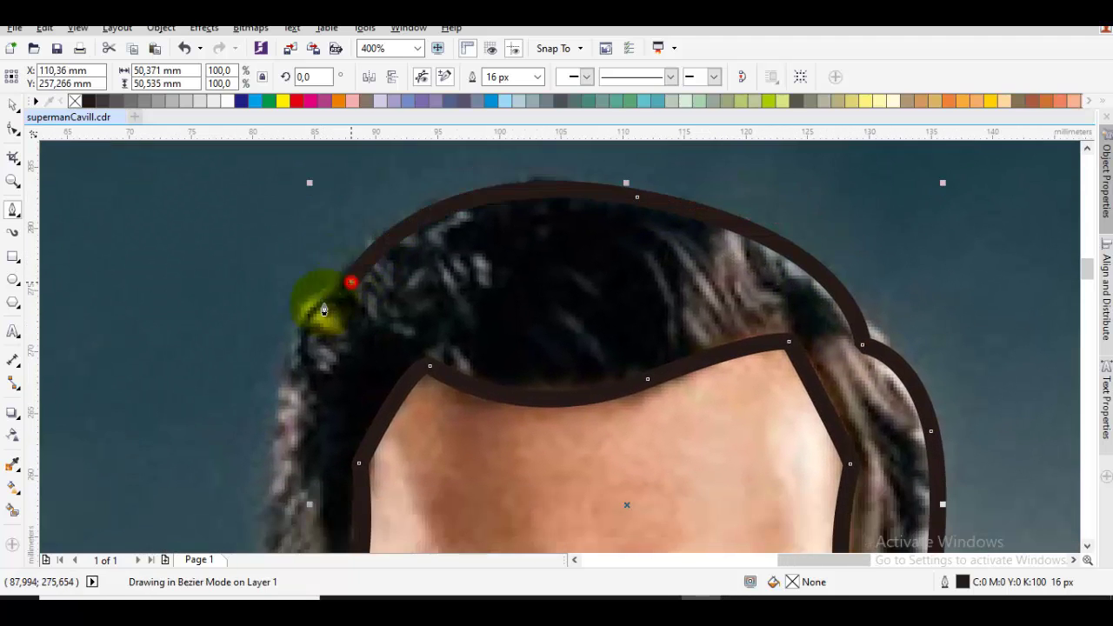
- Bring the hair outline down the left side and close it at the left sideburn's tip, about 55 mm wide and 51 mm high
left_click_drag(277, 391, 374, 274)
left_click_drag(373, 320, 372, 439)
scroll(398, 248, "down", 3)
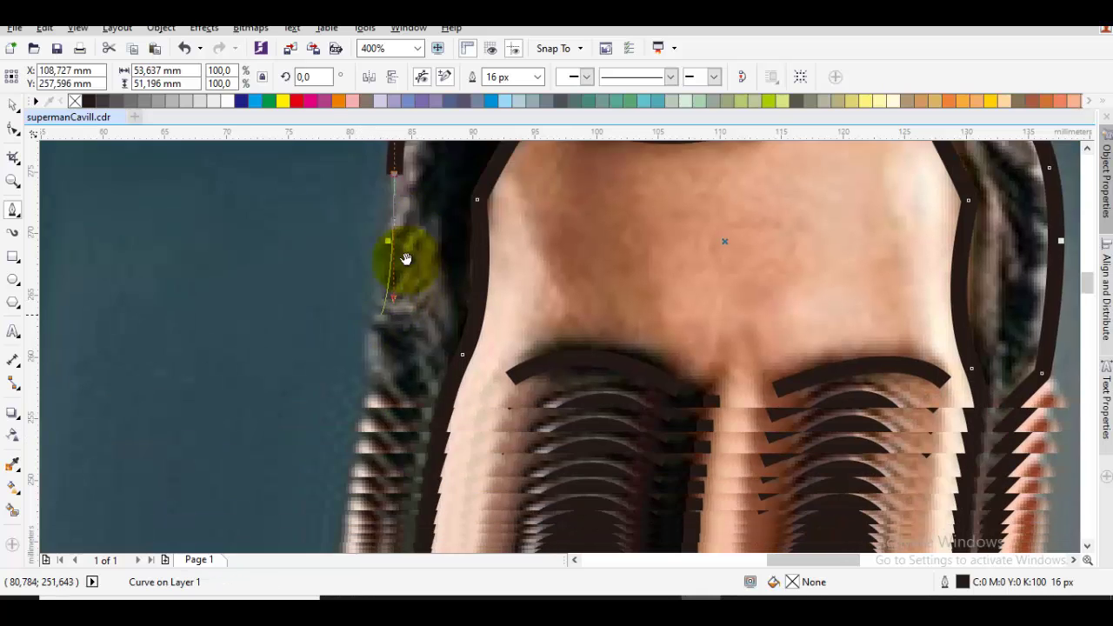
left_click_drag(423, 303, 470, 320)
left_click(499, 456)
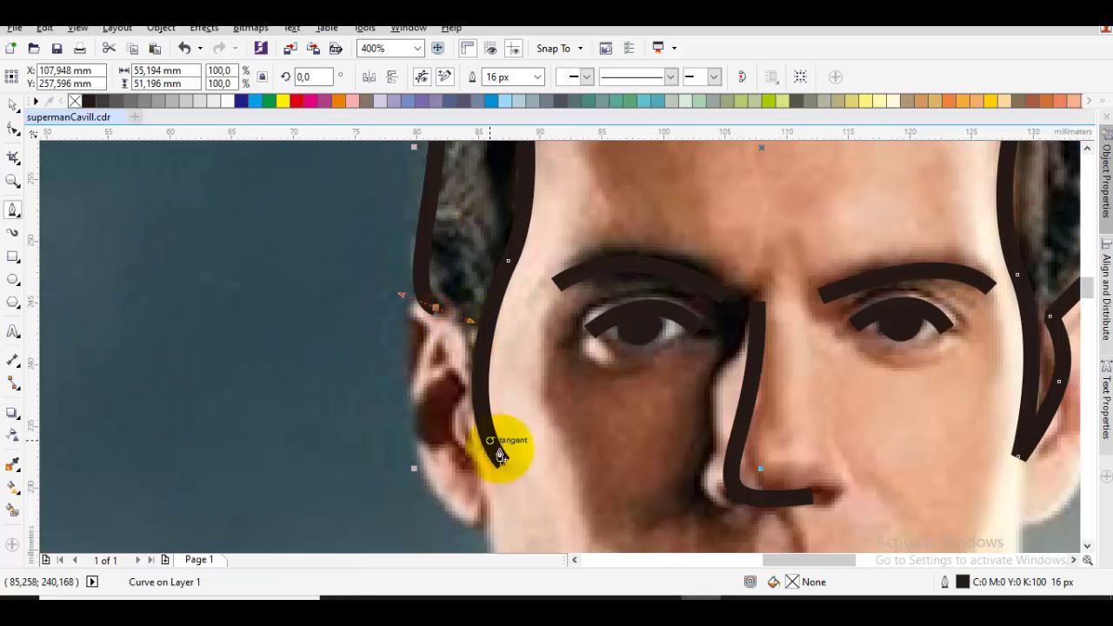
left_click_drag(508, 471, 435, 453)
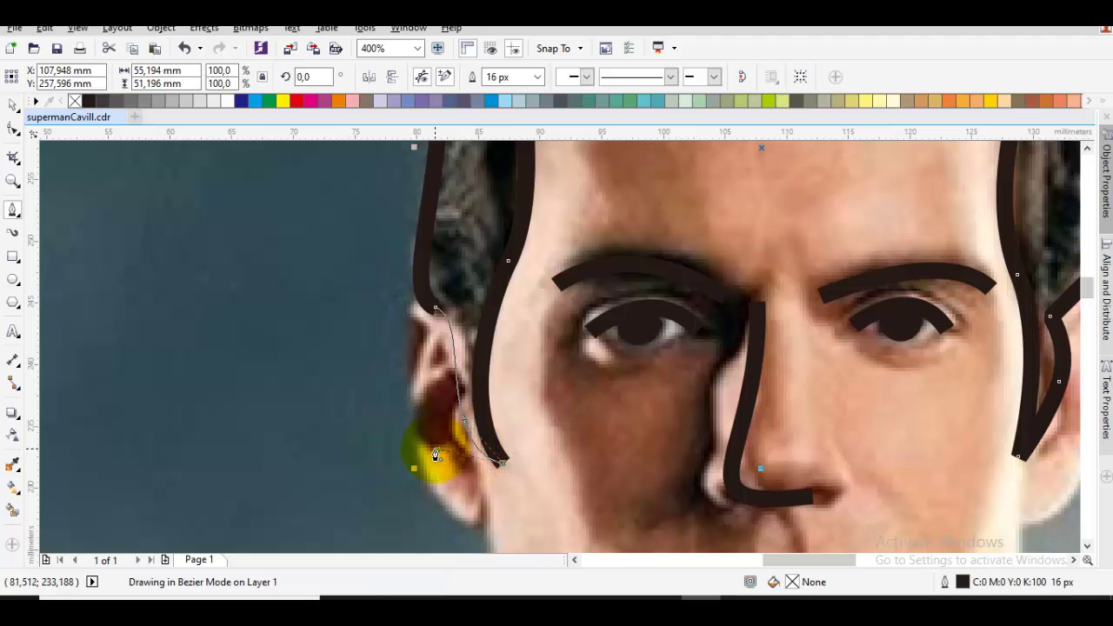
key("space")
- Draw a curved parting line from the right forehead corner up to the hair's outer edge
scroll(447, 423, "down", 1)
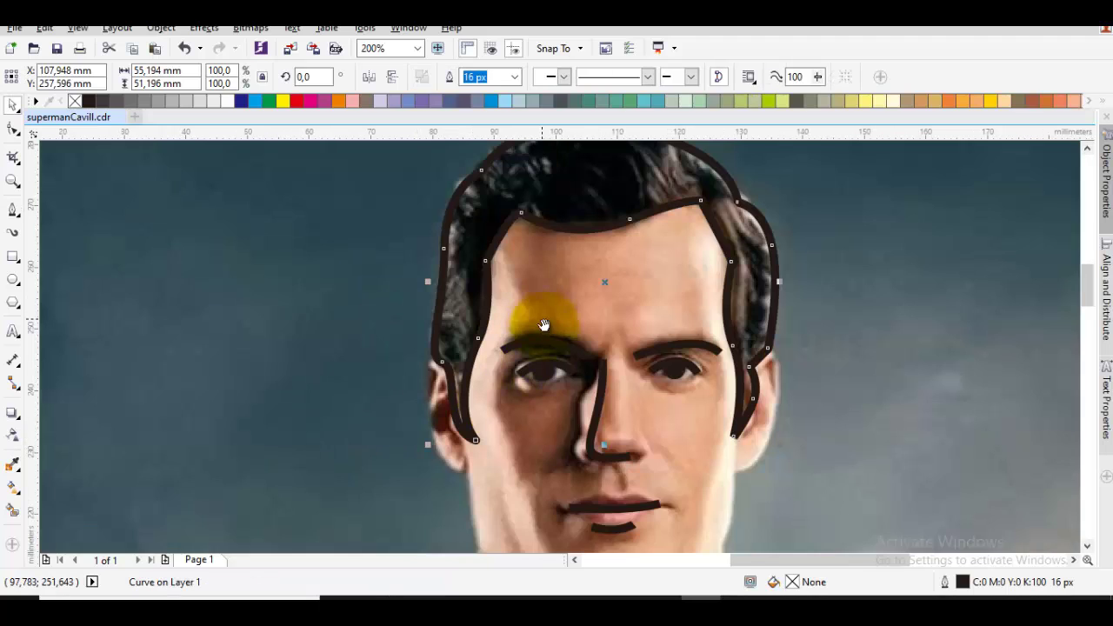
left_click_drag(542, 321, 539, 384)
scroll(506, 246, "up", 2)
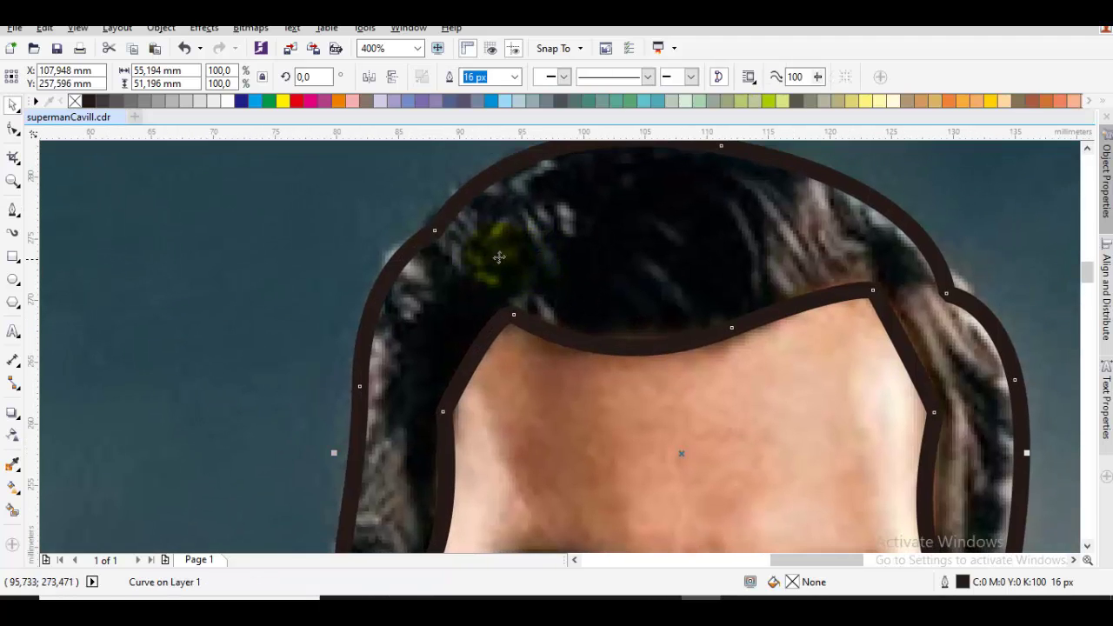
key("F10")
left_click_drag(881, 290, 836, 305)
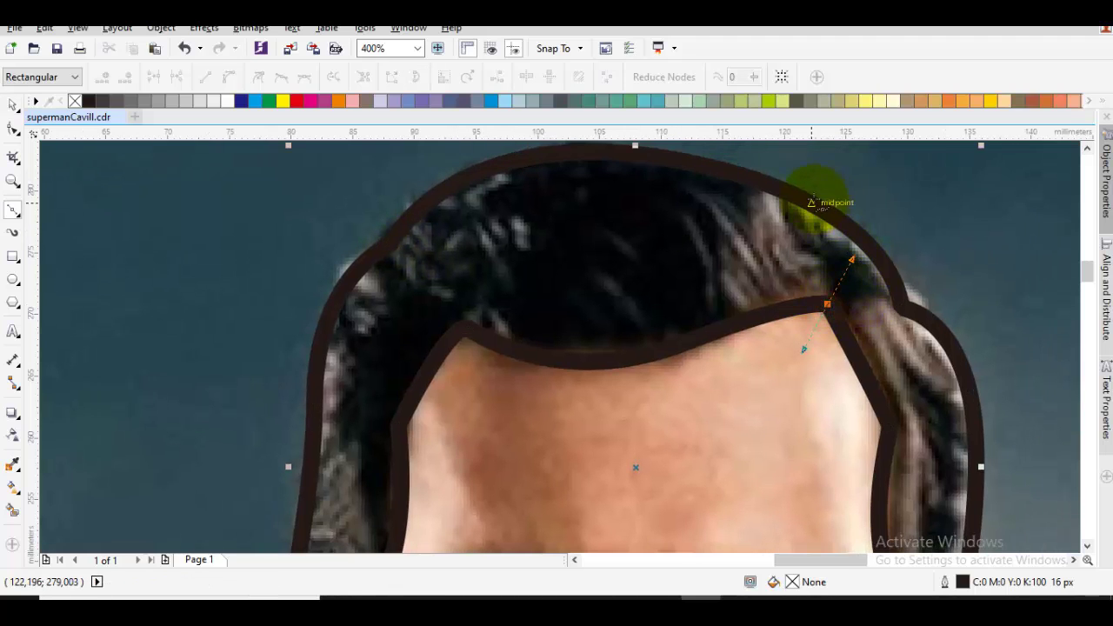
left_click(811, 202)
- Undo the parting line and redo it
key("space")
left_click_drag(904, 286, 873, 264)
key("ctrl+z")
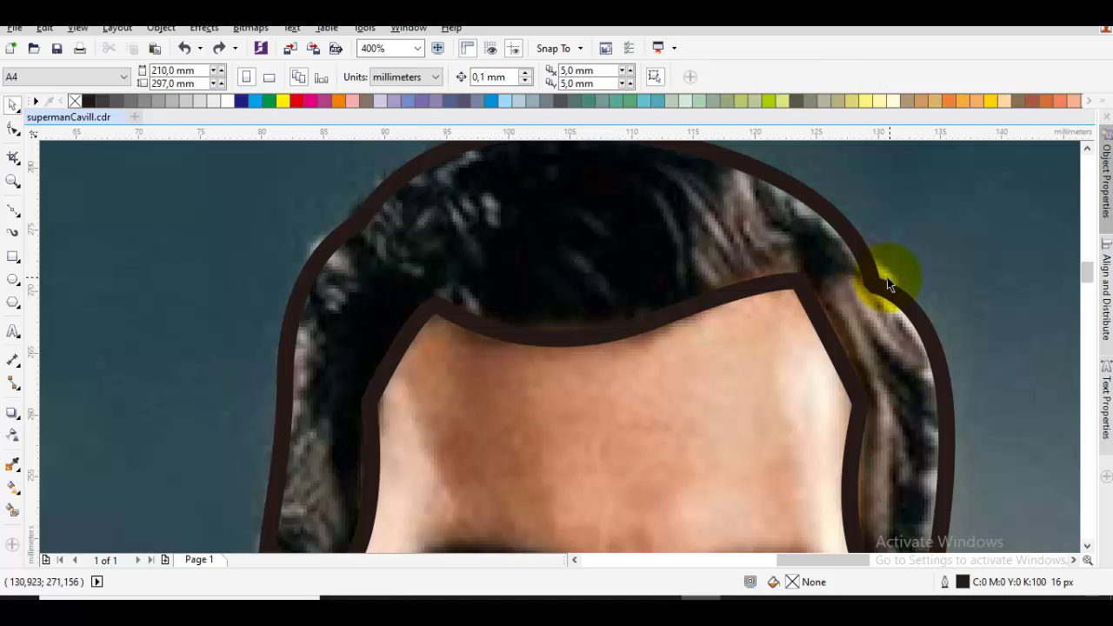
left_click(216, 50)
left_click_drag(805, 230, 726, 226)
- Select the closed hair outline, fill it with 90% black and deselect it
key("space")
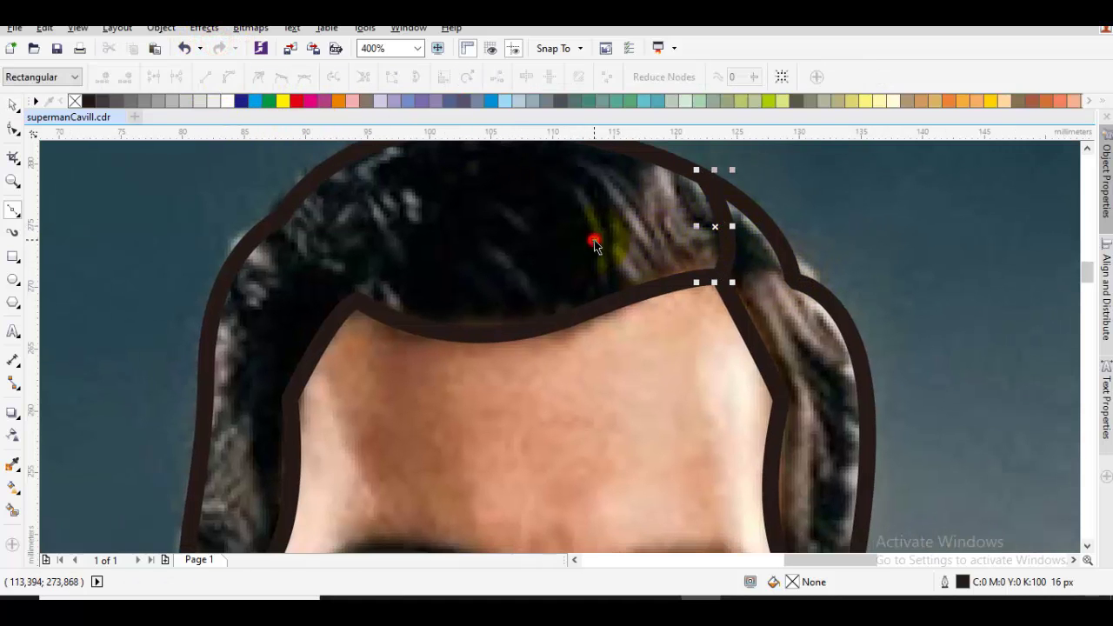
key("space")
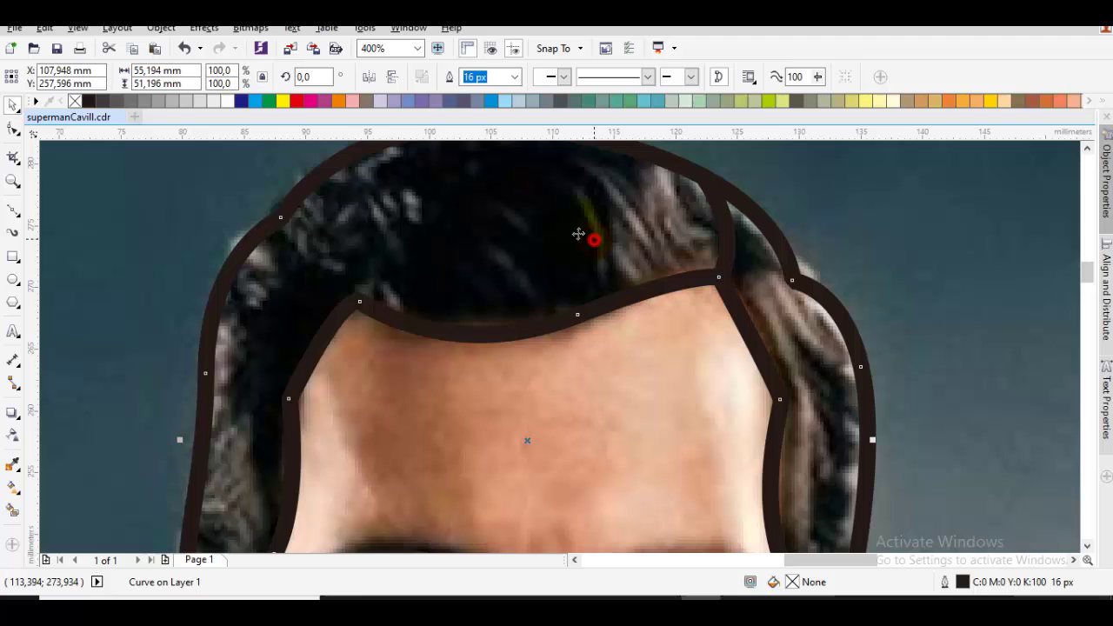
left_click(105, 101)
scroll(605, 281, "left", 2)
left_click_drag(615, 309, 613, 315)
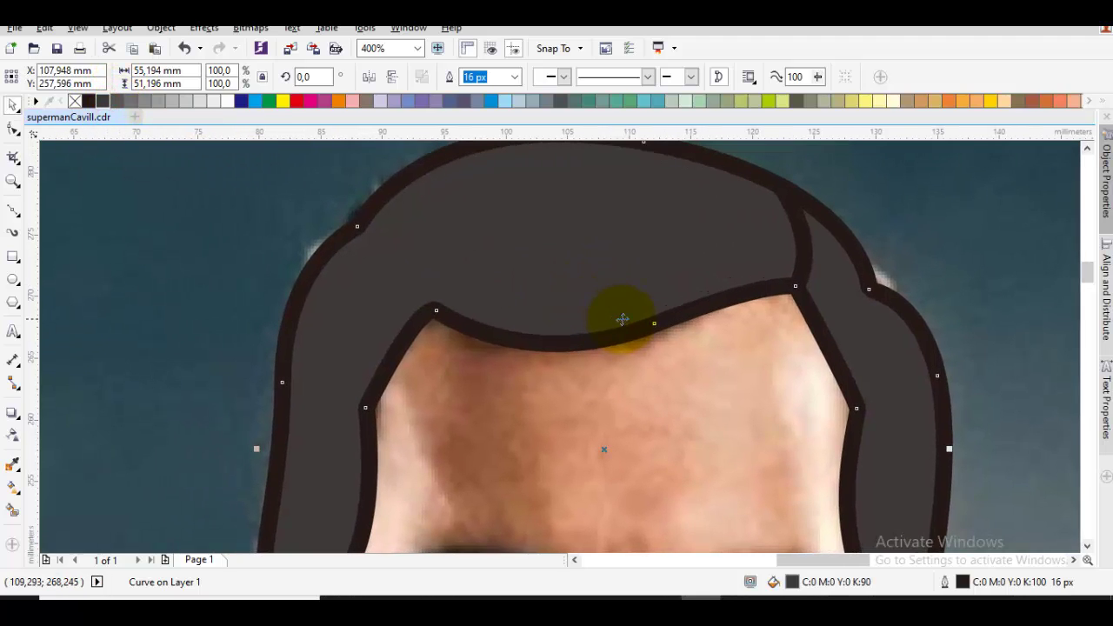
key("Escape")
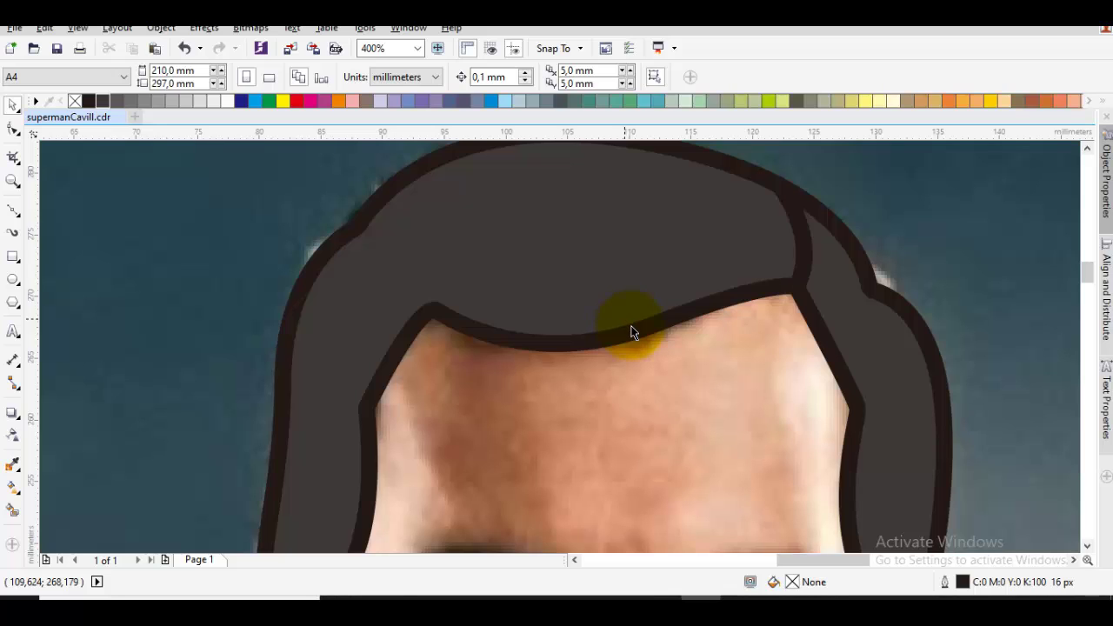
- Move the reference photo aside to review the filled hair with the facial lines, and undo the move
key("shift+F4")
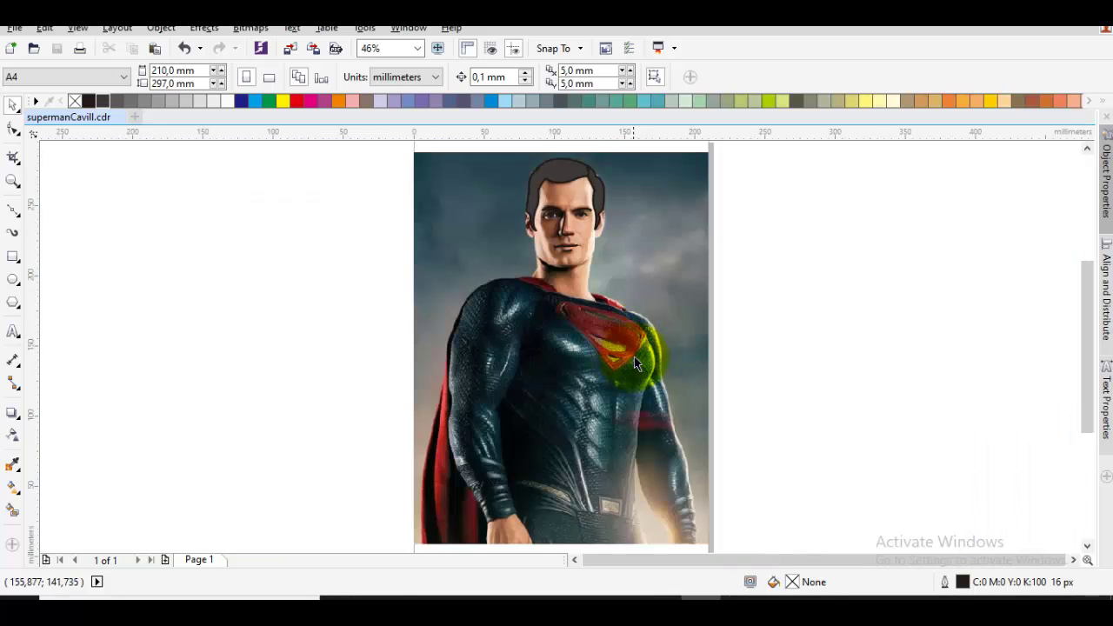
left_click(809, 367)
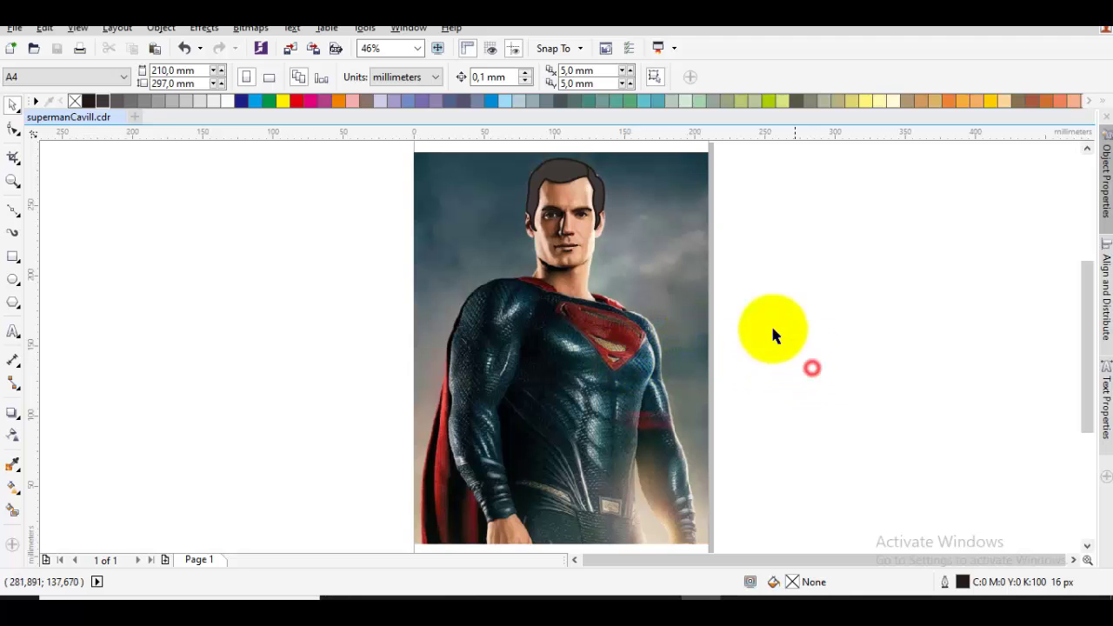
mouse_move(716, 280)
left_mouse_down()
mouse_move(745, 409)
mouse_move(443, 380)
left_mouse_up()
scroll(606, 352, "up", 2)
scroll(651, 368, "down", 4)
key("ctrl+z")
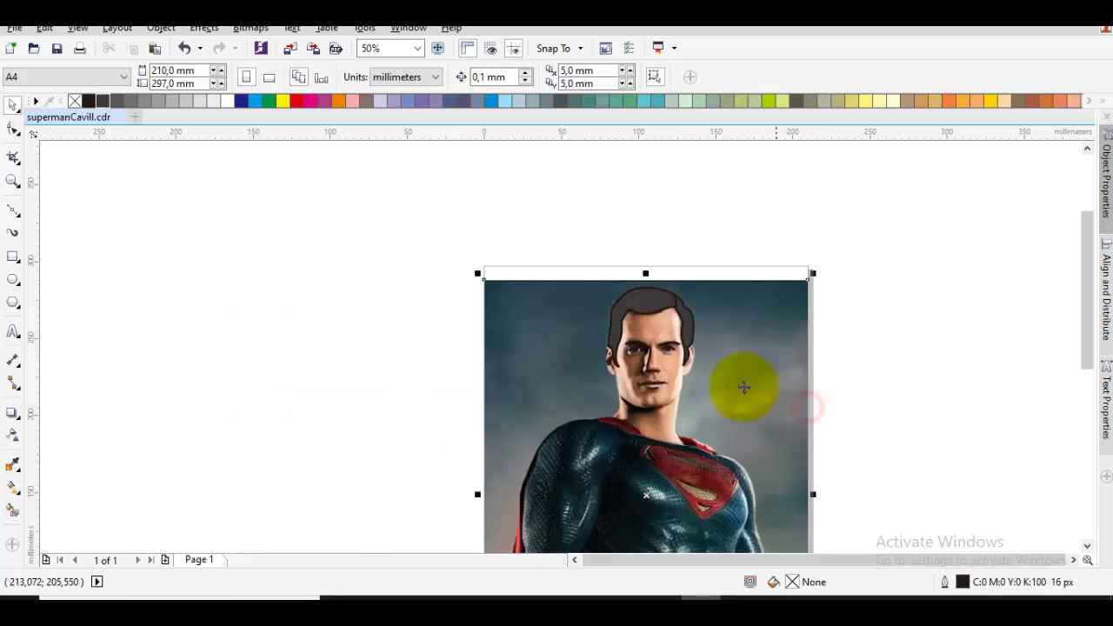
- Start the face outline with the Pen tool inside the left hair and trace the left ear's outer edge to the earlobe
scroll(649, 394, "up", 4)
scroll(586, 285, "up", 2)
key("p")
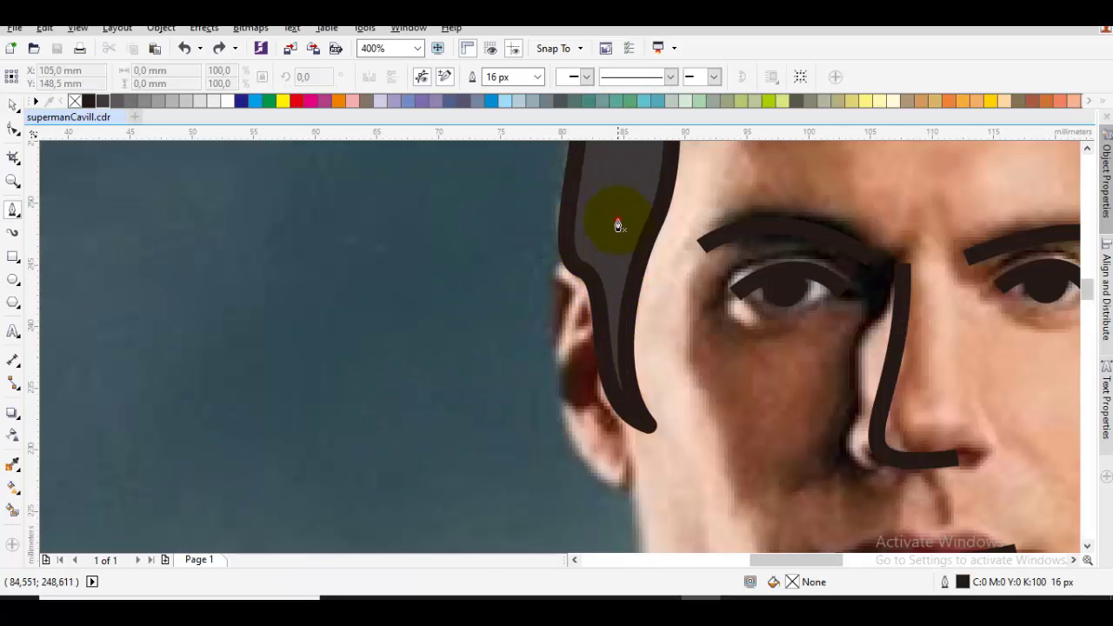
left_click_drag(571, 264, 527, 288)
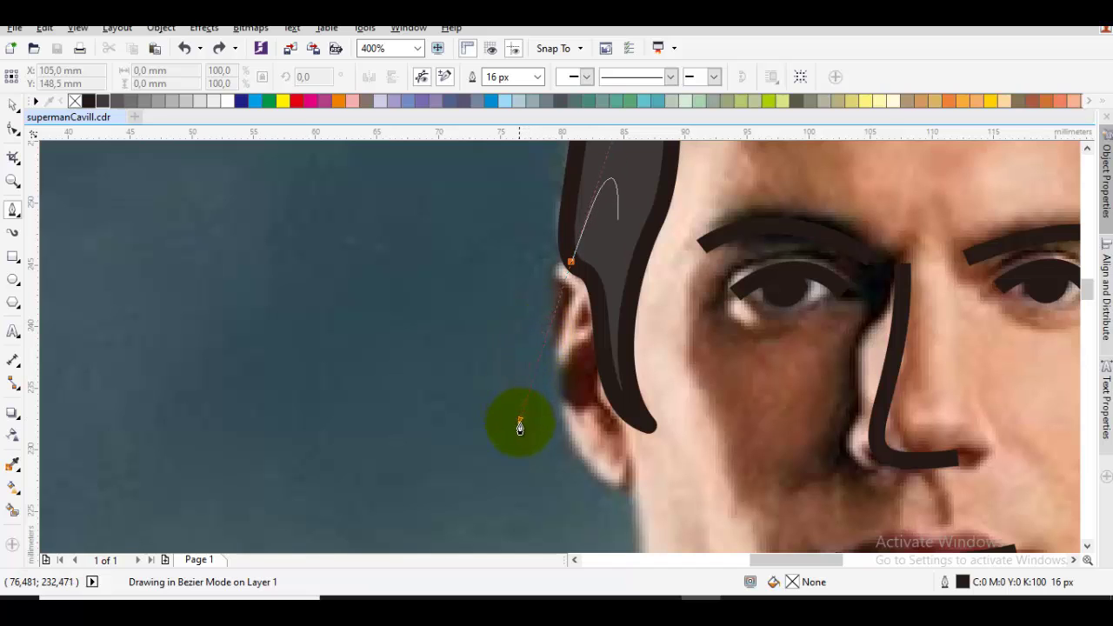
left_click_drag(520, 426, 515, 482)
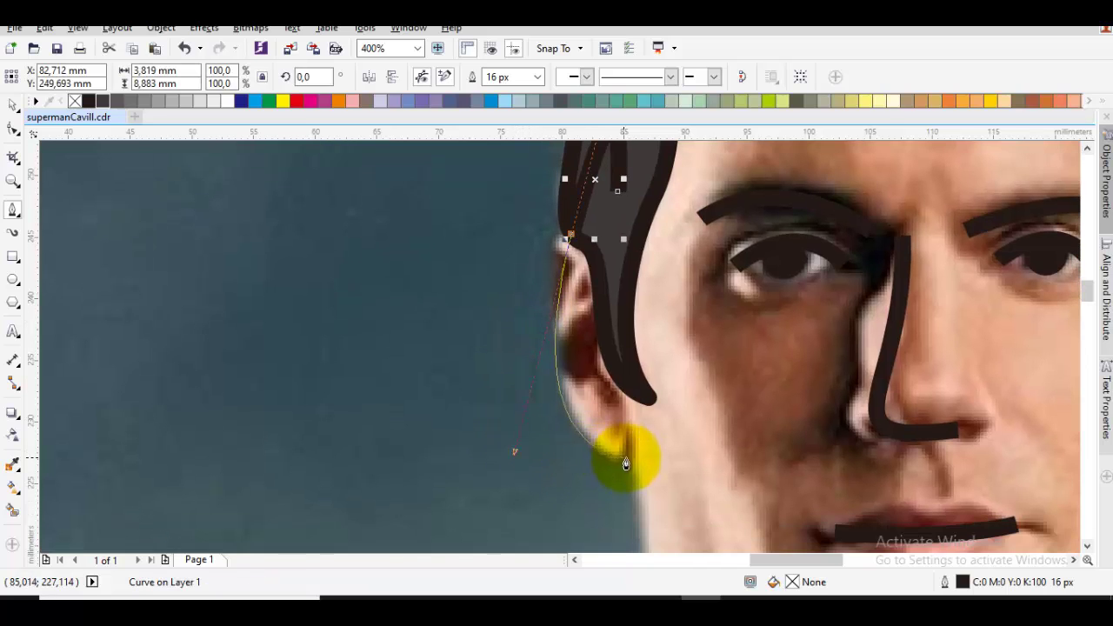
left_click(629, 461)
- Continue the face outline from the left earlobe down the jaw and neck to the red cape's upper edge
scroll(635, 435, "down", 3)
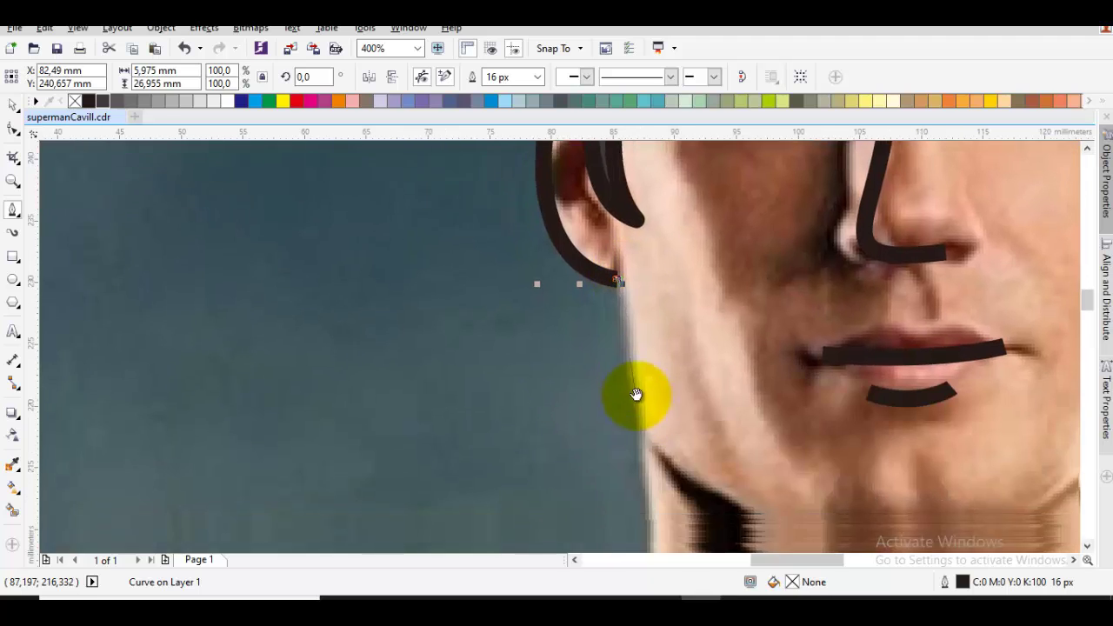
left_click(636, 420)
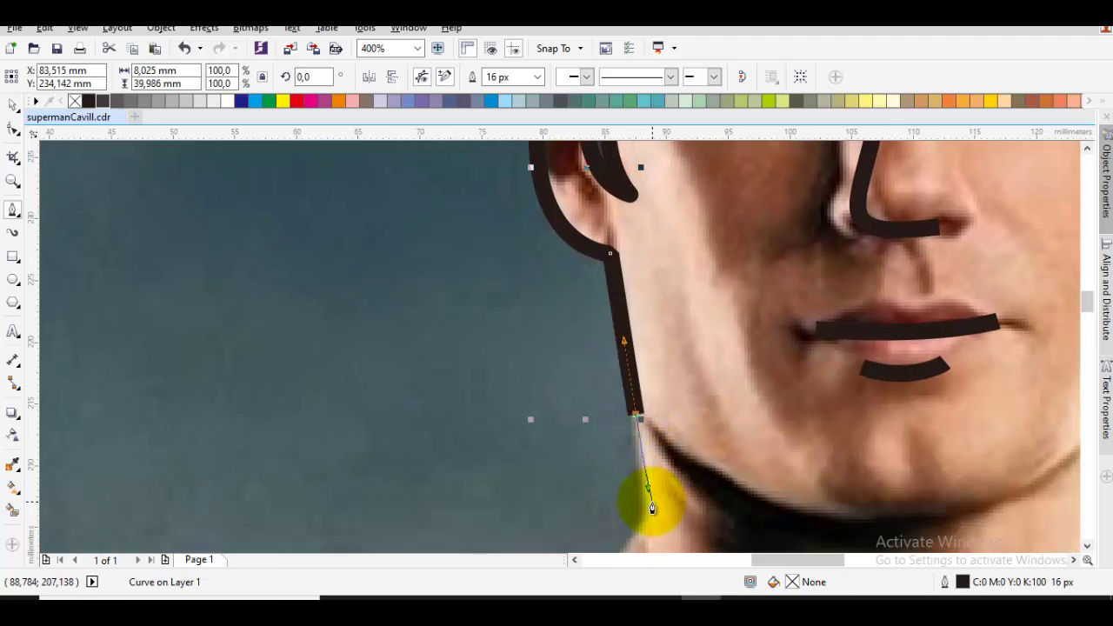
scroll(651, 504, "down", 3)
left_click(586, 300)
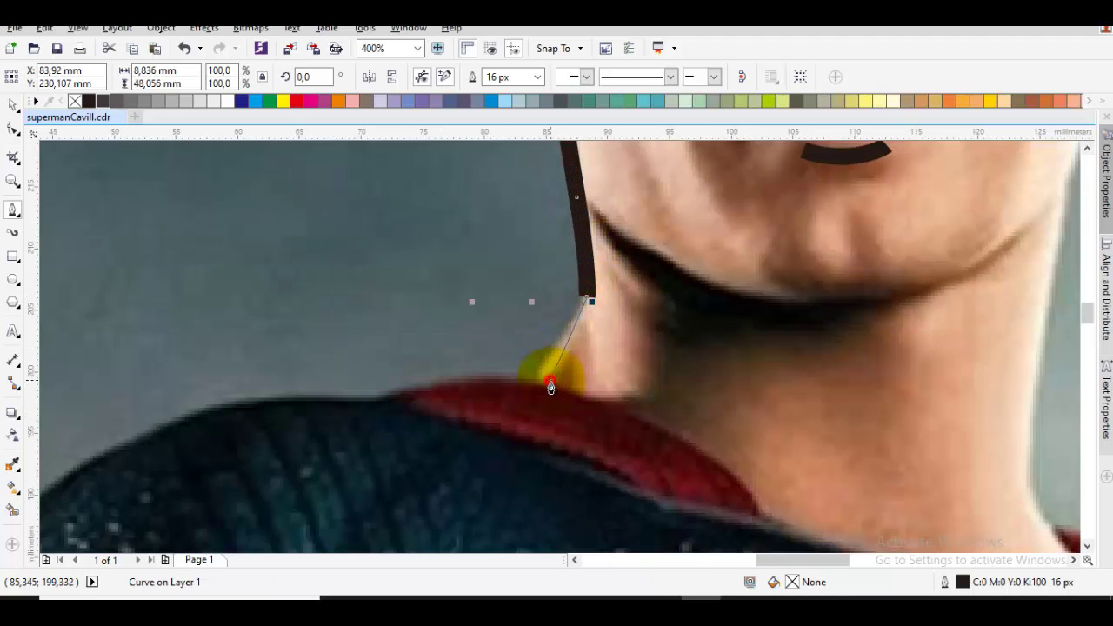
left_click(550, 387)
- Trace the base of the neck along the cape and suit collar to the neck's right corner
scroll(626, 417, "down", 3)
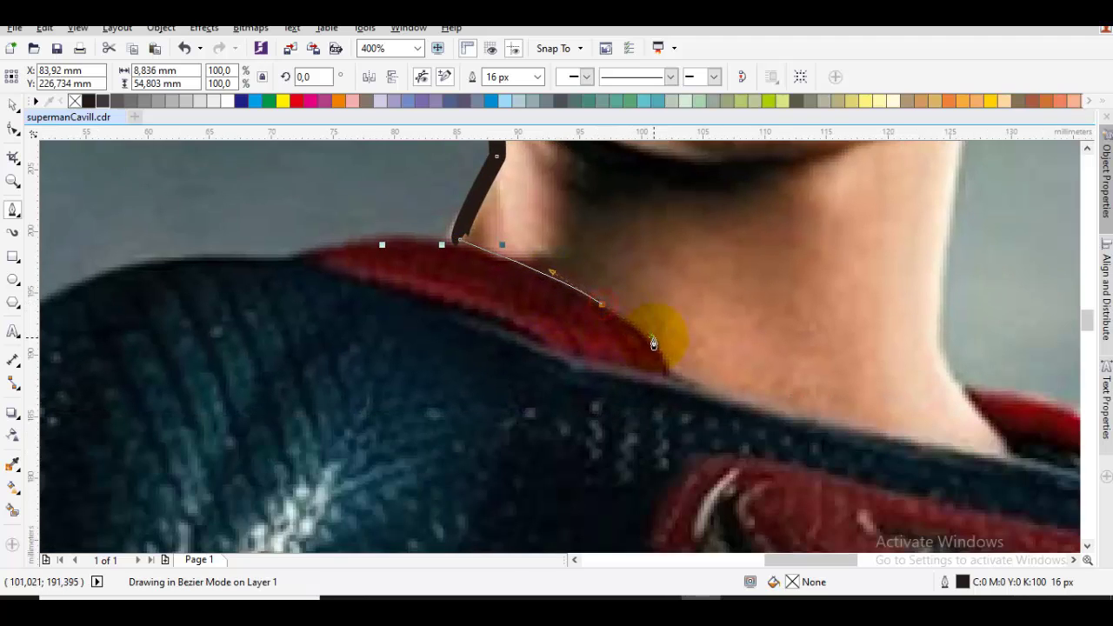
left_click_drag(653, 338, 658, 340)
left_click_drag(683, 377, 647, 350)
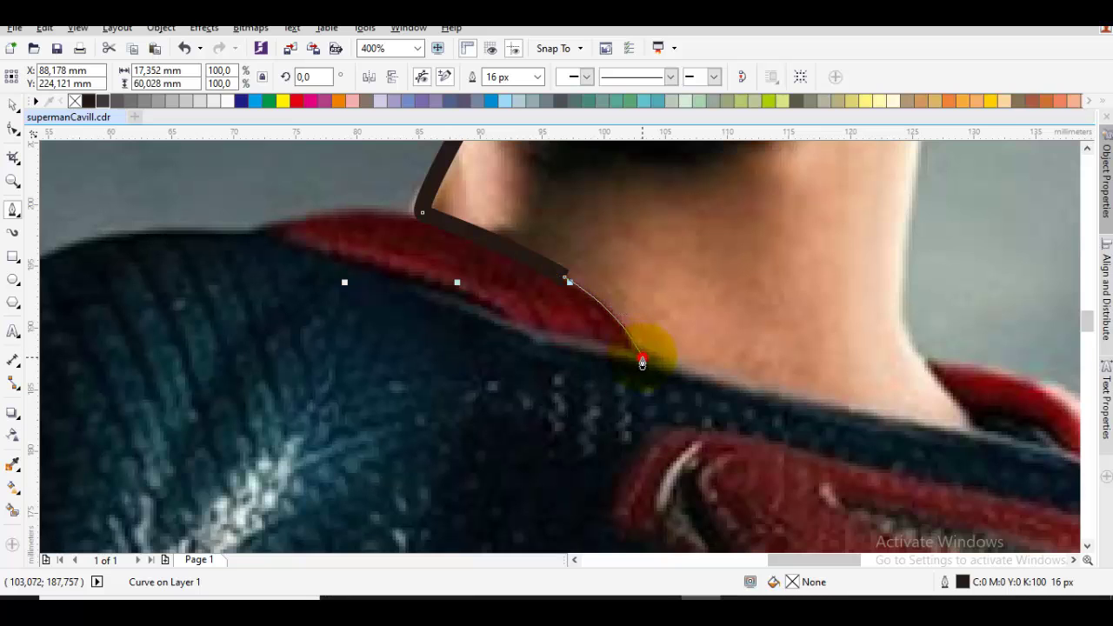
left_click(641, 363)
scroll(739, 398, "right", 3)
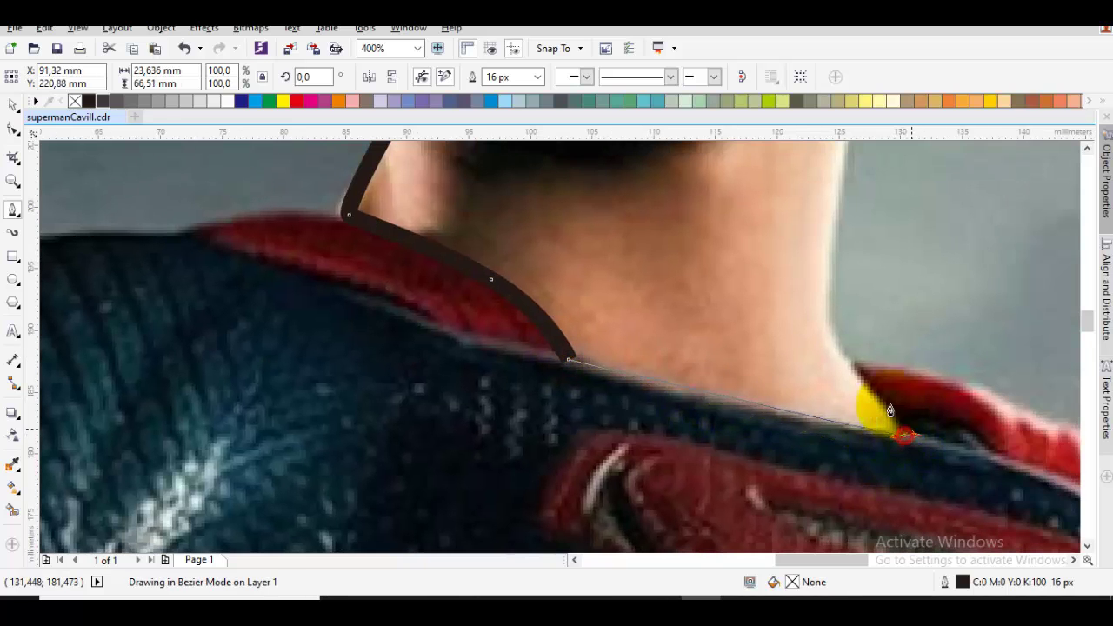
left_click_drag(889, 409, 889, 409)
- Continue the face outline up the right side of the neck to the jaw
scroll(869, 392, "up", 3)
left_click_drag(831, 359, 825, 299)
scroll(790, 343, "up", 5)
left_click_drag(817, 254, 843, 226)
scroll(852, 232, "up", 2)
scroll(846, 217, "up", 4)
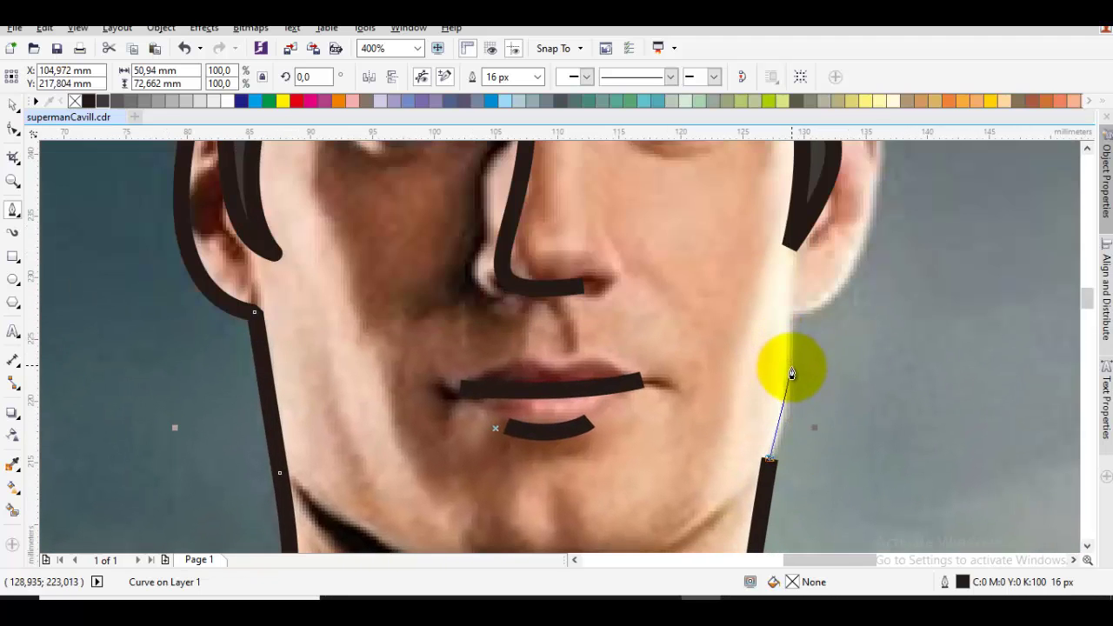
- Undo the last points at the right jaw and place the neck line's upper point again where the neck meets the jaw
mouse_move(791, 366)
left_mouse_down()
mouse_move(795, 342)
mouse_move(778, 353)
left_mouse_up()
scroll(807, 381, "down", 4)
key("ctrl+z")
key("ctrl+z")
left_click(786, 353)
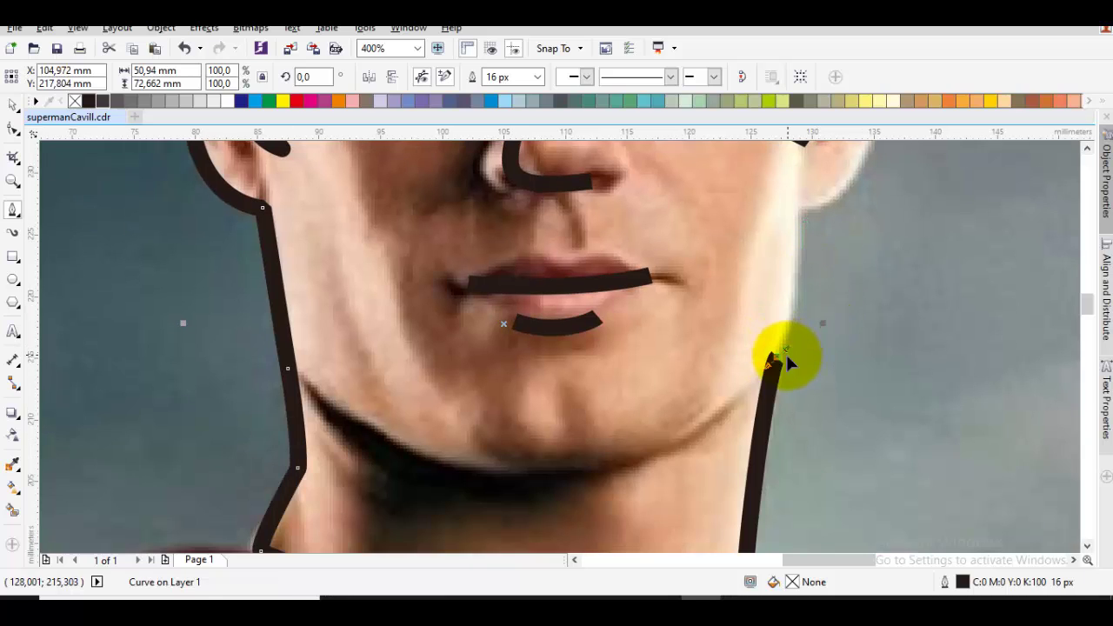
key("ctrl+z")
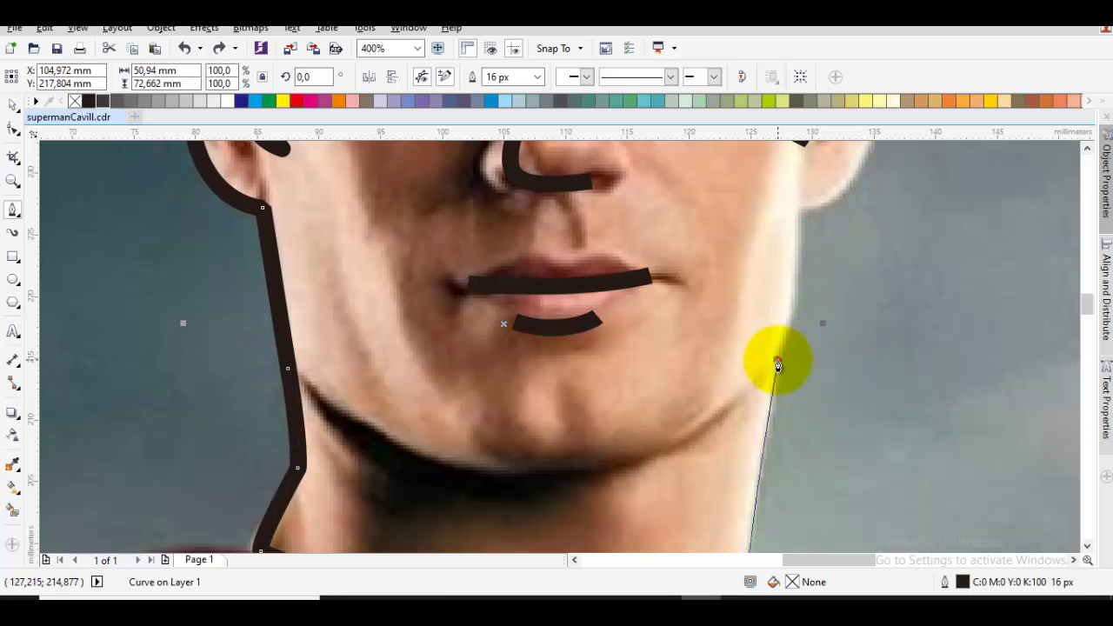
left_click(777, 359)
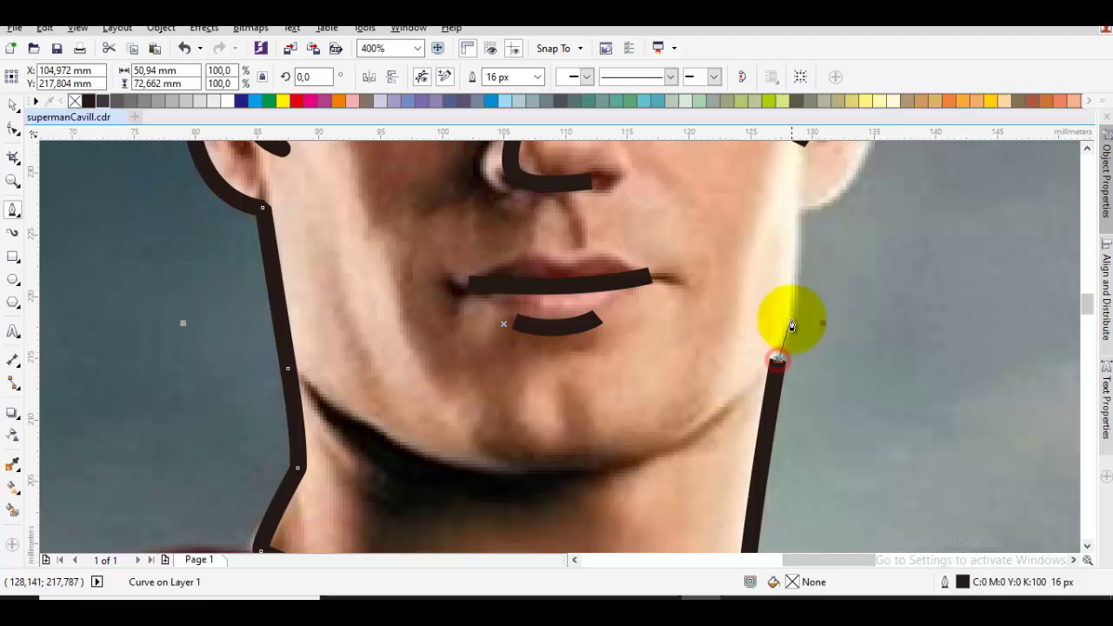
- Extend the face outline up the right jaw to the earlobe and around the ear's outer edge into the hair
left_click(796, 222)
scroll(824, 195, "down", 2)
scroll(824, 196, "down", 2)
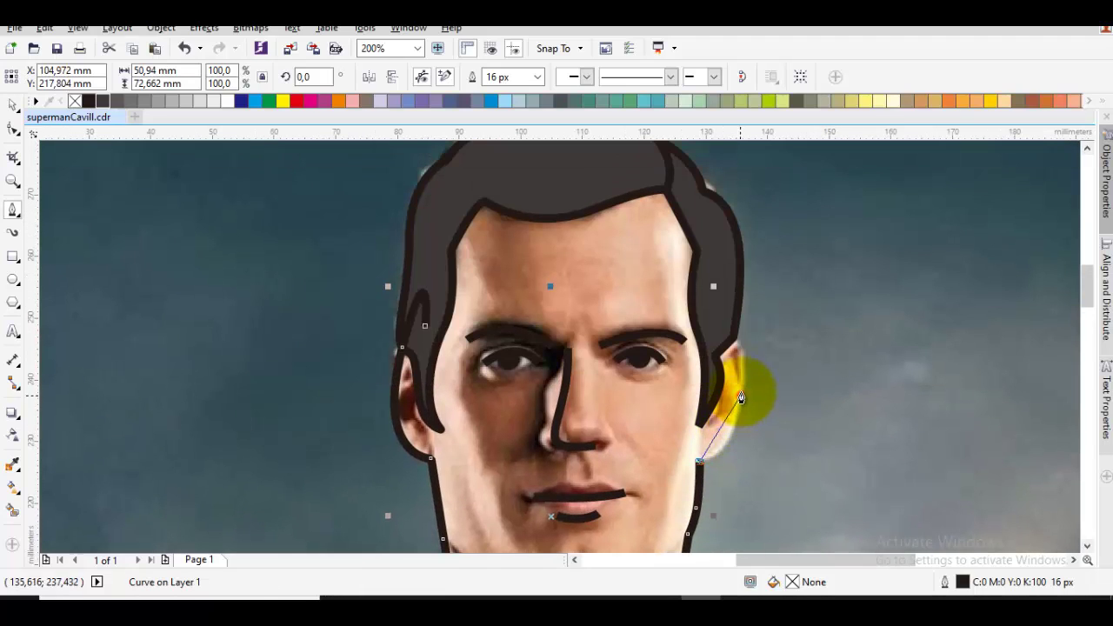
left_click_drag(739, 393, 723, 319)
left_click(716, 310)
- Close the face outline through the hair area and order the shape behind the hair
left_click_drag(708, 240, 720, 310)
left_click_drag(558, 223, 558, 222)
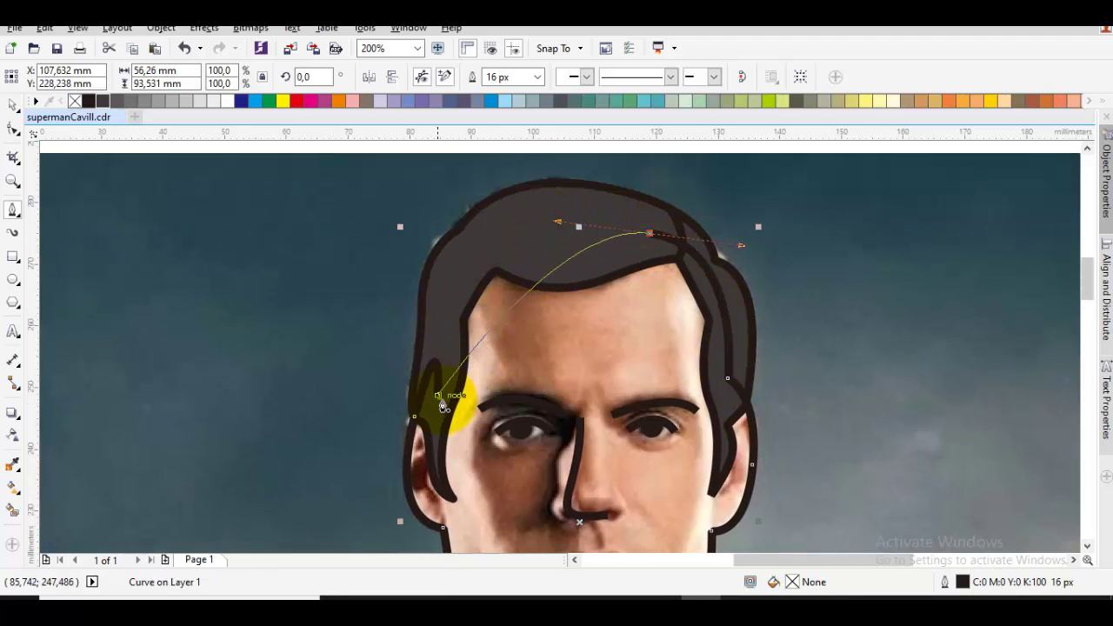
left_click_drag(438, 396, 459, 186)
right_click(502, 266)
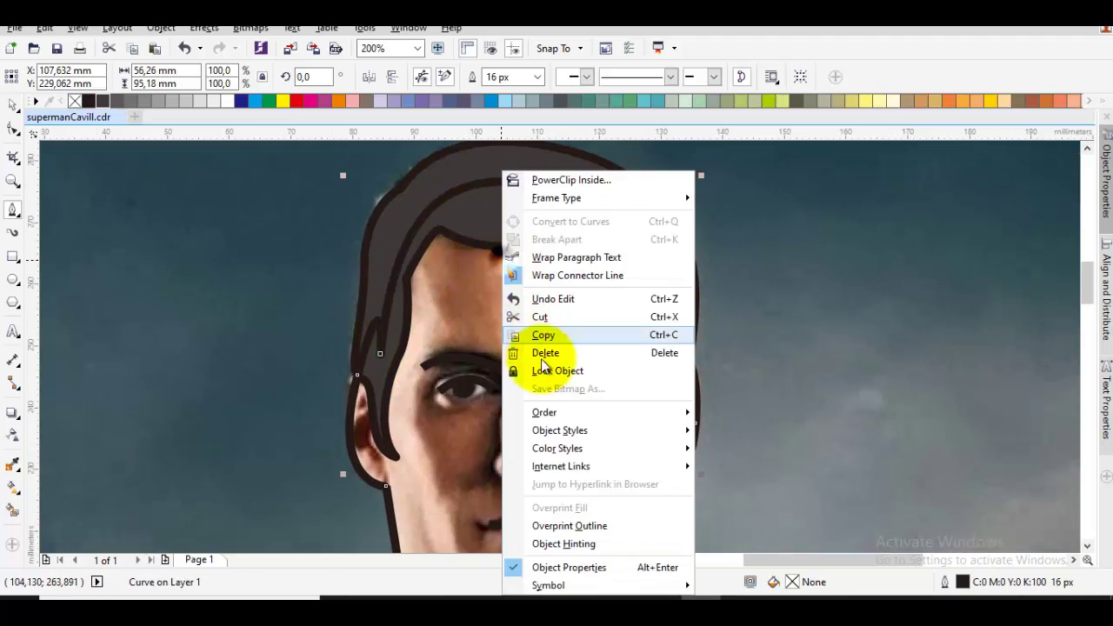
mouse_move(565, 412)
left_click(795, 531)
left_click(787, 490)
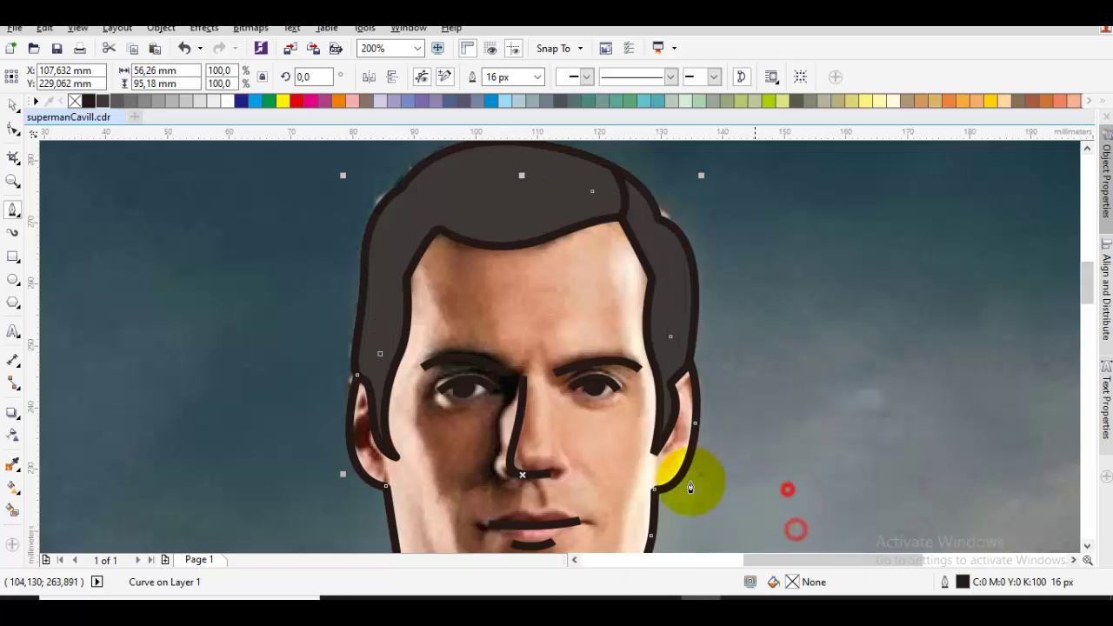
- Delete the extra node on the face outline between the right earlobe and the jaw corner
left_click_drag(639, 471, 722, 324)
scroll(722, 324, "up", 1)
key("space")
double_click(751, 424)
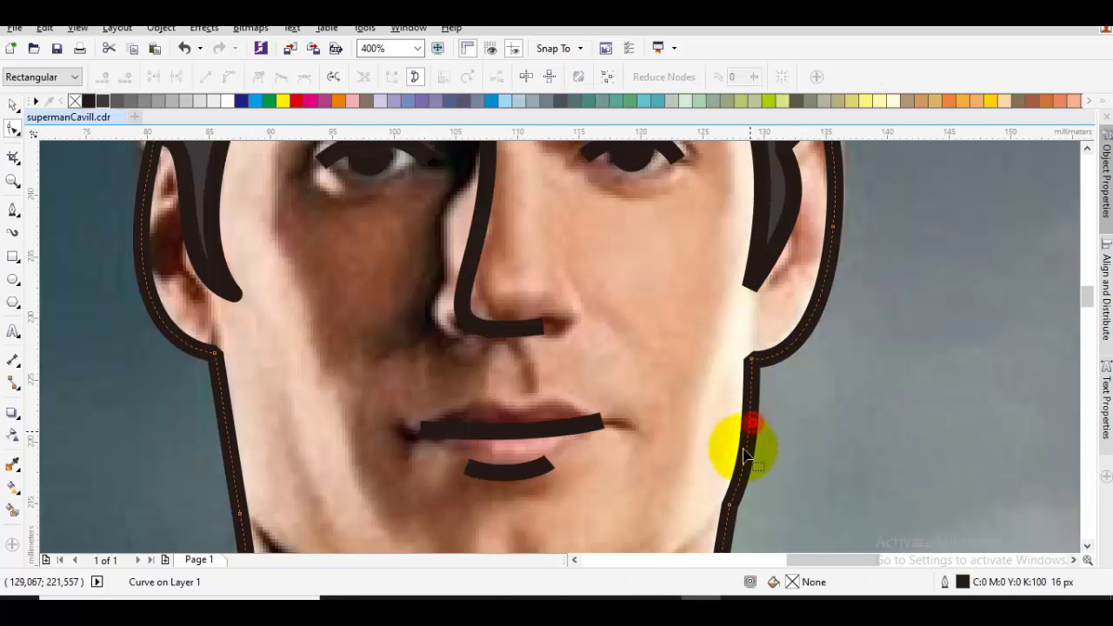
double_click(745, 454)
- Draw a short, nearly vertical cheek line about 8 mm long from below the right sideburn onto the jaw outline
key("space")
left_click_drag(749, 306, 758, 366)
key("space")
key("space")
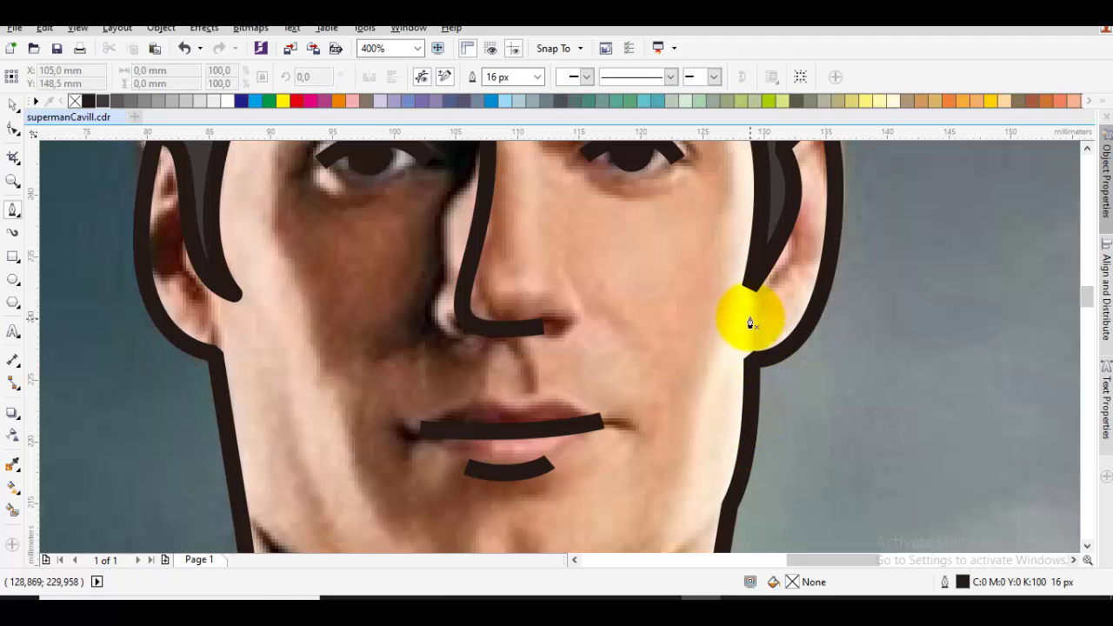
left_click_drag(750, 314, 755, 358)
left_click(750, 411)
key("space")
scroll(543, 412, "up", 1)
scroll(715, 396, "down", 1)
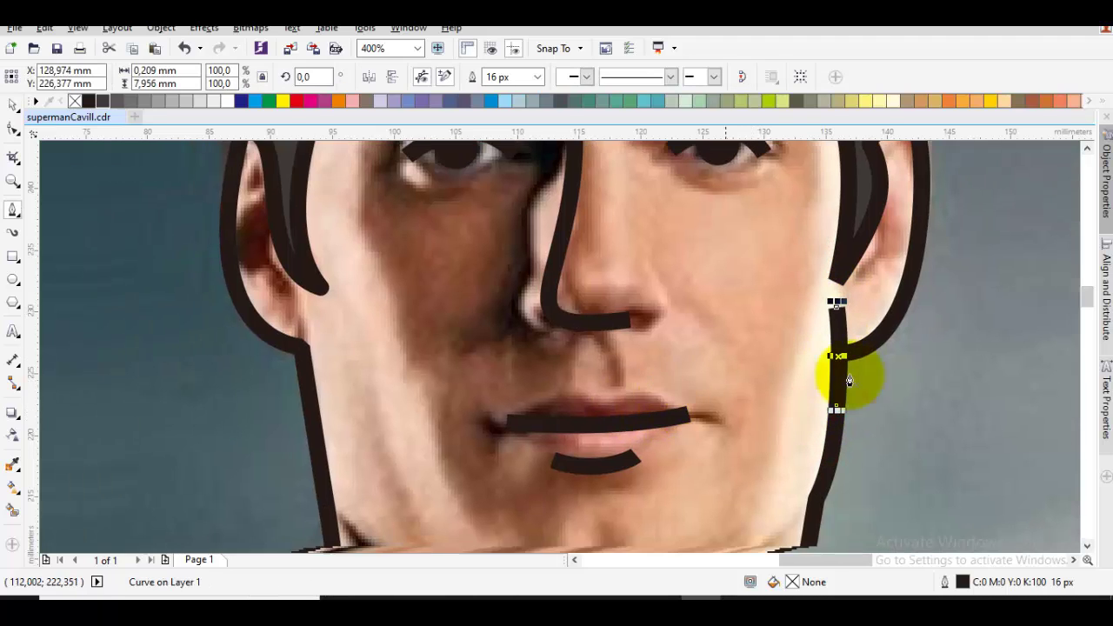
- Move the upper end of the right cheek line slightly up toward the sideburn
scroll(929, 362, "up", 1)
key("F10")
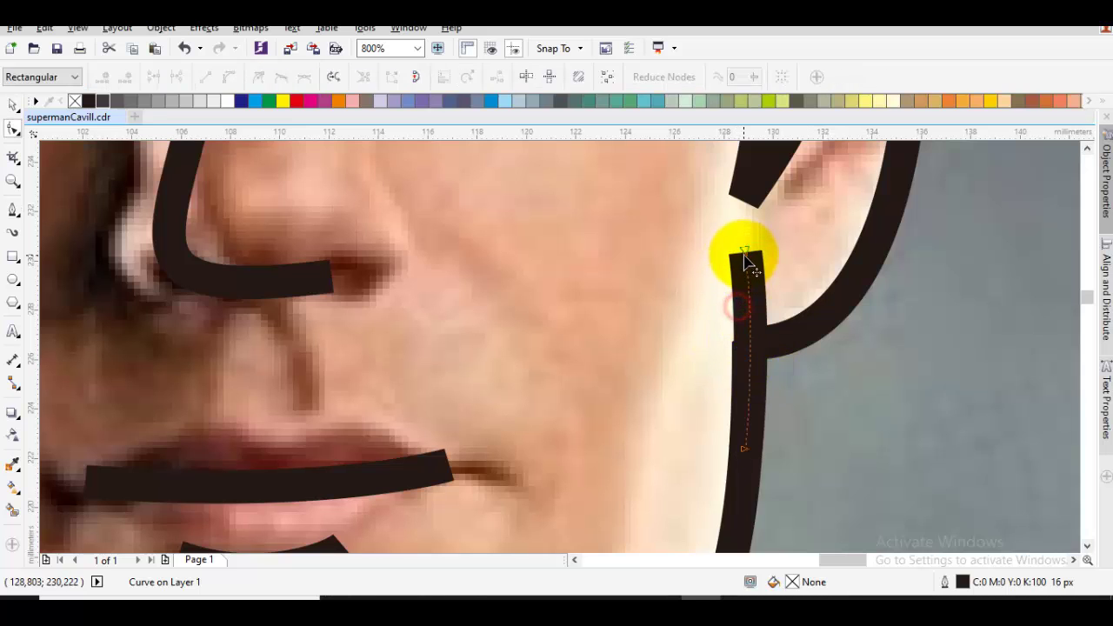
left_click_drag(740, 248, 740, 239)
scroll(752, 271, "down", 1)
key("space")
- Draw a matching short cheek line from below the left sideburn down onto the left jaw outline
left_click_drag(640, 353, 826, 357)
key("F5")
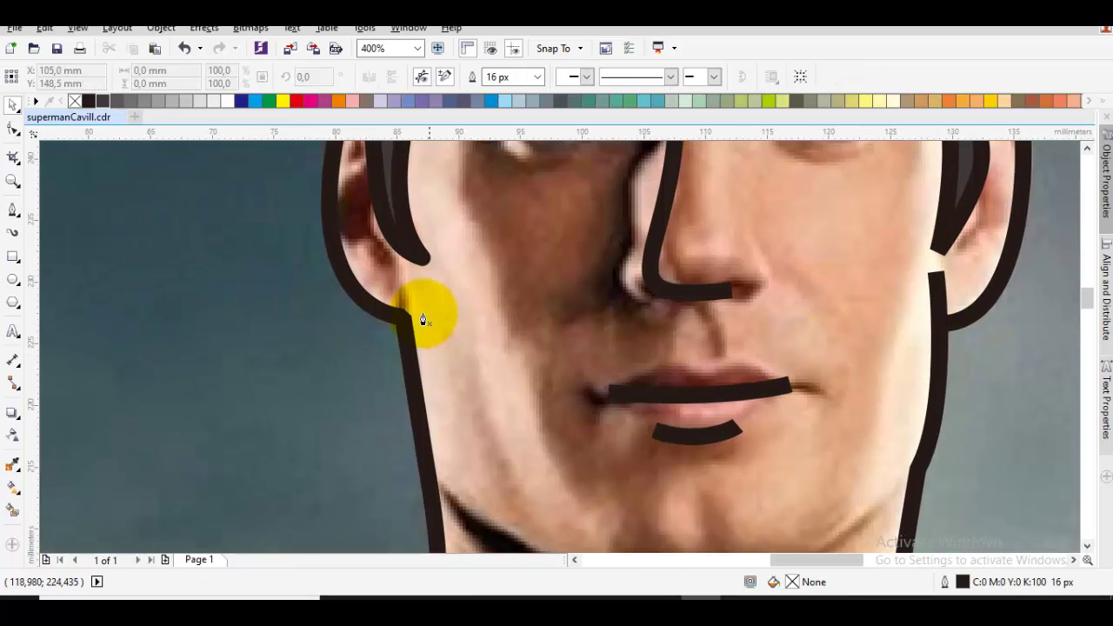
left_click_drag(400, 268, 405, 316)
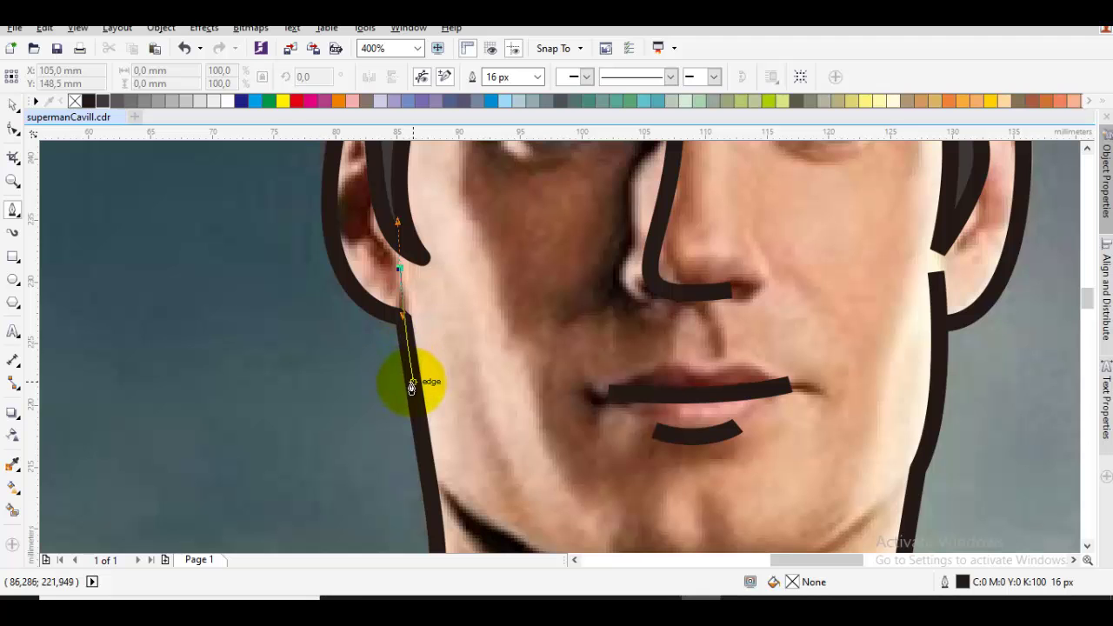
left_click(413, 383)
key("space")
- Draw a curved jawline under the chin from the left side of the neck outline to the right jaw corner
left_click_drag(460, 444, 453, 308)
scroll(452, 308, "down", 1)
key("space")
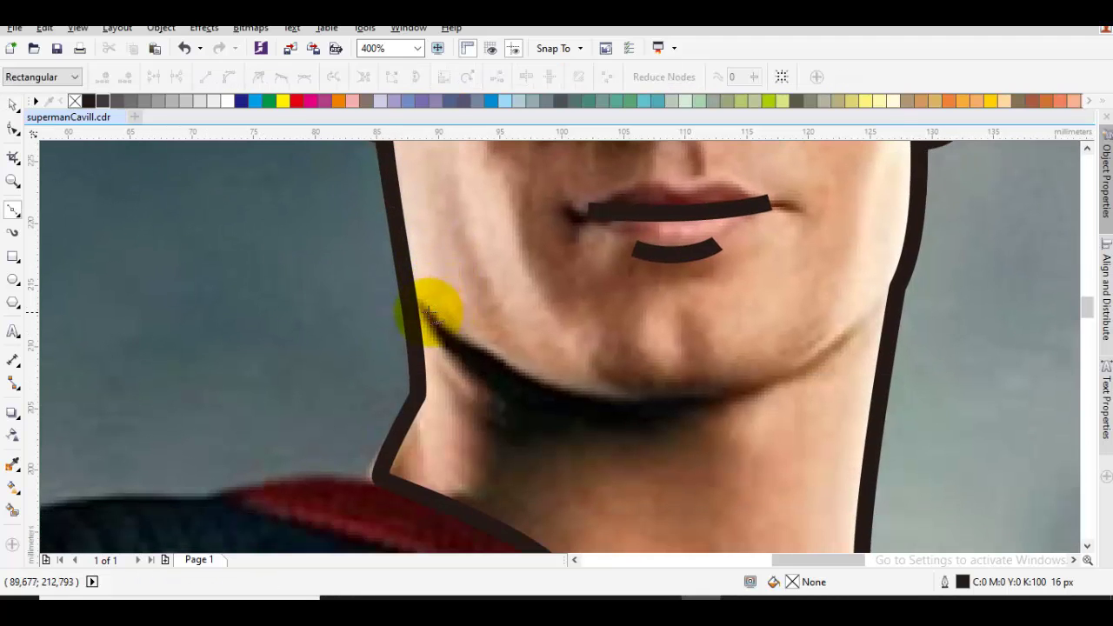
scroll(626, 444, "right", 3)
scroll(626, 444, "up", 2)
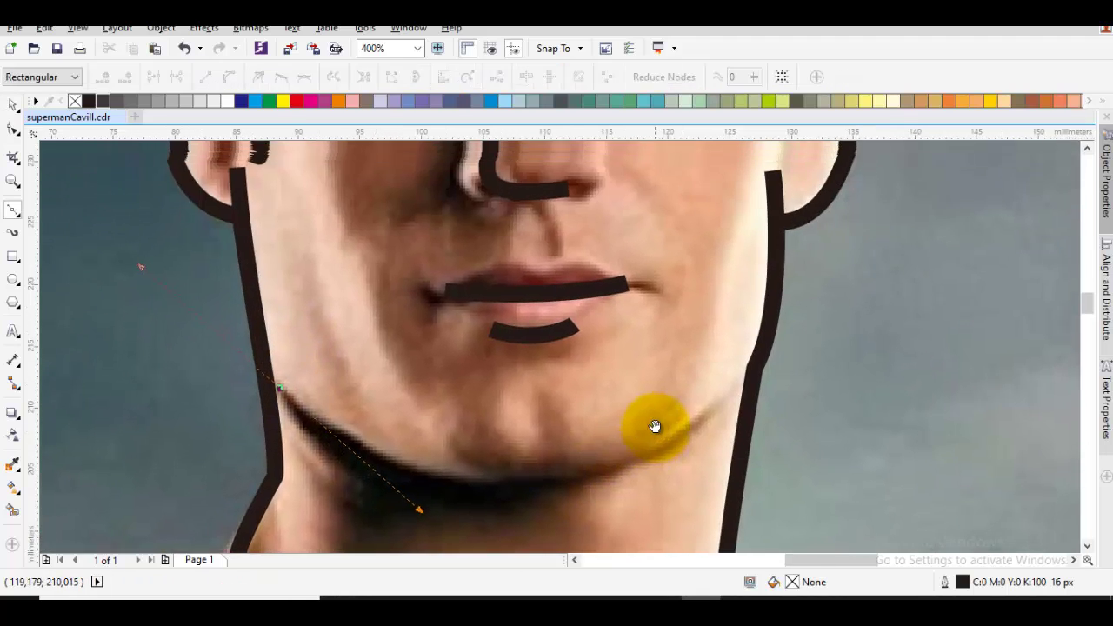
left_click_drag(754, 368, 870, 226)
key("space")
left_click(831, 252)
scroll(830, 252, "down", 1)
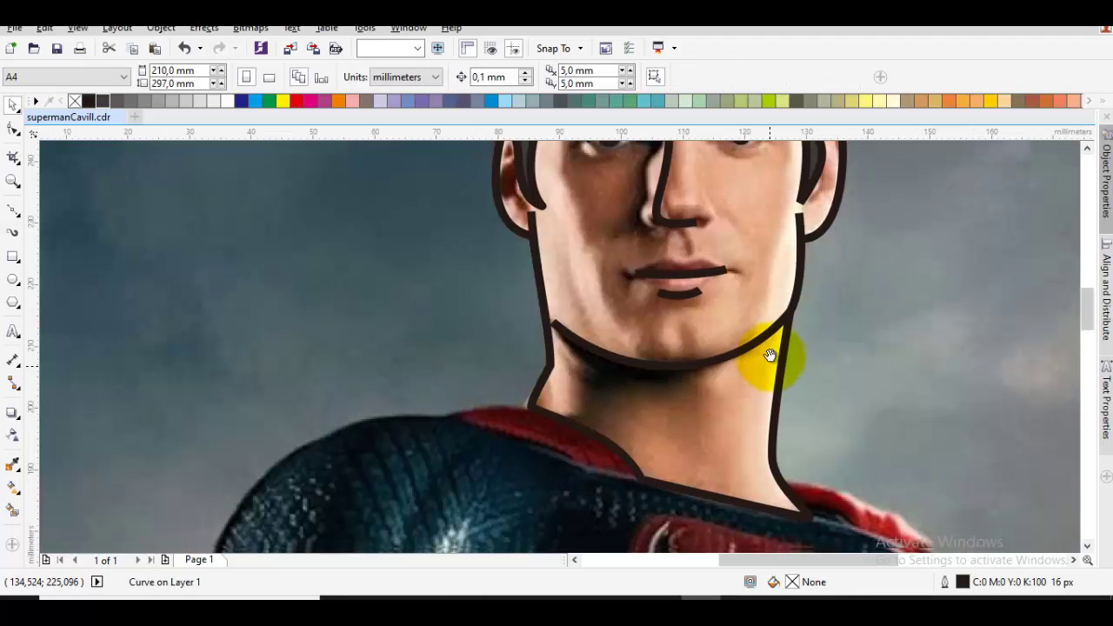
- Try a light orange fill on the face and neck shape
left_click_drag(770, 355, 743, 399)
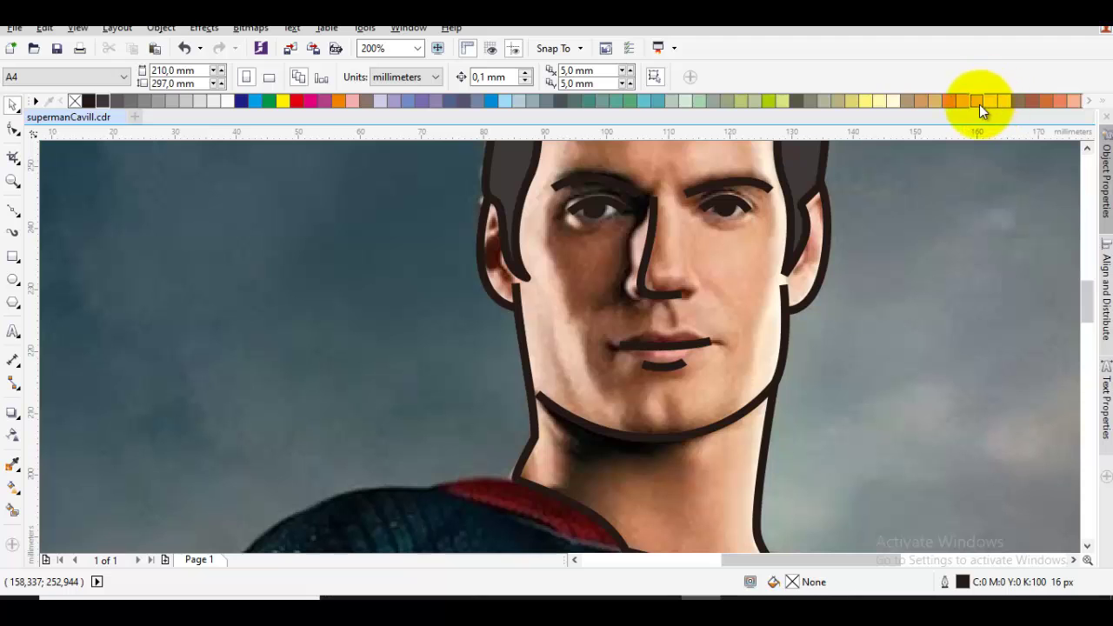
left_click_drag(734, 261, 736, 265)
left_click(855, 279)
left_click_drag(839, 279, 837, 296)
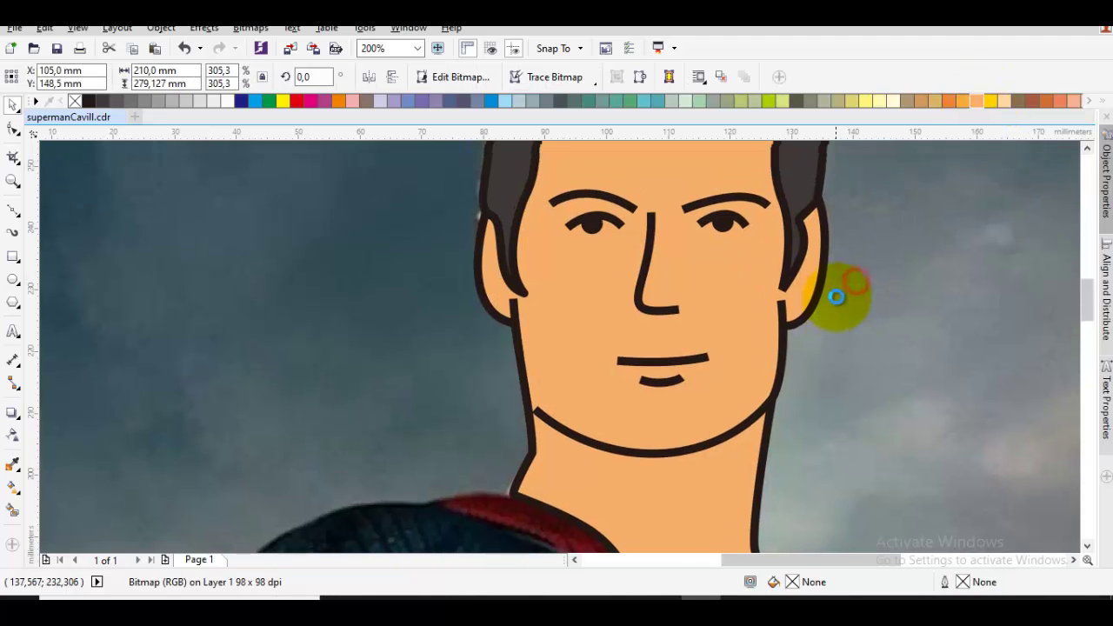
key("ctrl+z")
- Pull the jawline's right end inward off the face outline and adjust the curve's left handle to follow the chin
scroll(572, 424, "up", 1)
left_click_drag(536, 432, 581, 401)
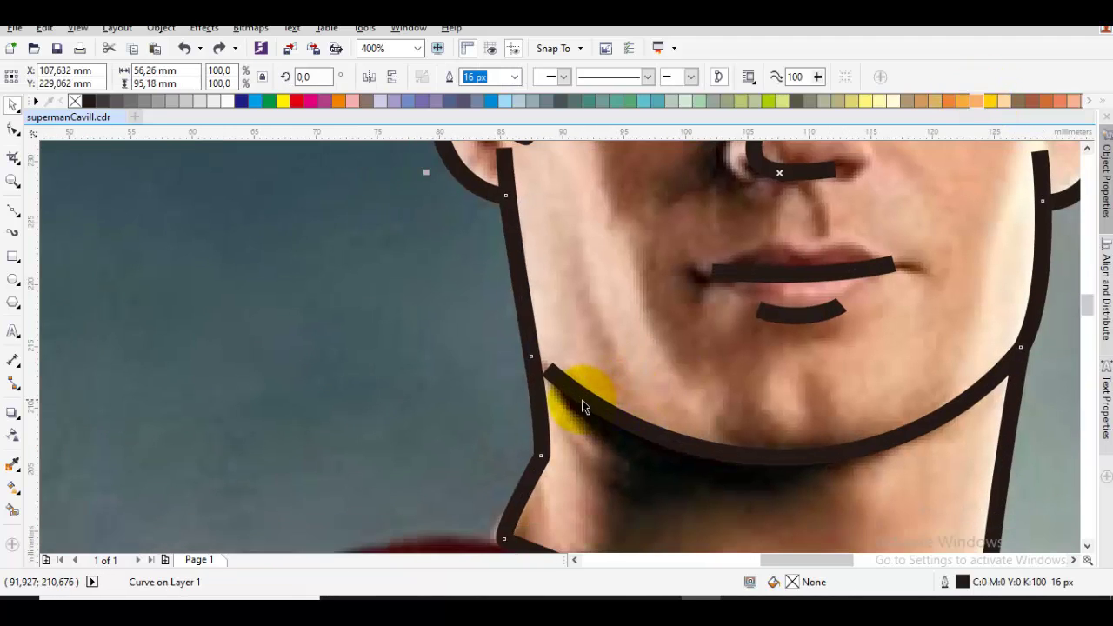
key("F10")
left_click(580, 400)
left_click_drag(908, 377, 823, 390)
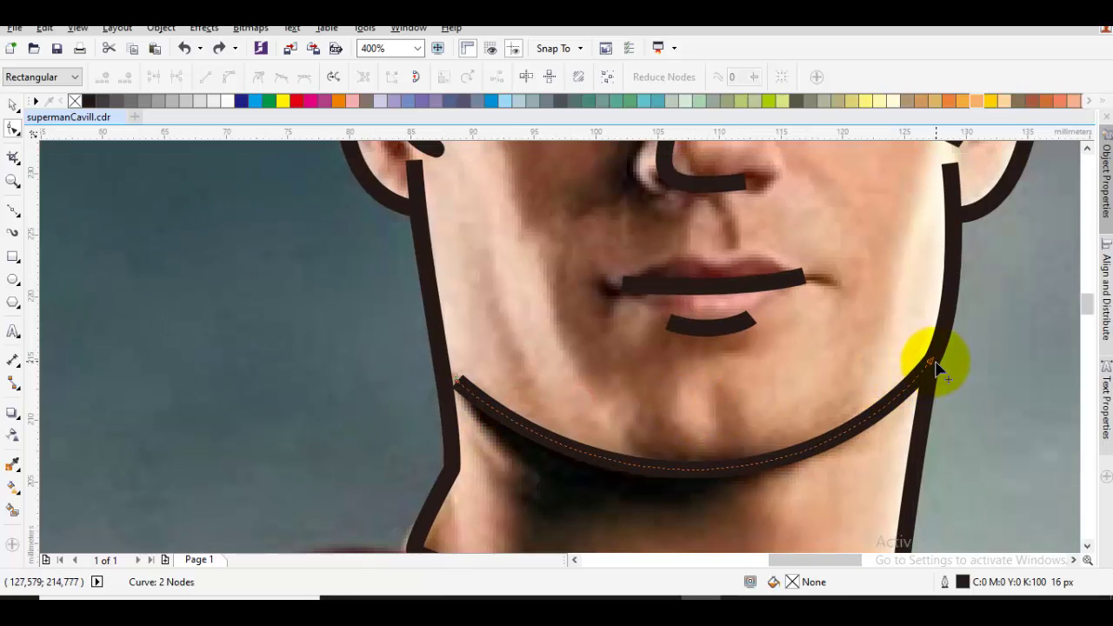
left_click_drag(936, 368, 917, 374)
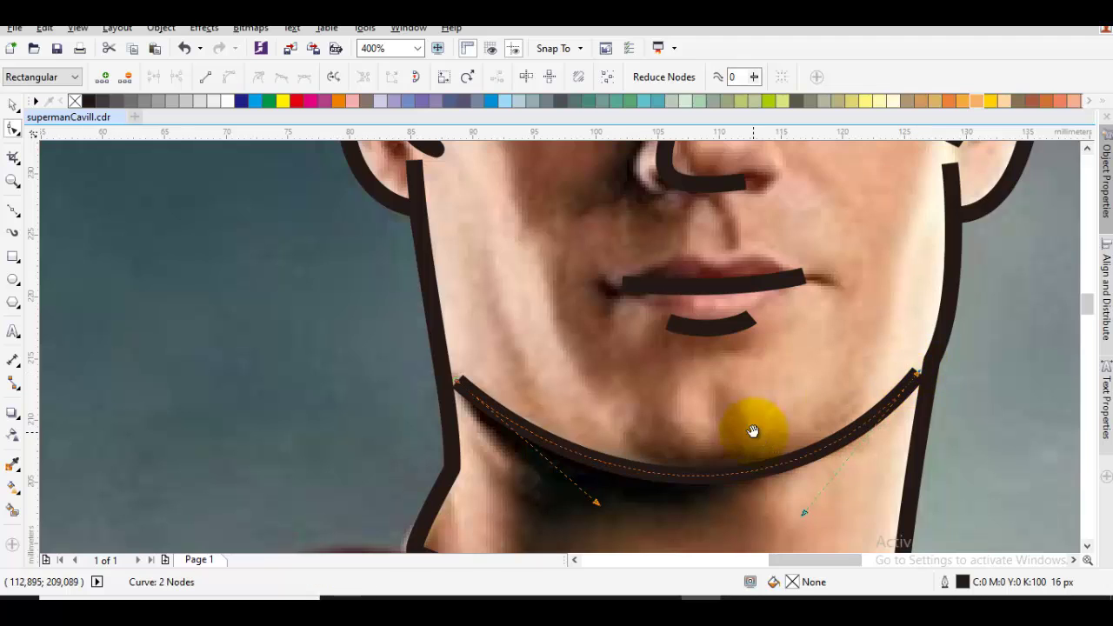
left_click_drag(753, 429, 764, 345)
left_click_drag(614, 411, 618, 405)
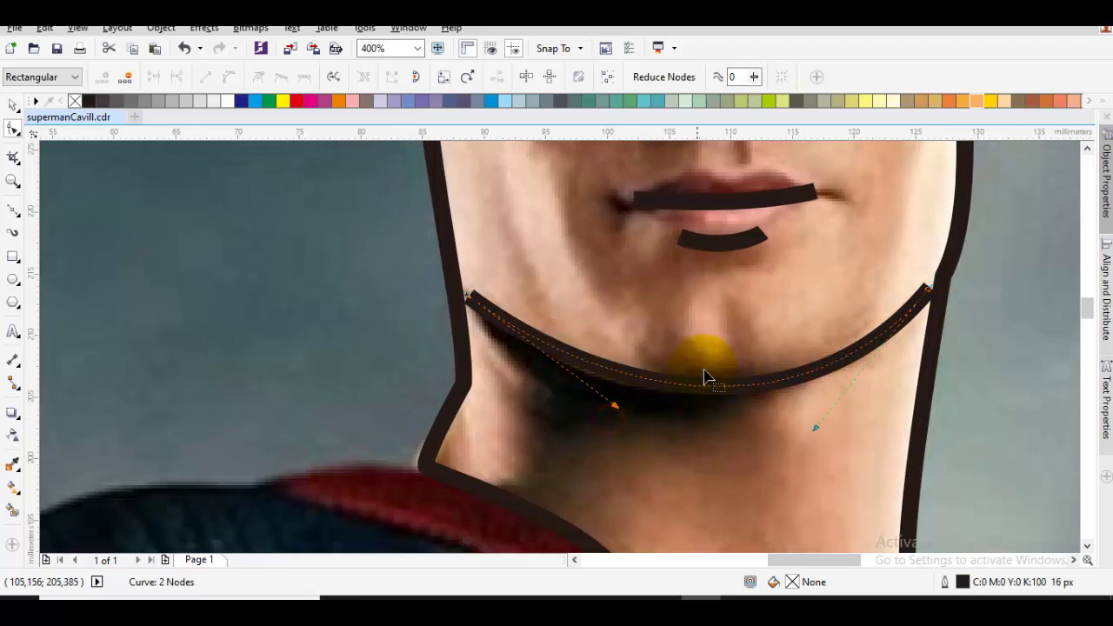
- Draw a short curved stroke for the chin cleft above the middle of the jawline
key("p")
left_click(721, 319)
key("Escape")
- Draw a small curved stroke about 2 by 2 mm between the nose and the upper lip
scroll(734, 337, "down", 1)
mouse_move(739, 365)
left_mouse_down()
mouse_move(733, 337)
mouse_move(692, 392)
mouse_move(695, 412)
left_mouse_up()
scroll(663, 316, "up", 1)
left_click_drag(702, 338, 741, 378)
key("p")
left_click(705, 389)
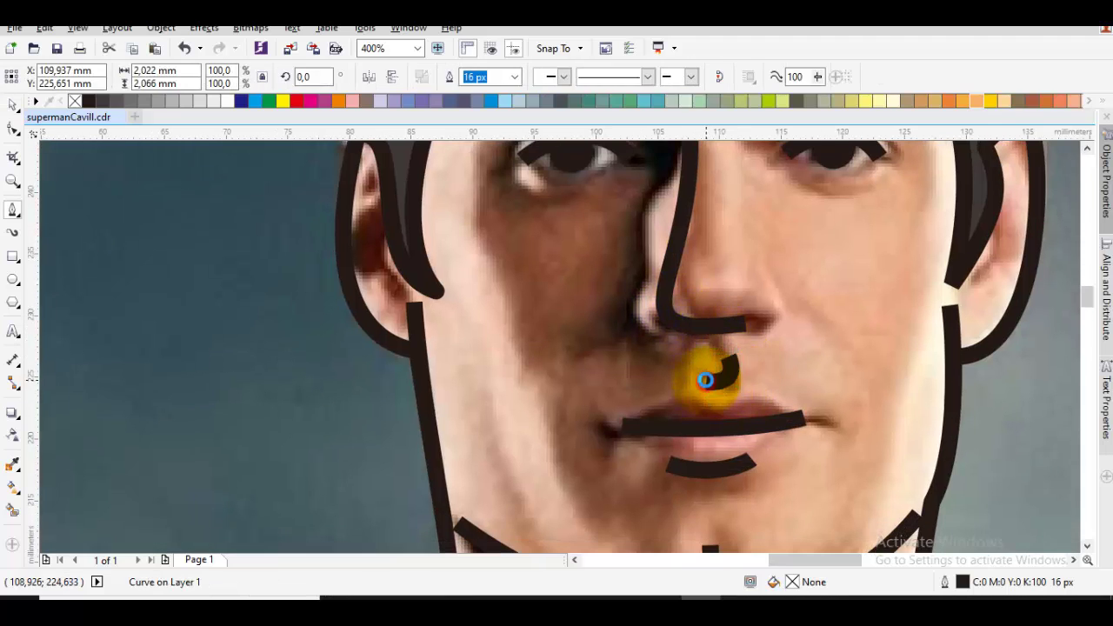
- Draw a curved inner line about 2 mm wide and 6 mm tall inside the left ear
scroll(708, 373, "down", 1)
scroll(558, 330, "up", 1)
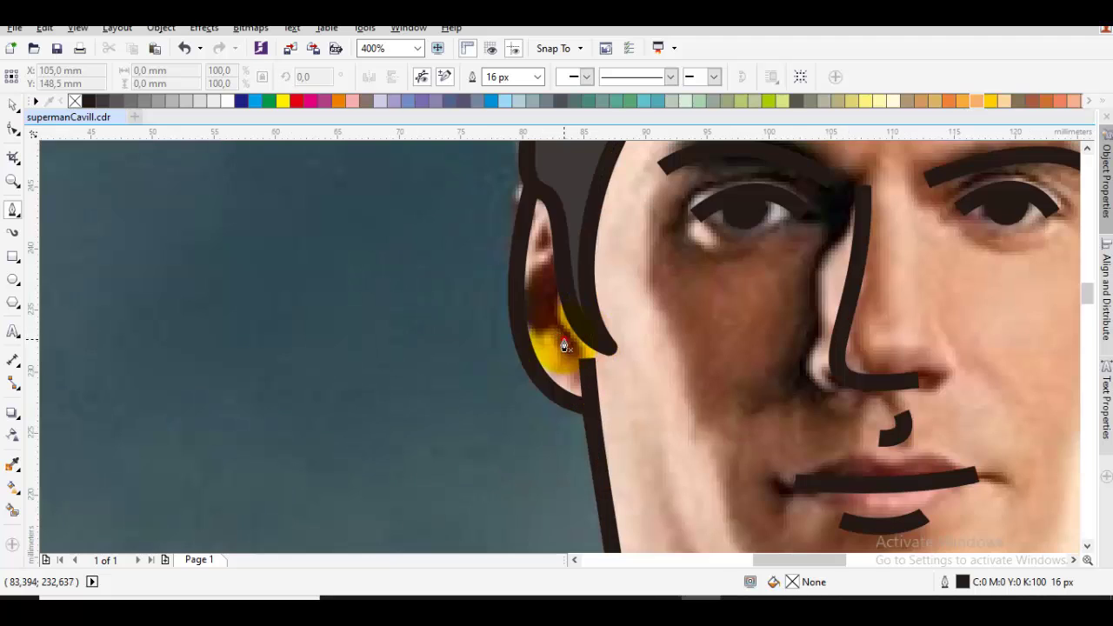
left_click_drag(560, 262, 598, 276)
key("Escape")
left_click_drag(673, 319, 608, 337)
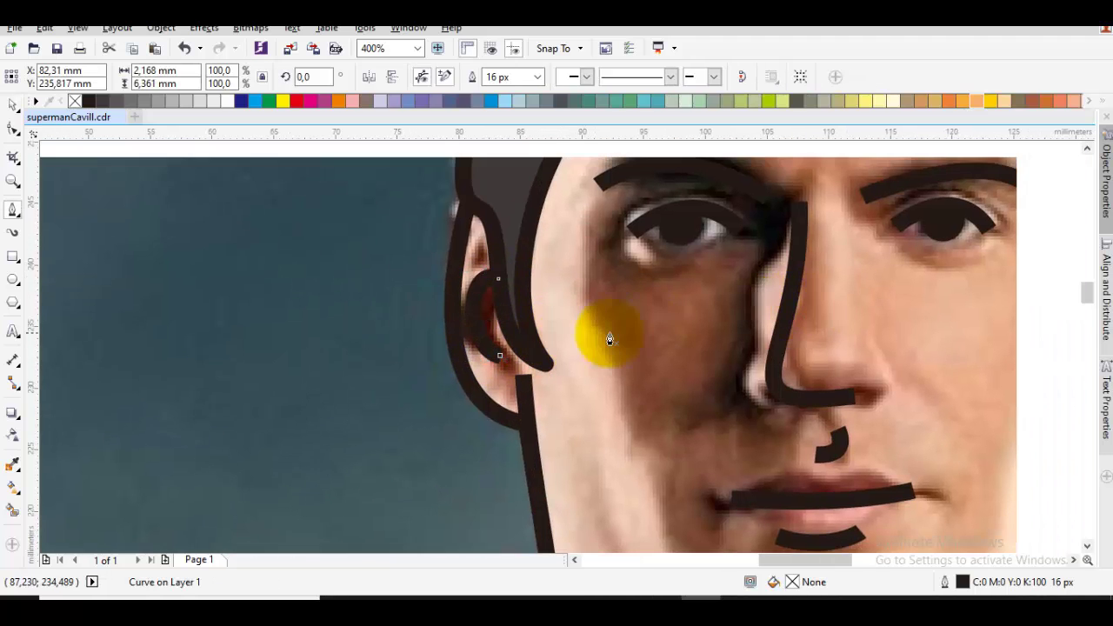
- Draw a matching curved inner line inside the right ear
left_click_drag(744, 334, 536, 333)
left_click(807, 358)
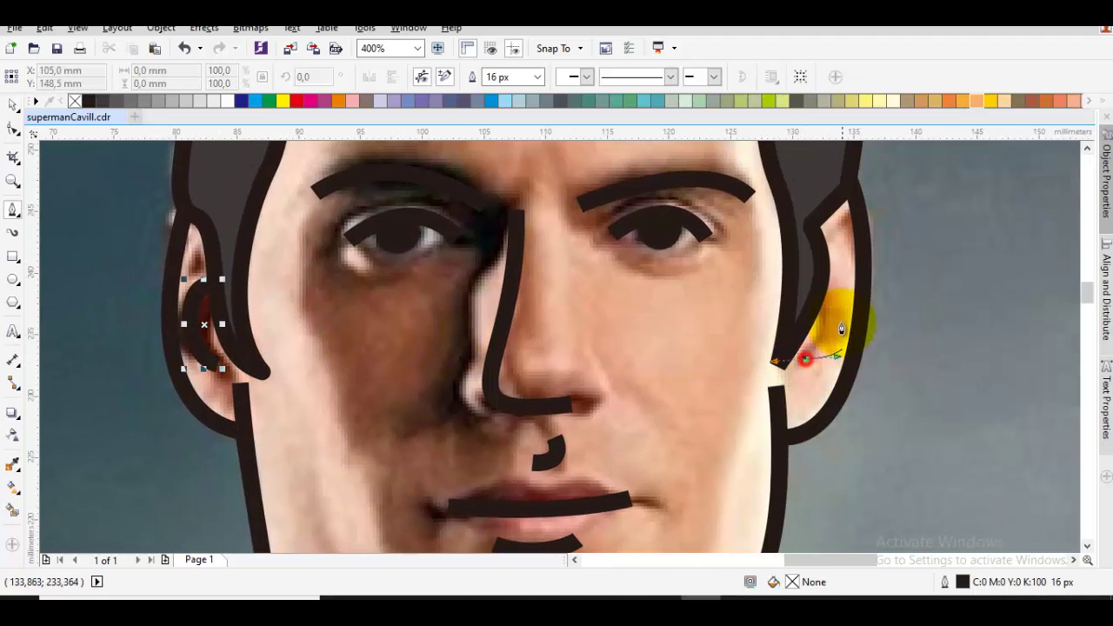
left_click(810, 289)
key("space")
- Fill the face and neck shape with light orange C0 M40 Y60 K0 and change it to a paler peach tint
scroll(739, 252, "down", 1)
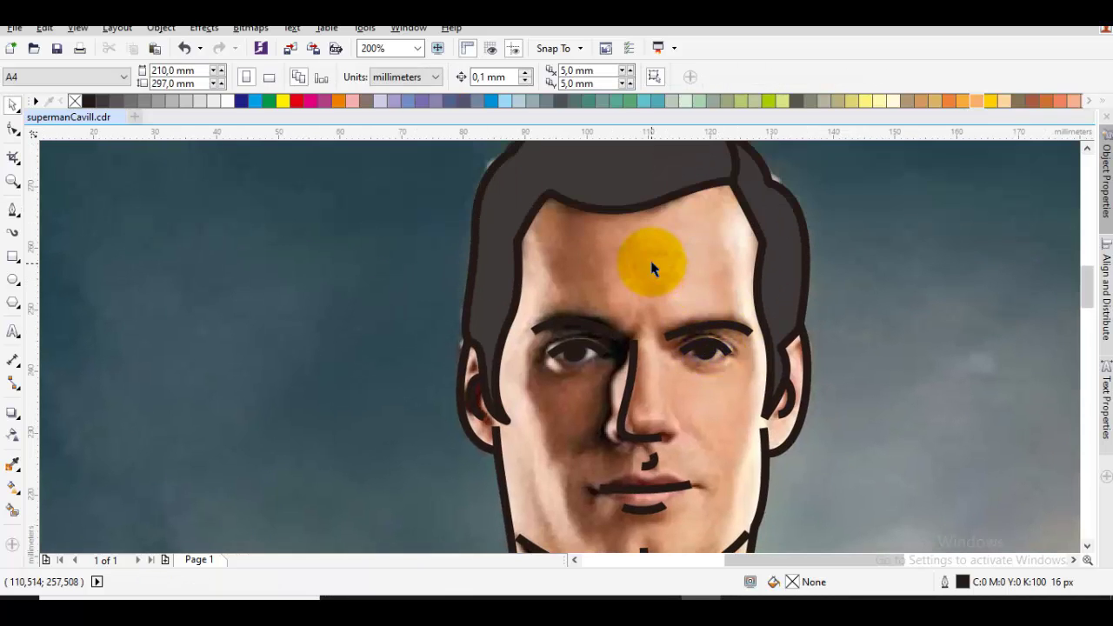
left_click(976, 102)
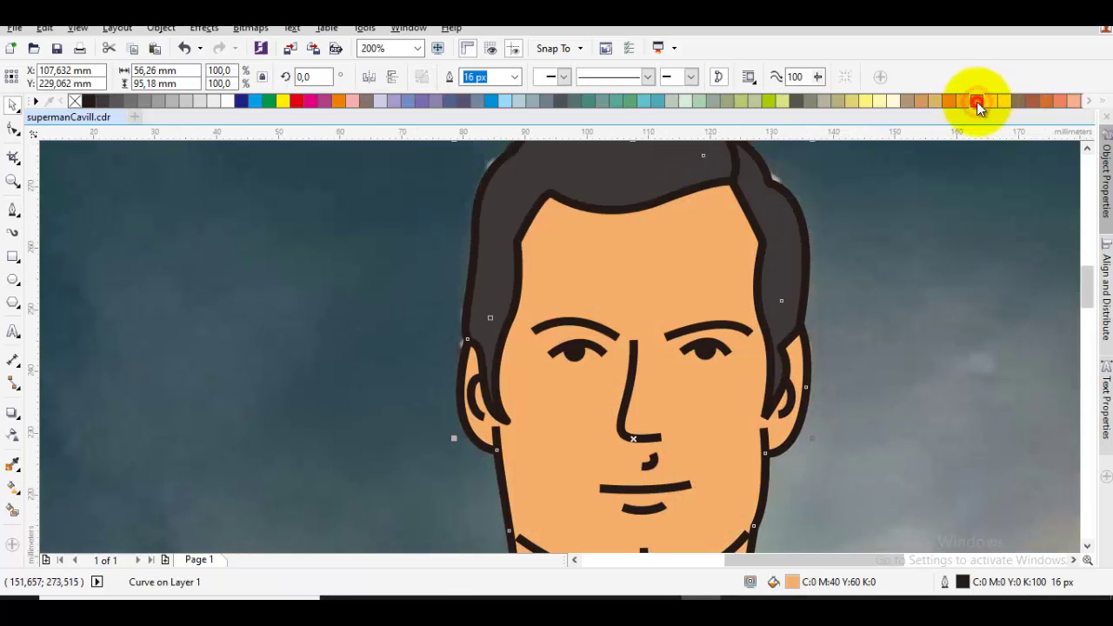
left_click_drag(977, 102, 1009, 136)
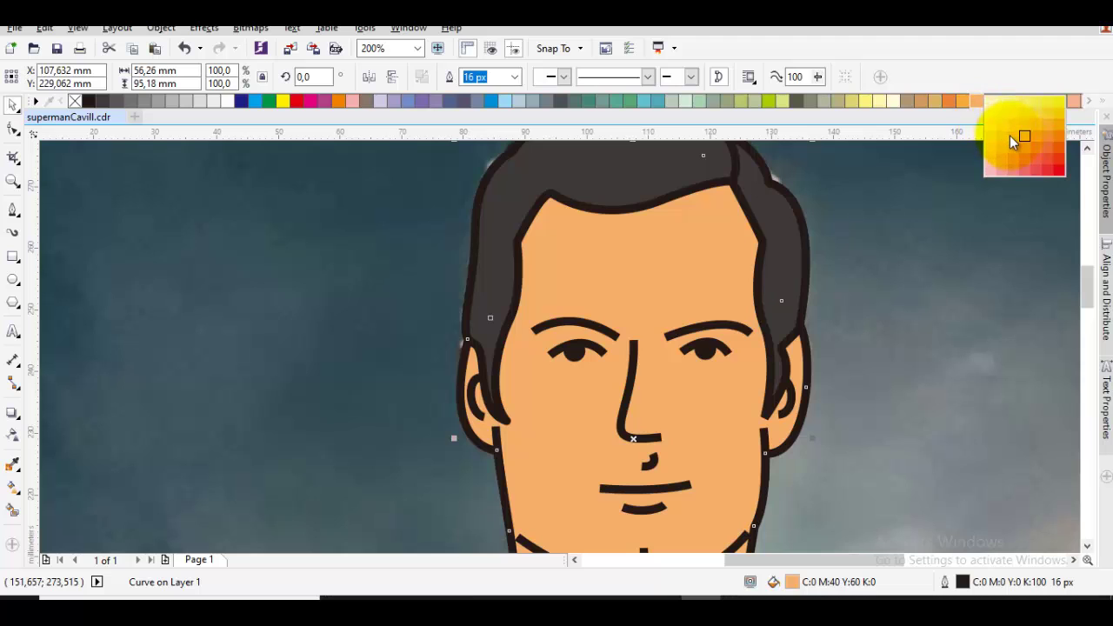
left_click(1005, 136)
scroll(943, 220, "down", 1)
left_click_drag(900, 269, 849, 246)
left_click(844, 246)
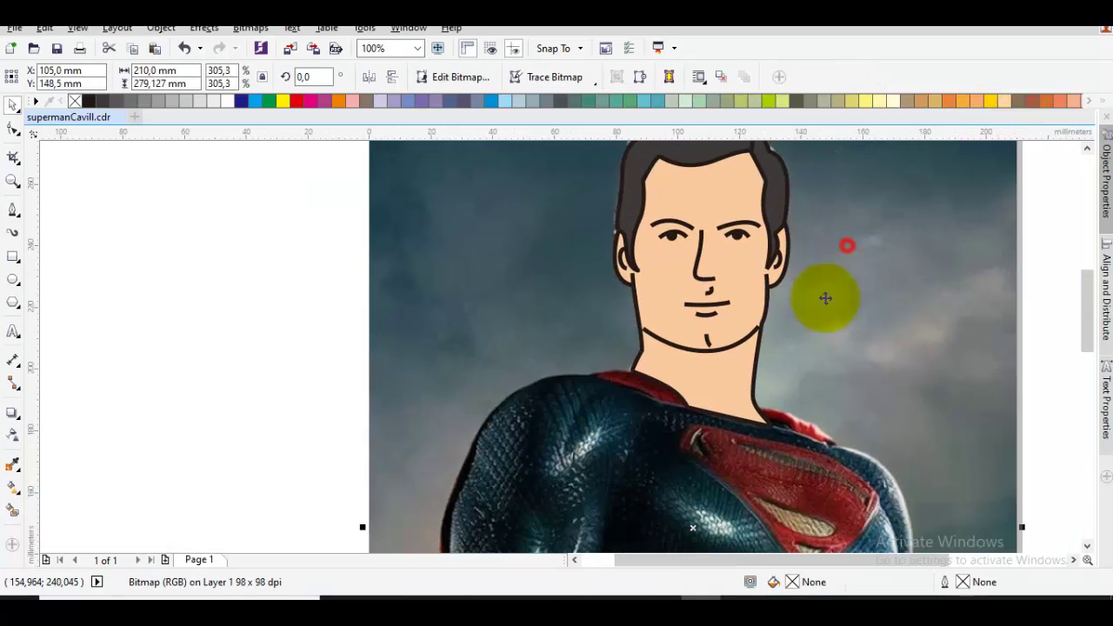
- Shorten the mouth line by moving its left end inward and adjust its curvature
scroll(690, 301, "up", 2)
double_click(735, 320)
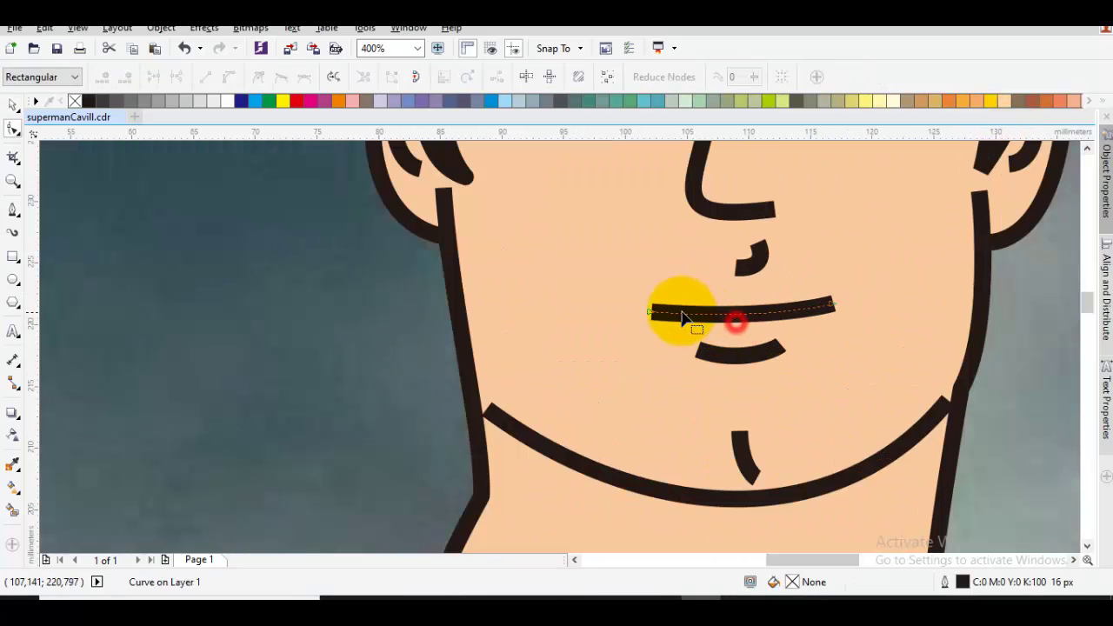
left_click(651, 309)
left_click_drag(658, 314, 672, 314)
left_click(832, 306)
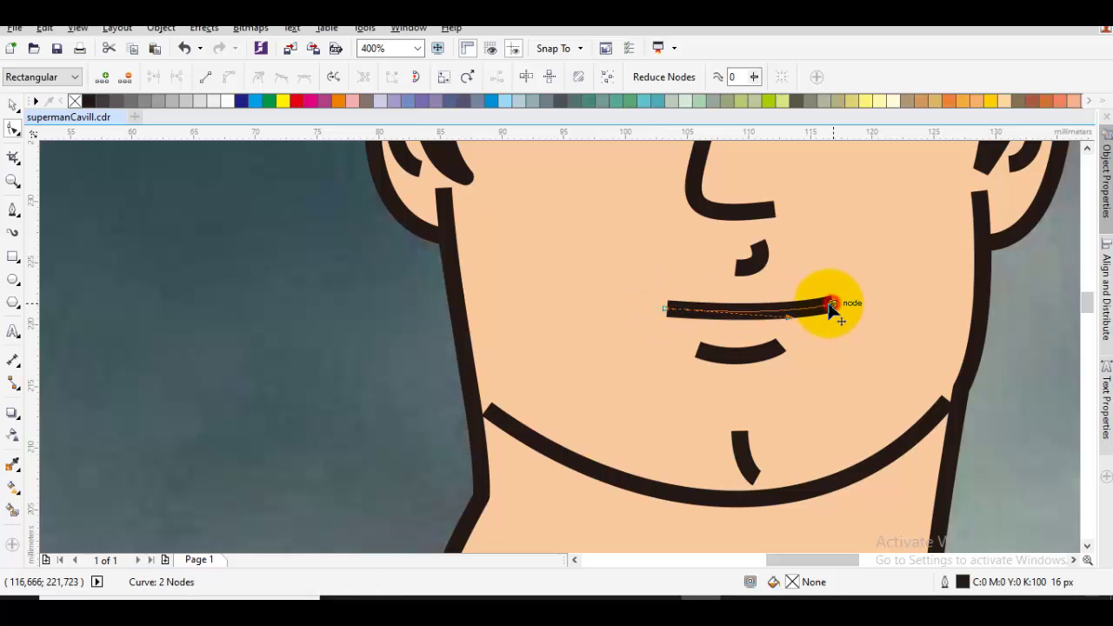
left_click_drag(772, 322, 720, 327)
key("space")
key("Escape")
scroll(762, 322, "down", 2)
left_click(844, 324)
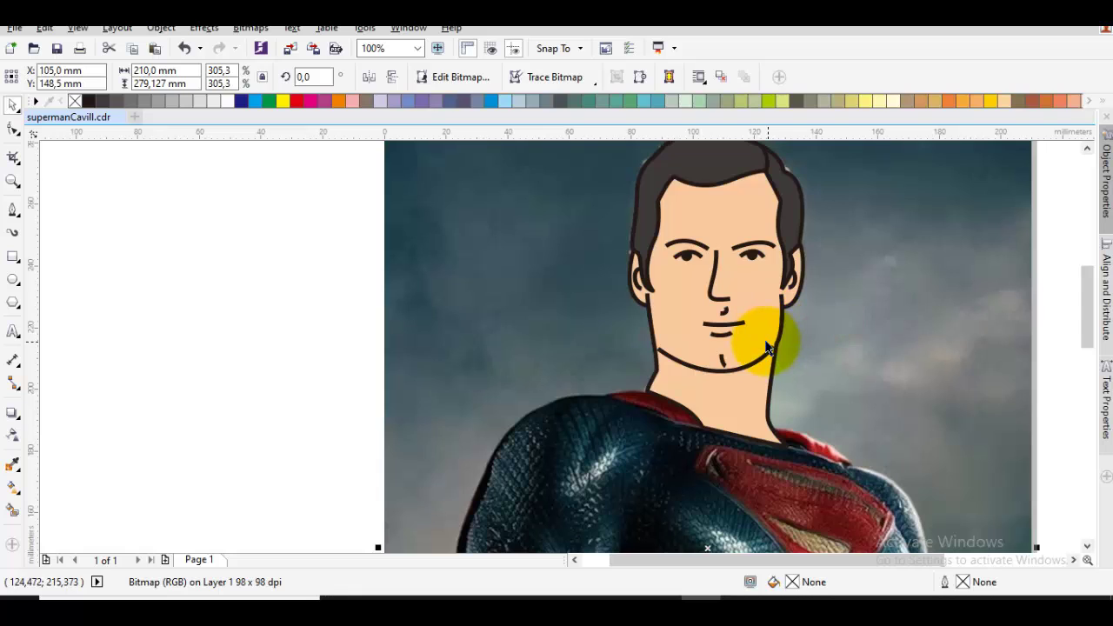
- Start the cape collar outline on the neck, tracing around the left collar piece and back to a point on the lower neck
scroll(791, 320, "left", 1)
scroll(749, 412, "up", 1)
mouse_move(729, 364)
left_mouse_down()
mouse_move(747, 359)
mouse_move(740, 350)
left_mouse_up()
key("space")
left_click_drag(671, 350, 702, 419)
left_click(588, 360)
left_click(744, 424)
left_click(782, 393)
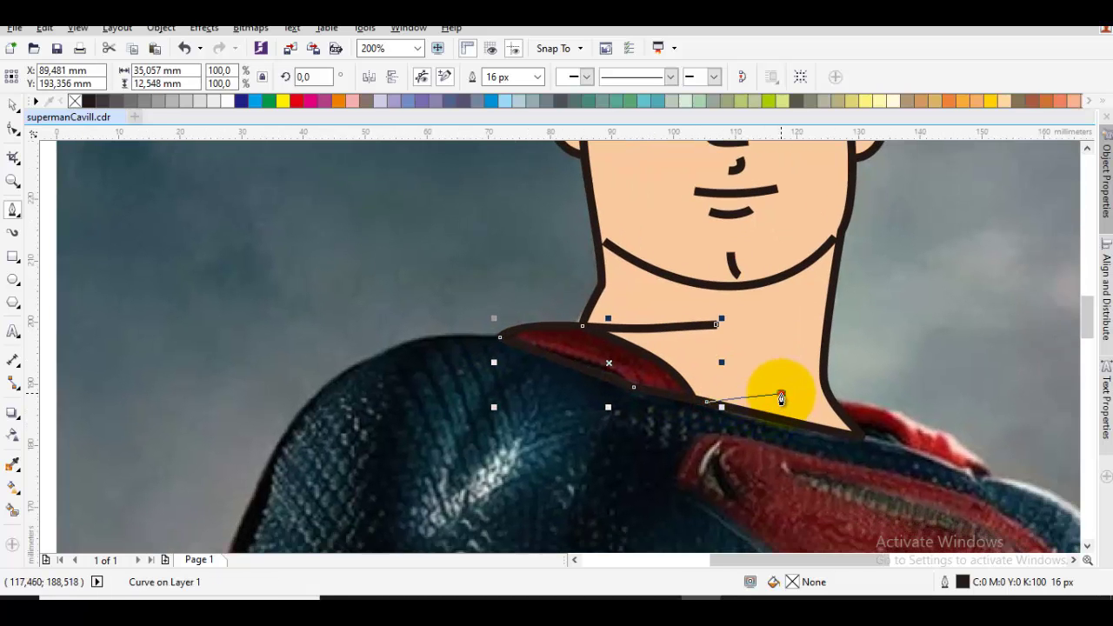
- Continue the collar outline through the neck's right corner and along the cape's lower edge to its right tip
scroll(861, 441, "up", 2)
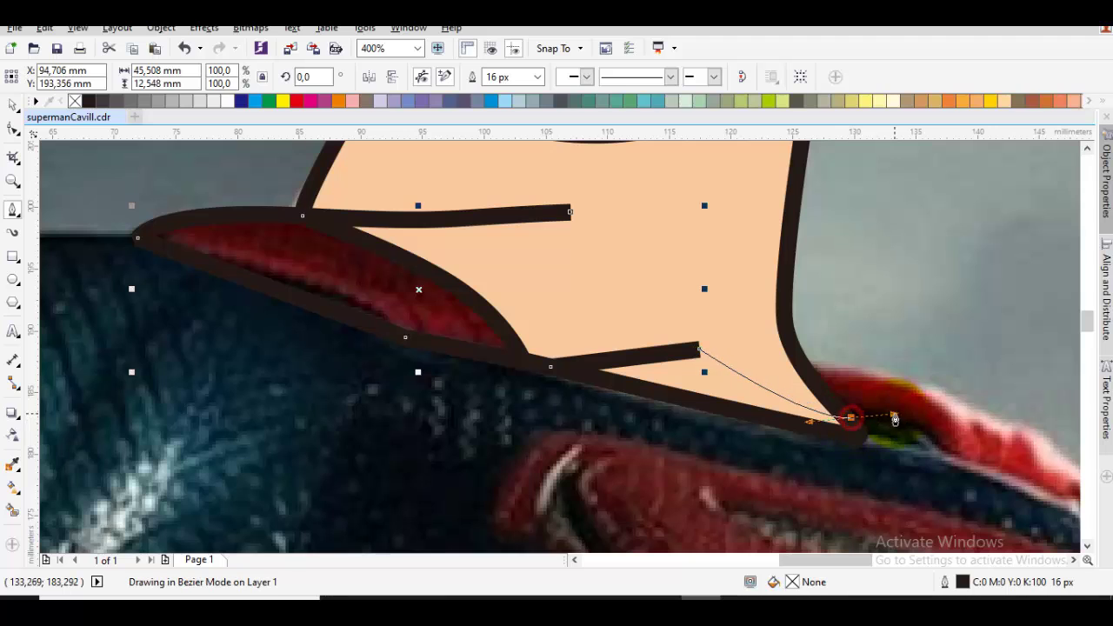
left_click_drag(894, 418, 896, 417)
left_click_drag(953, 457, 783, 423)
left_click(781, 421)
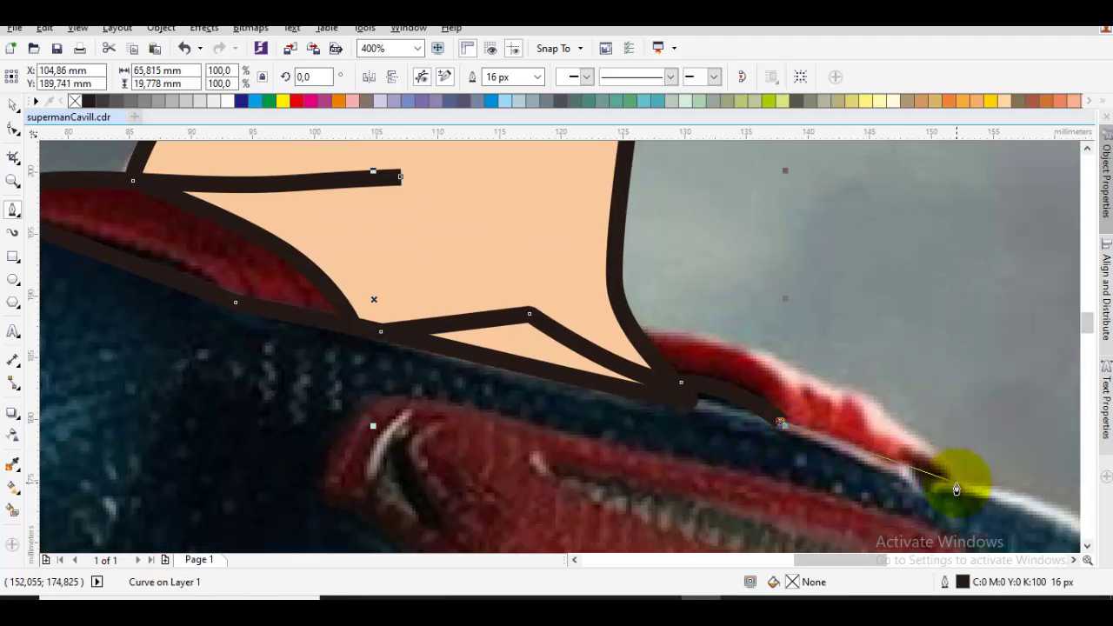
left_click(956, 483)
- Trace the right cape's upper edge back to the neck, close the collar outline and fill it with red C0 M100 Y100 K0
left_click_drag(839, 386, 727, 321)
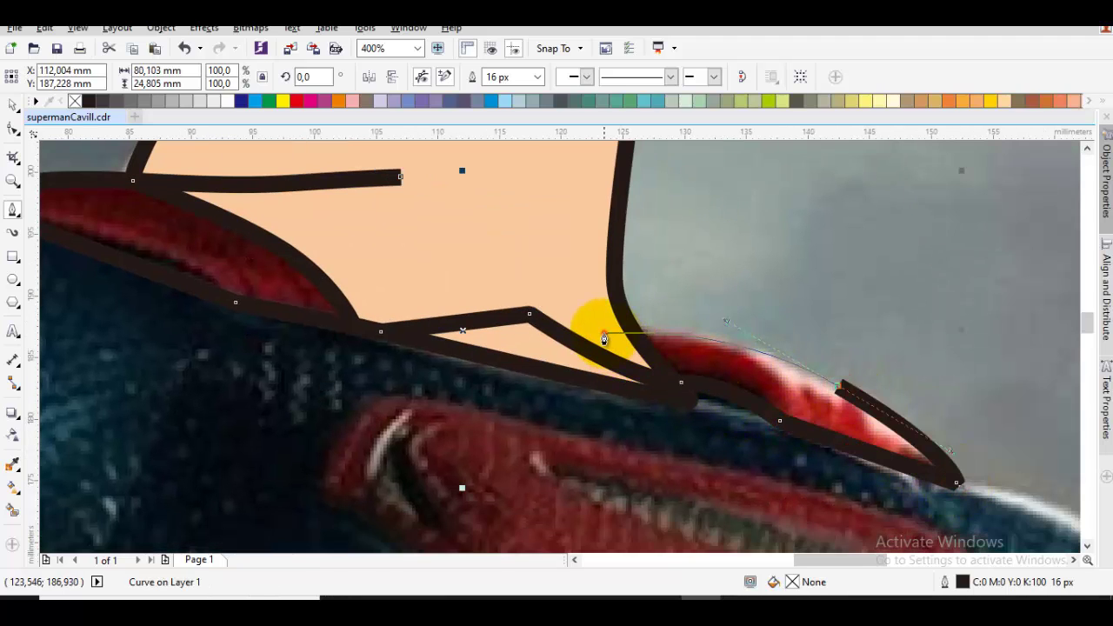
left_click(604, 334)
left_click_drag(575, 336, 791, 502)
left_click(617, 344)
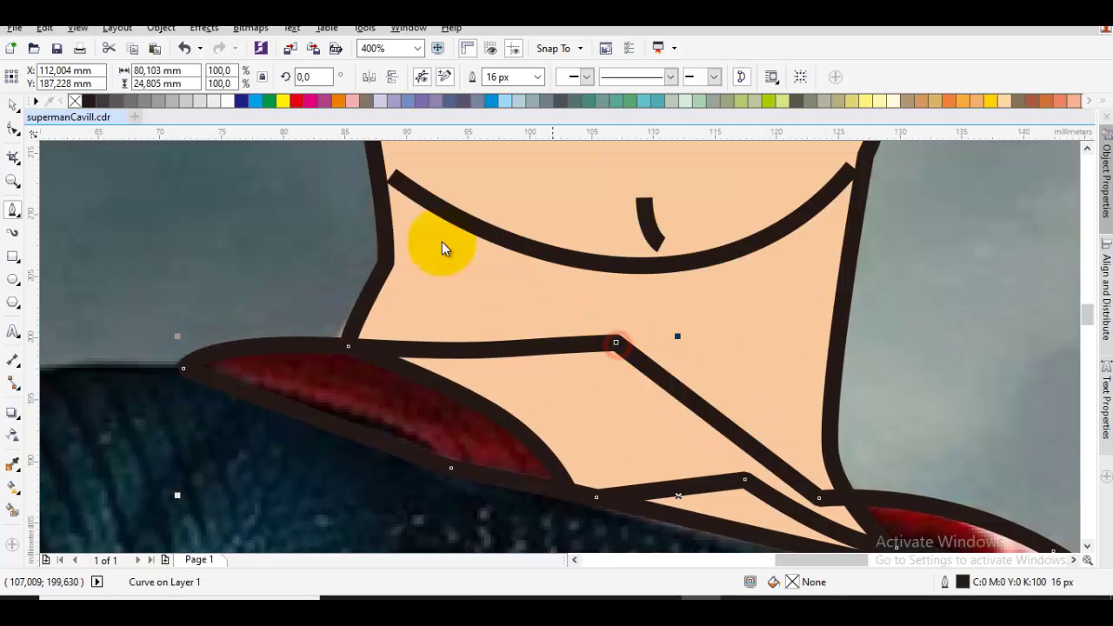
left_click(296, 102)
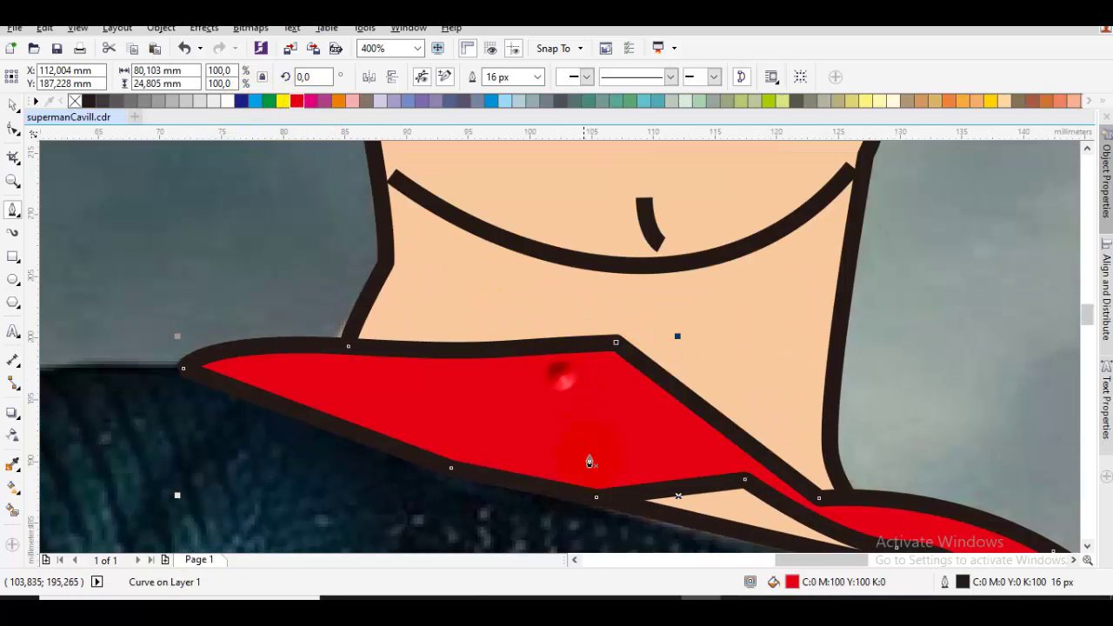
- Reorder the red cape collar shape so it sits directly in front of the background photo, behind the neck
right_click(589, 401)
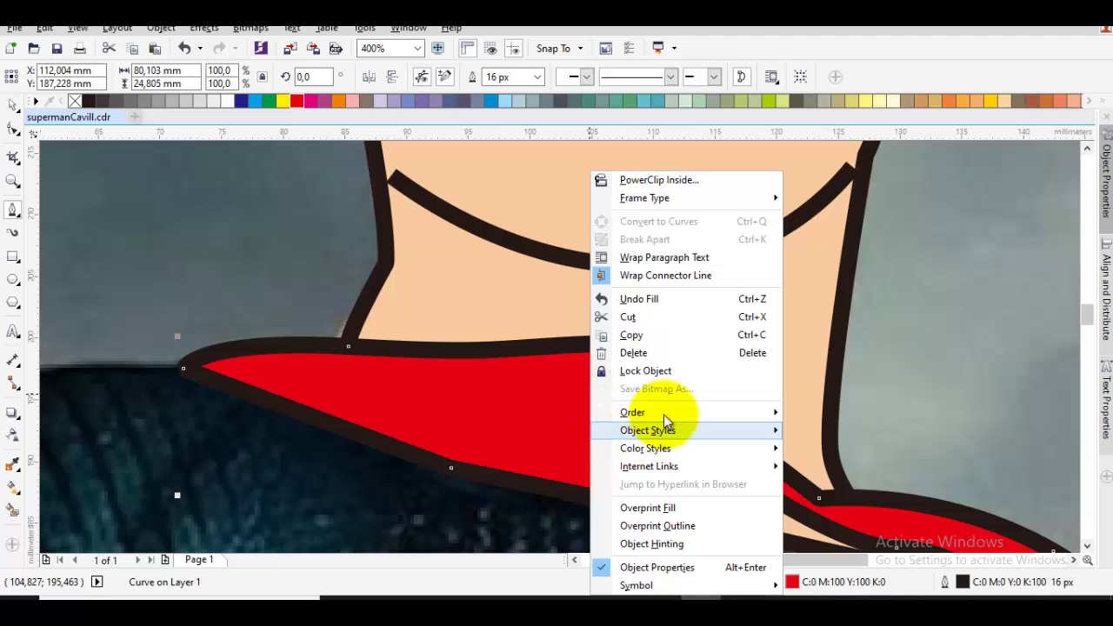
mouse_move(687, 412)
left_click(837, 534)
left_click(986, 404)
scroll(919, 391, "down", 1)
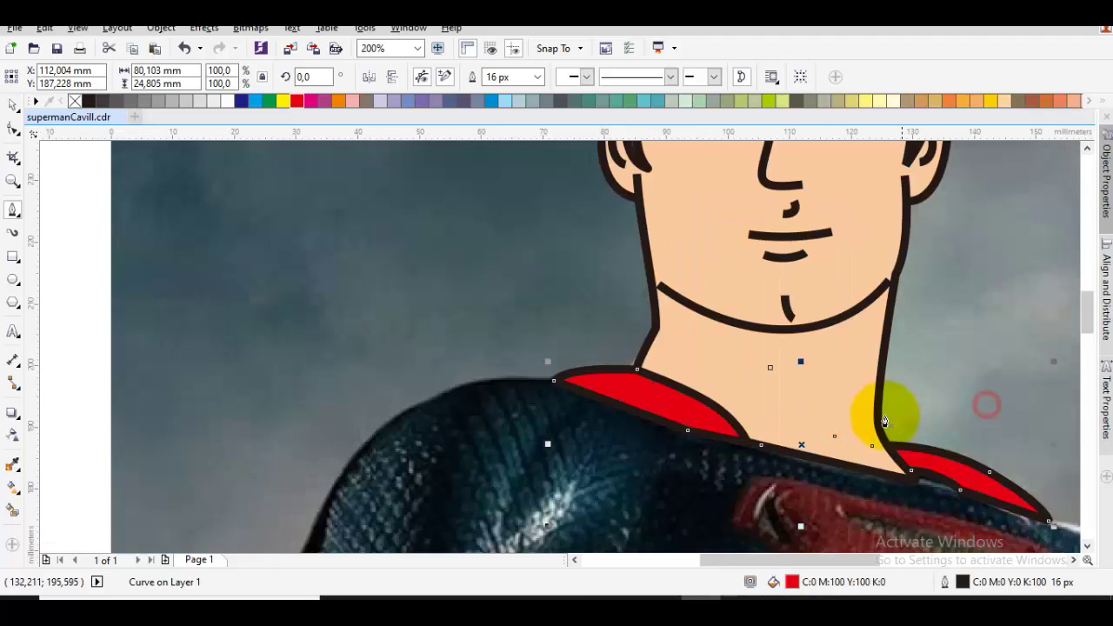
- Draw a short line from the neck's lower right corner to the lower edge of the right collar piece
key("space")
left_click_drag(887, 414, 574, 245)
key("Escape")
scroll(601, 306, "down", 1)
scroll(514, 281, "up", 2)
scroll(633, 304, "up", 2)
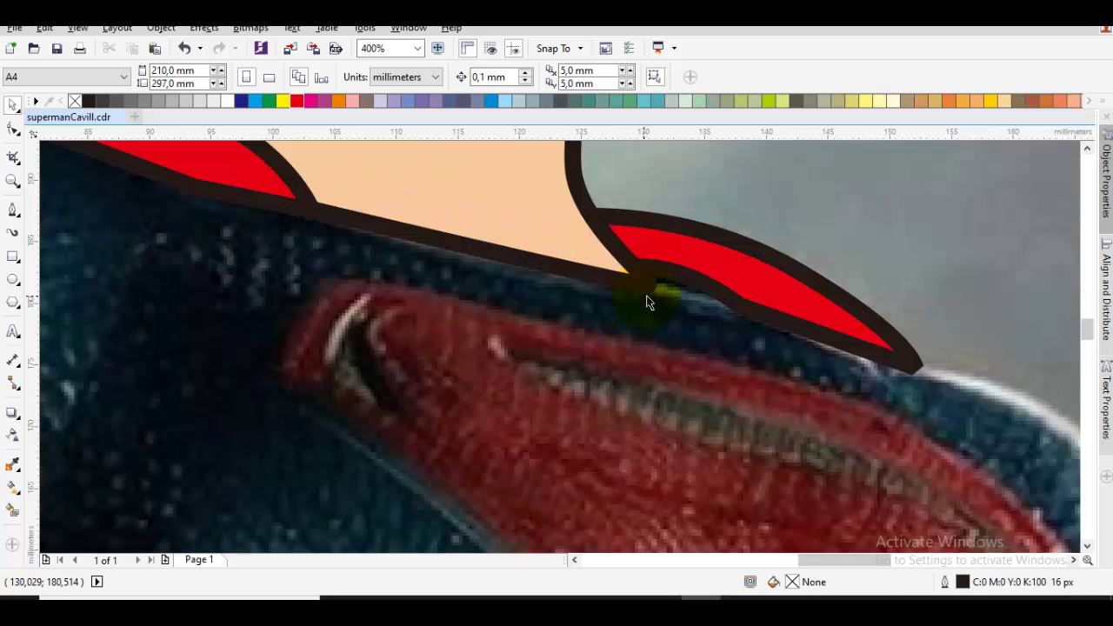
key("F10")
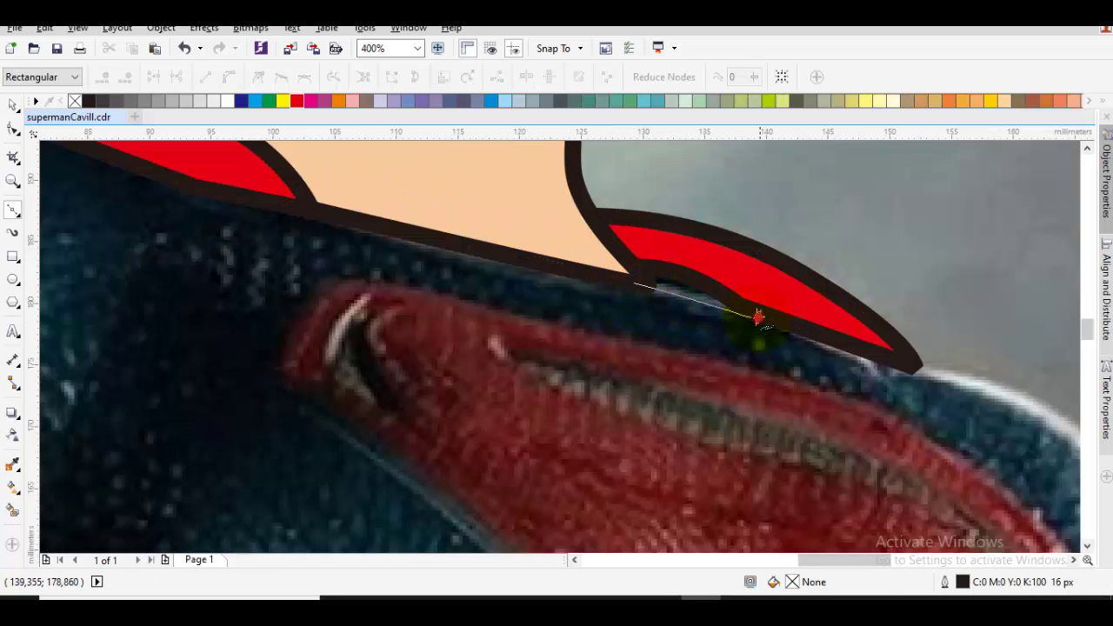
key("space")
scroll(765, 320, "down", 2)
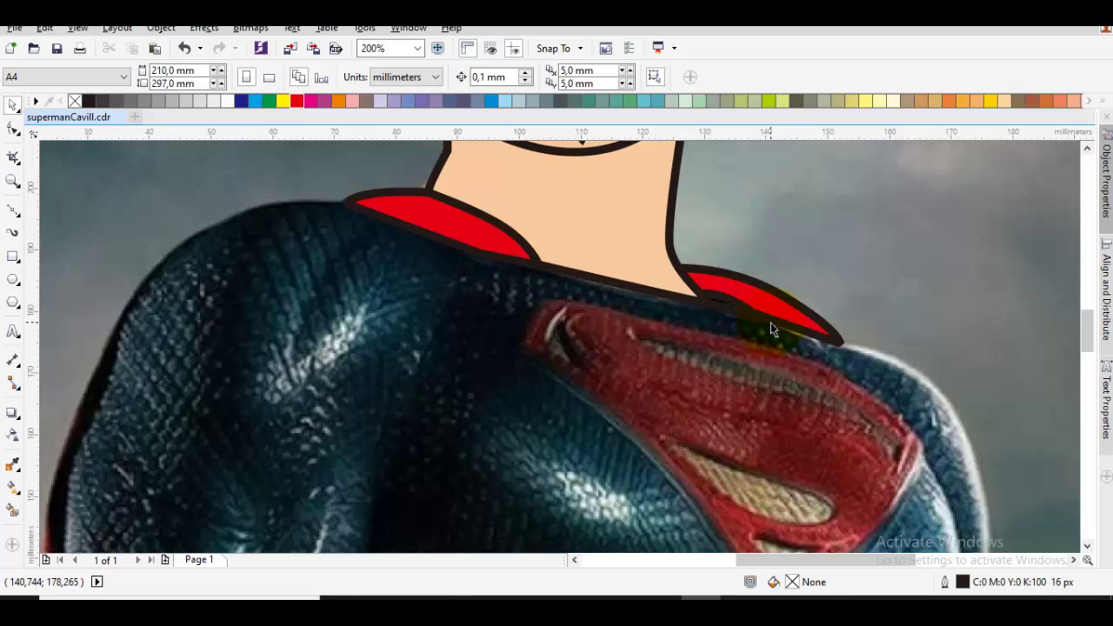
left_click(826, 272)
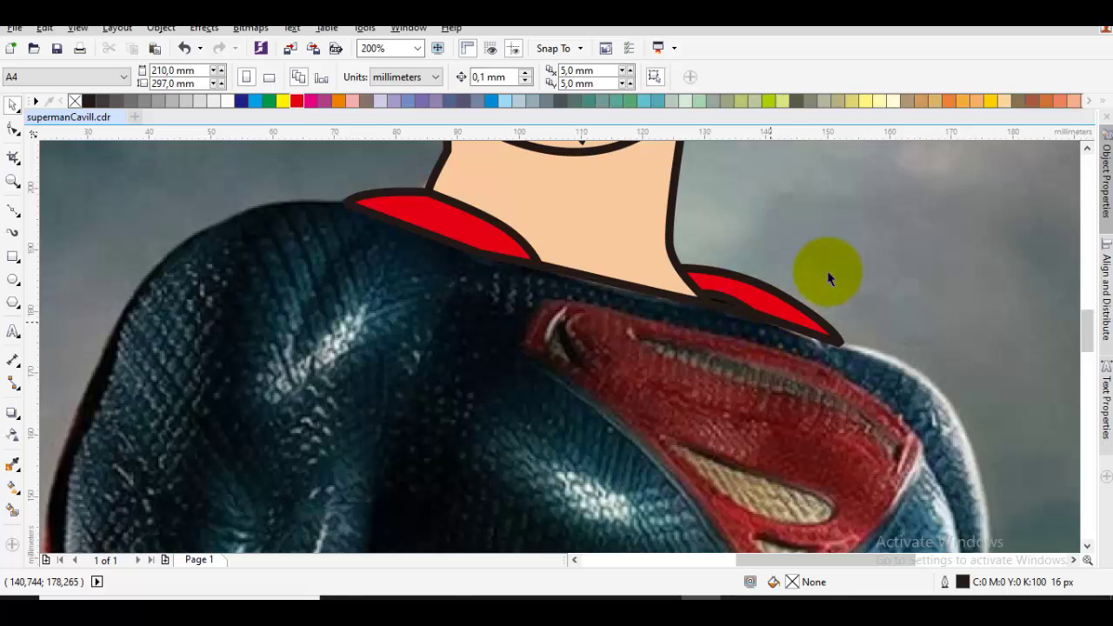
- Start a Bezier outline of the body at the left collar tip and trace over the shoulder and upper arm
left_click_drag(397, 280, 516, 235)
scroll(561, 276, "down", 1)
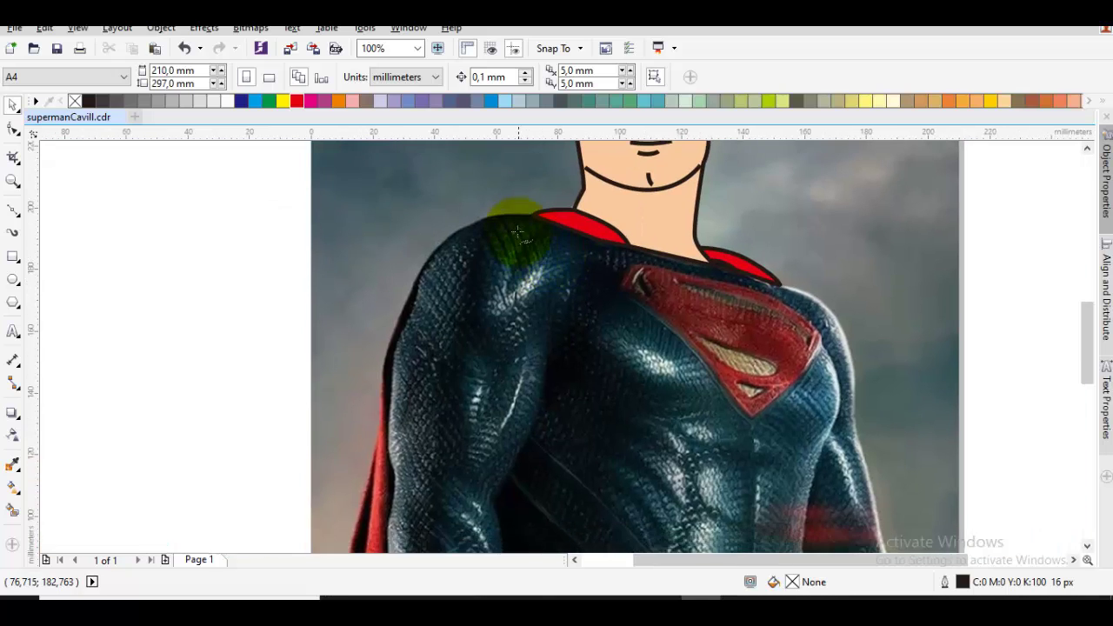
key("F5")
scroll(518, 231, "up", 1)
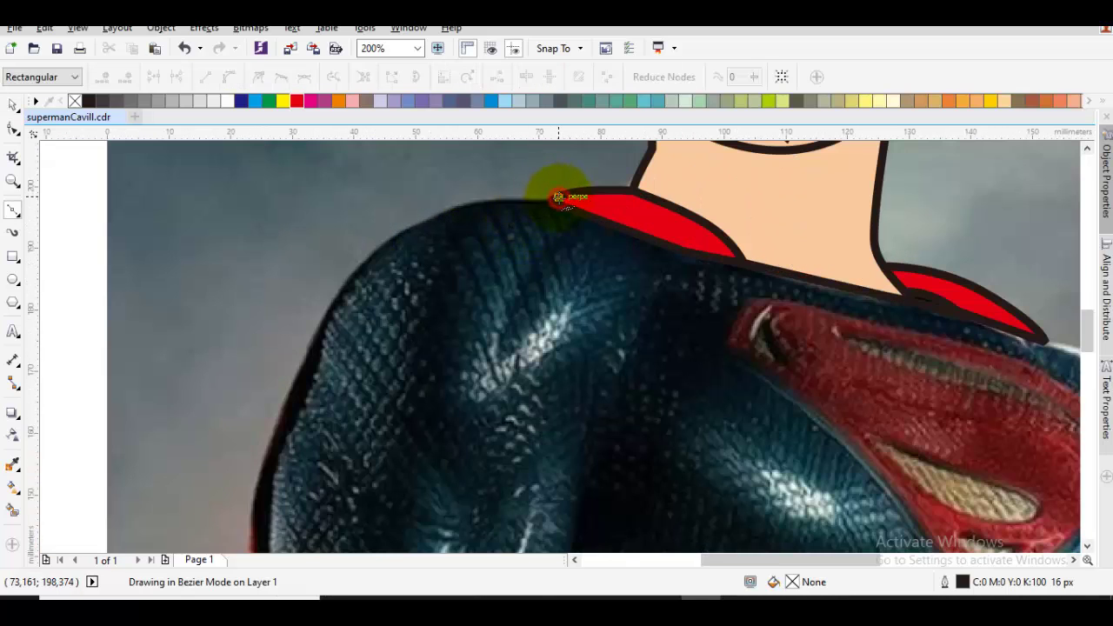
left_click_drag(558, 197, 423, 199)
left_click_drag(341, 301, 414, 343)
left_click_drag(401, 399, 464, 282)
- Continue the body outline down the outer edge of the left-hand forearm to the wrist
scroll(441, 287, "down", 1)
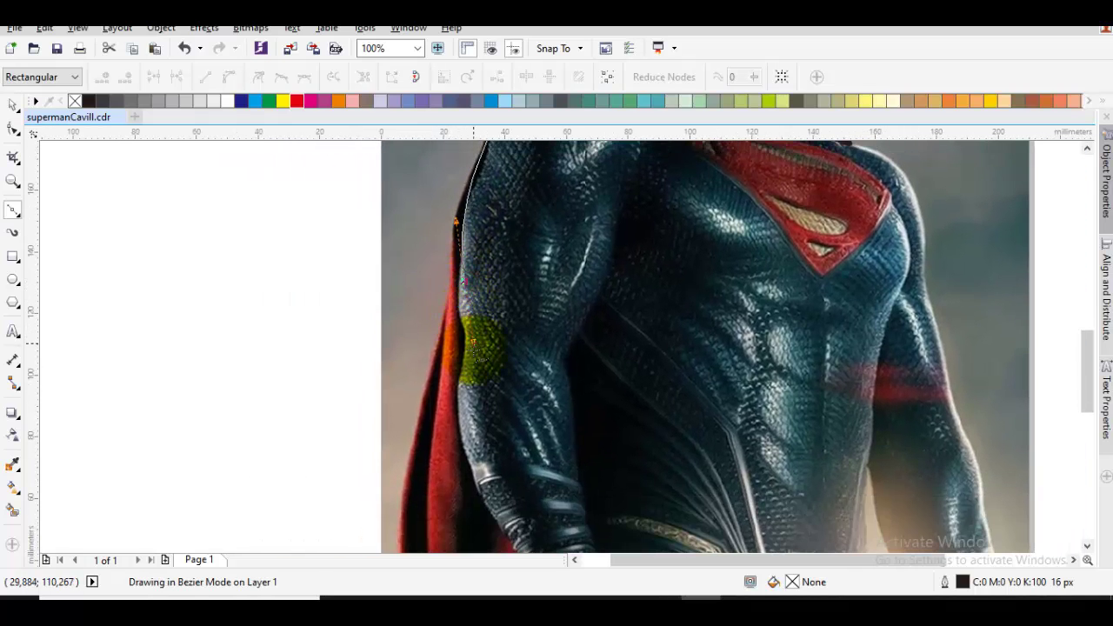
left_click_drag(473, 343, 474, 341)
left_click_drag(465, 371, 480, 308)
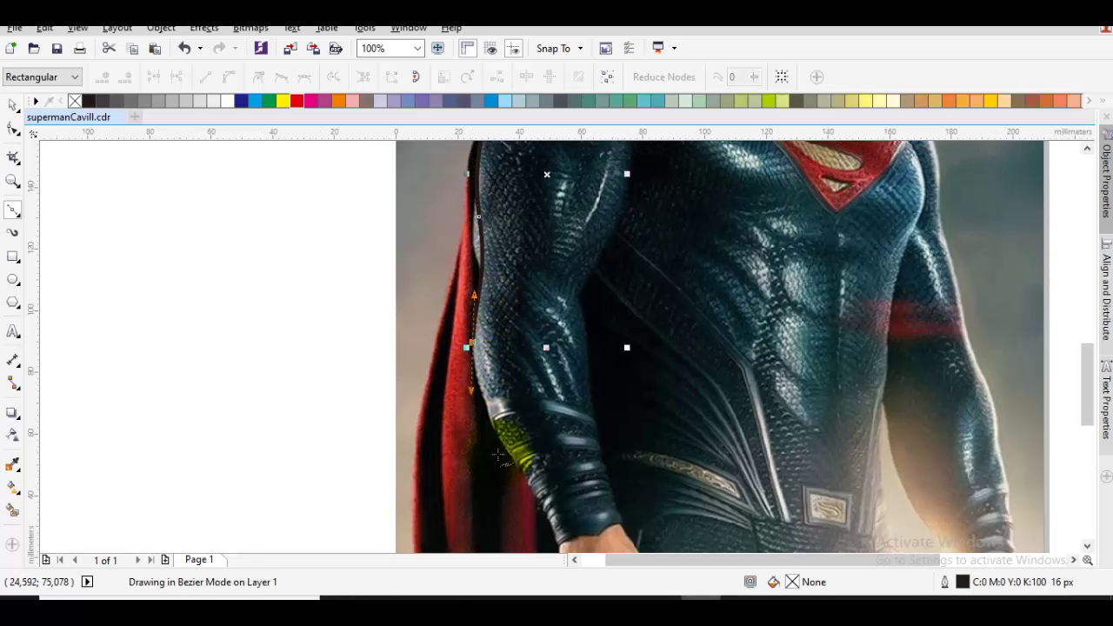
left_click_drag(514, 476, 458, 326)
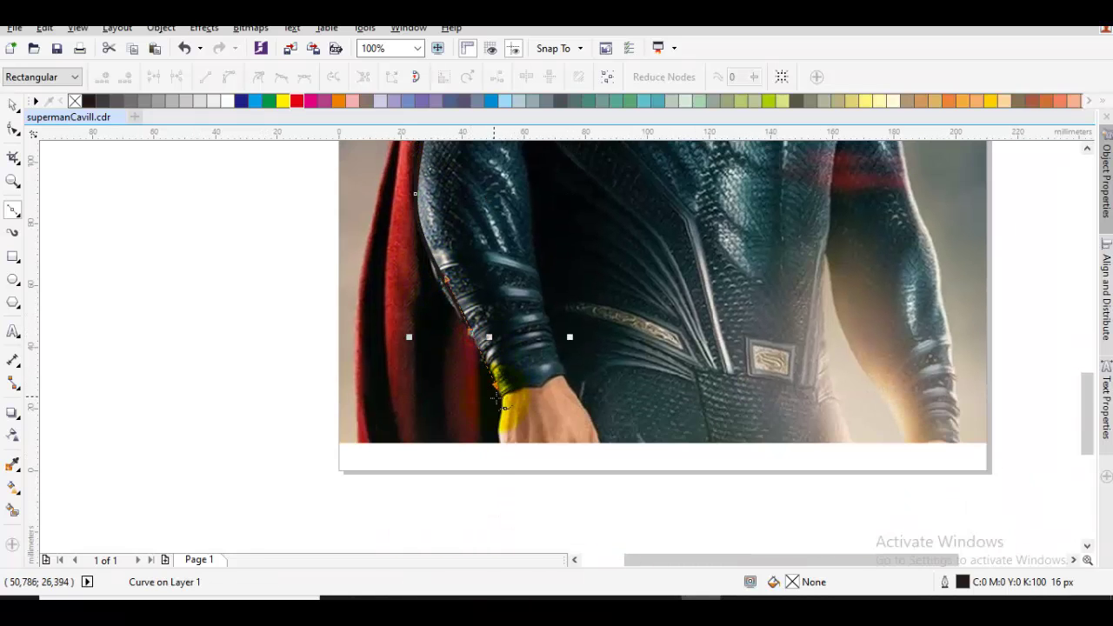
- Trace the outline along the left-hand cuff's wavy edge and down the hand's inner side to the photo's bottom edge
scroll(496, 397, "up", 1)
left_click(509, 395)
left_click_drag(562, 379, 651, 321)
left_click(671, 383)
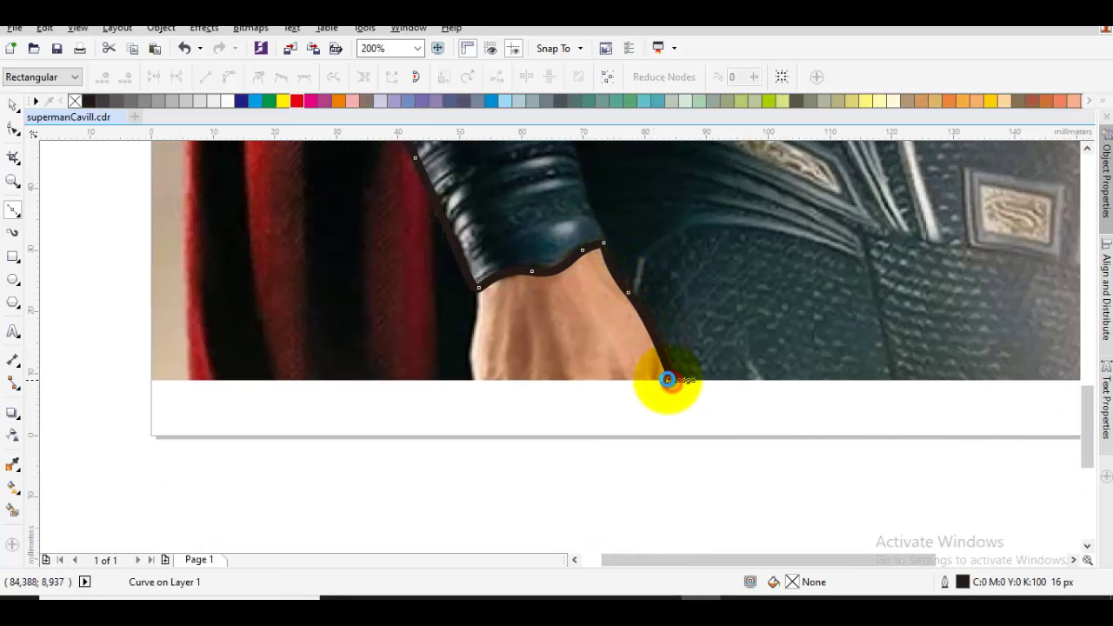
- Run the outline along the photo's bottom edge, then up the hip and back down the right-hand arm's inner edge
scroll(403, 400, "down", 1)
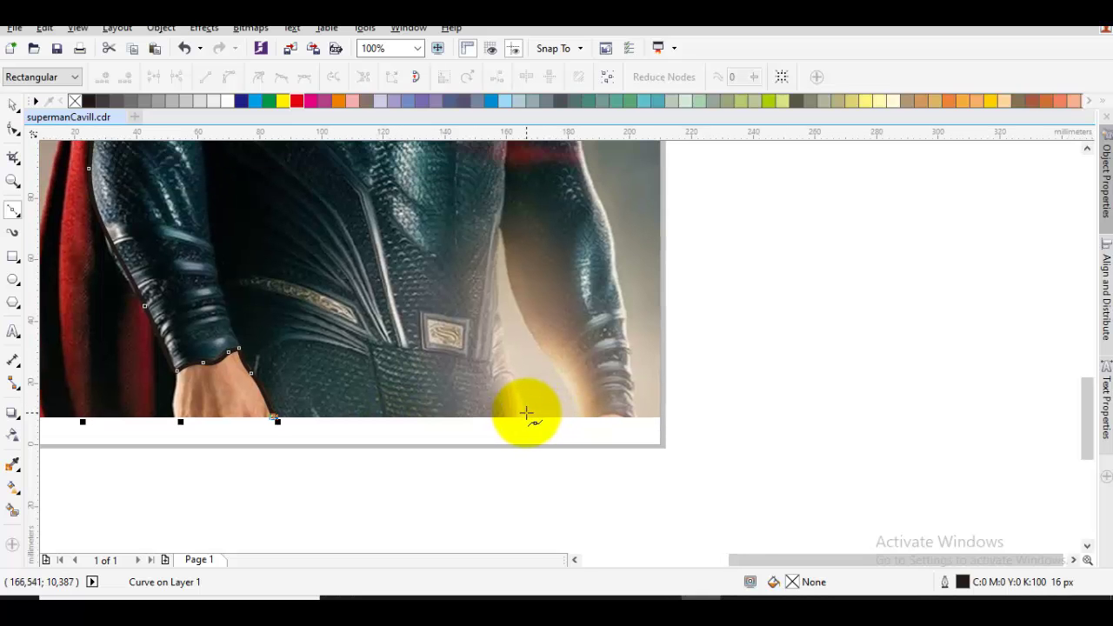
left_click(524, 416)
left_click_drag(501, 329, 491, 275)
left_click_drag(500, 227, 571, 373)
left_click(581, 417)
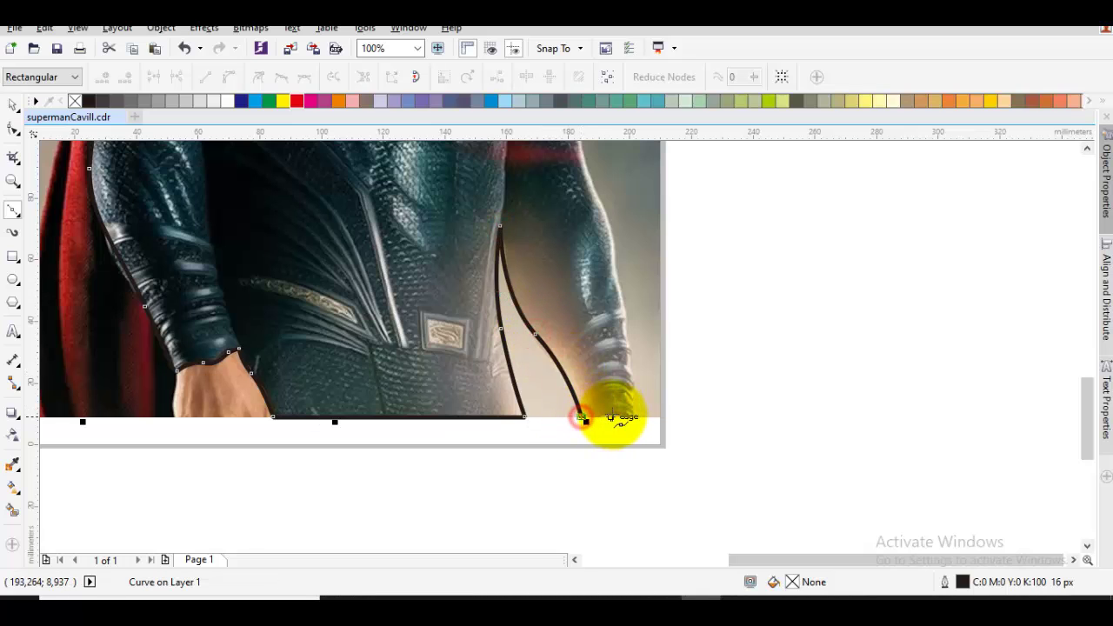
- Extend the body outline along the photo's bottom edge across the right-hand wrist
scroll(608, 410, "up", 2)
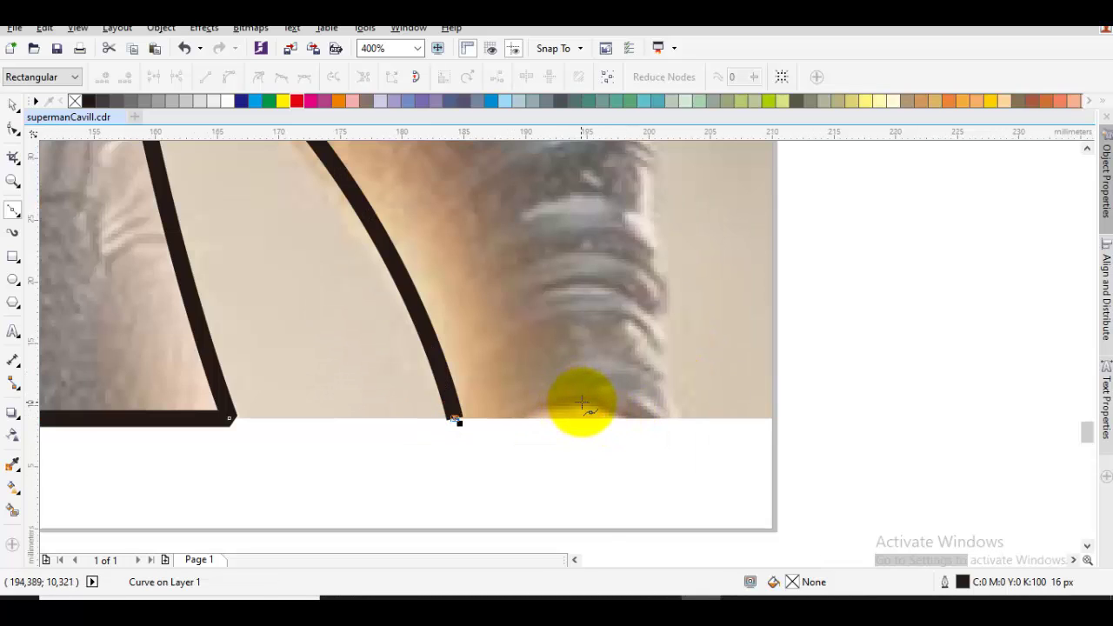
left_click_drag(583, 402, 619, 412)
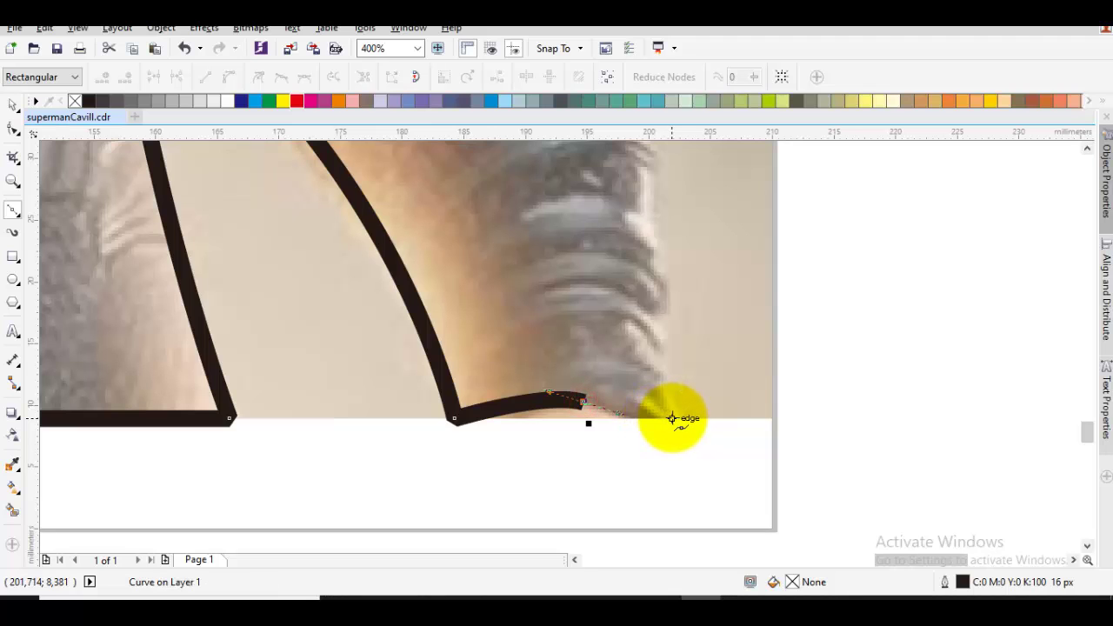
scroll(651, 391, "down", 1)
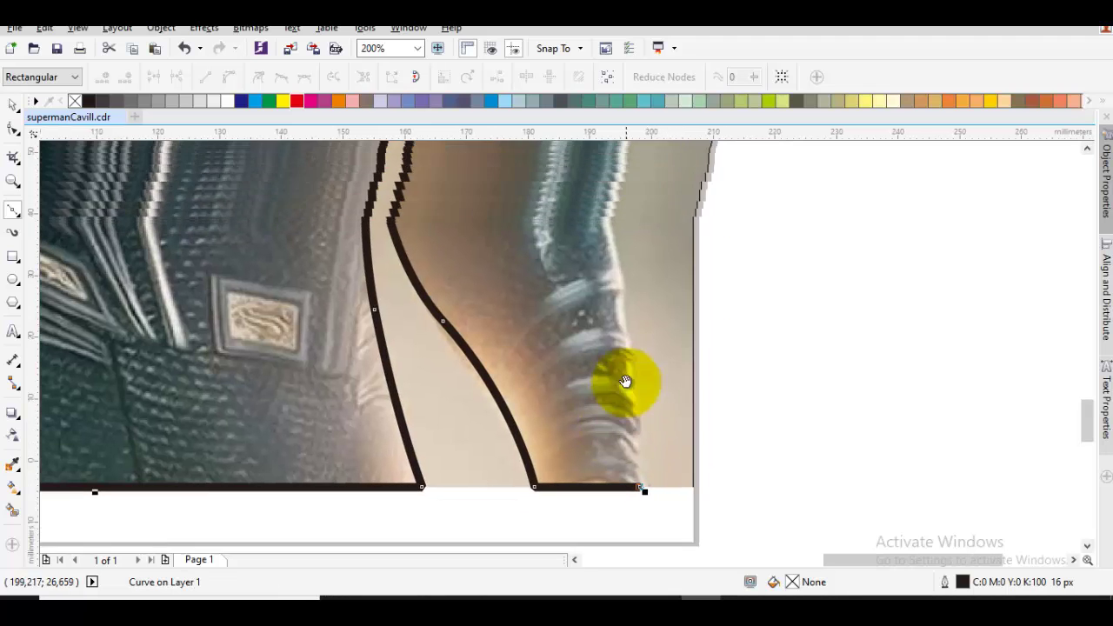
- Trace the outer edge of the right-hand arm upward from the wrist to just below the shoulder
left_click(630, 360)
left_click_drag(616, 202, 545, 347)
left_click_drag(511, 283, 522, 452)
left_click_drag(505, 385, 485, 286)
left_click_drag(462, 189, 438, 393)
left_click_drag(440, 331, 450, 252)
left_click_drag(416, 169, 471, 361)
left_click_drag(417, 329, 309, 297)
key("ctrl+z")
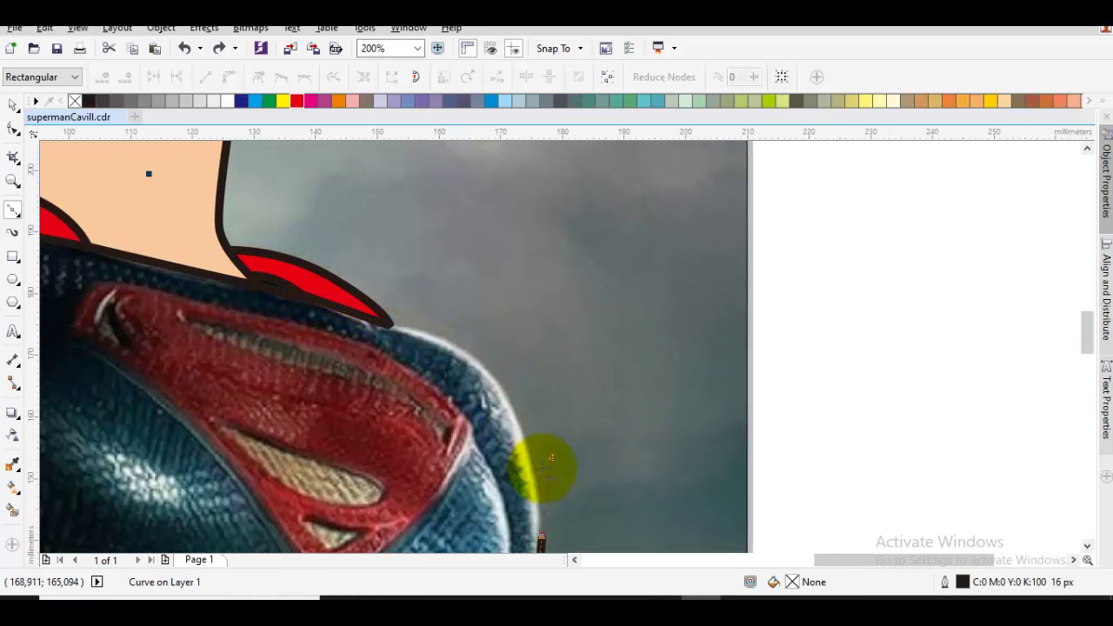
left_click_drag(542, 458, 535, 343)
key("ctrl+z")
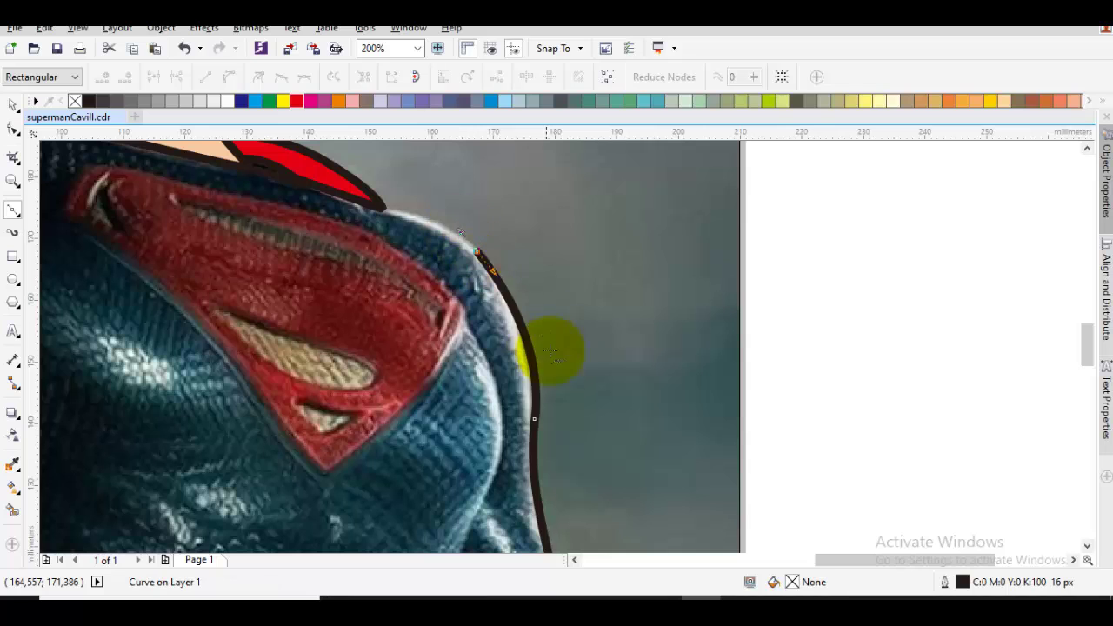
- Trace the right-hand shoulder curve from the upper arm to the right collar tip
mouse_move(529, 425)
left_mouse_down()
mouse_move(527, 365)
mouse_move(432, 249)
left_mouse_up()
scroll(524, 339, "up", 2)
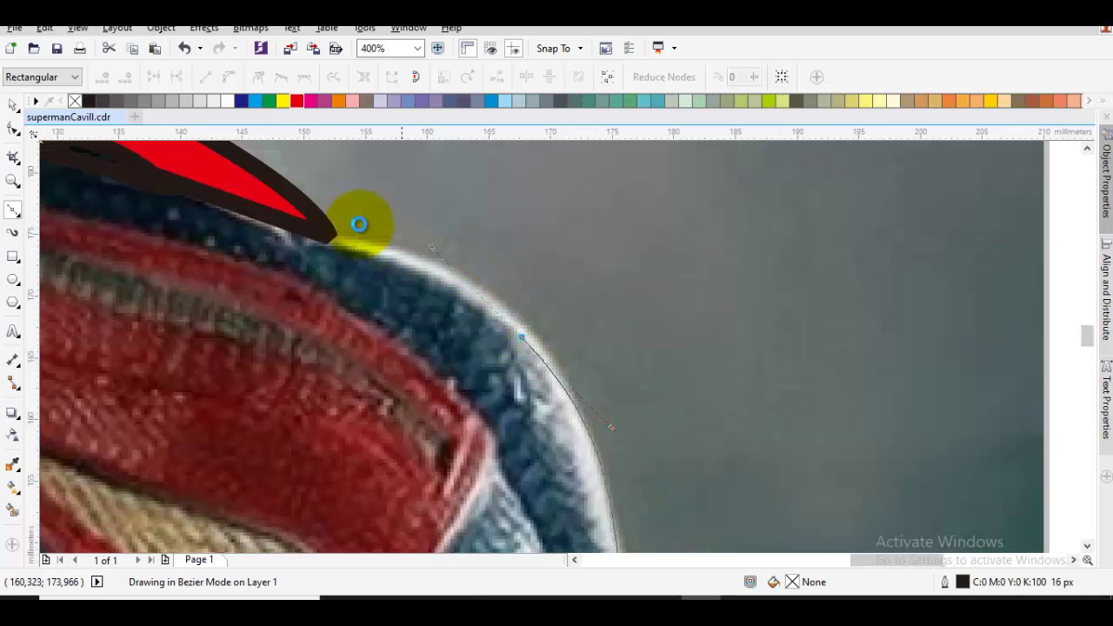
left_click_drag(359, 224, 478, 323)
left_click(441, 330)
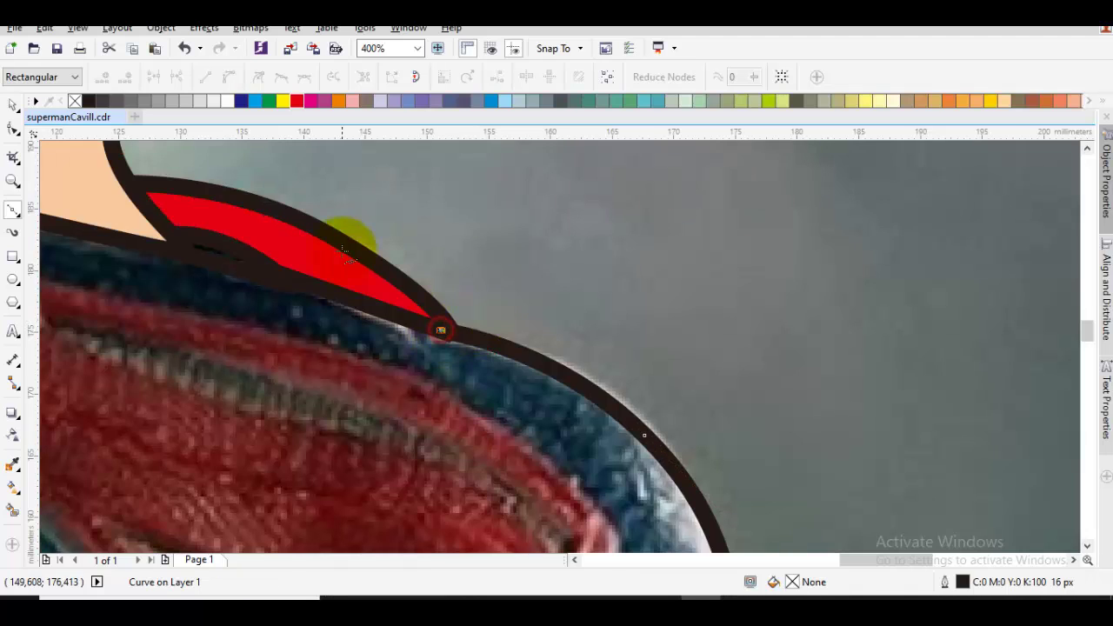
- Carry the body outline past the neck's right corner and across the neck, closing it at the left collar tip
left_click_drag(185, 234, 266, 305)
left_click_drag(234, 228, 542, 380)
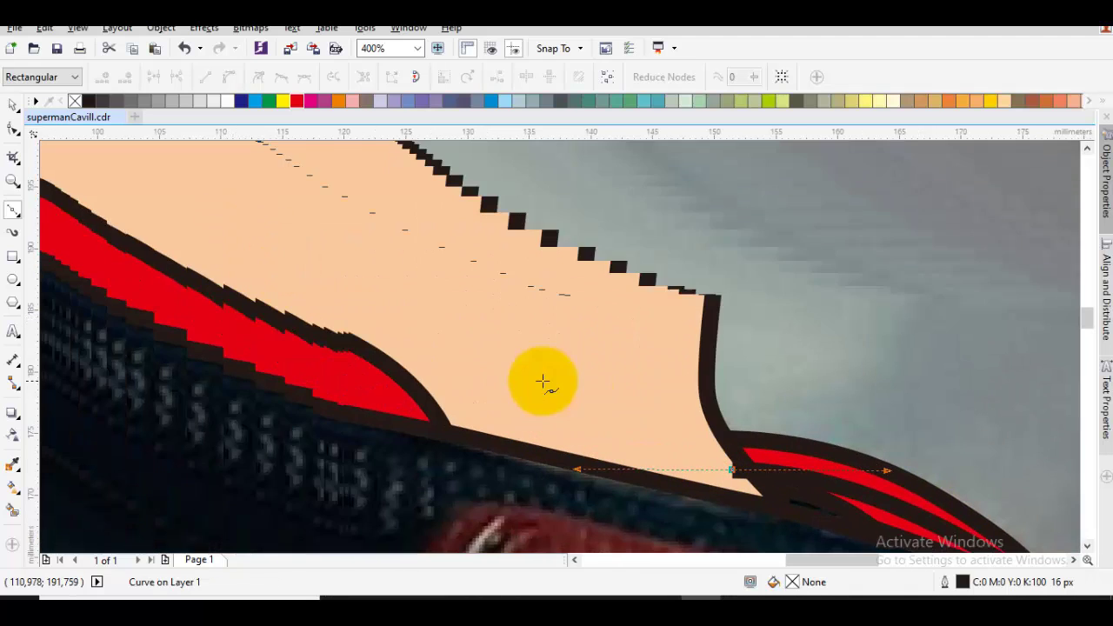
left_click(533, 356)
left_click_drag(256, 294, 535, 331)
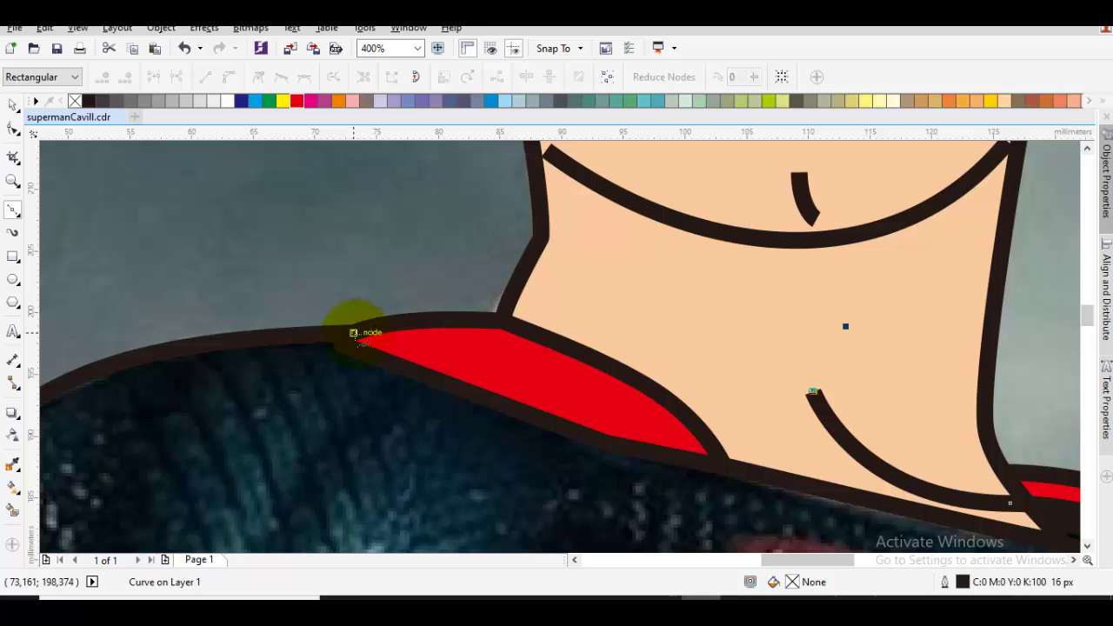
left_click(355, 334)
left_click(812, 391)
key("F10")
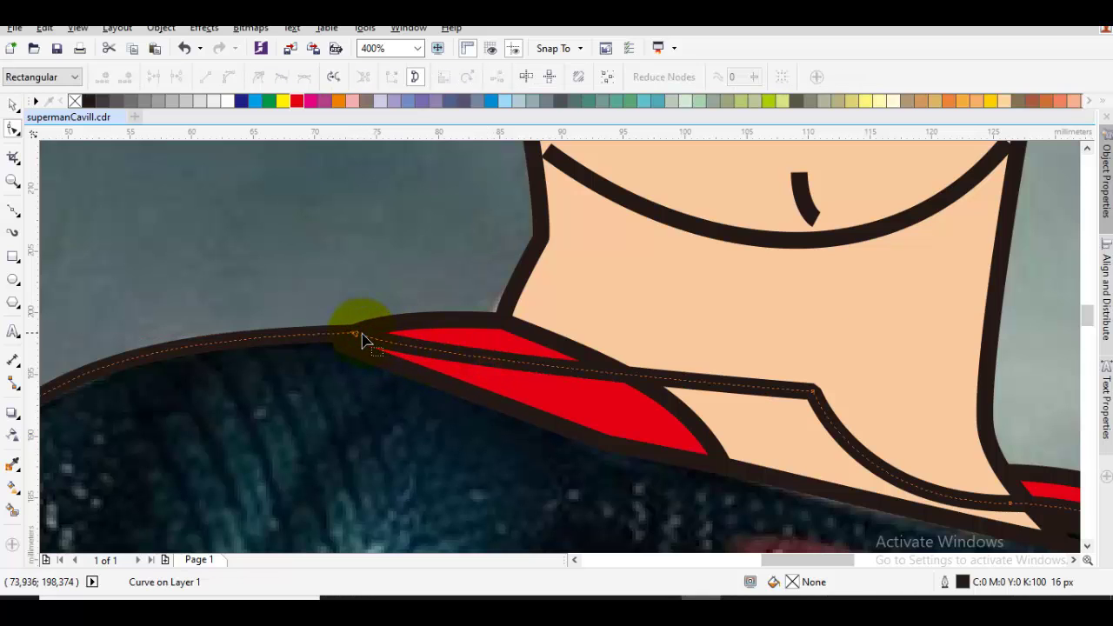
- Move the body outline's node at the left collar tip slightly outward and down
mouse_move(357, 333)
left_mouse_down()
mouse_move(361, 344)
mouse_move(339, 344)
left_mouse_up()
scroll(352, 350, "down", 1)
left_click_drag(437, 367, 484, 248)
key("space")
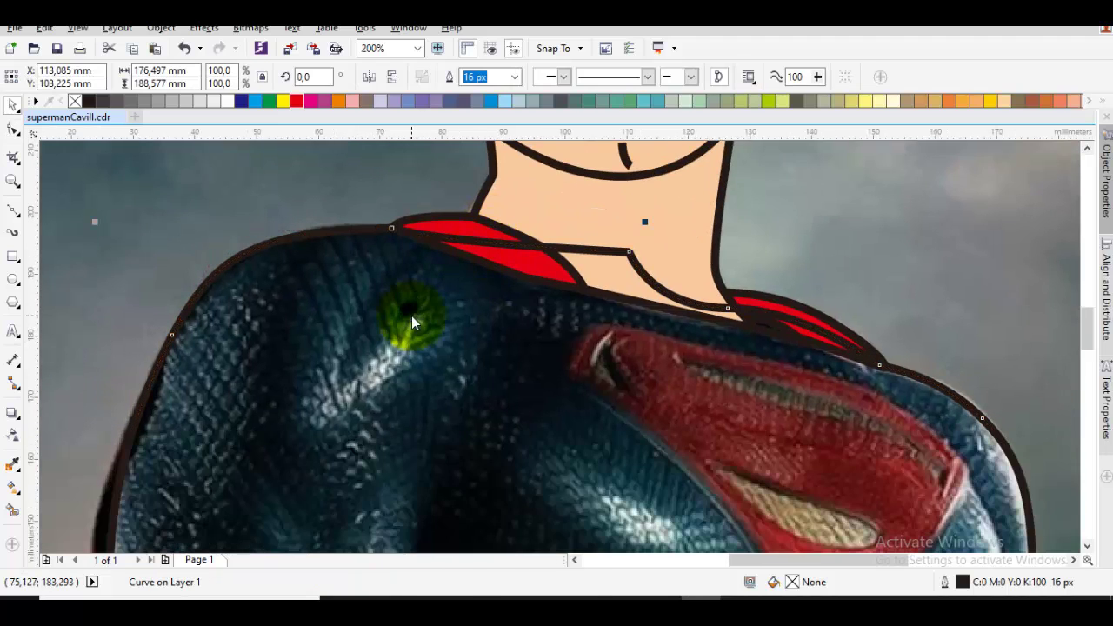
- Reorder the body outline so it sits directly in front of the background photo, behind the collar and neck
right_click(411, 315)
mouse_move(519, 412)
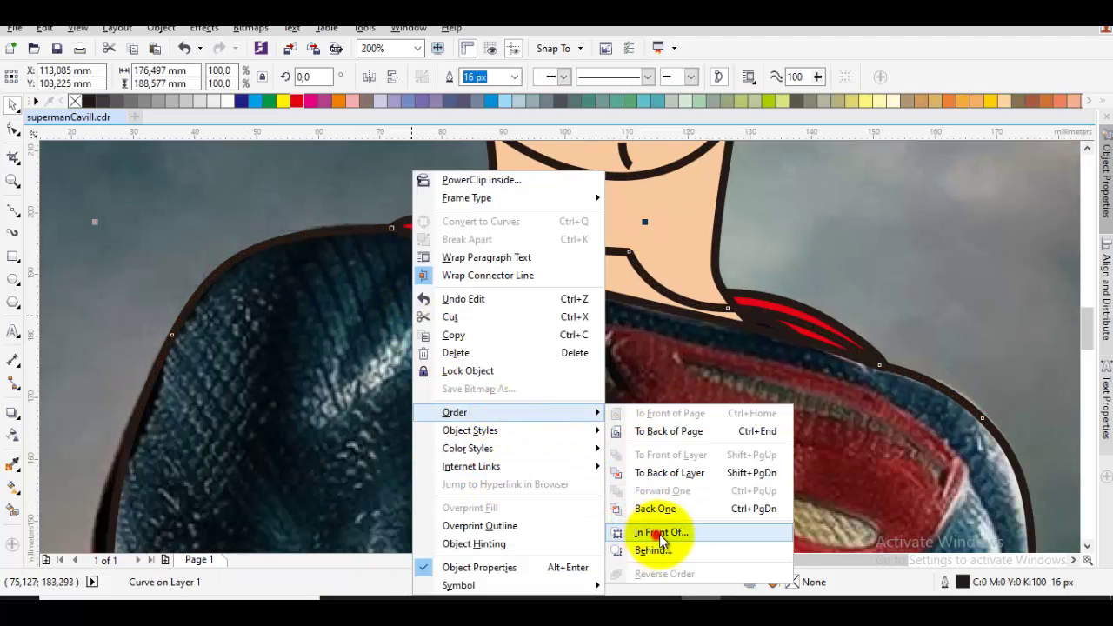
left_click(659, 534)
left_click(904, 286)
- Draw the inner edge line of the left-hand arm with the Pen tool, from the chest through the elbow to the cuff corner
left_click_drag(614, 297, 610, 222)
scroll(467, 221, "down", 1)
left_click_drag(445, 286, 508, 212)
key("space")
left_click_drag(450, 361, 474, 337)
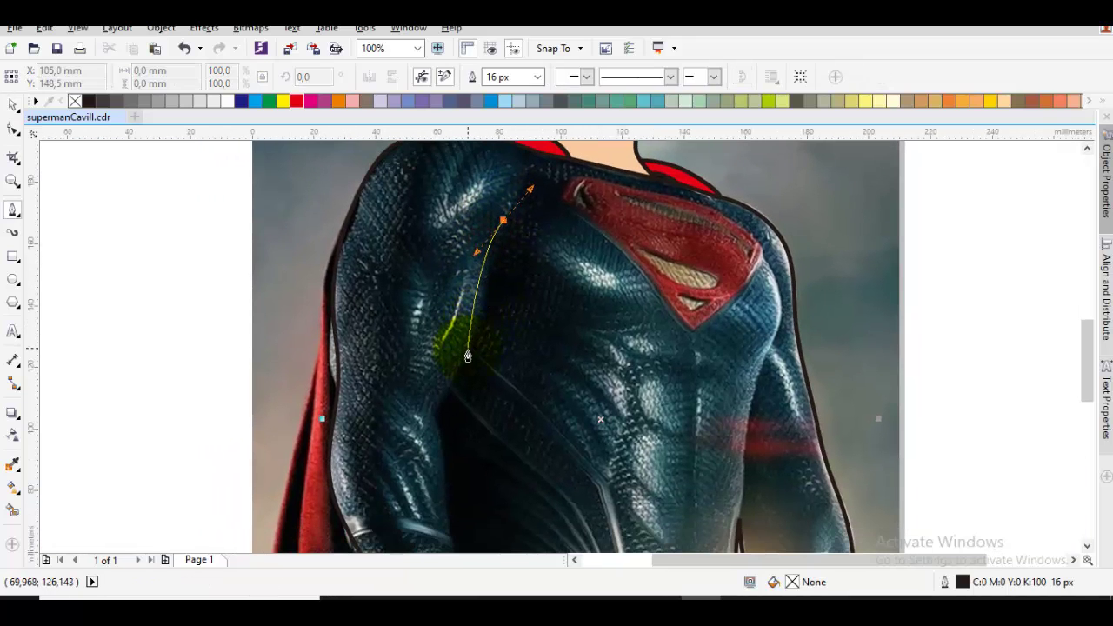
left_click_drag(451, 400, 430, 417)
scroll(444, 400, "down", 3)
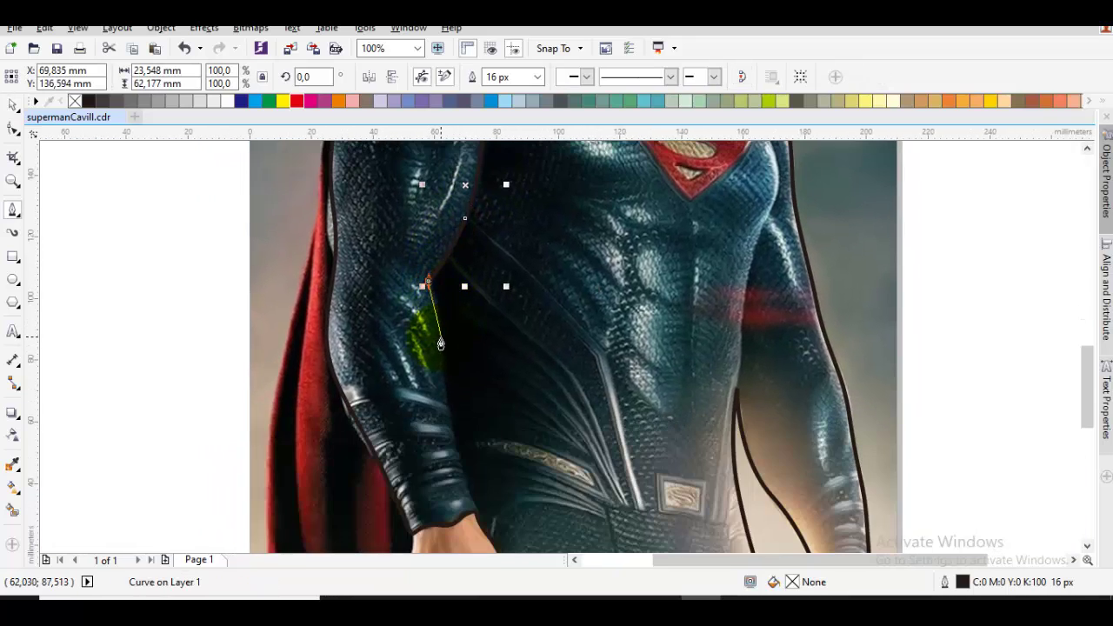
left_click_drag(444, 353, 442, 391)
scroll(465, 459, "down", 1)
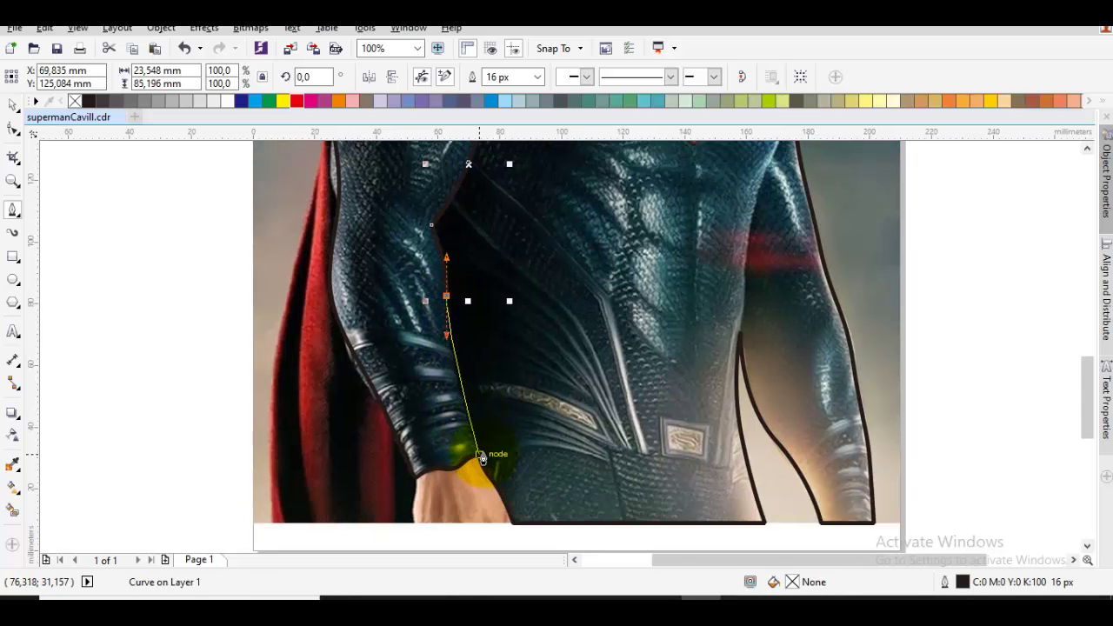
left_click_drag(480, 454, 495, 511)
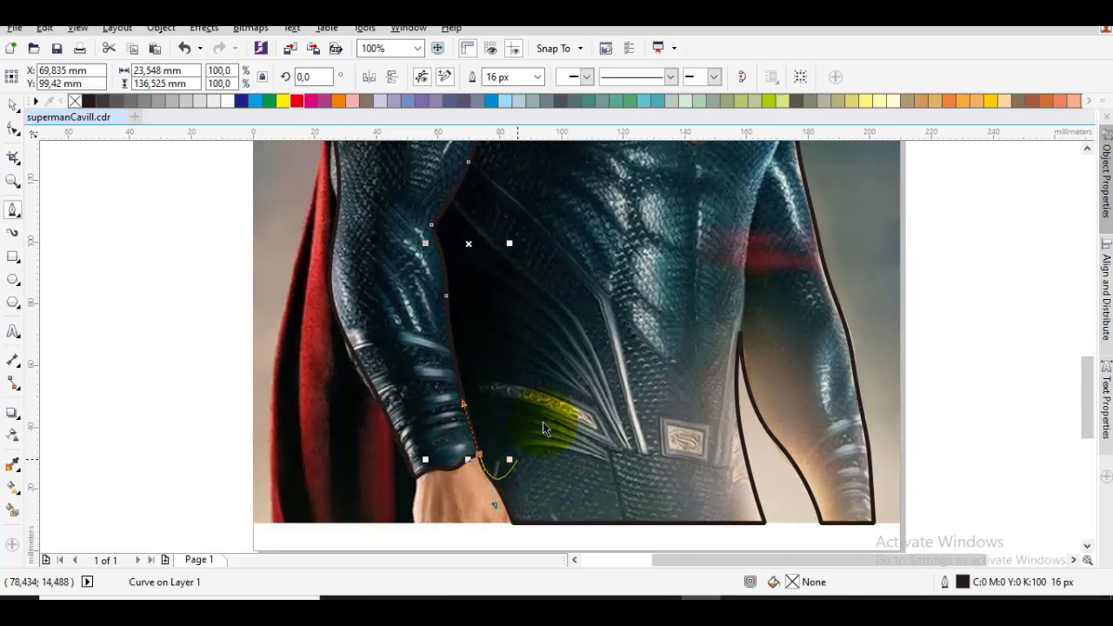
- Trace the left belt strip as a closed Bezier shape from the forearm's inner edge to its angled end near the waist centre
left_click_drag(583, 372, 507, 306)
scroll(427, 345, "up", 1)
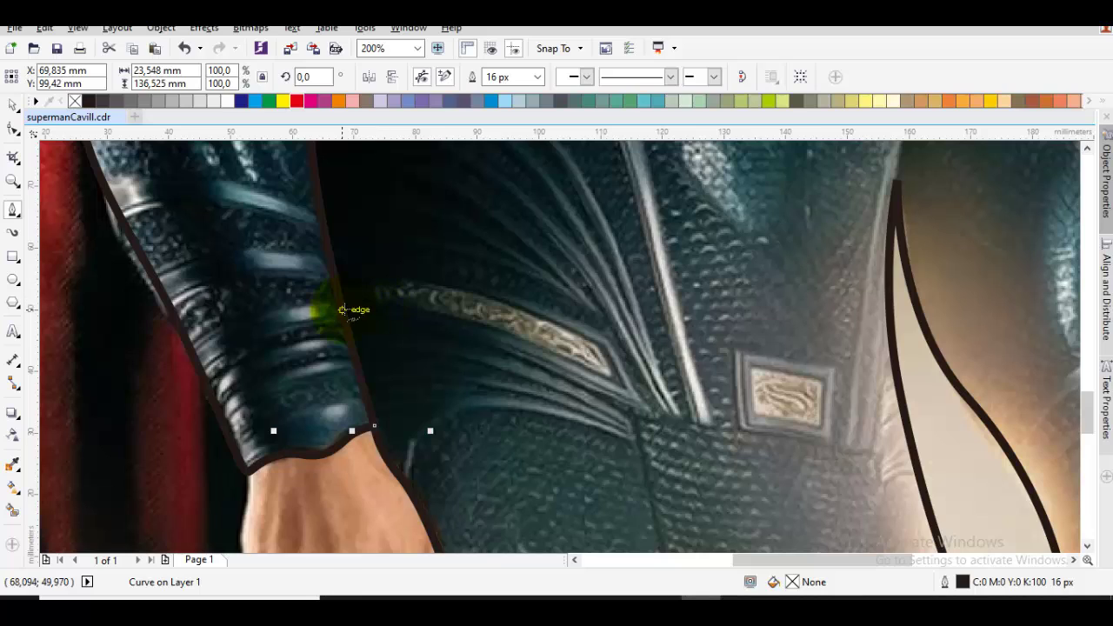
key("F5")
left_click_drag(463, 302, 483, 311)
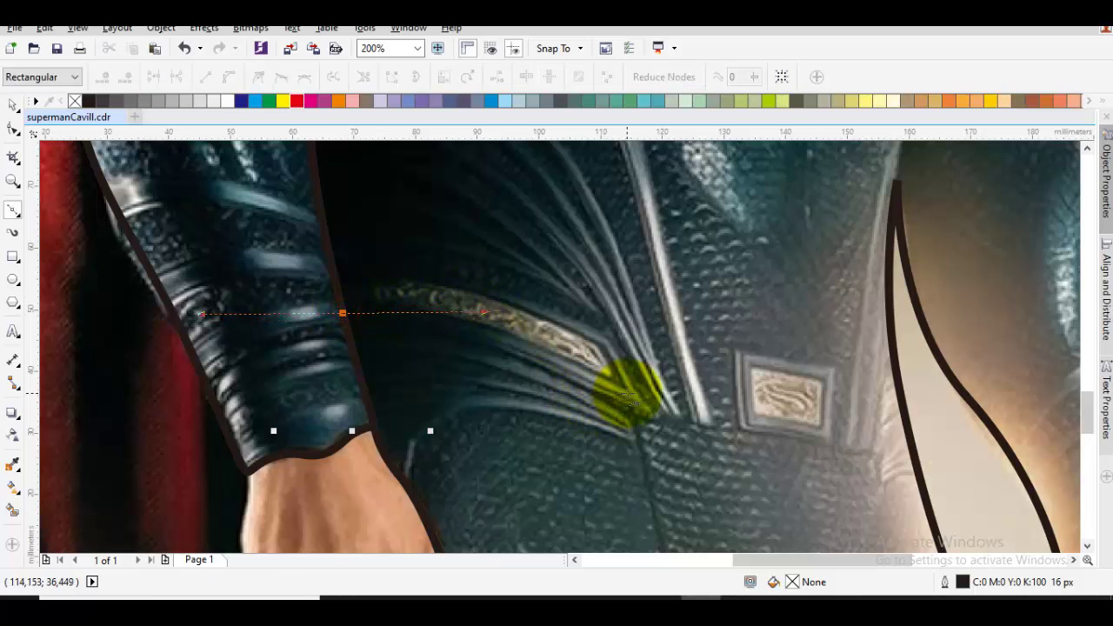
double_click(630, 390)
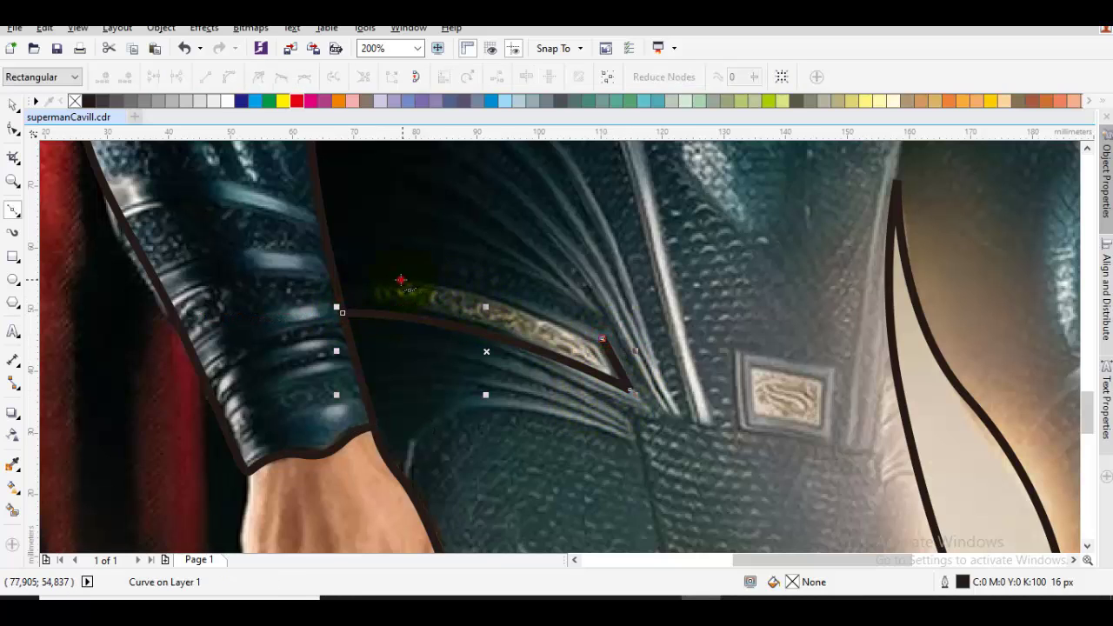
left_click_drag(401, 279, 467, 289)
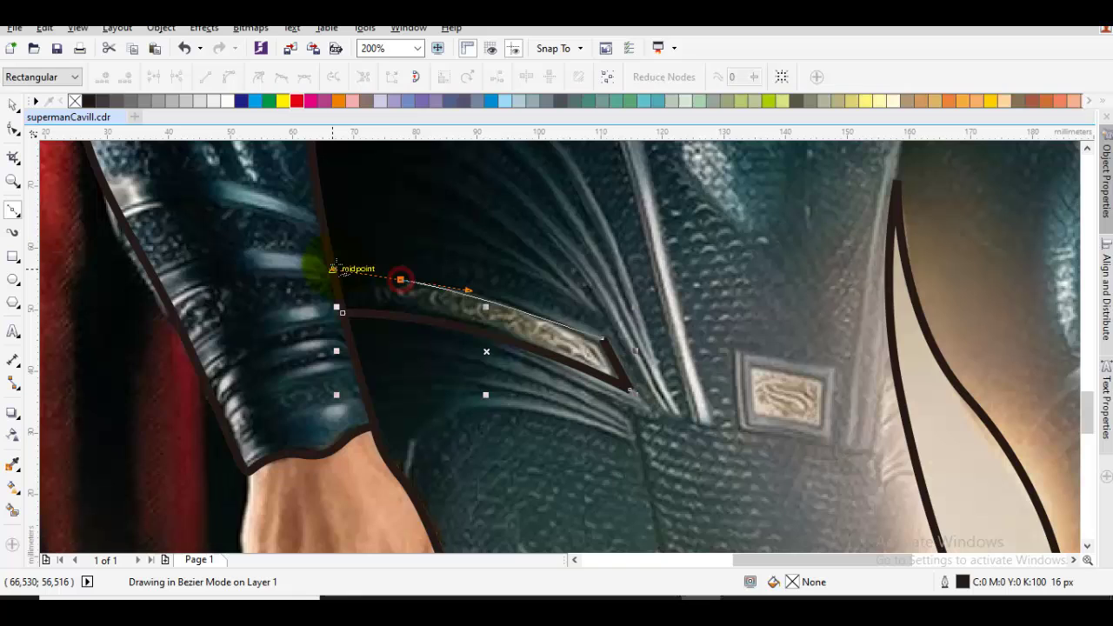
left_click(343, 313)
key("F10")
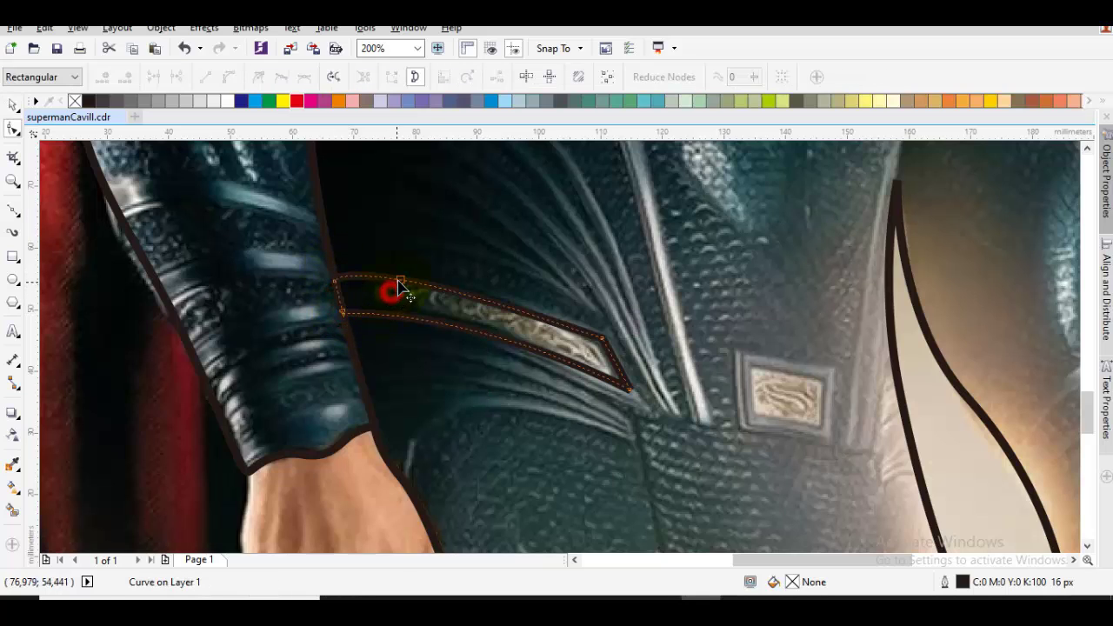
- Convert all segments of the belt strip to curves and set all its nodes to cusp
double_click(398, 279)
key("F5")
key("F10")
key("ctrl+a")
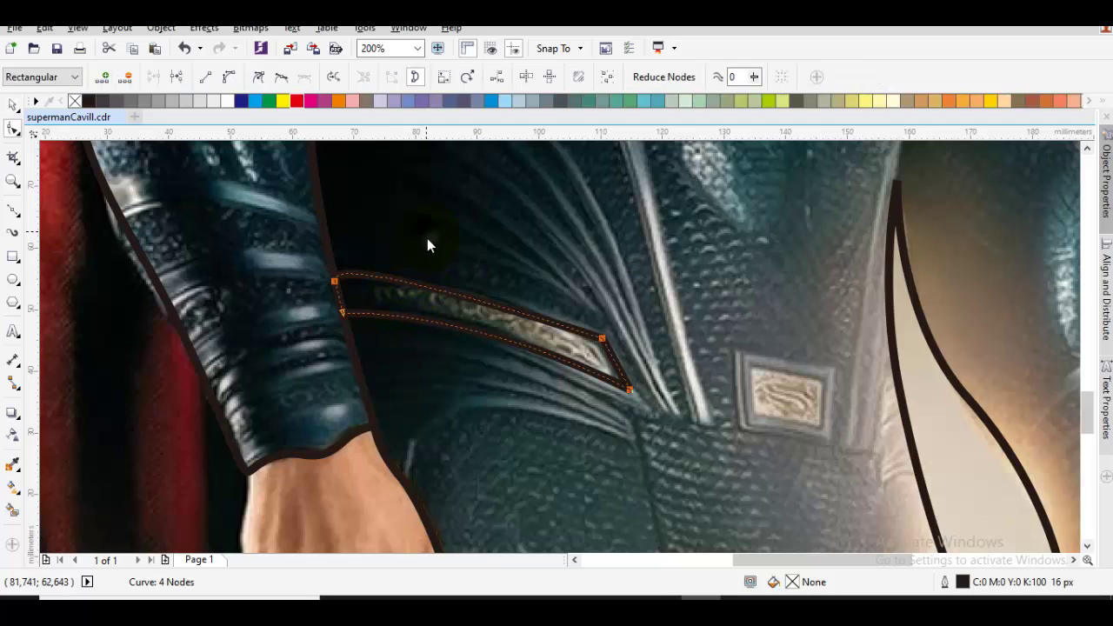
right_click(426, 232)
left_click(469, 300)
right_click(441, 233)
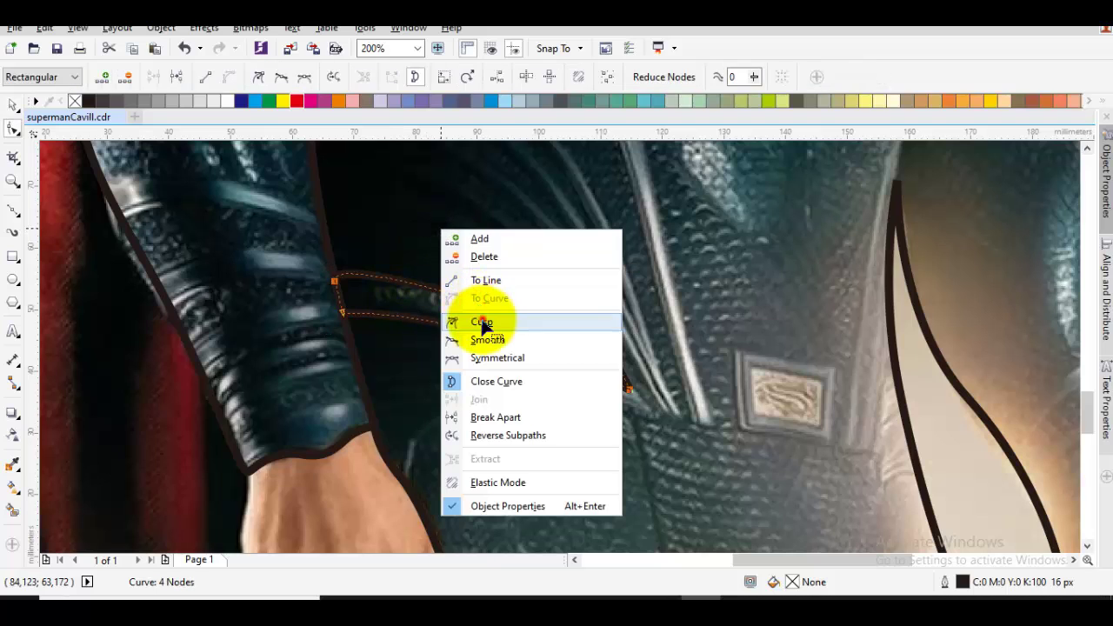
left_click(484, 323)
- Flatten the belt strip's upper edge near the forearm and fill the strip with orange C0 M40 Y80 K0
key("space")
key("space")
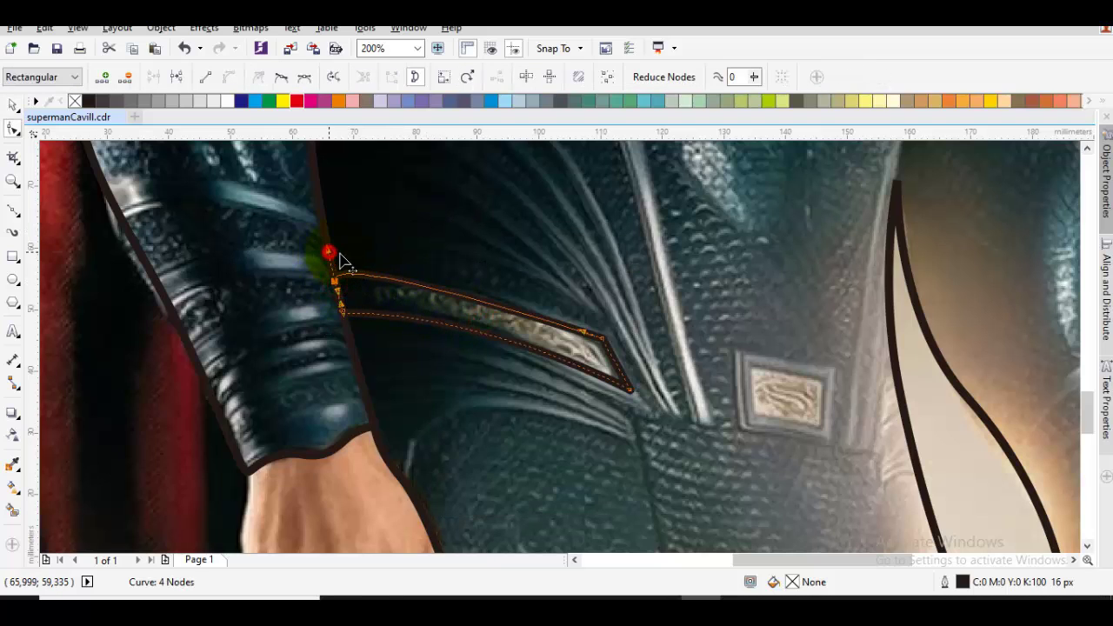
left_click_drag(329, 252, 421, 273)
key("space")
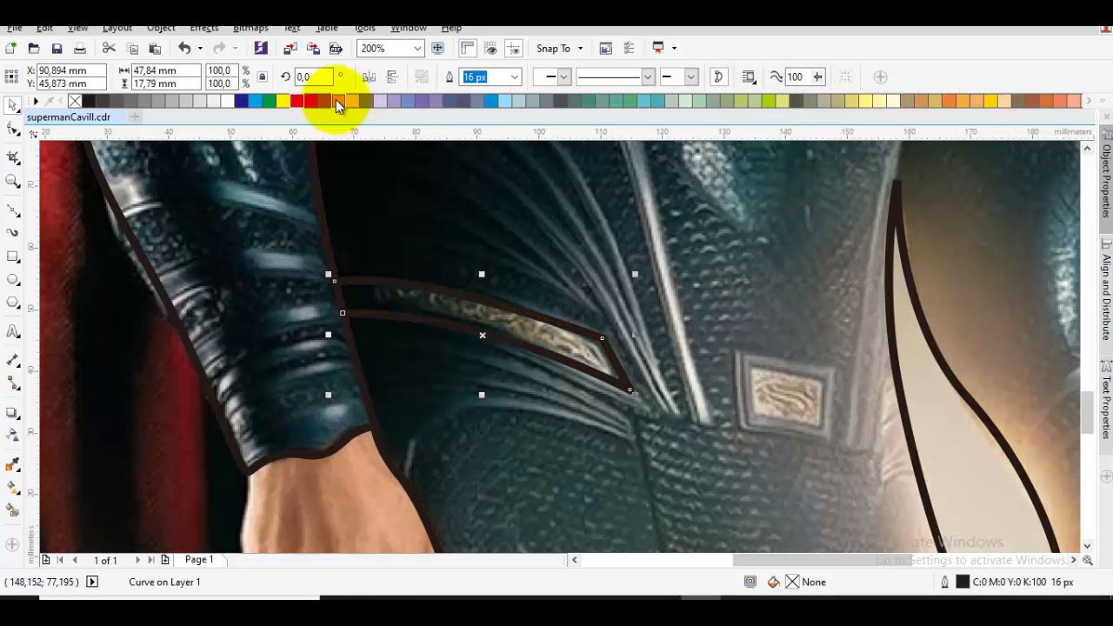
left_click(963, 102)
- Trace the belt buckle's inner plate as a closed four-sided shape about 12 × 10 mm with the Pen tool
key("F5")
scroll(671, 318, "up", 2)
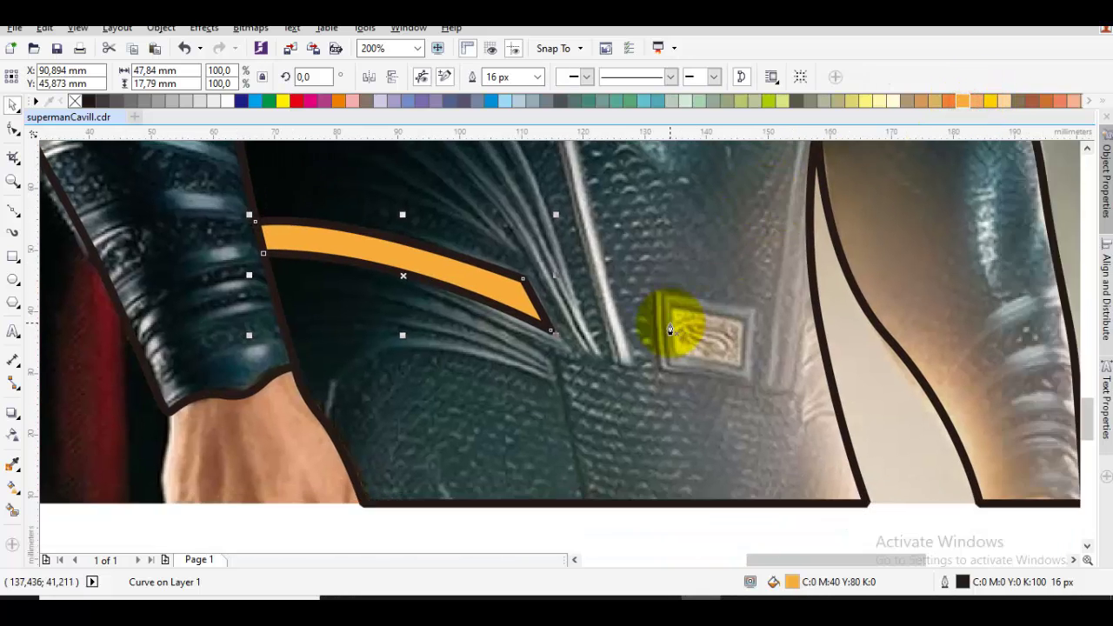
left_click(670, 291)
left_click(676, 386)
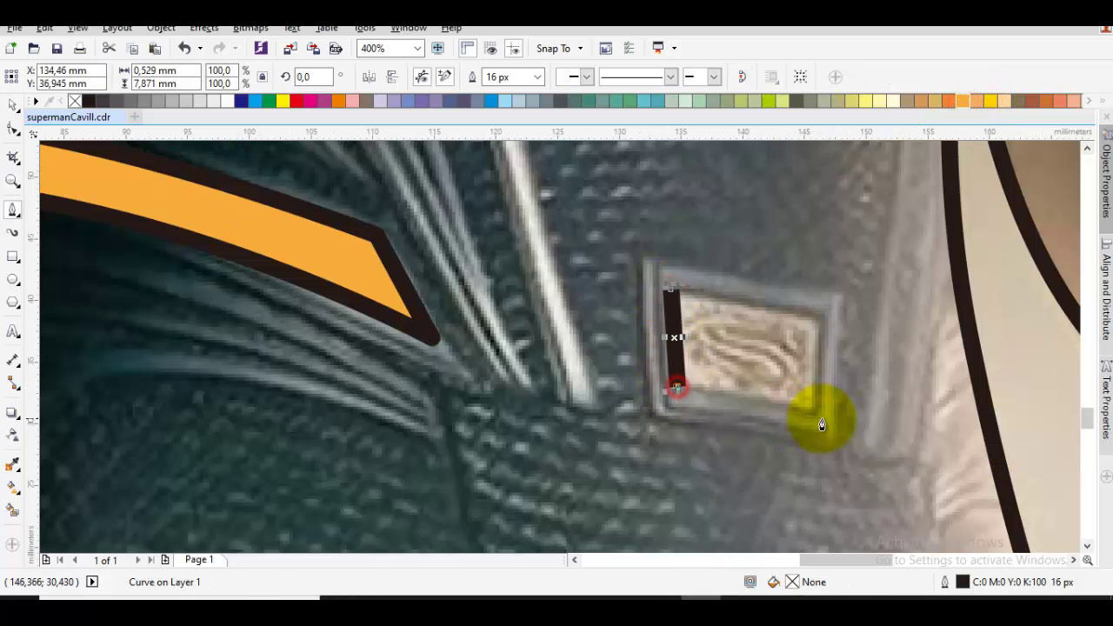
left_click(812, 413)
left_click(814, 314)
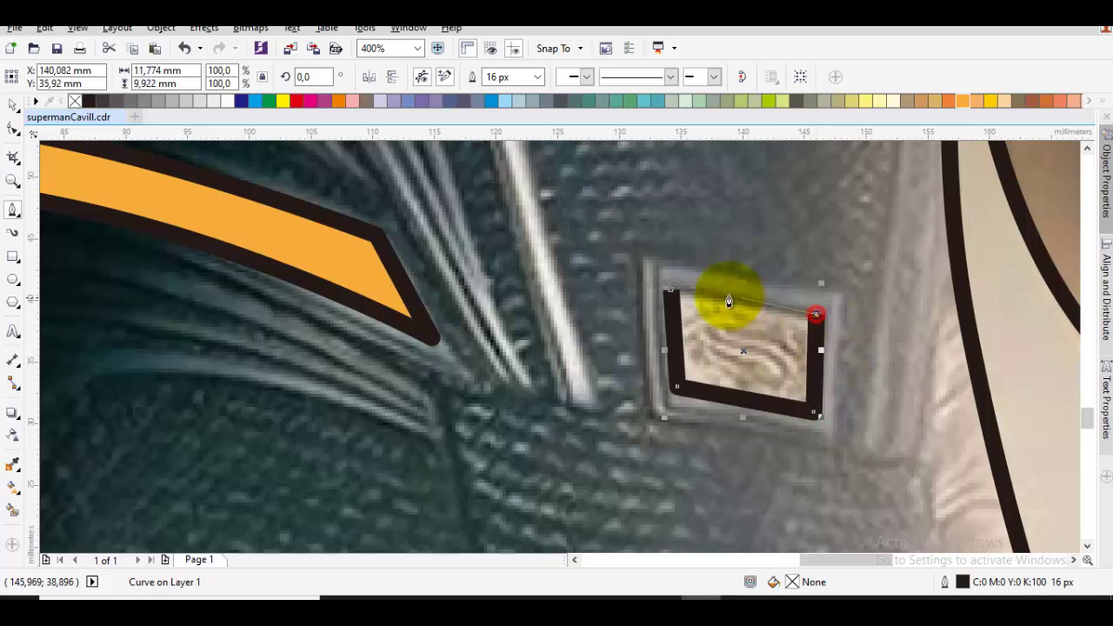
left_click(671, 290)
- Weld the buckle's inner plate with the orange belt strip so it takes the same fill
key("space")
left_click(401, 267, "shift")
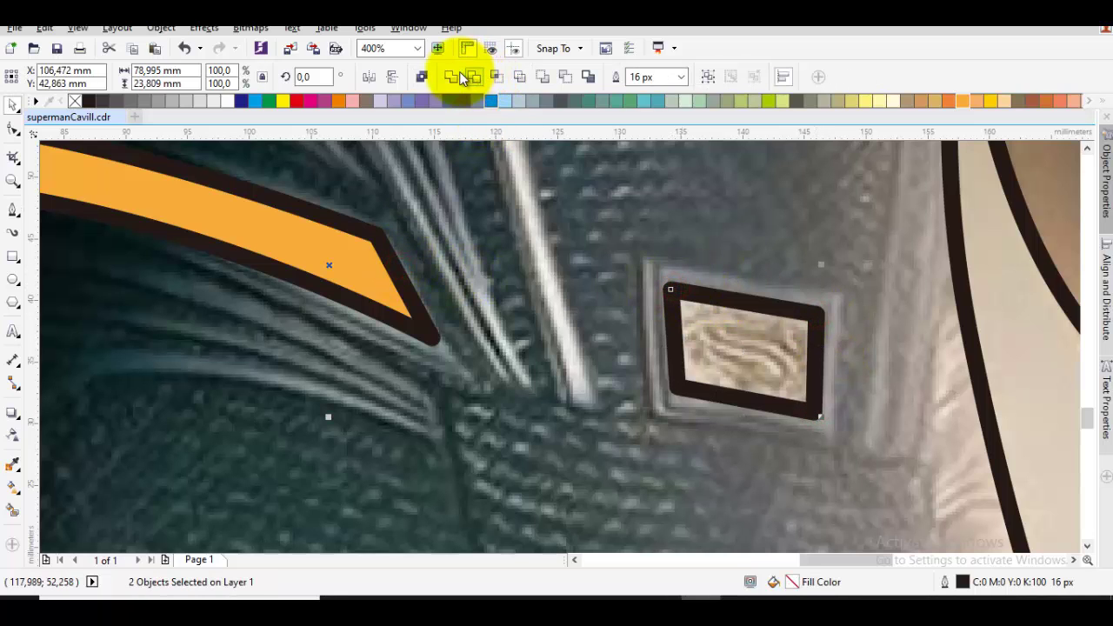
left_click(454, 76)
key("Escape")
left_click_drag(732, 328, 666, 333)
- Trace the buckle's outer frame as a closed four-sided shape about 16 × 16 mm around the orange plate
key("space")
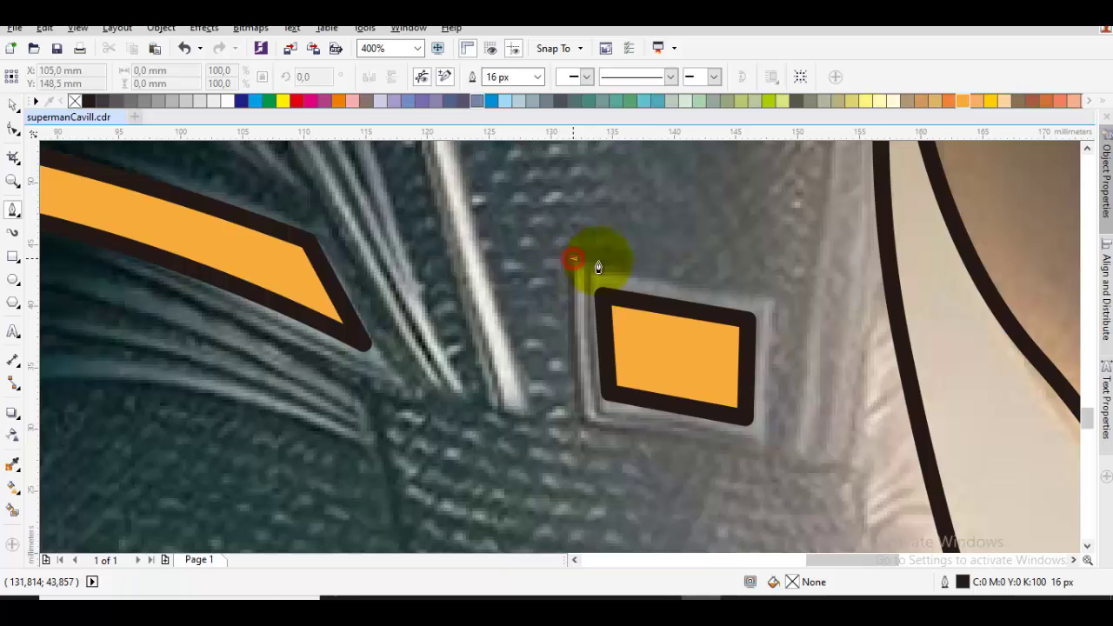
left_click(768, 302)
left_click(764, 454)
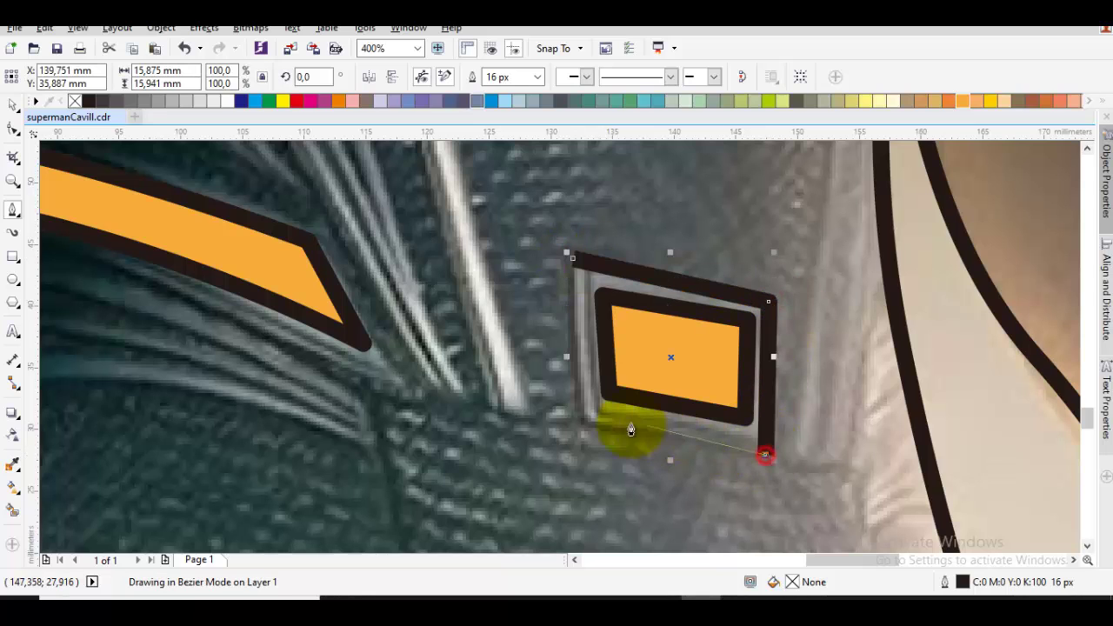
left_click(589, 421)
left_click(573, 259)
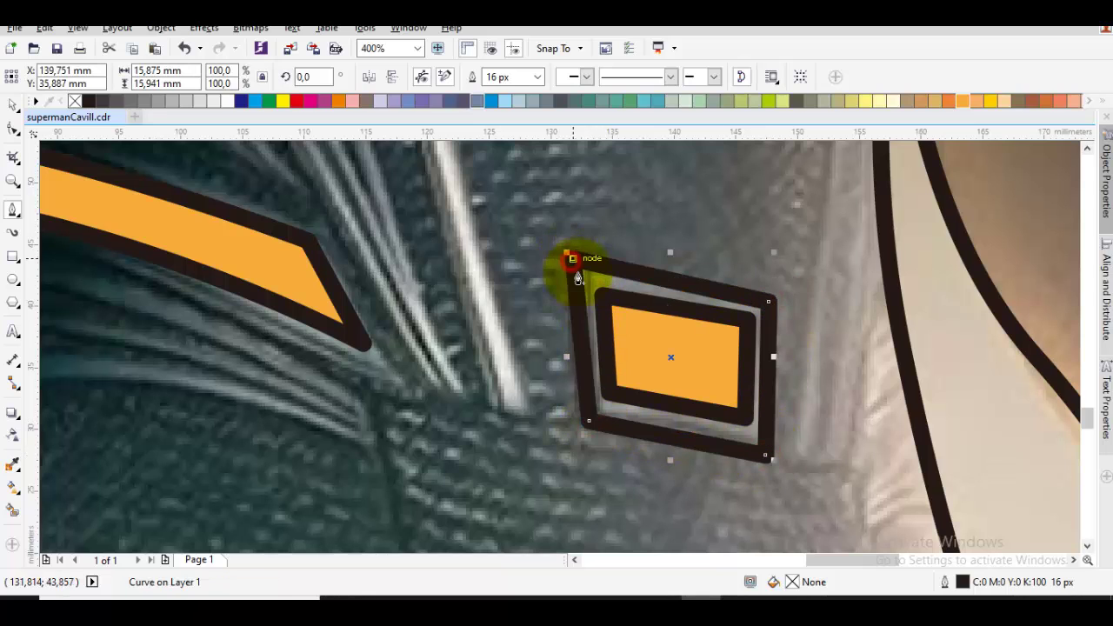
scroll(571, 261, "down", 5)
scroll(588, 301, "up", 4)
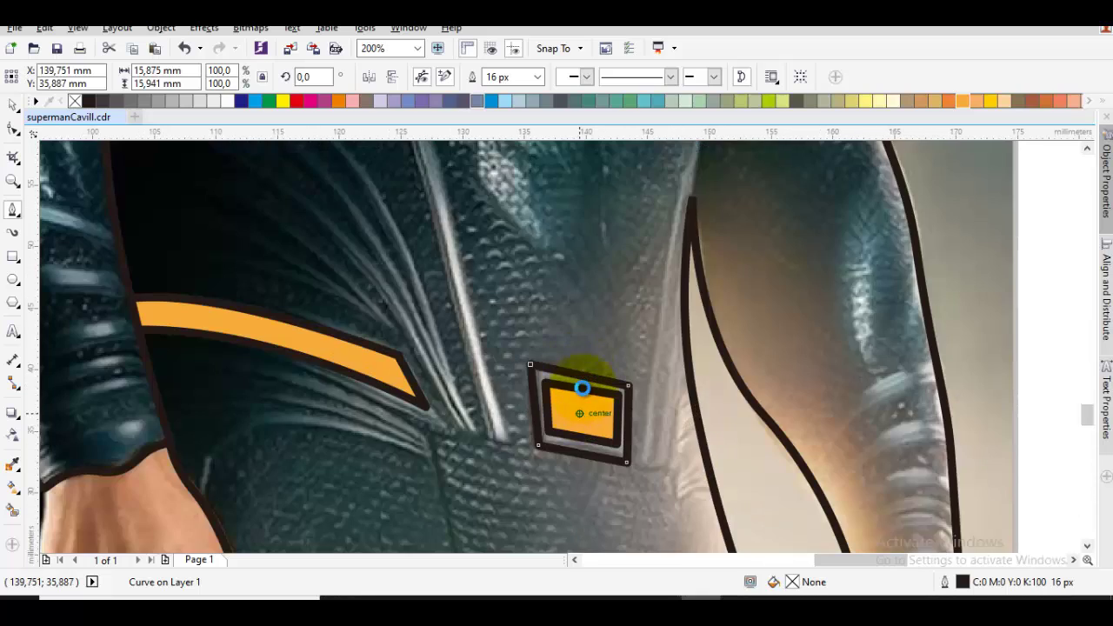
scroll(581, 402, "up", 1)
scroll(633, 368, "down", 1)
key("space")
mouse_move(657, 378)
left_mouse_down()
mouse_move(618, 369)
mouse_move(641, 377)
left_mouse_up()
left_click(652, 359)
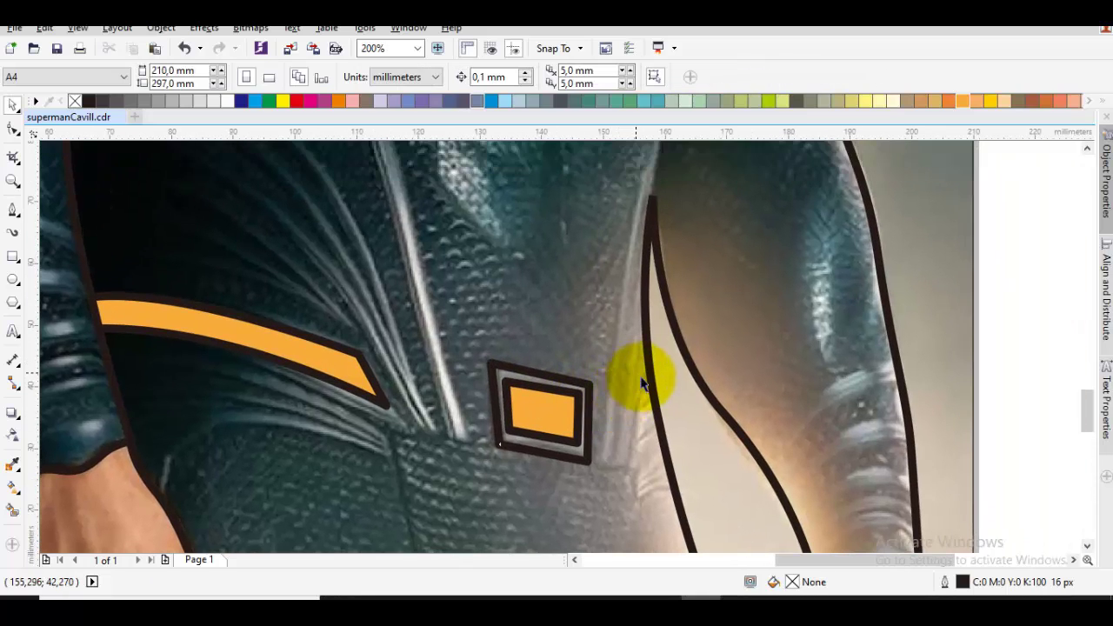
- Draw the inner edge line of the right-hand arm, about 86 mm tall, from the chest past the armpit to the arm gap's peak
scroll(641, 377, "down", 2)
scroll(626, 358, "up", 1)
key("space")
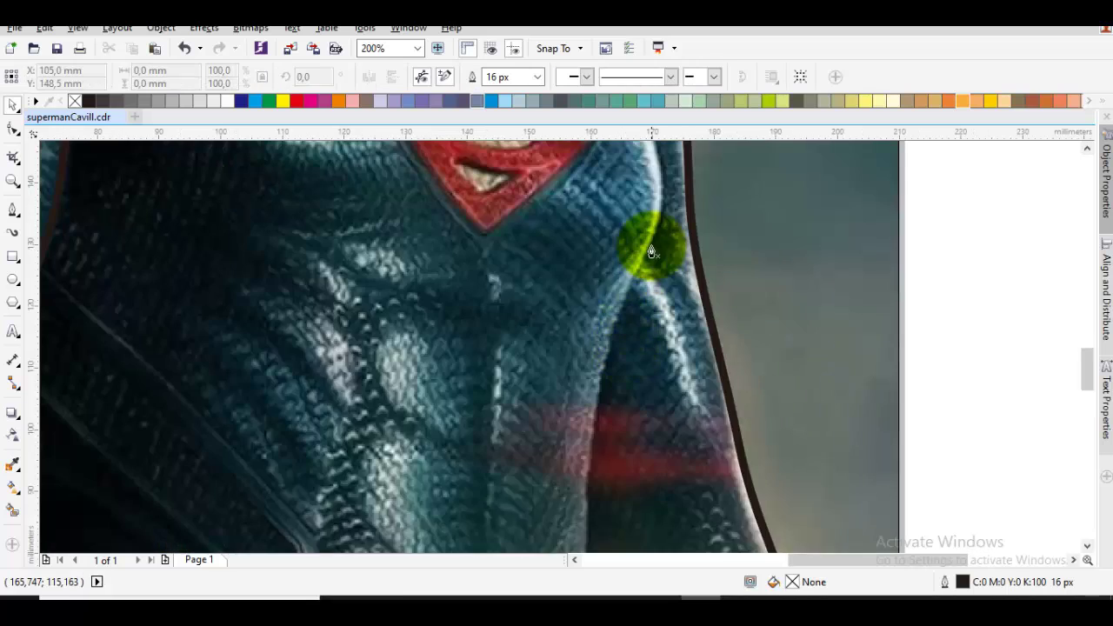
left_click_drag(650, 246, 626, 392)
left_click_drag(606, 212, 656, 366)
left_click_drag(631, 437, 663, 314)
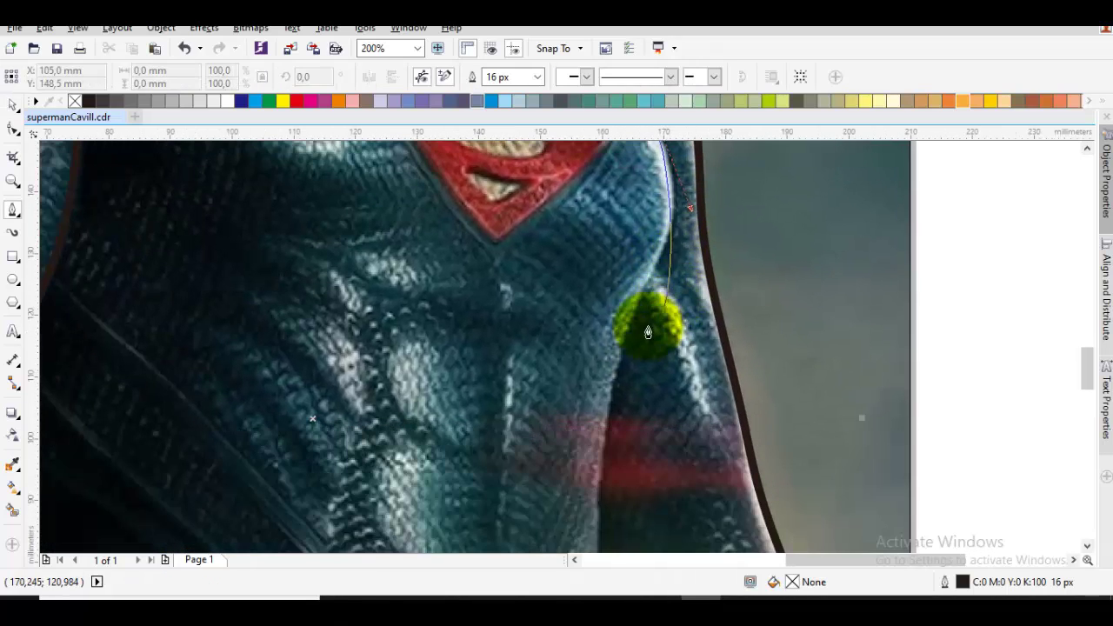
left_click_drag(624, 352, 608, 416)
scroll(603, 488, "down", 1)
left_click_drag(604, 489, 628, 241)
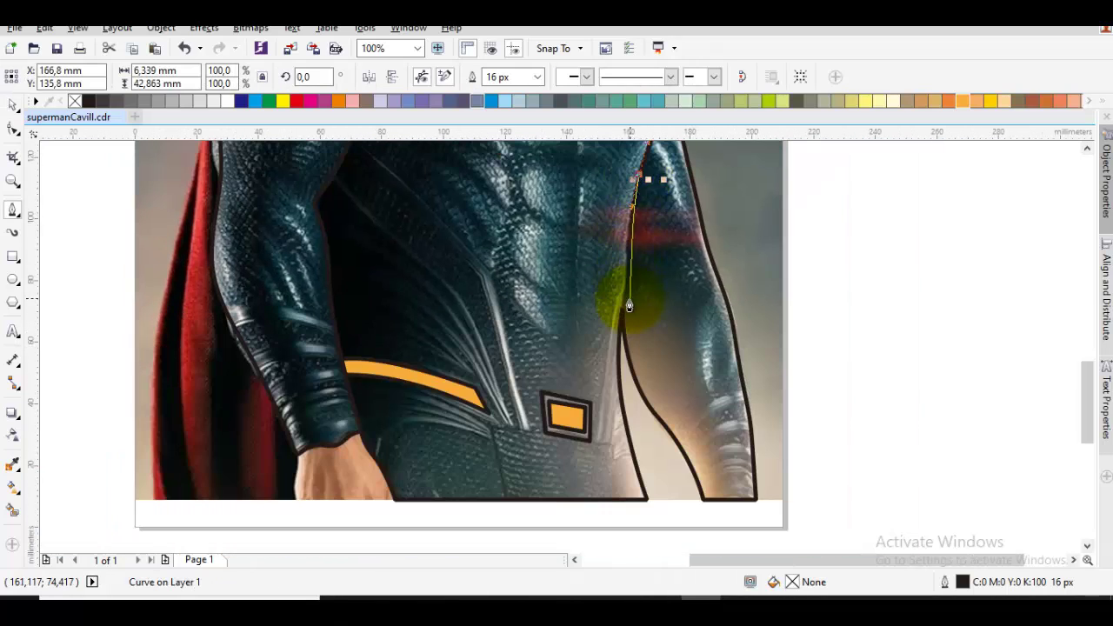
left_click_drag(622, 308, 620, 363)
key("space")
- Try a teal fill on the body outline and undo it
scroll(675, 395, "down", 4)
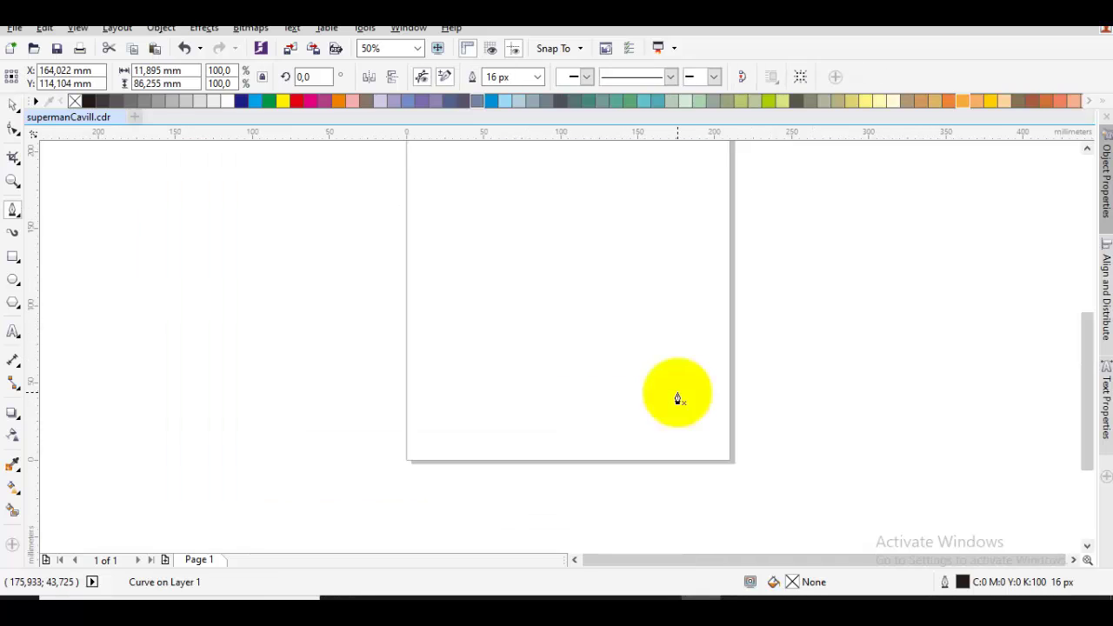
scroll(675, 390, "up", 2)
left_click(655, 347)
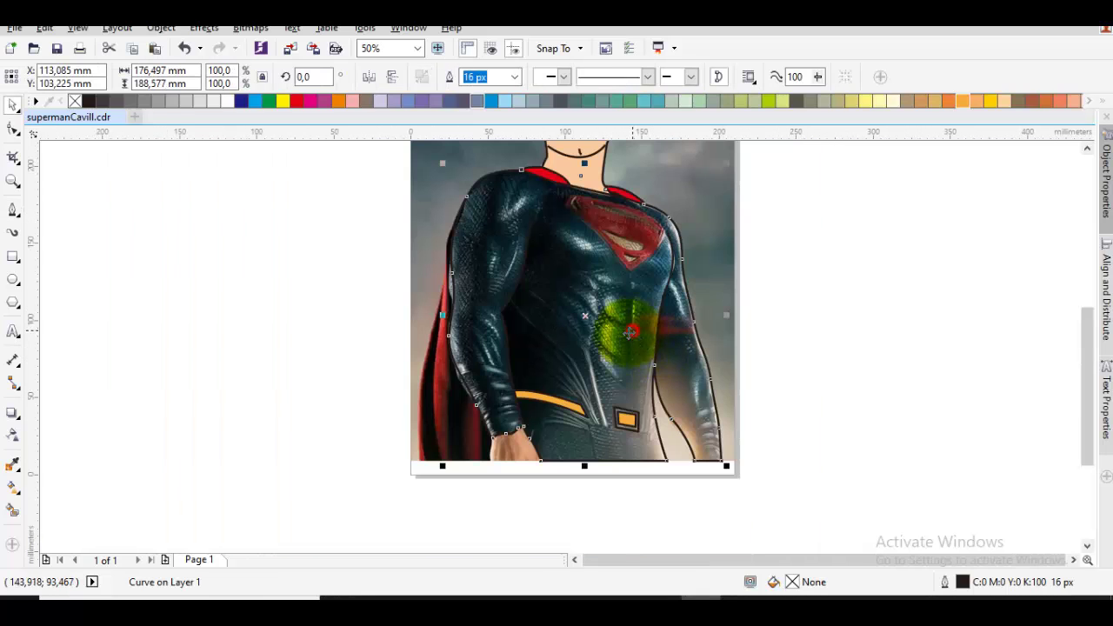
left_click_drag(656, 103, 608, 305)
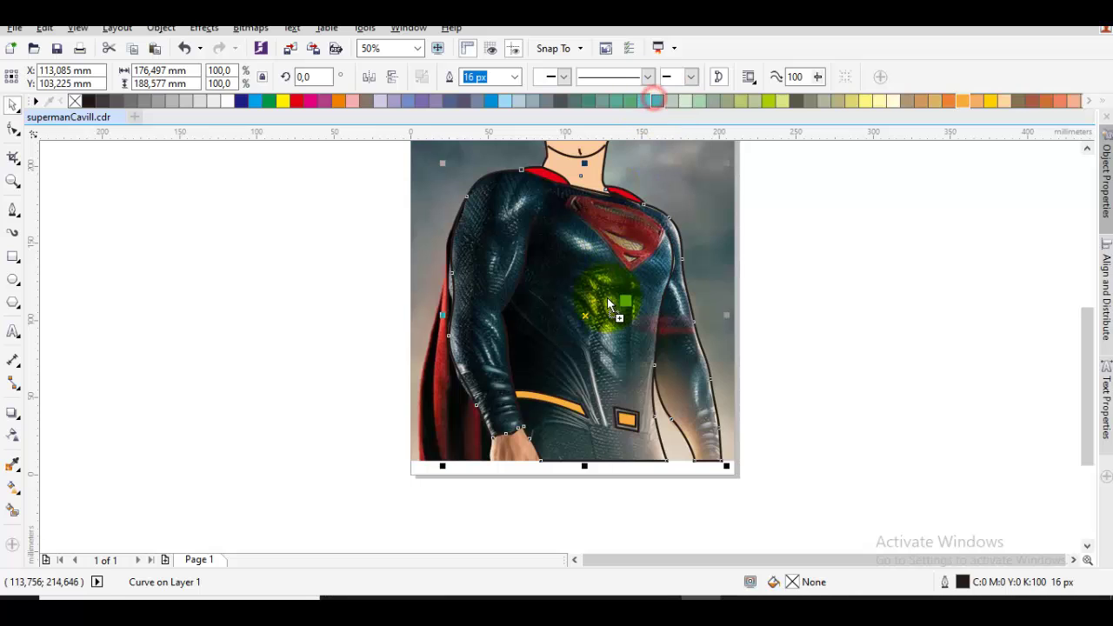
scroll(519, 197, "up", 1)
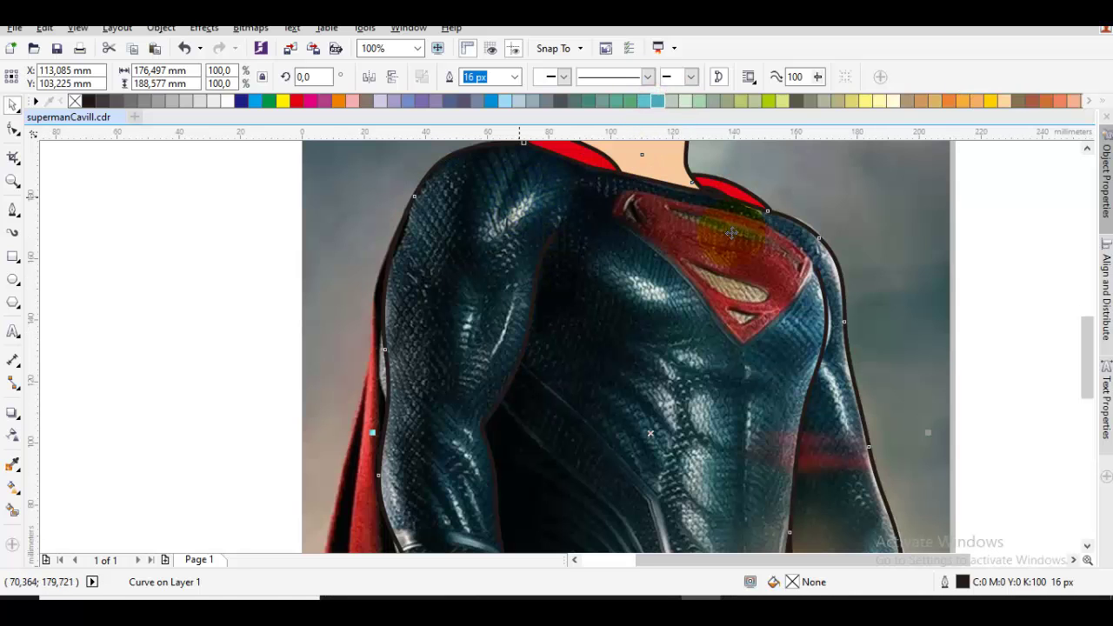
left_click(936, 259)
key("Escape")
left_click(838, 272)
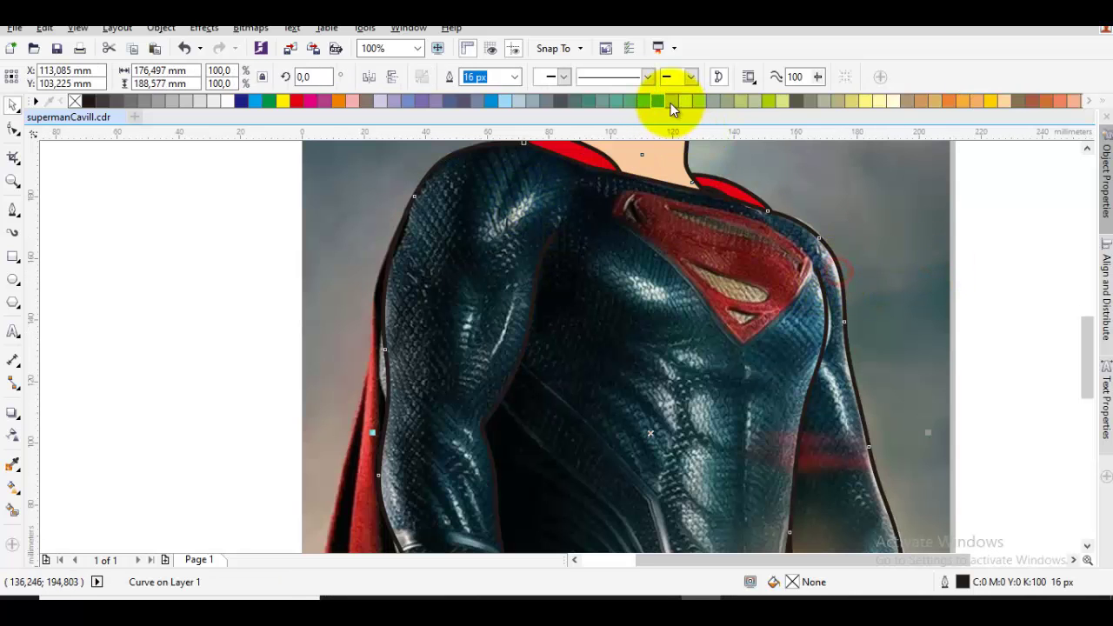
left_click(663, 101)
scroll(776, 306, "down", 2)
left_click(904, 324)
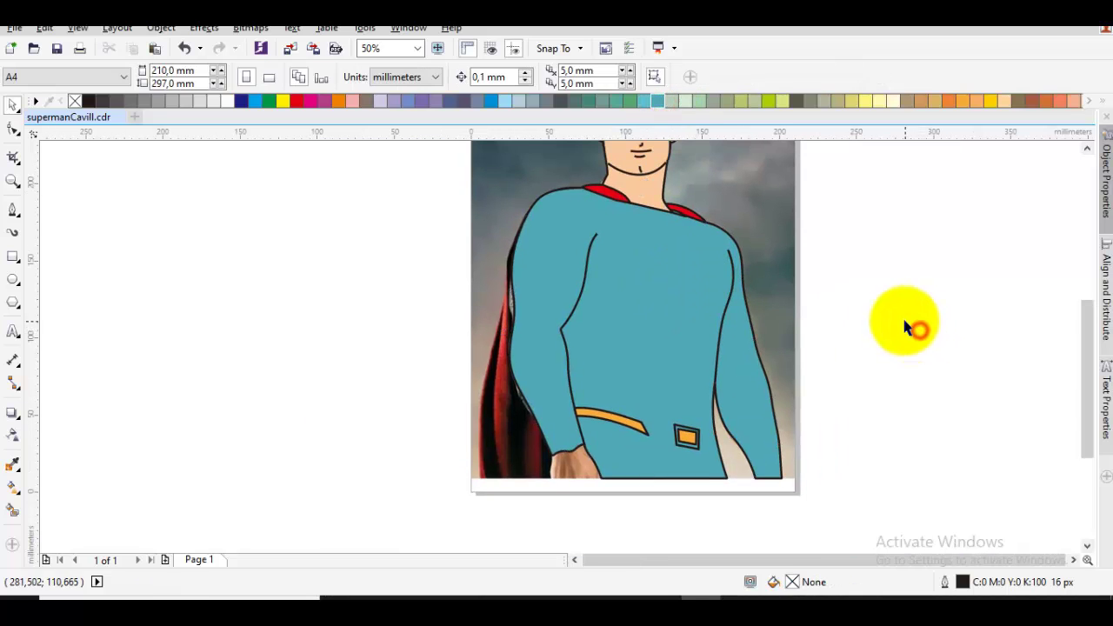
key("ctrl+z")
- Trace the chest emblem's outer shield as a closed Bezier shape about 65 × 52 mm with a rounded upper-left corner
key("space")
scroll(698, 302, "up", 1)
left_click_drag(704, 298, 729, 421)
scroll(608, 264, "up", 1)
left_click_drag(606, 261, 607, 365)
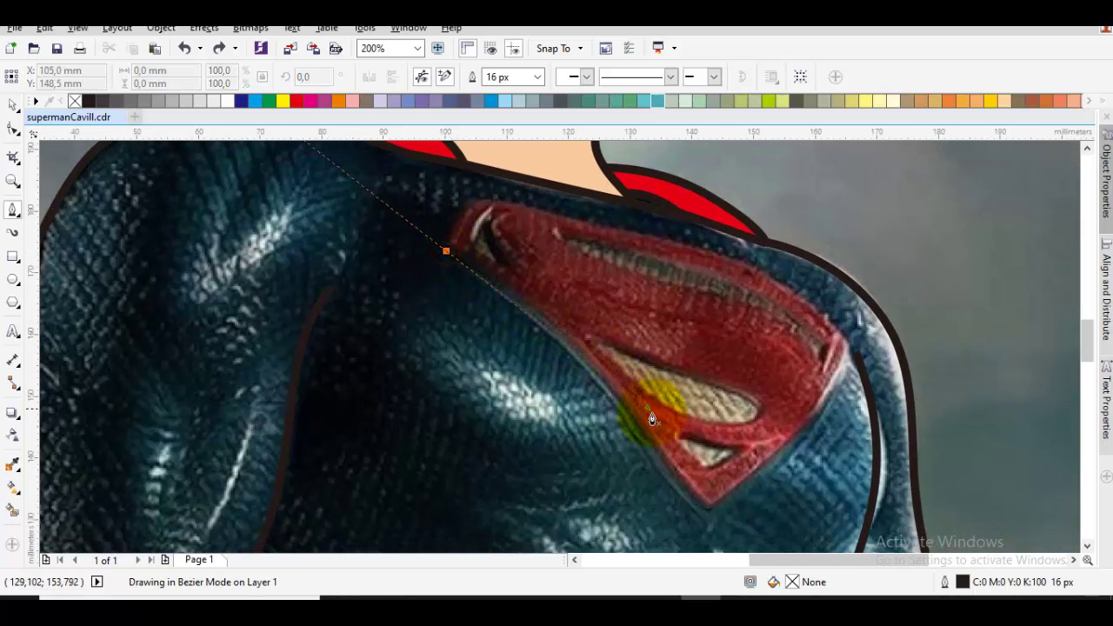
left_click(700, 515)
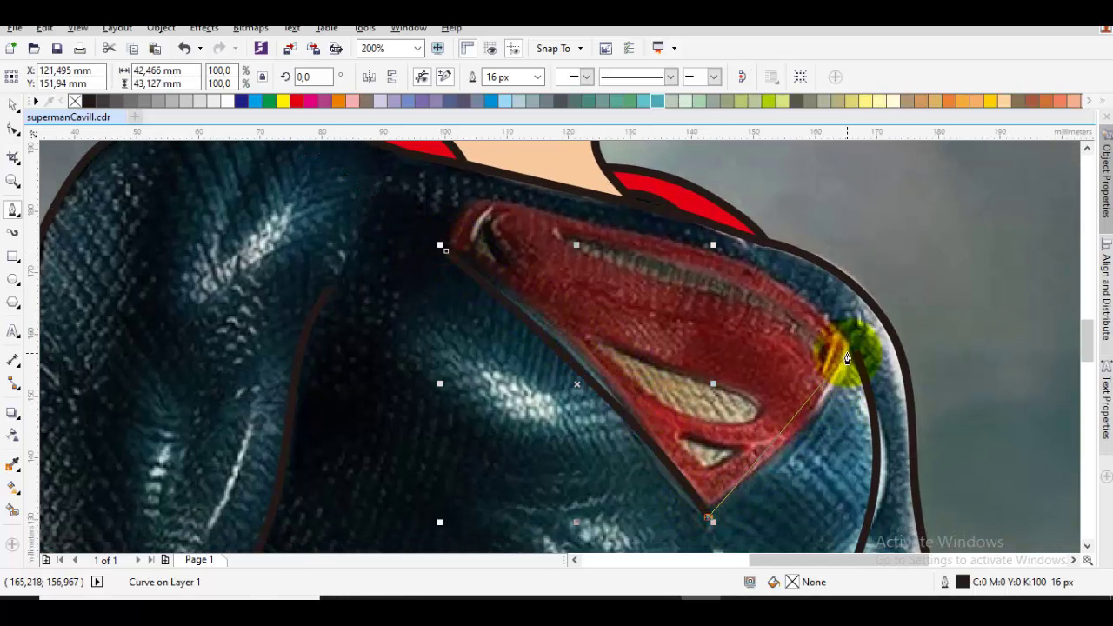
left_click_drag(848, 353, 849, 324)
left_click(745, 263)
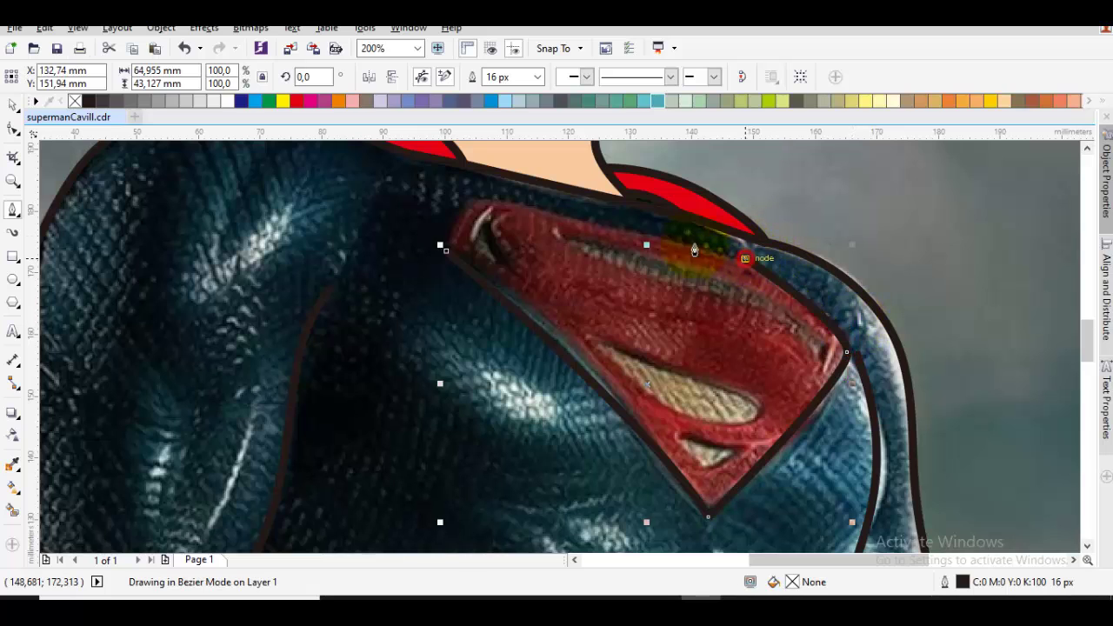
left_click_drag(481, 202, 429, 241)
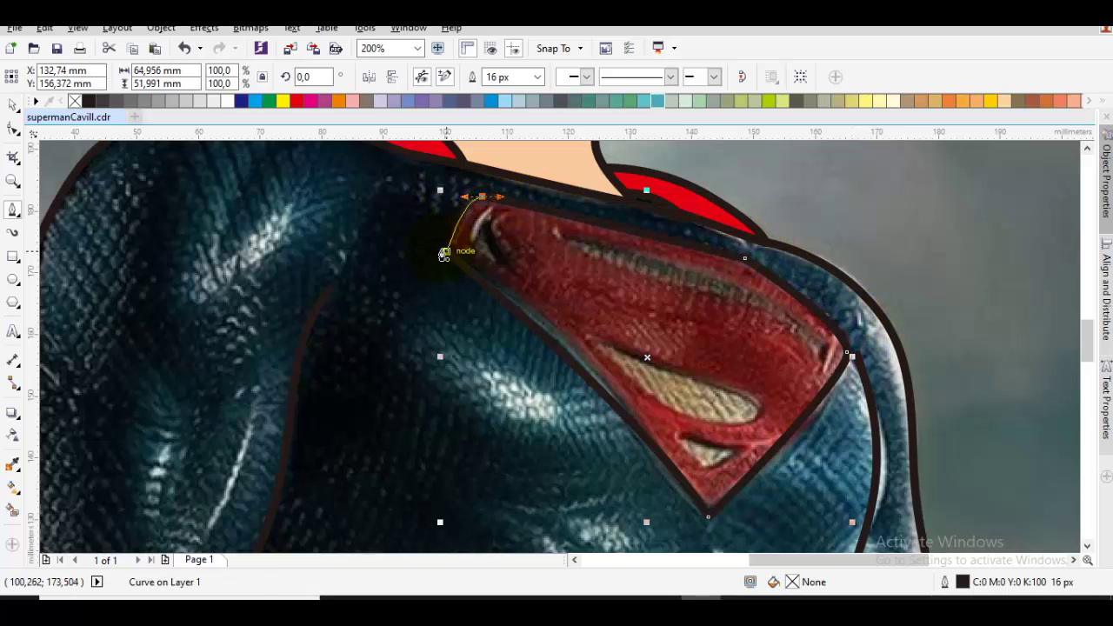
- Trace the small triangular opening in the shield's upper-left corner as a closed shape about 7 × 10 mm
scroll(444, 250, "up", 2)
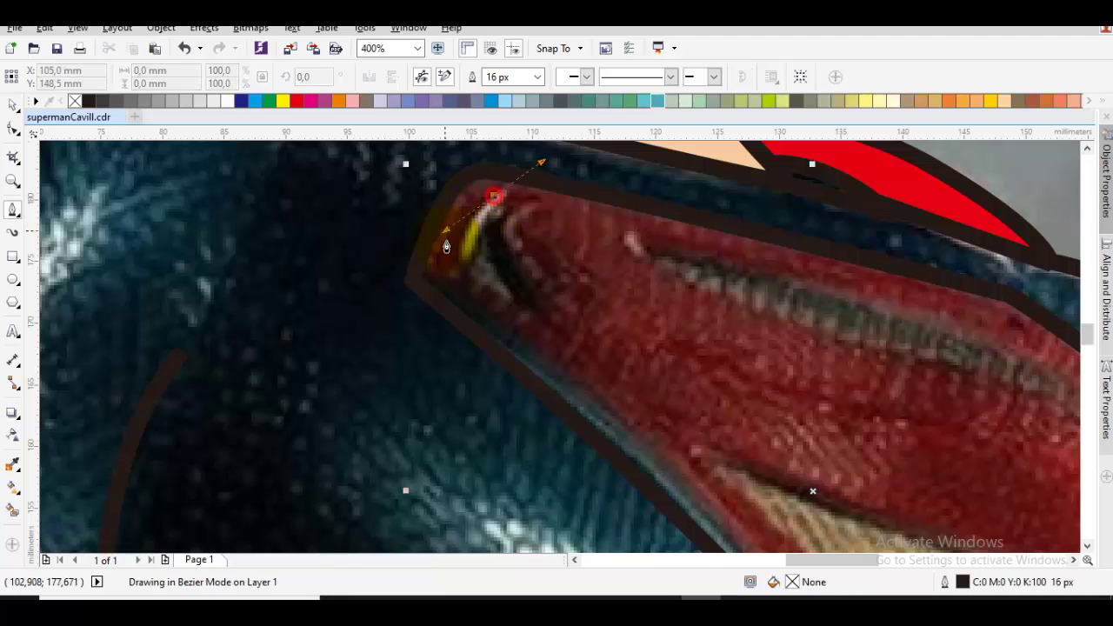
left_click_drag(459, 274, 537, 323)
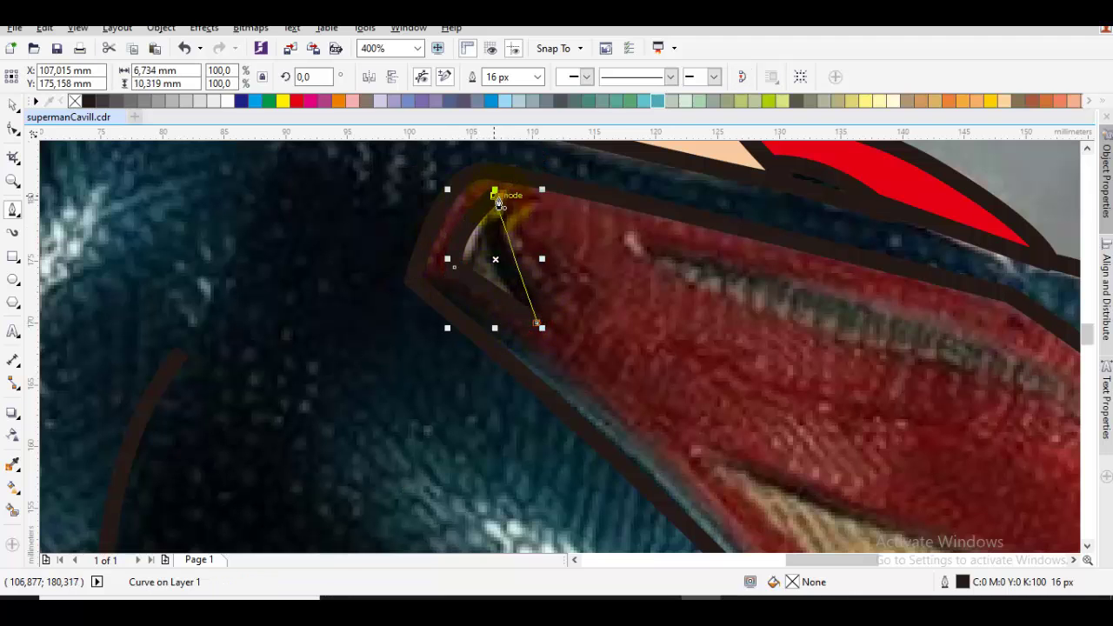
left_click_drag(495, 260, 496, 263)
- Trace the long curved opening along the shield's upper edge as a closed Bezier shape about 44 mm wide
left_click_drag(607, 291, 467, 287)
left_click_drag(499, 233, 485, 289)
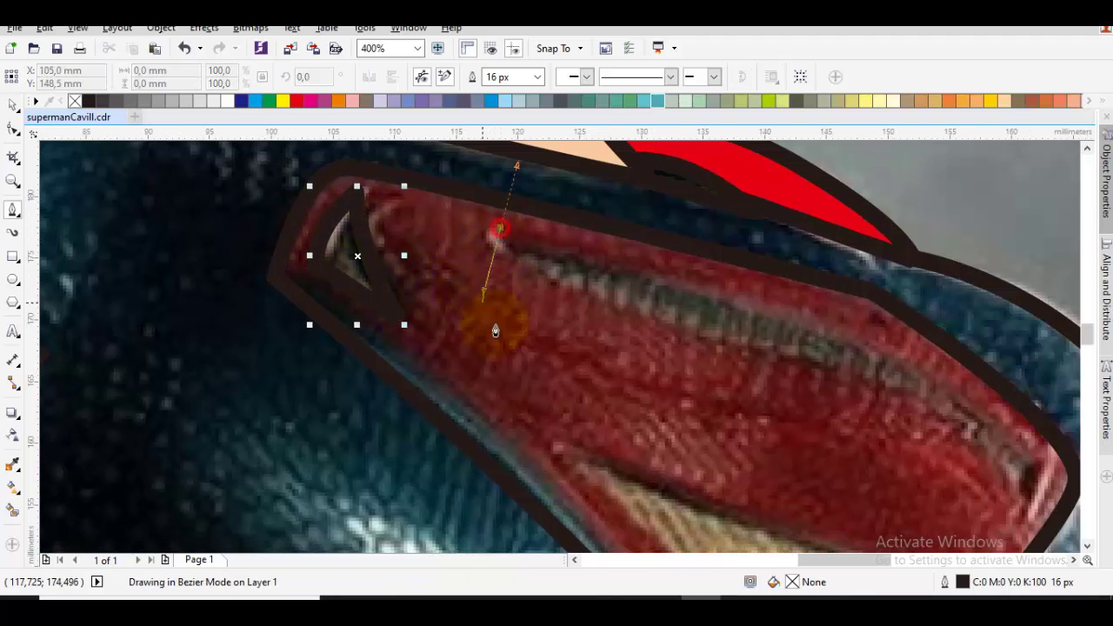
left_click_drag(695, 360, 435, 260)
left_click_drag(733, 310, 734, 311)
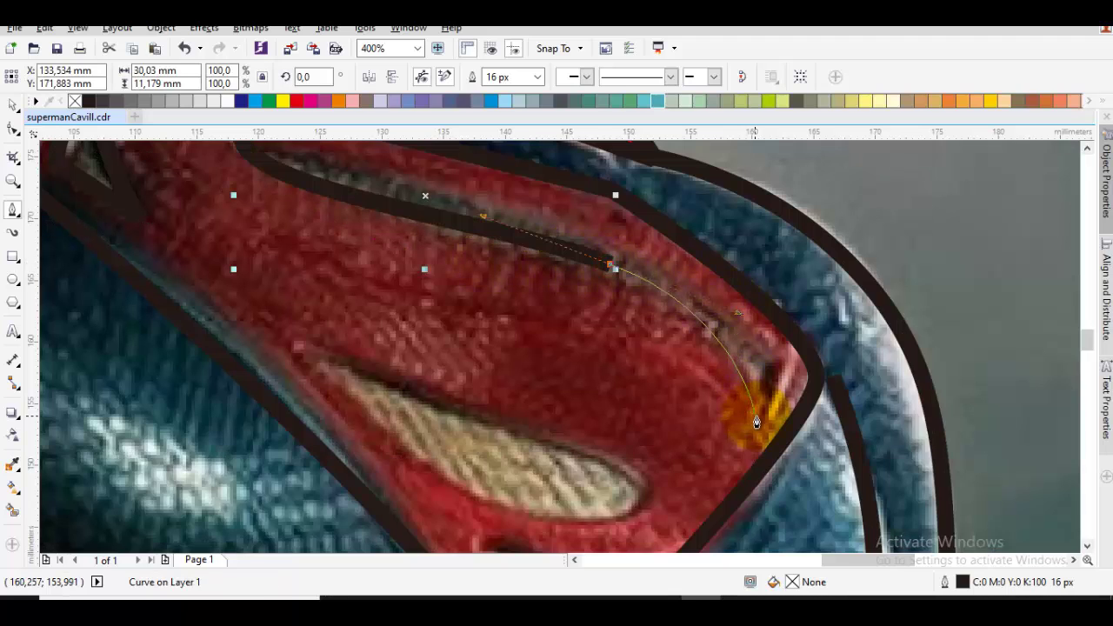
left_click(756, 413)
left_click(783, 362)
left_click_drag(618, 221, 670, 298)
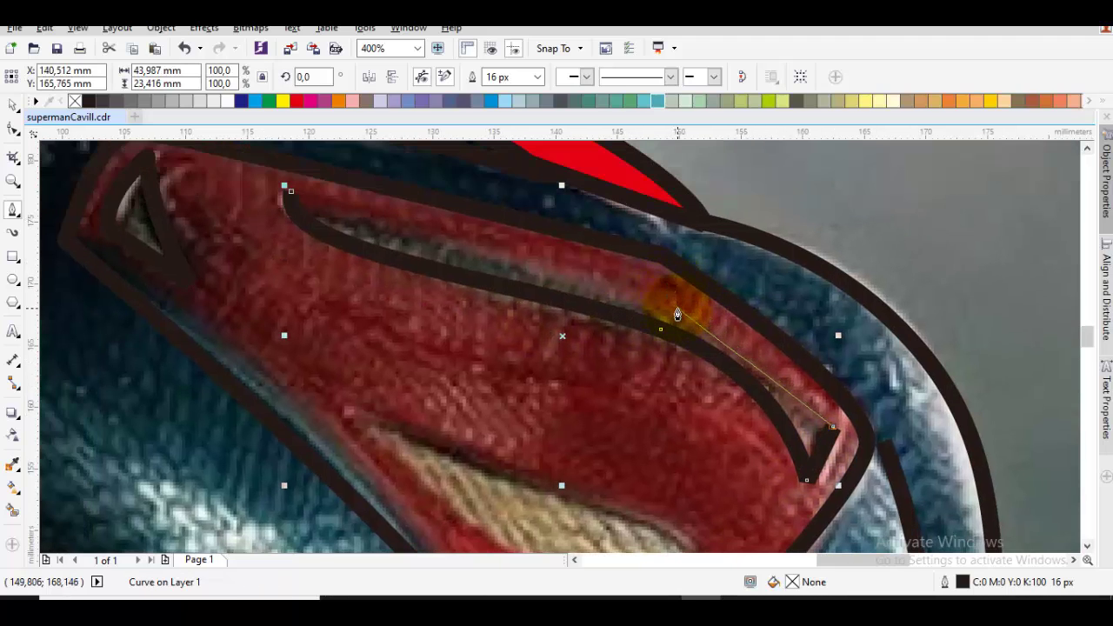
mouse_move(286, 191)
left_mouse_down()
mouse_move(487, 252)
mouse_move(458, 225)
left_mouse_up()
- Weld the long upper opening with the small triangular opening of the emblem
key("space")
left_click(157, 225, "shift")
left_click(453, 81)
- Trace the emblem's middle teardrop opening as a closed Bezier shape about 27 × 14 mm
scroll(472, 255, "down", 1)
scroll(448, 254, "up", 1)
key("space")
left_click(341, 181)
left_click(341, 180)
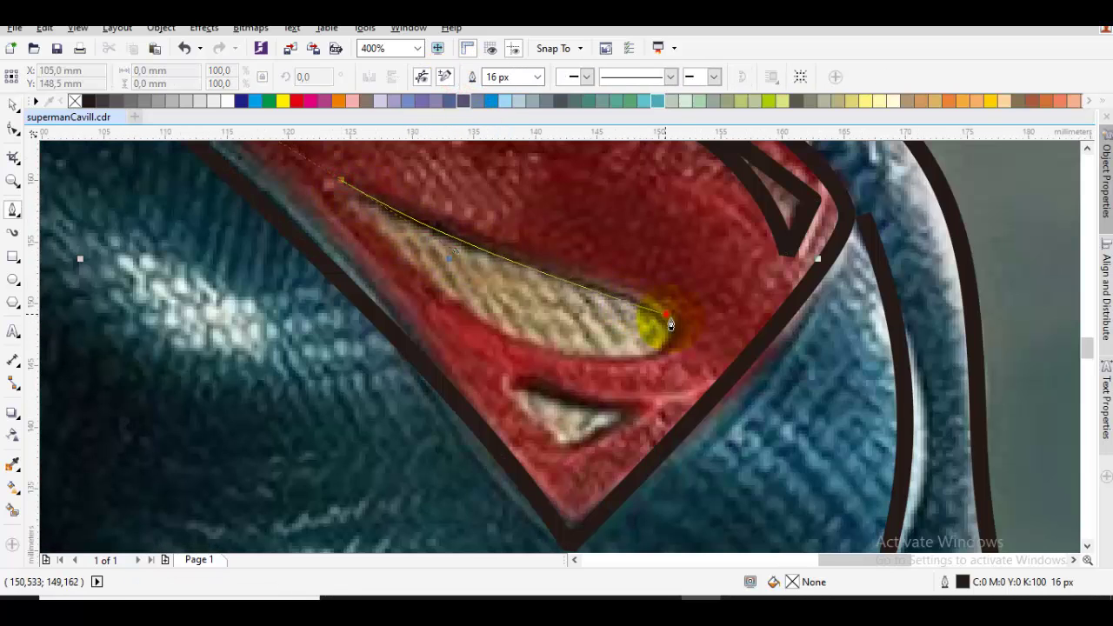
left_click_drag(666, 314, 692, 342)
left_click_drag(517, 340, 424, 300)
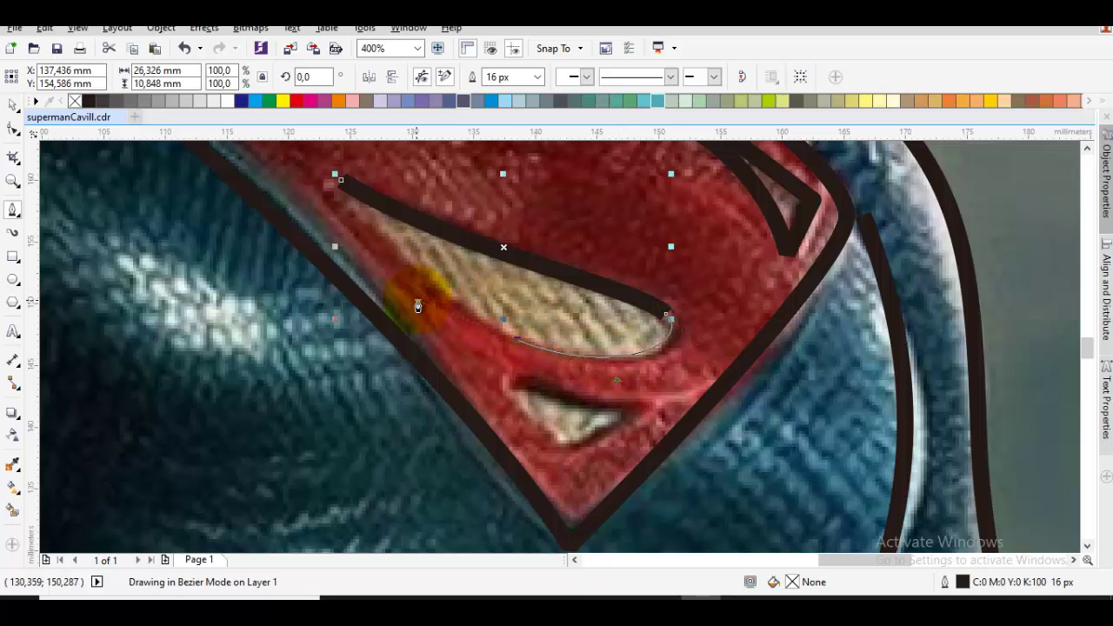
left_click_drag(340, 181, 352, 205)
left_click(339, 184)
- Weld the middle teardrop opening with the emblem's two upper openings
key("space")
left_click_drag(470, 241, 481, 311)
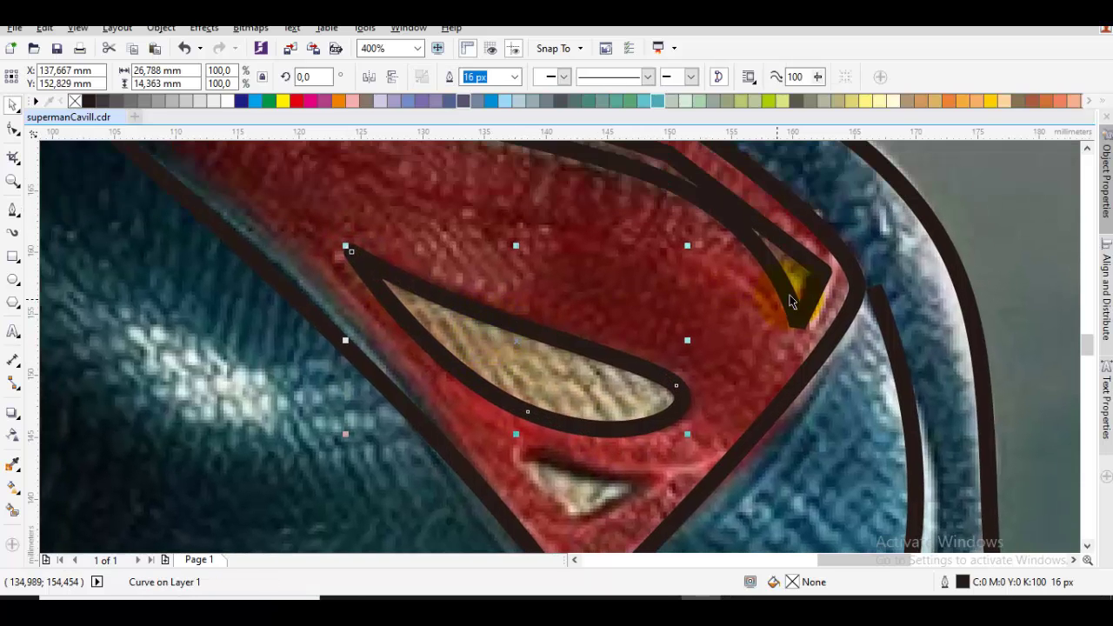
left_click(804, 282, "shift")
left_click(453, 77)
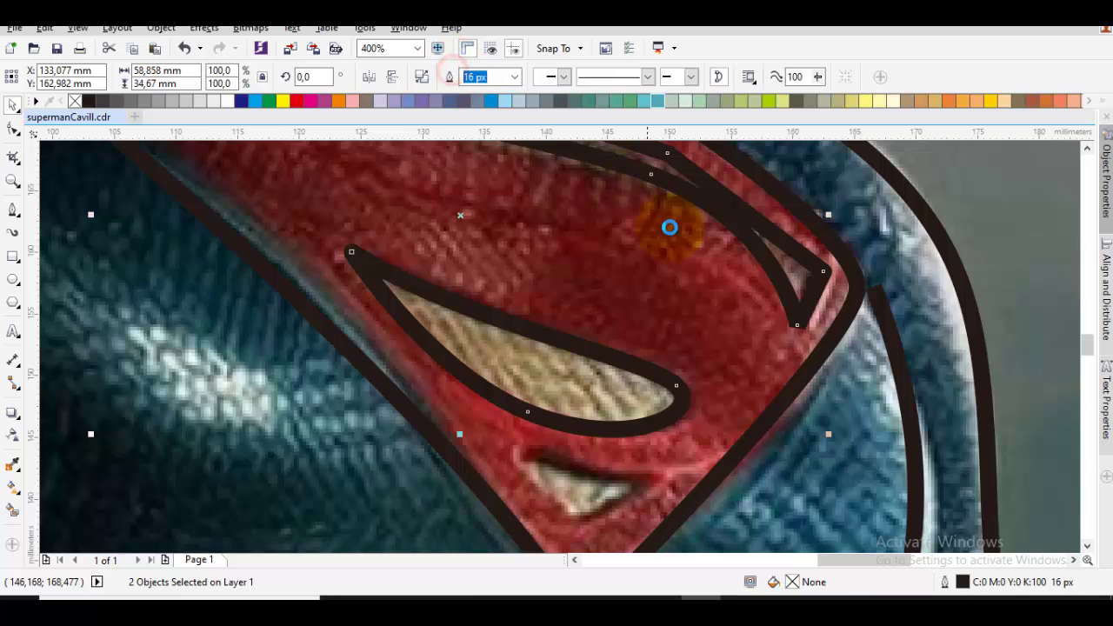
- Sample the belt buckle's orange and fill the emblem's welded openings with it (C:0 M:40 Y:80 K:0)
scroll(683, 237, "down", 3)
scroll(675, 393, "up", 1)
key("i")
left_click(634, 454)
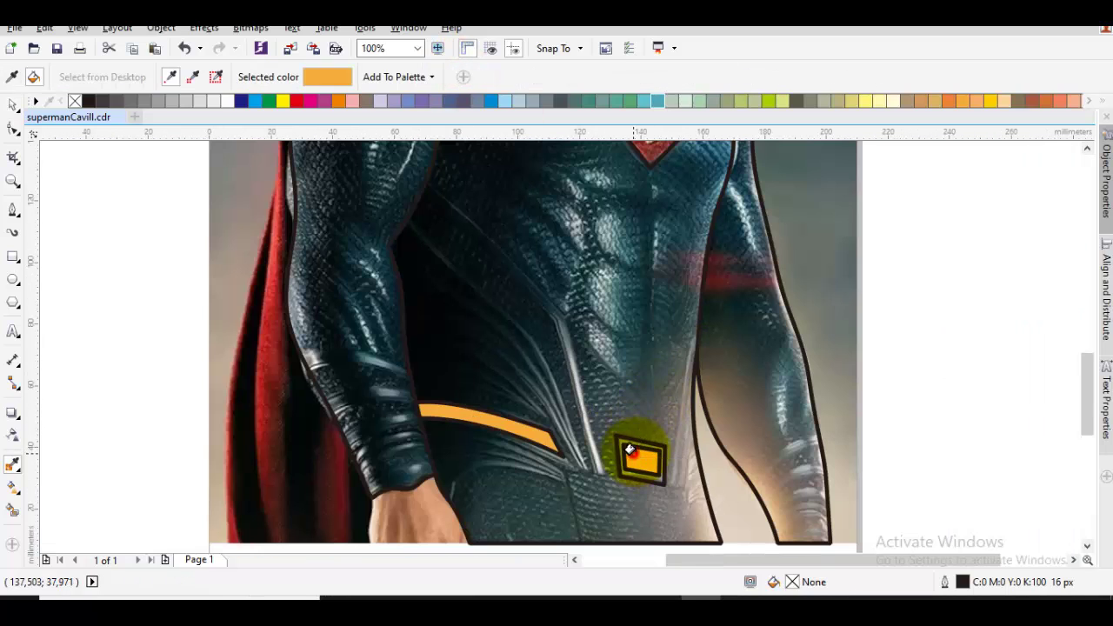
left_click_drag(651, 309, 621, 445)
scroll(612, 222, "up", 1)
left_click(608, 244)
scroll(612, 278, "up", 1)
- Trace the small triangular opening near the emblem's lower tip as a closed Bezier shape about 10.5 × 5.9 mm
key("p")
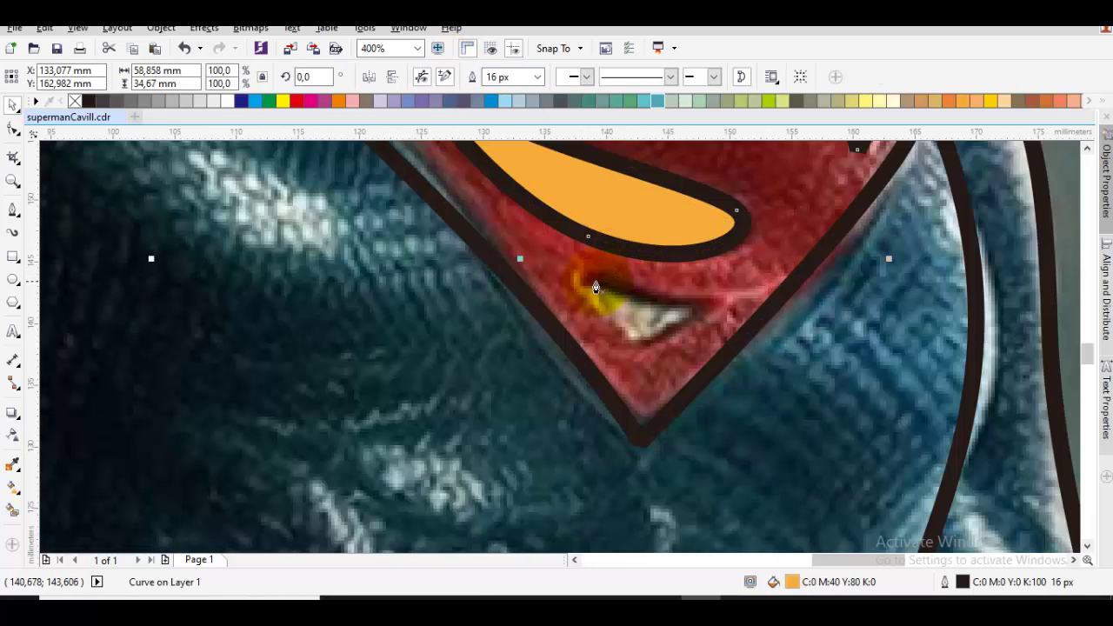
left_click_drag(585, 276, 660, 310)
left_click(714, 301)
left_click_drag(639, 348, 620, 349)
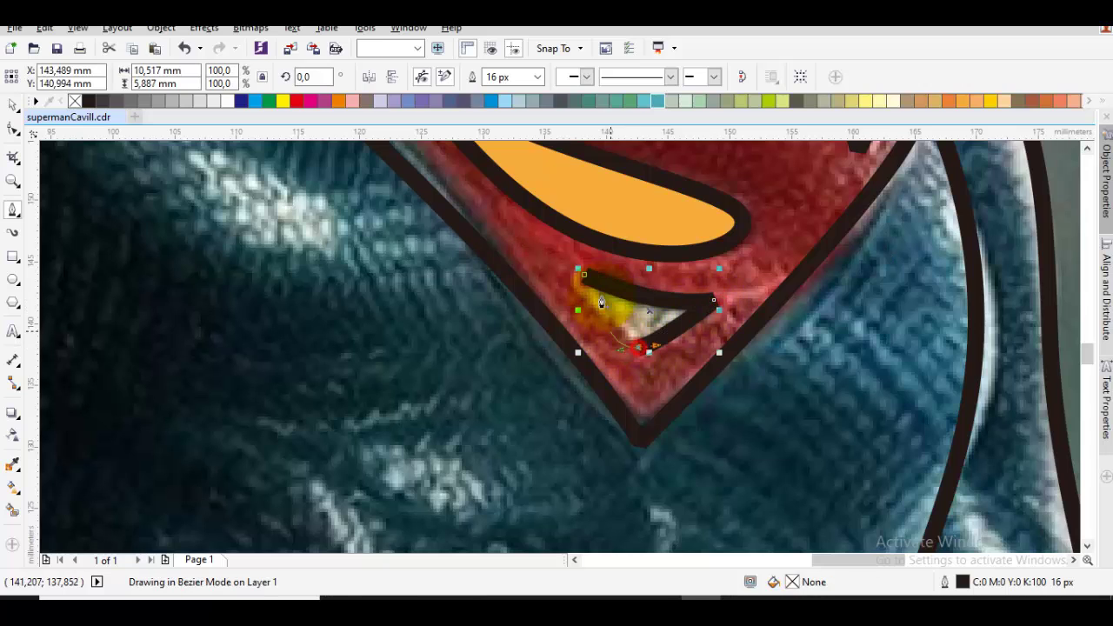
left_click(585, 275)
key("space")
- Weld the small lower triangle with the emblem's other orange openings
left_click(618, 211)
left_click(617, 323)
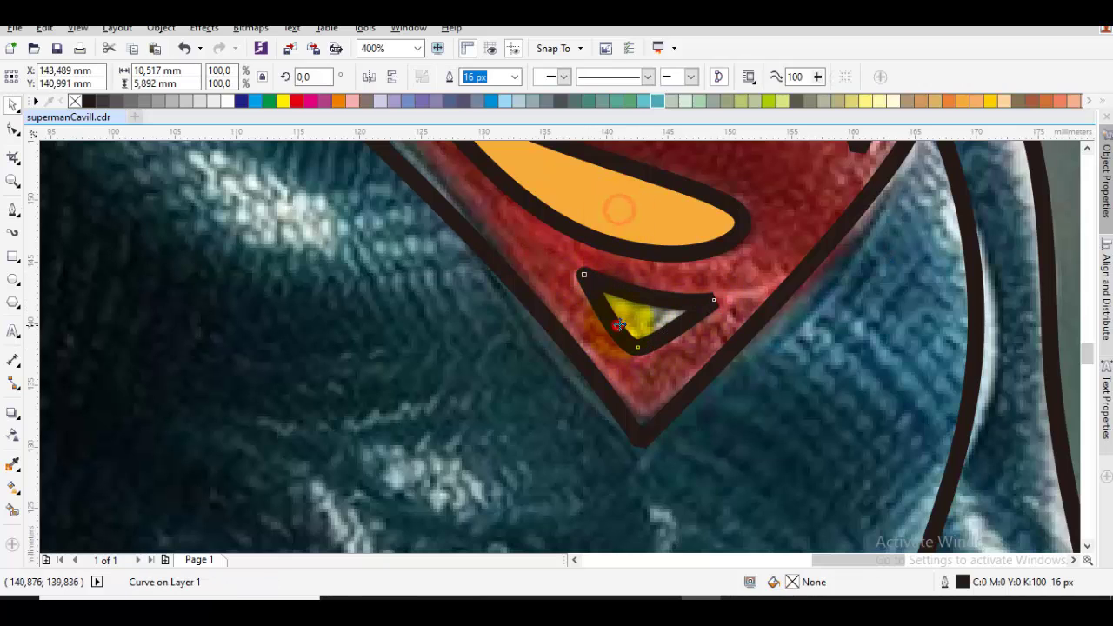
left_click(606, 187, "shift")
left_click(457, 77)
scroll(641, 218, "down", 1)
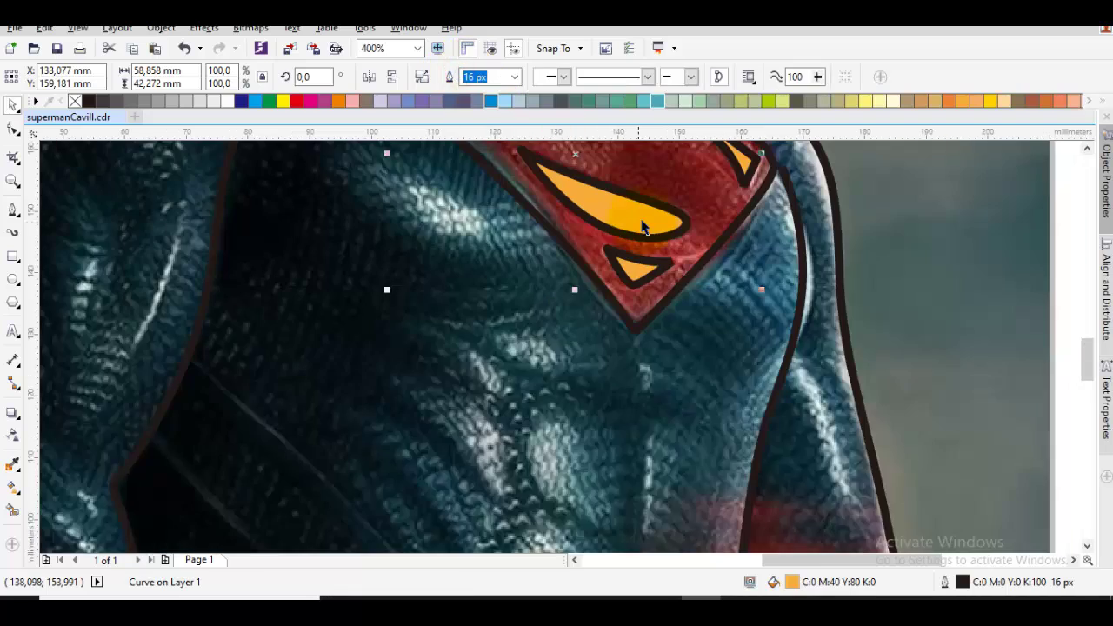
left_click_drag(630, 214, 620, 403)
key("Escape")
- Draw an open Bezier S-curve from beside the emblem's small side triangle around the shield to the lower orange triangle
key("space")
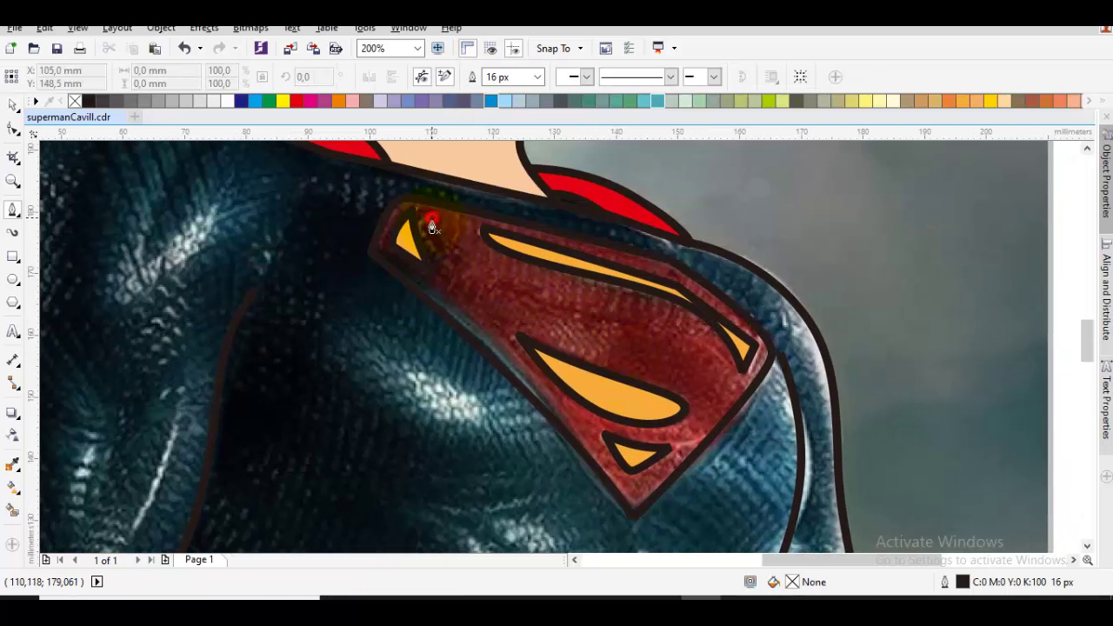
left_click_drag(686, 339, 746, 352)
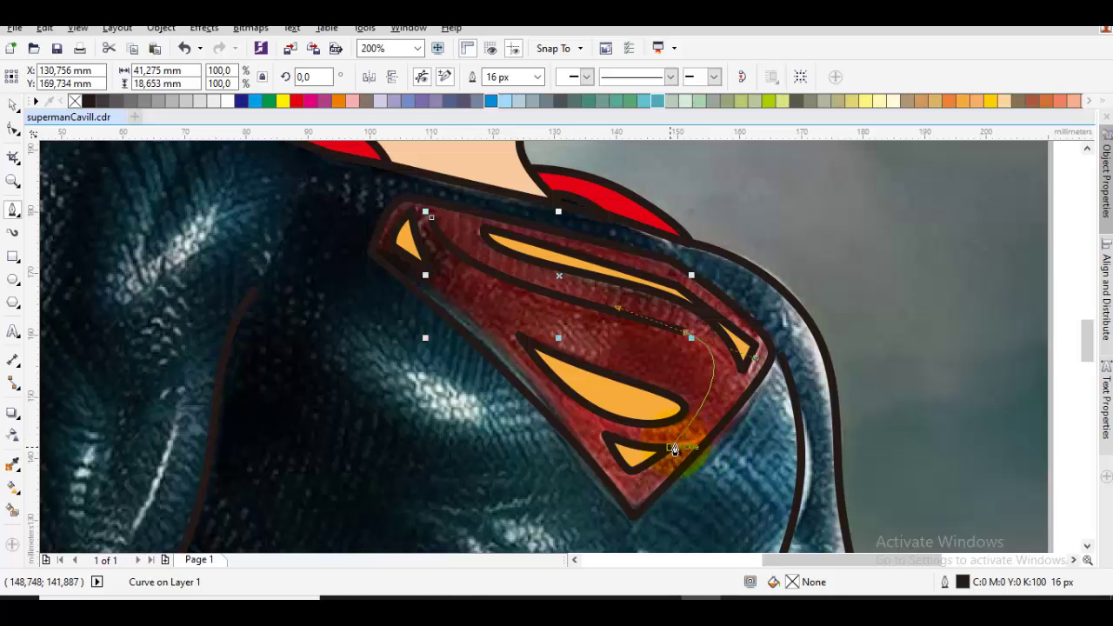
left_click_drag(675, 448, 591, 463)
key("space")
key("Escape")
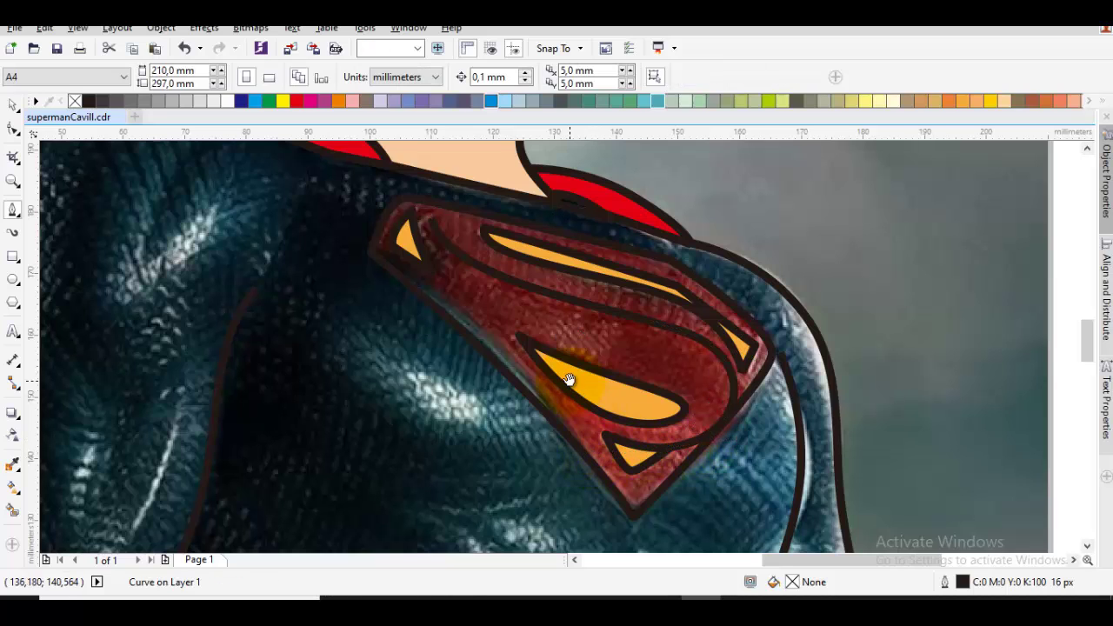
- Draw a curve joining the emblem's small side triangle to the pointed end of the teardrop opening
left_click_drag(569, 380, 603, 395)
key("F5")
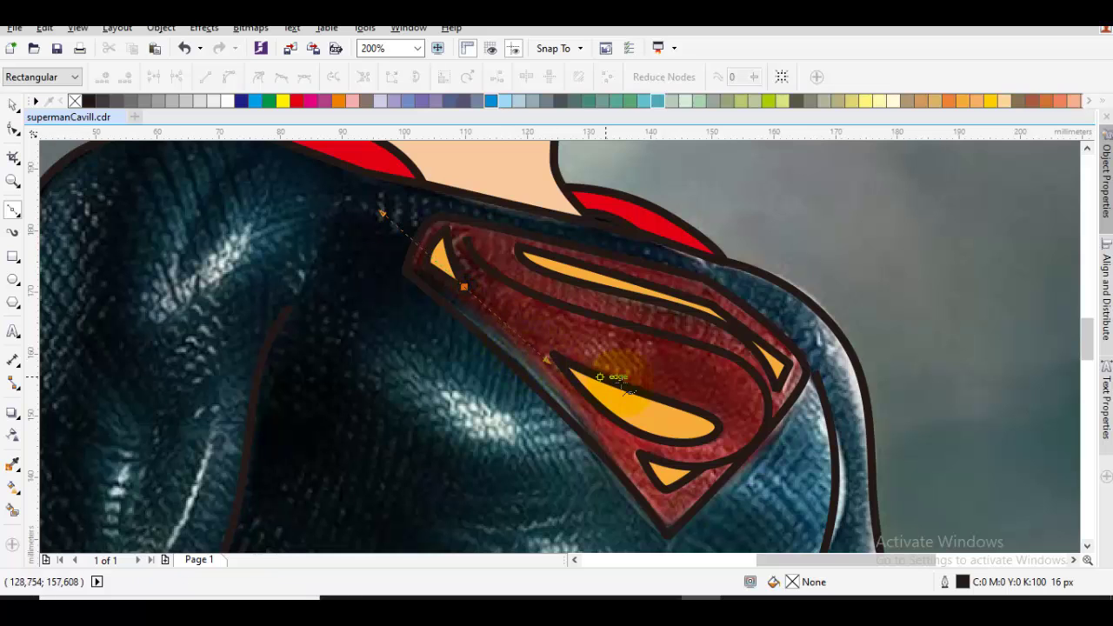
left_click(640, 389)
key("space")
key("Escape")
- Draw an accent curve about 27 × 11 mm along the shield's upper edge, above the long orange opening
left_click_drag(564, 239, 532, 291)
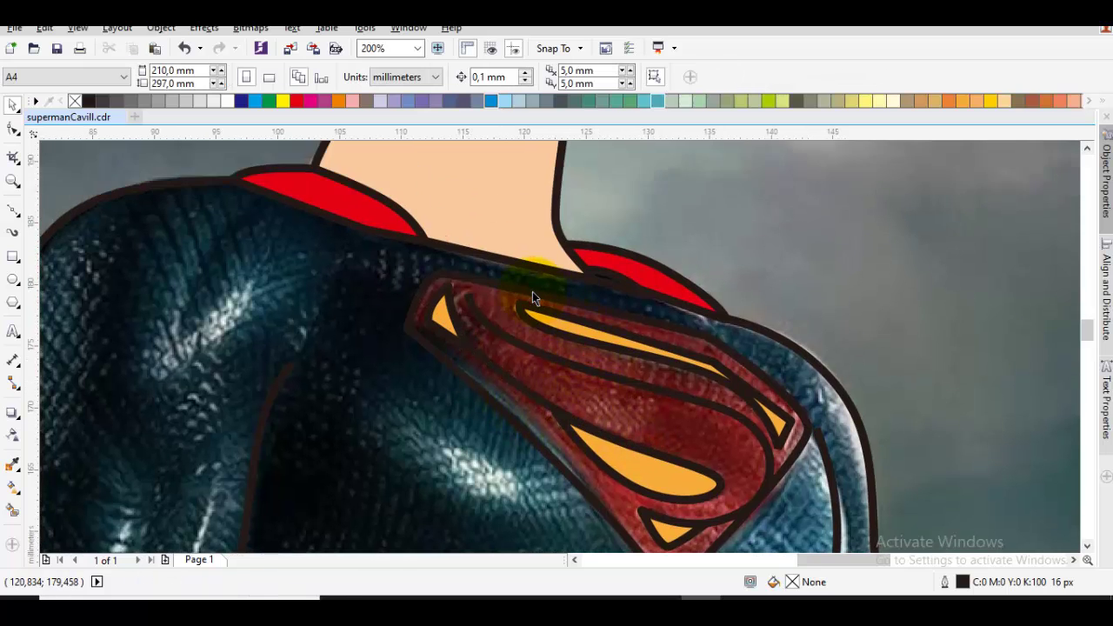
scroll(532, 291, "up", 1)
scroll(583, 287, "down", 1)
left_click_drag(726, 361, 640, 313)
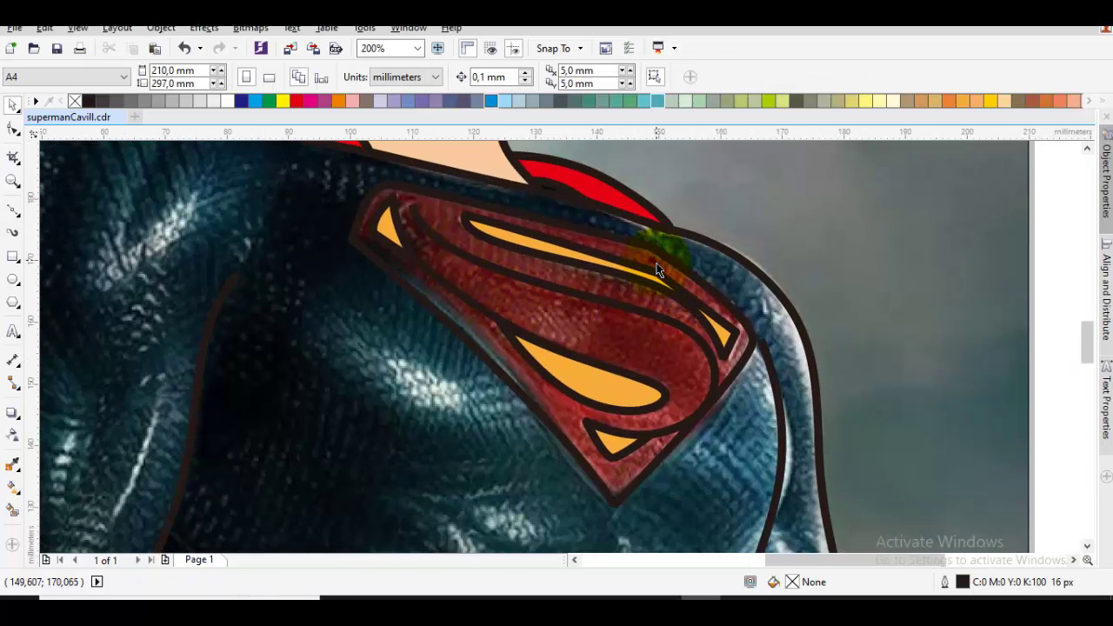
scroll(619, 248, "up", 1)
key("F10")
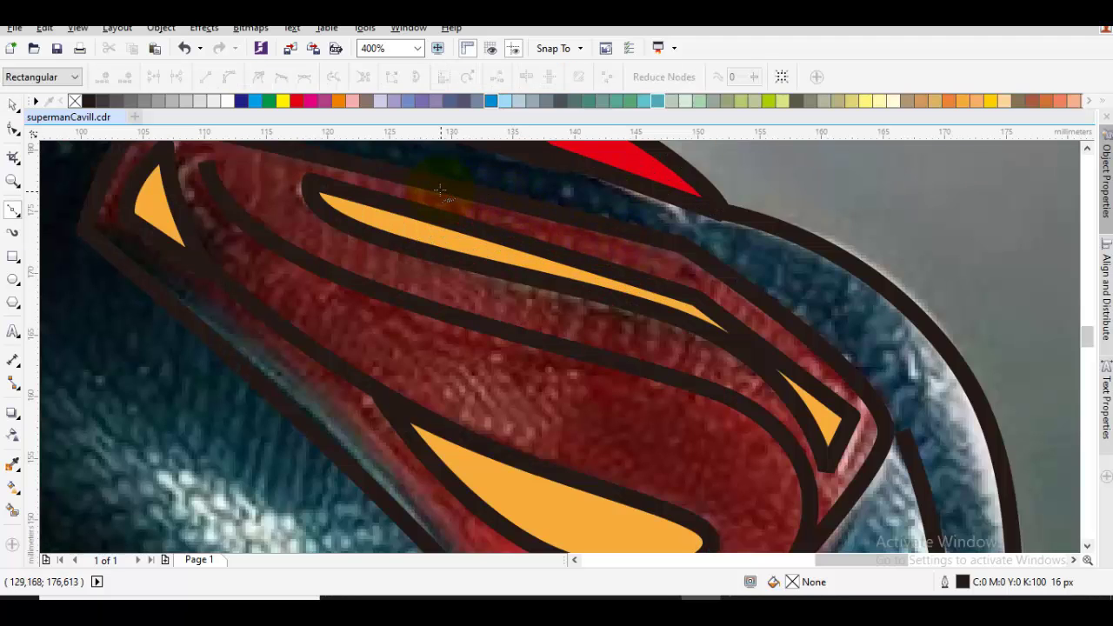
left_click(773, 328)
key("space")
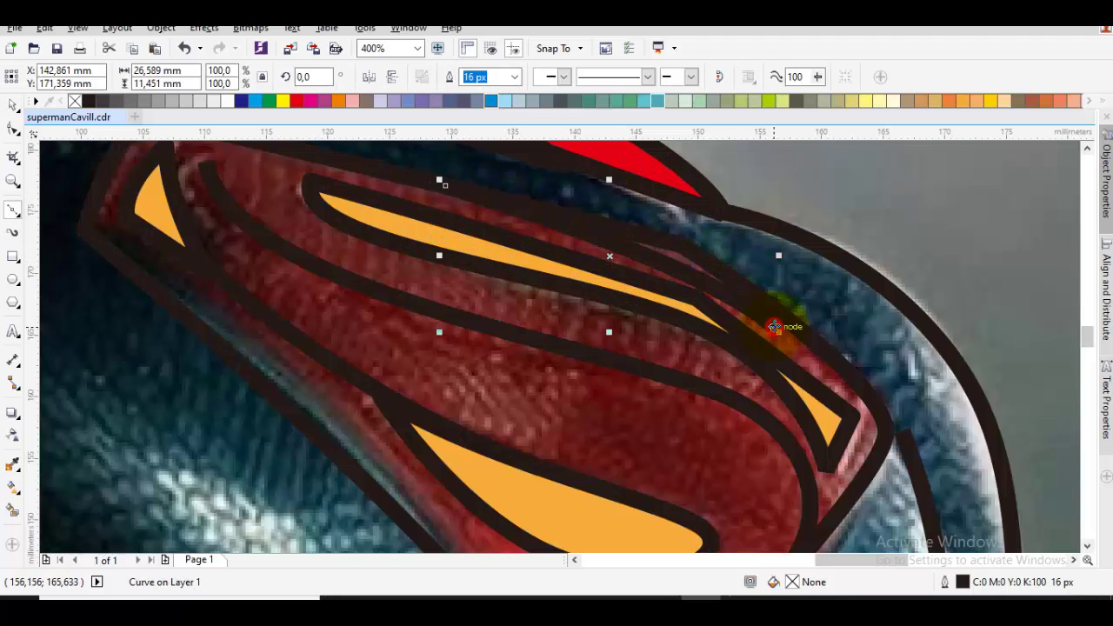
key("Escape")
- Draw an accent curve just inside the shield's long lower edge, from near the teardrop's pointed end toward the bottom tip
scroll(775, 325, "down", 1)
left_click_drag(775, 325, 781, 234)
scroll(656, 359, "up", 1)
key("space")
left_click_drag(645, 409, 658, 417)
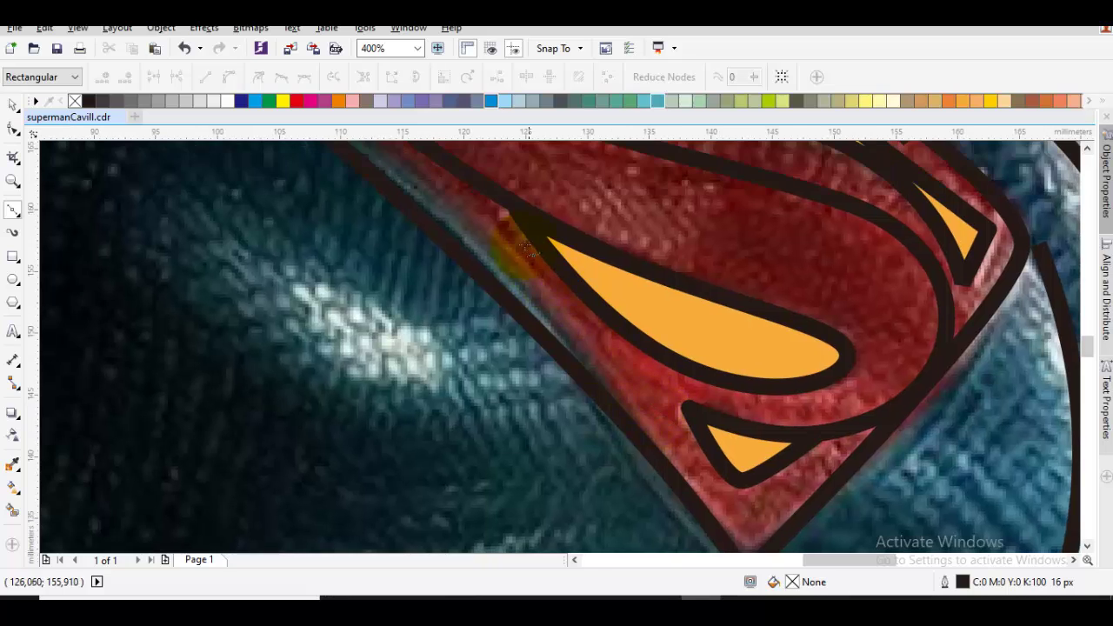
left_click_drag(641, 373, 650, 381)
left_click_drag(676, 399, 657, 315)
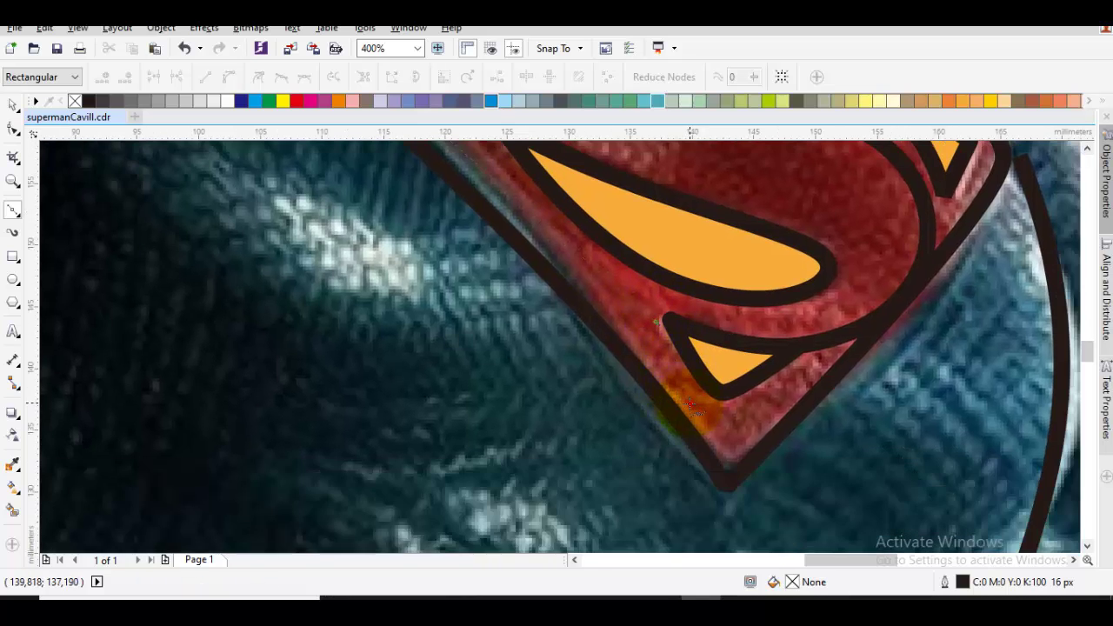
left_click(690, 402)
key("space")
key("Escape")
- Fill the emblem's shield outline with red
scroll(747, 304, "down", 1)
left_click_drag(766, 281, 734, 385)
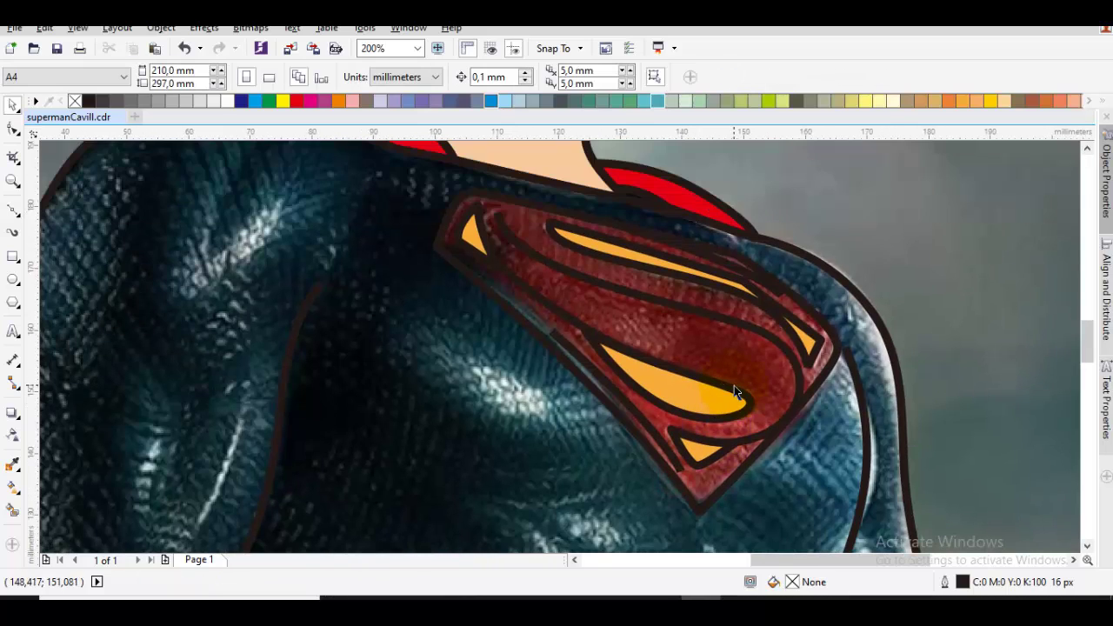
left_click_drag(278, 99, 548, 323)
left_click(469, 246)
left_click(297, 102)
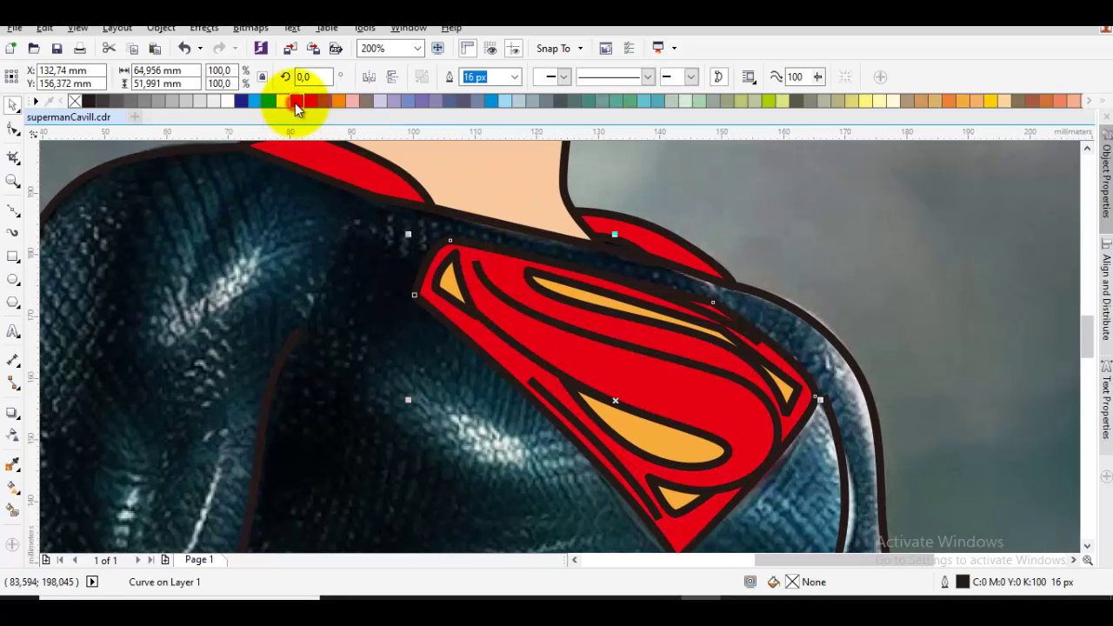
scroll(576, 249, "down", 1)
left_click(846, 293)
- Draw the torso's centre line as a curve from below the emblem's tip to just above the belt buckle
left_click_drag(470, 292, 489, 221)
key("space")
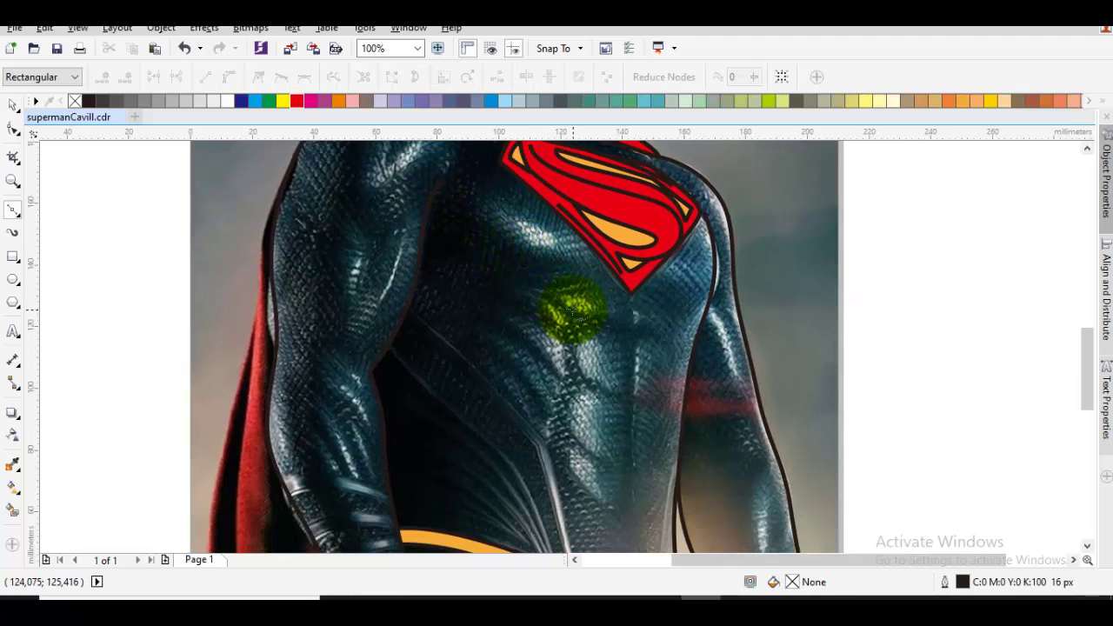
left_click(624, 246)
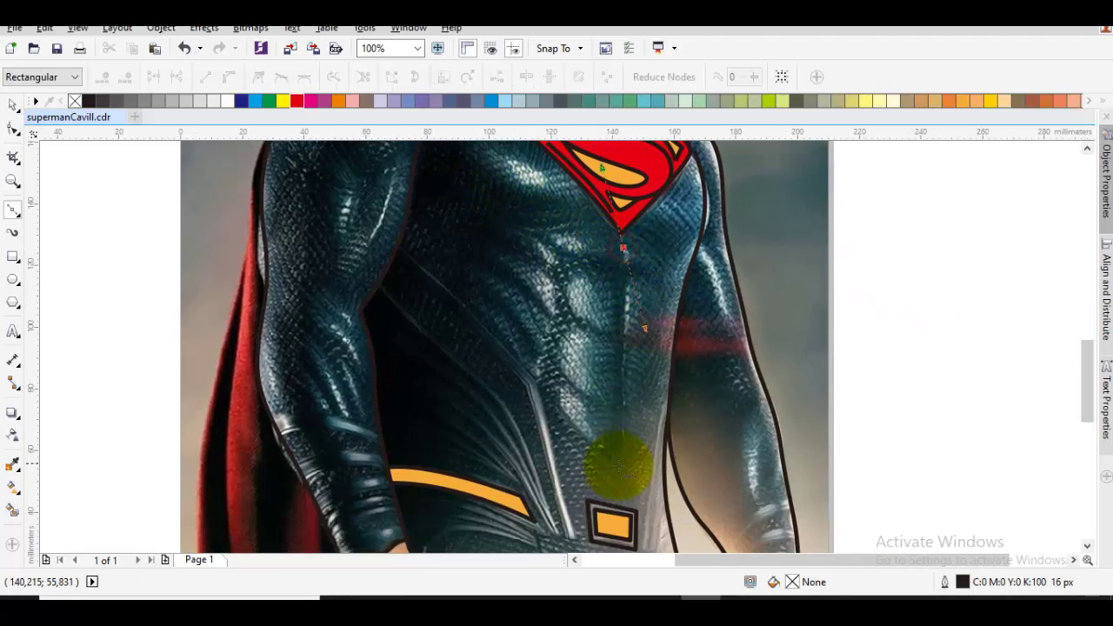
left_click(620, 468)
key("space")
- Extend the centre line's lower node toward the buckle and reshape its curvature to follow the torso
double_click(631, 320)
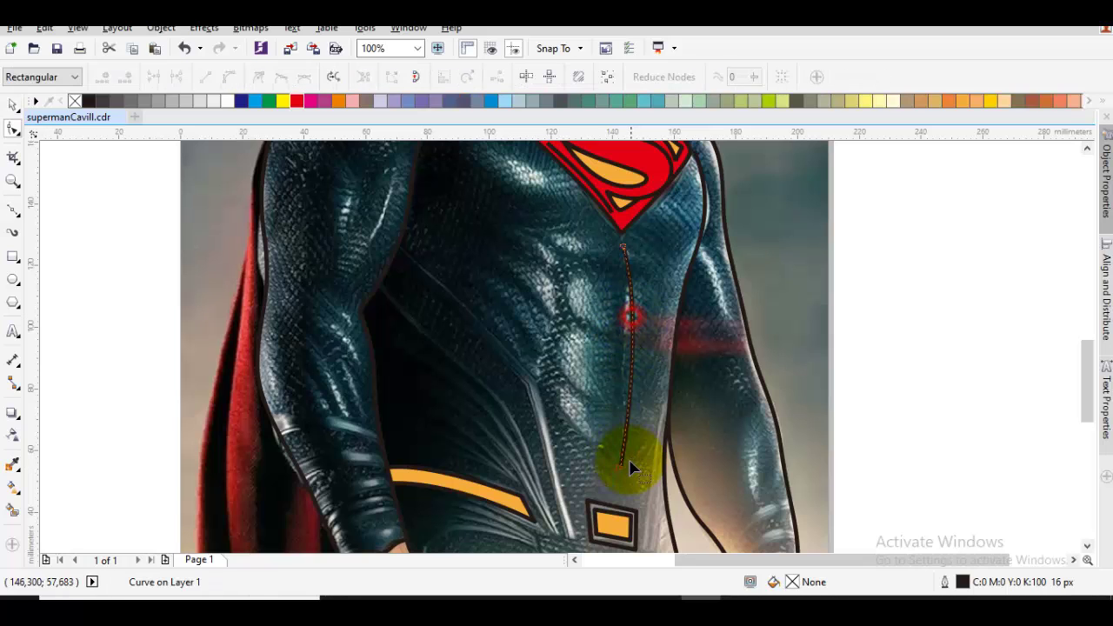
left_click(620, 467)
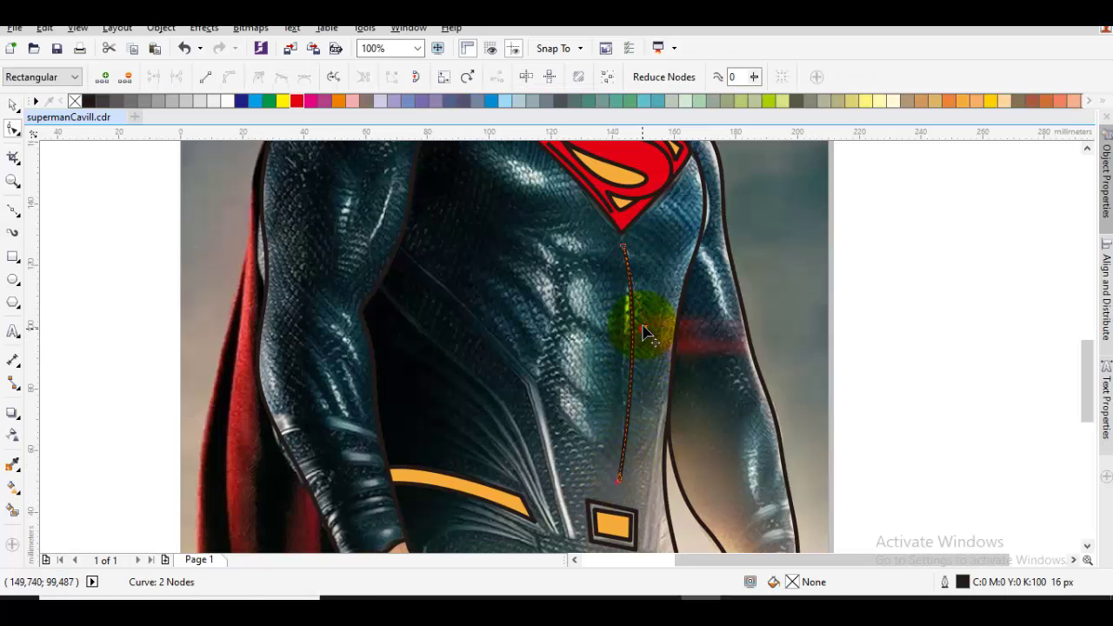
left_click_drag(643, 327, 630, 312)
key("space")
scroll(558, 295, "up", 1)
key("Escape")
- Draw the upper pair of abdominal curves meeting at the centre line, about 21.5 × 25 mm and 10.6 × 14.4 mm
key("p")
left_click_drag(560, 231, 556, 350)
double_click(700, 388)
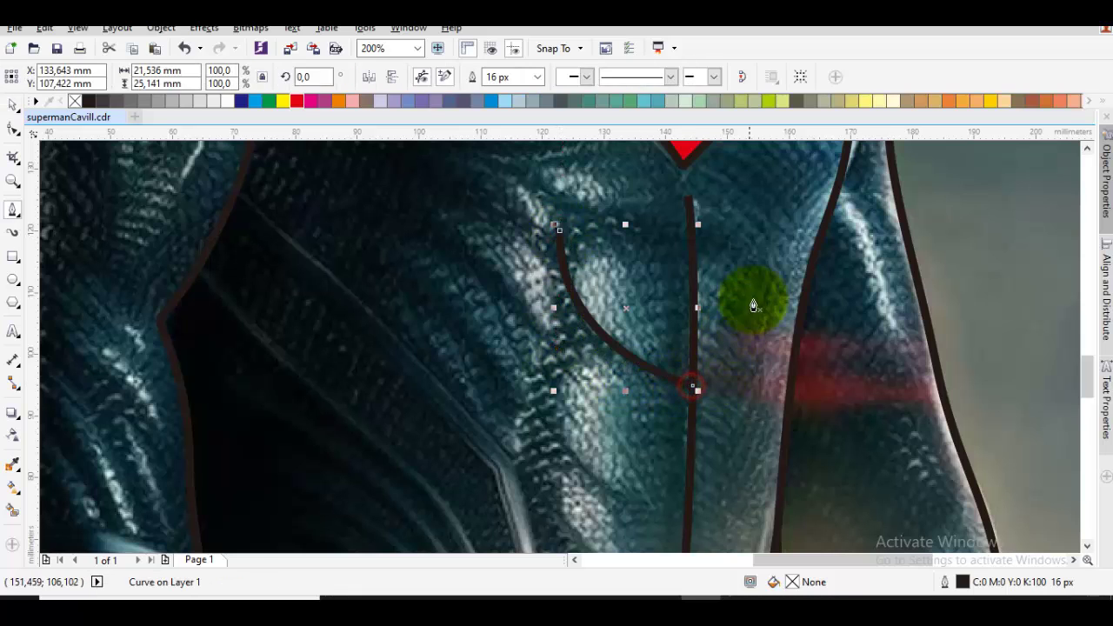
left_click_drag(766, 296, 769, 396)
double_click(700, 388)
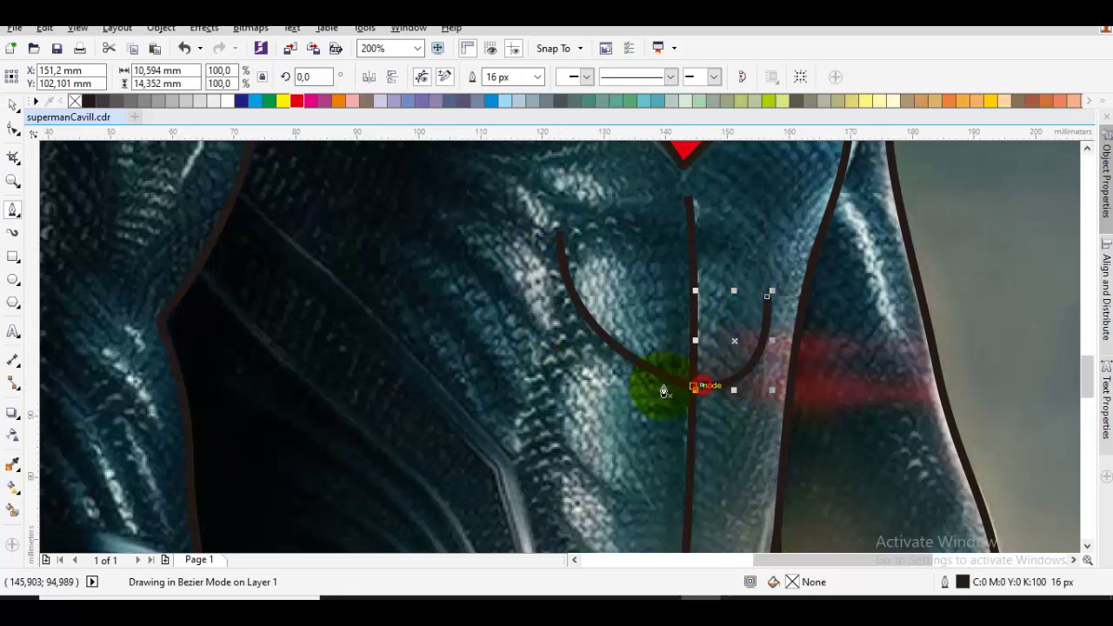
- Draw the middle pair of abdominal curves meeting at the centre line, the narrower one about 11.6 × 11.1 mm
left_click_drag(557, 405, 571, 329)
double_click(692, 354)
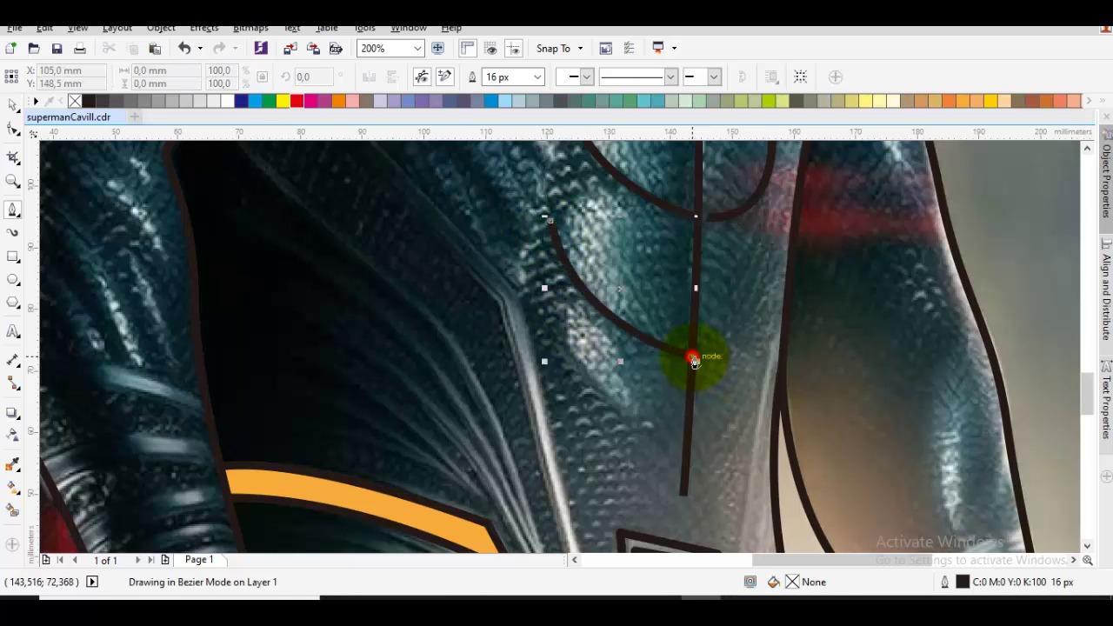
left_click_drag(763, 283, 756, 355)
double_click(692, 353)
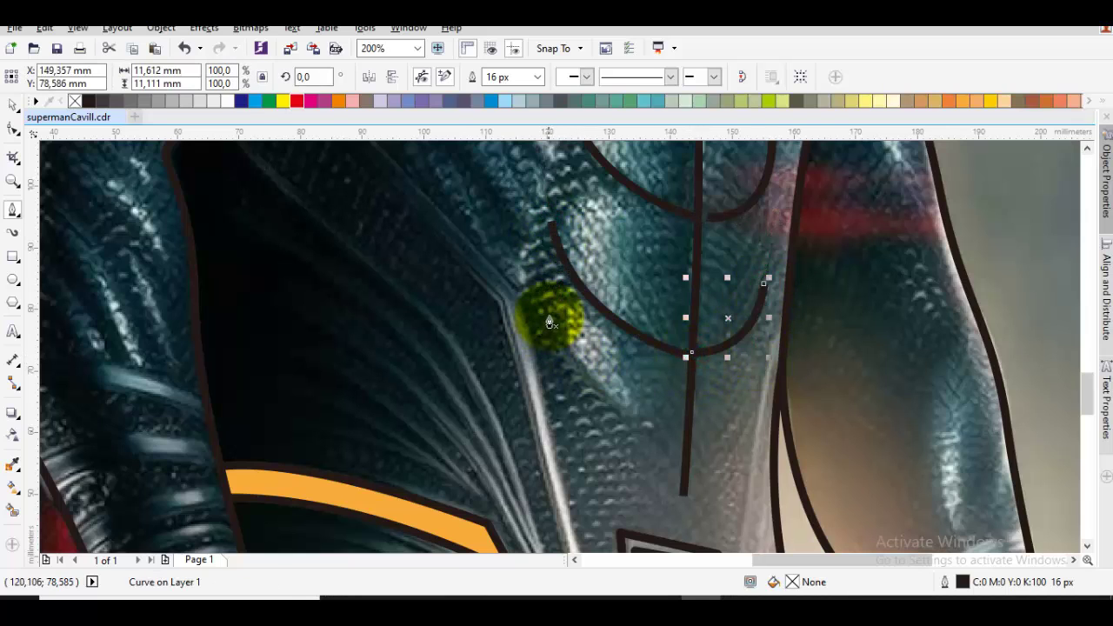
- Draw the lowest pair of abdominal curves meeting near the bottom end of the centre line
left_click_drag(549, 315, 578, 442)
double_click(685, 475)
left_click_drag(754, 373, 727, 474)
double_click(685, 477)
key("space")
key("Escape")
scroll(689, 475, "down", 1)
- Draw a curved shoulder crease about 15.5 × 17.2 mm below the cape collar on the arm beside the cape
left_click_drag(781, 410, 709, 360)
left_click_drag(371, 341, 467, 448)
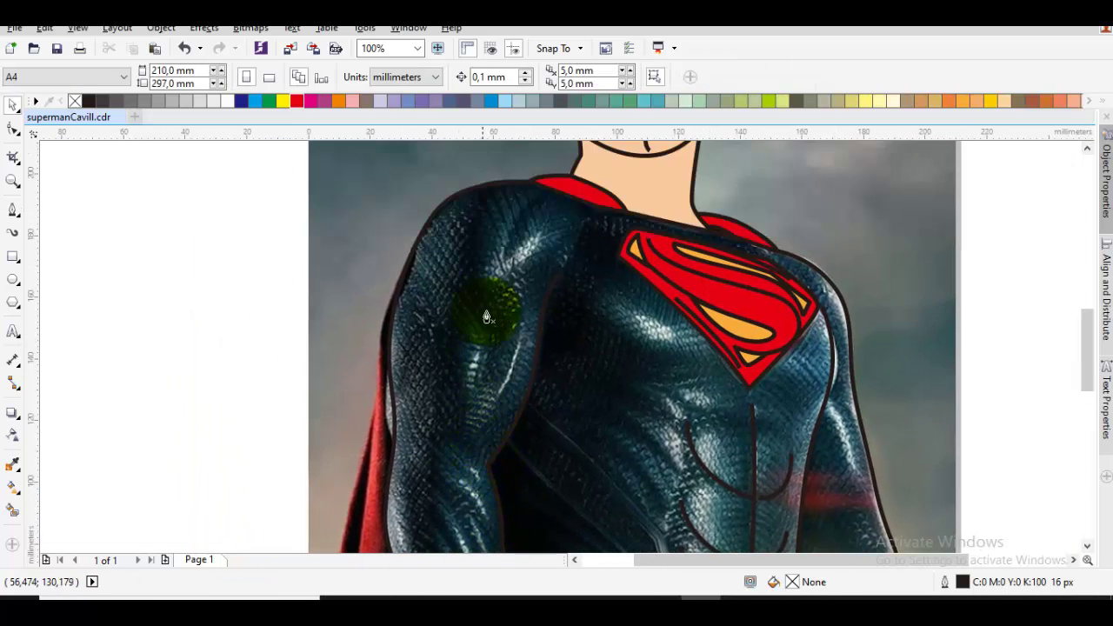
left_click(502, 273)
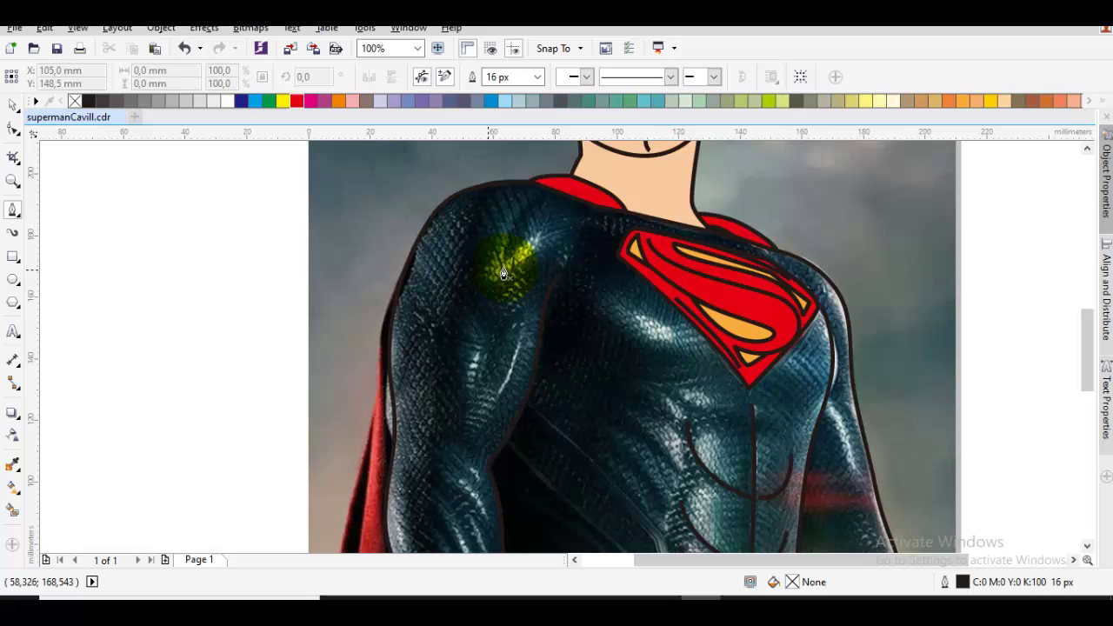
left_click(553, 189)
key("space")
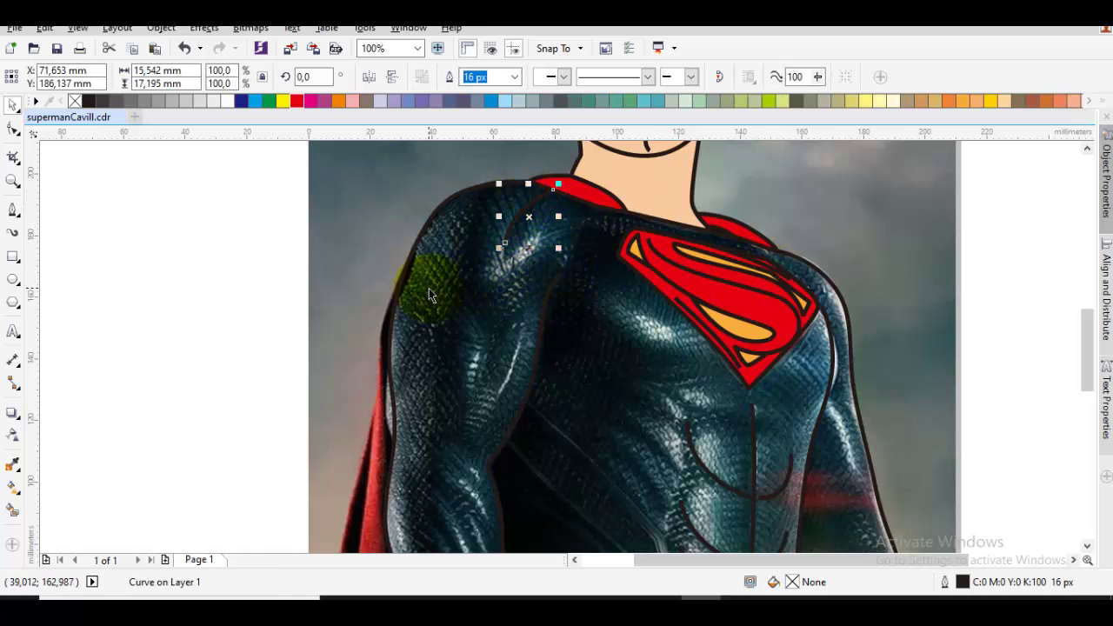
- Fill the body outline with dark blue-grey (C:20 M:0 Y:0 K:80)
key("i")
key("space")
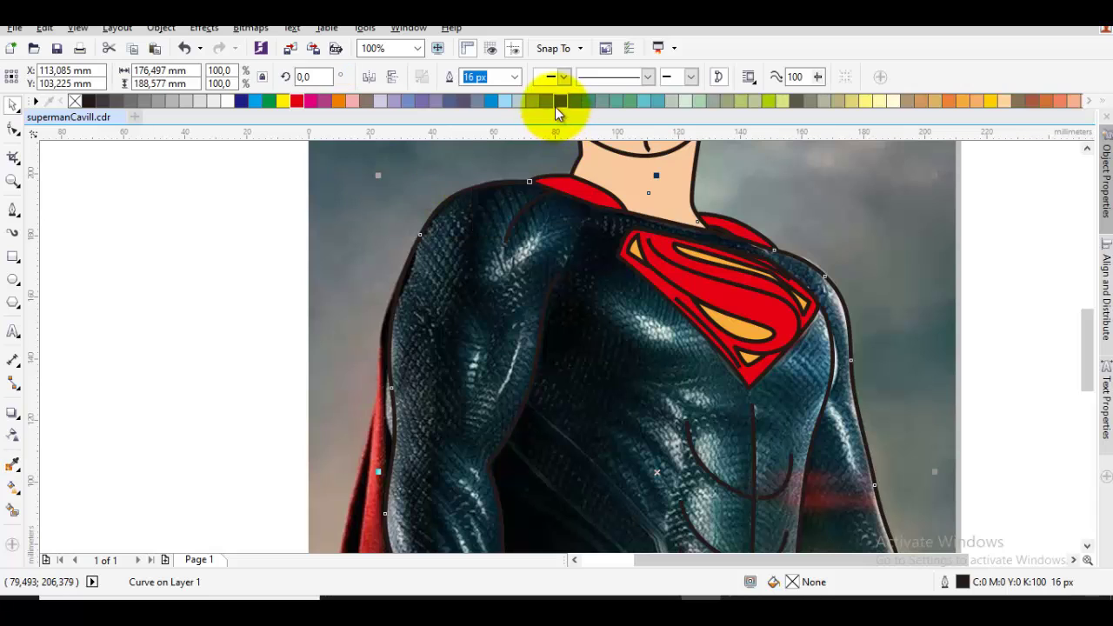
mouse_move(557, 104)
left_mouse_down()
mouse_move(578, 305)
mouse_move(589, 313)
mouse_move(628, 263)
left_mouse_up()
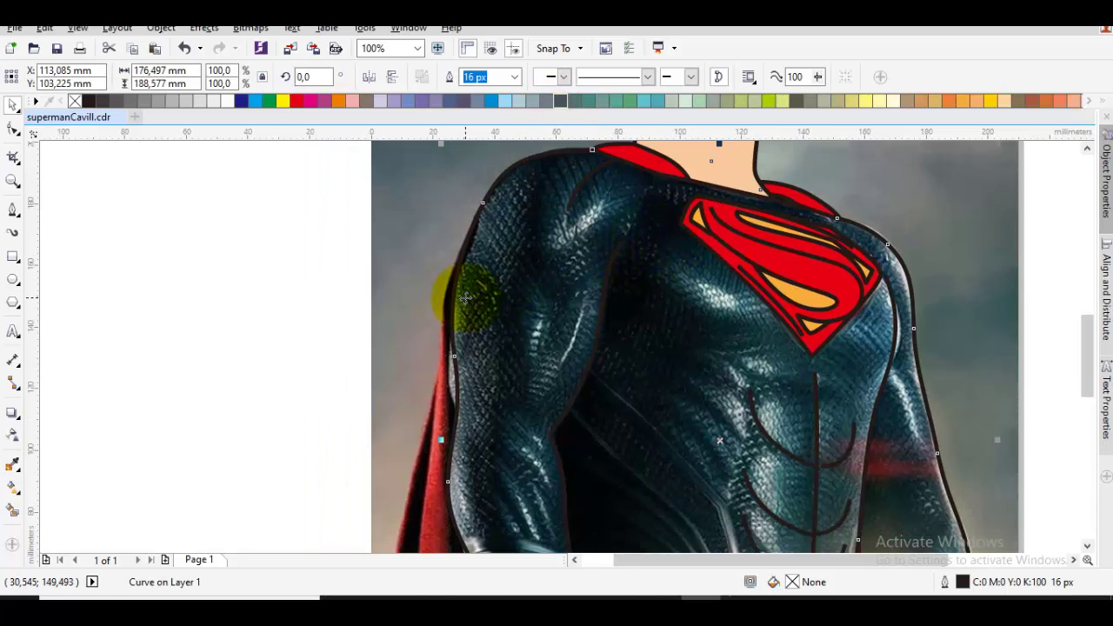
left_click(404, 296)
left_click(481, 293)
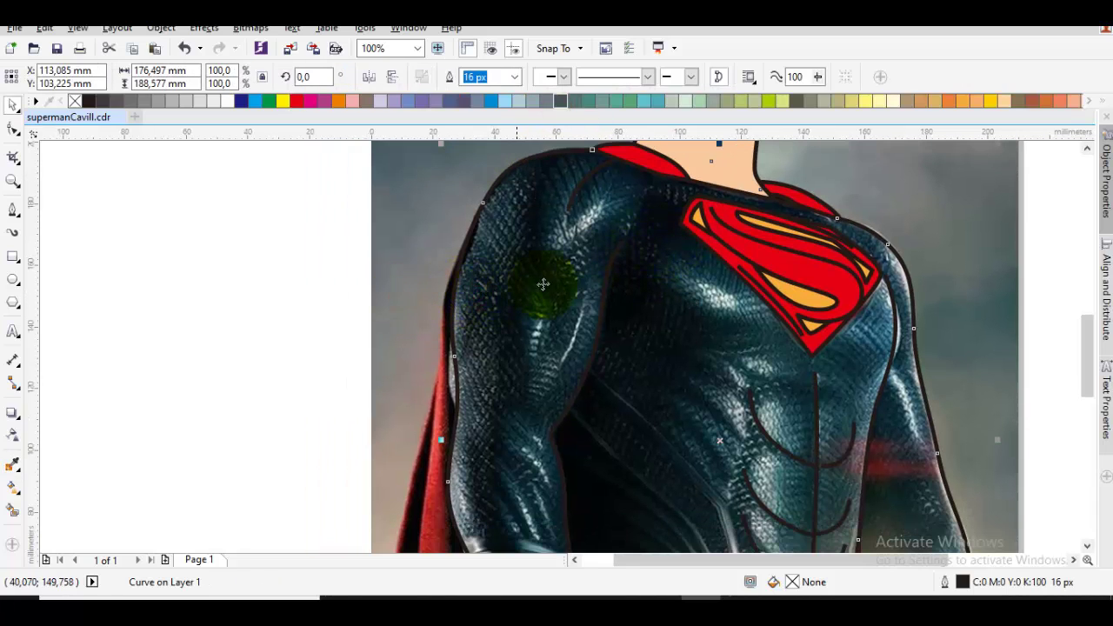
left_click(559, 100)
scroll(623, 285, "down", 2)
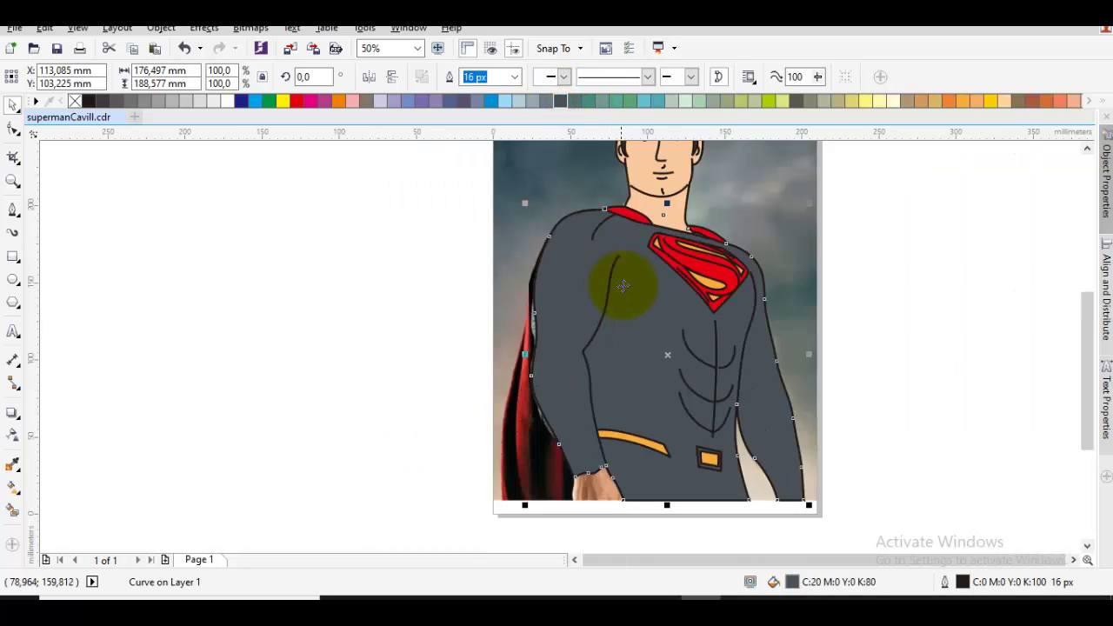
left_click(792, 278)
- Undo the body outline's dark blue-grey fill
scroll(669, 330, "down", 1)
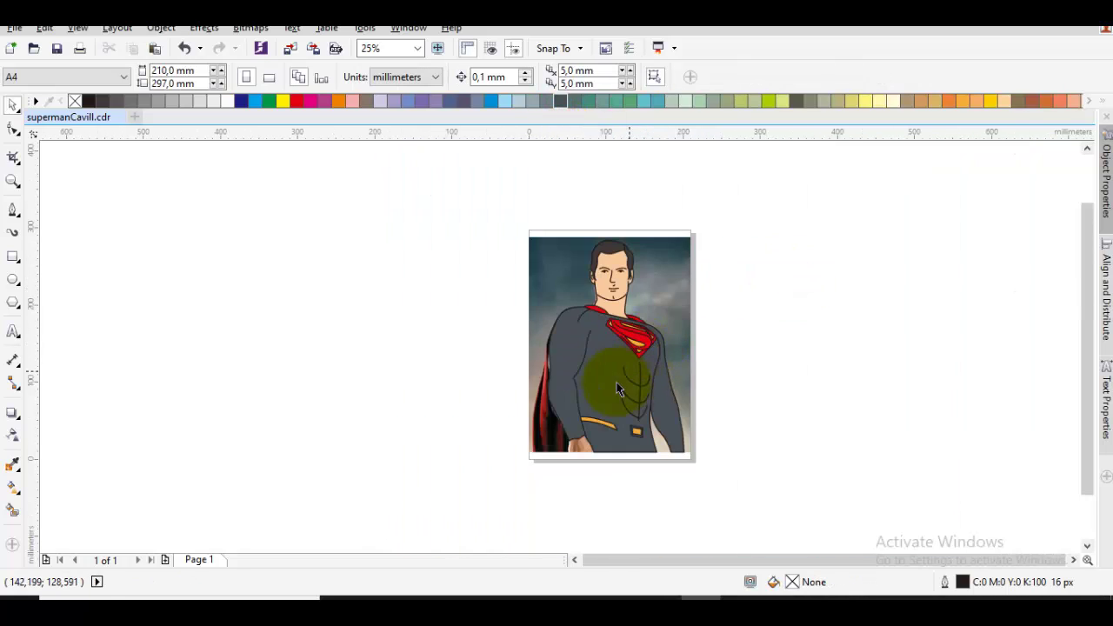
scroll(609, 383, "up", 3)
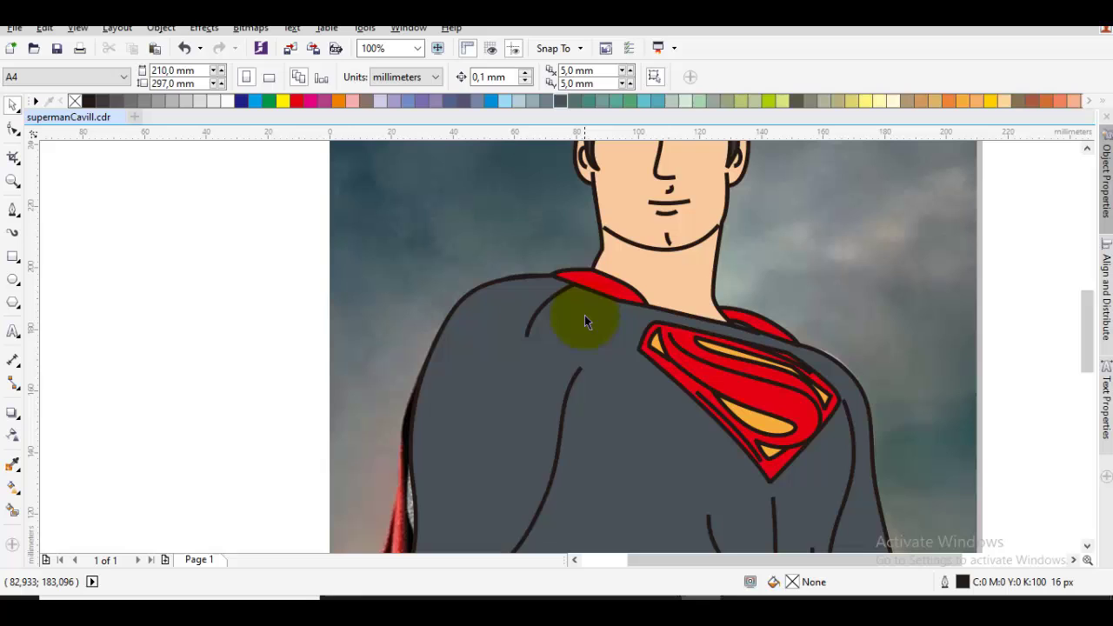
left_click(580, 346)
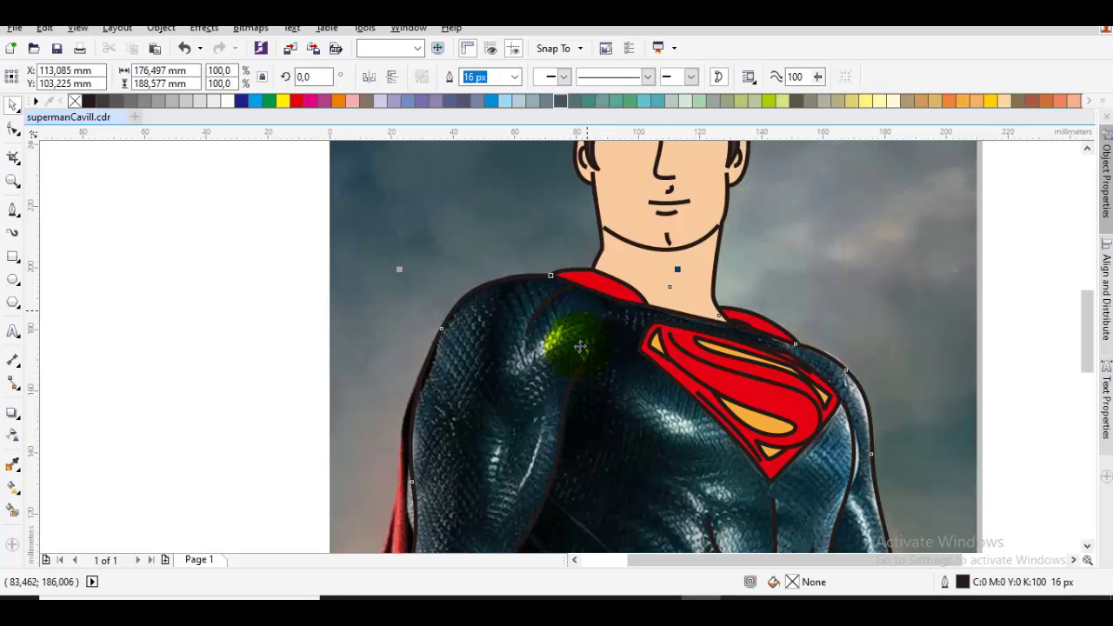
- Draw a crease about 6.4 × 27.5 mm down the upper arm beside the cape and a curve along its forearm towards the cuff
left_click_drag(560, 374, 560, 264)
left_click_drag(523, 334, 536, 280)
key("p")
left_click(514, 246)
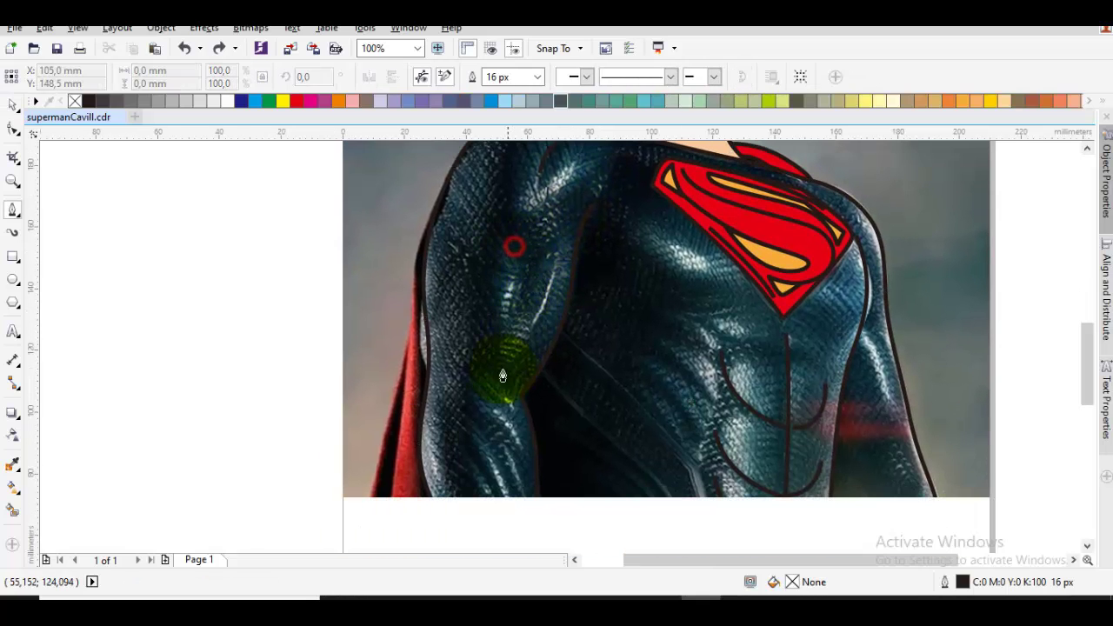
left_click(505, 338)
scroll(509, 347, "down", 3)
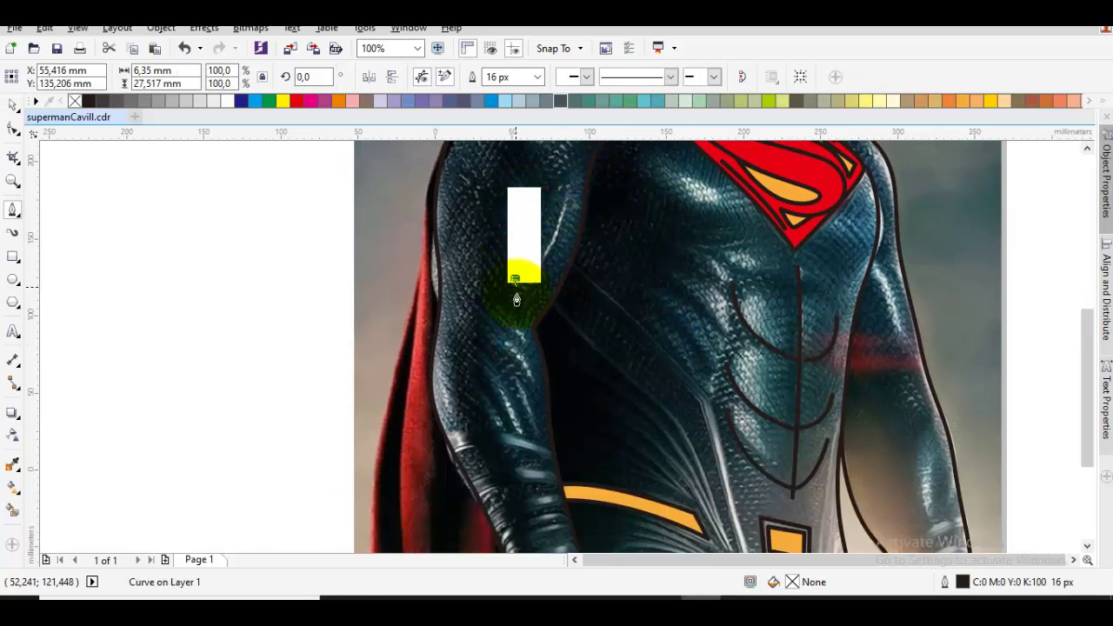
left_click_drag(495, 275, 534, 321)
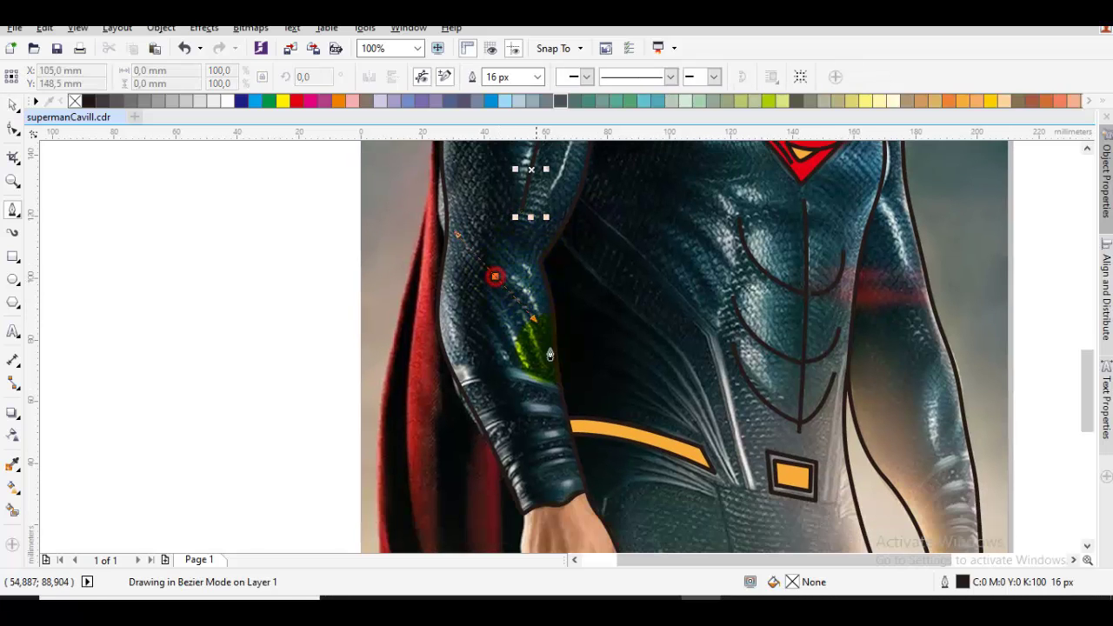
double_click(553, 378)
- Draw the two uppermost fold lines across the forearm cuff beside the cape, the second about 31.1 × 5 mm
scroll(475, 370, "up", 1)
left_click_drag(439, 364, 587, 381)
left_click(645, 412)
left_click_drag(457, 397, 585, 257)
double_click(648, 426)
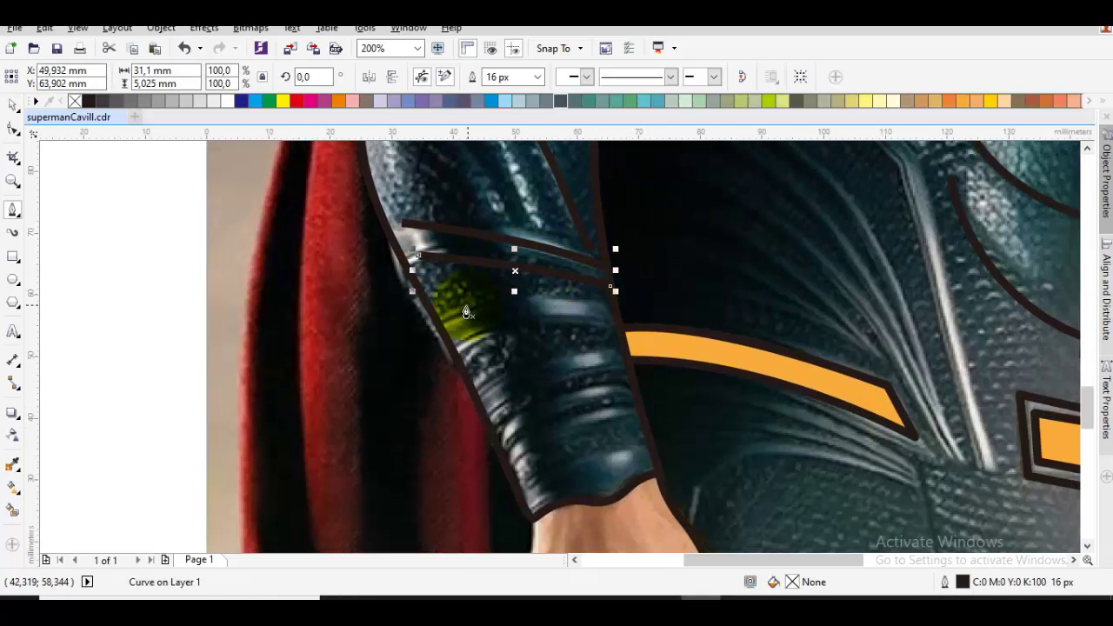
- Draw four arched fold lines below each other across the middle of the cuff, ending on the forearm's inner edge
left_click_drag(442, 321, 311, 349)
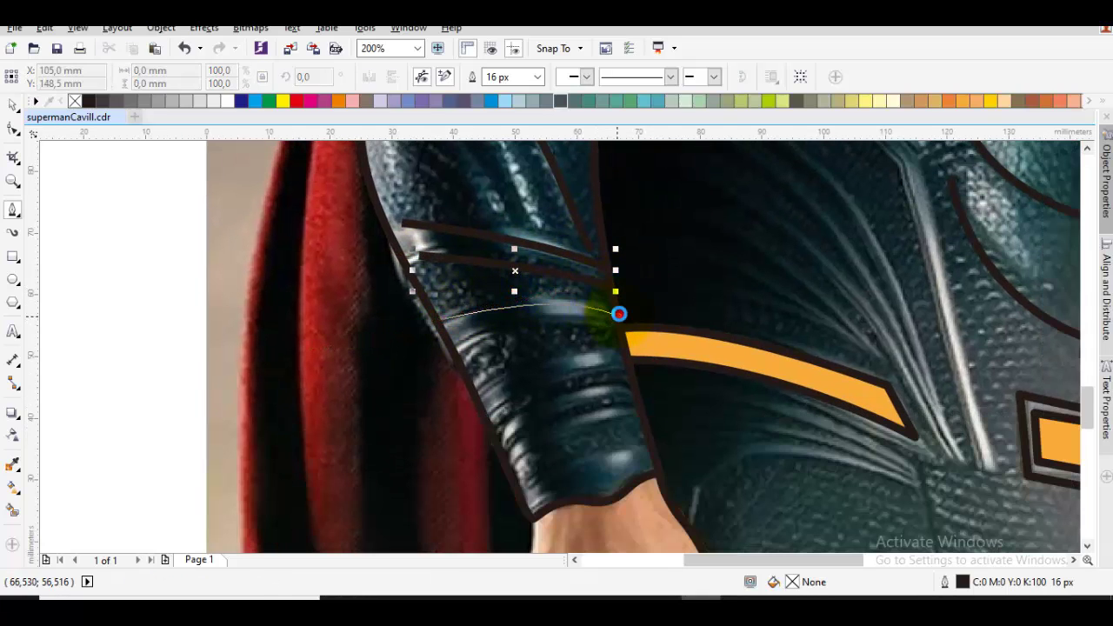
left_click(618, 314)
left_click_drag(458, 339, 588, 333)
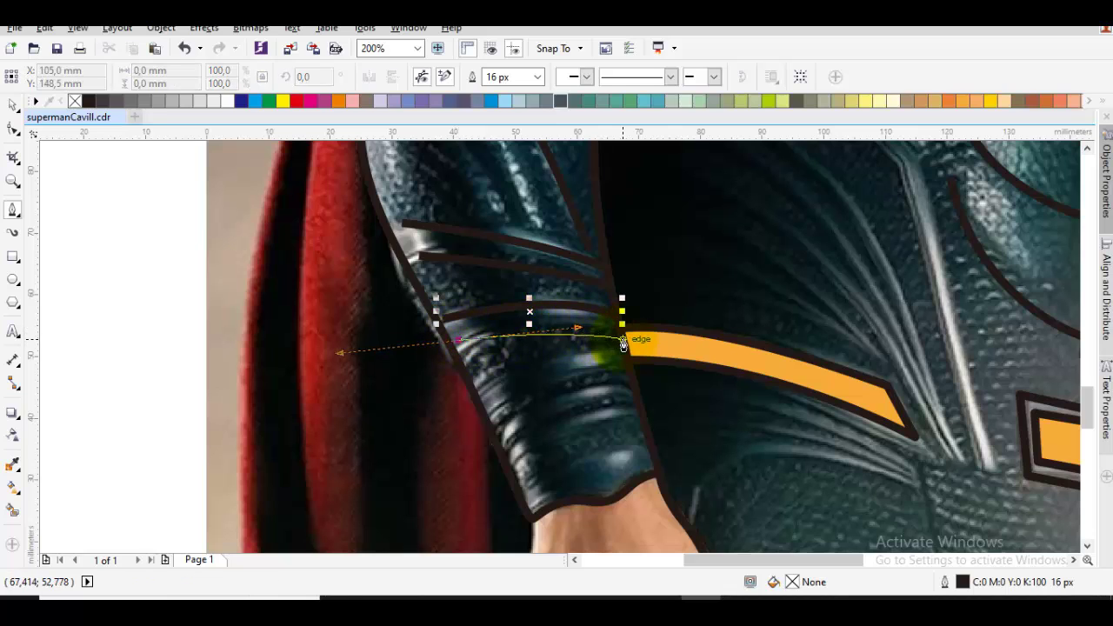
left_click(625, 337)
left_click_drag(477, 380, 571, 333)
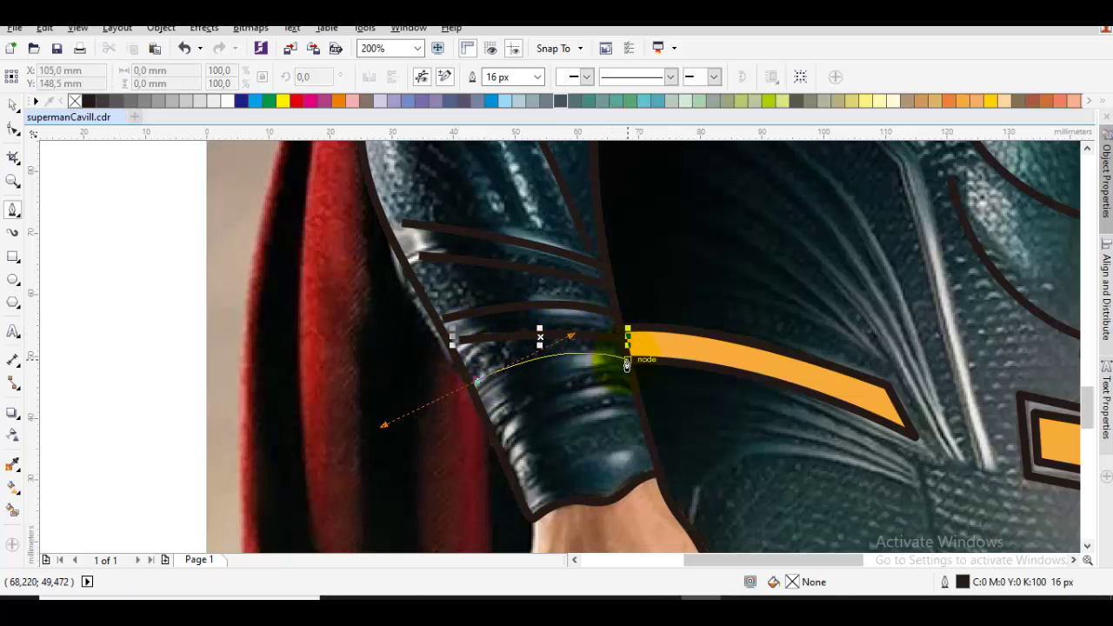
left_click(626, 363)
left_click_drag(491, 408, 582, 365)
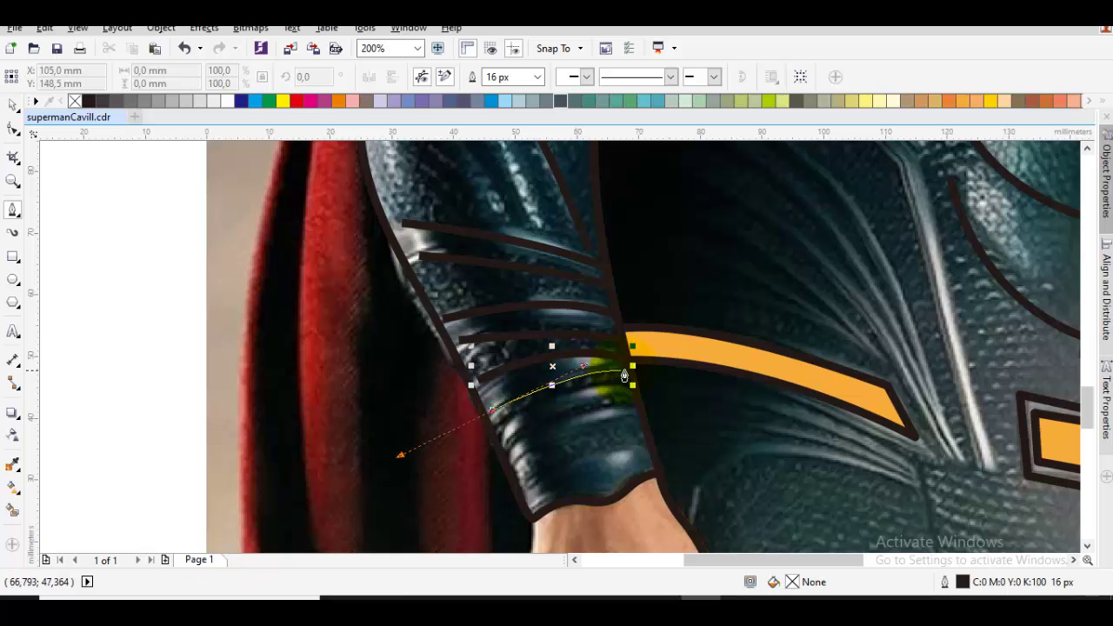
left_click(630, 374)
- Draw two more arched cuff folds below those, about 22.2 × 7.6 mm and 21.4 × 7.5 mm
scroll(524, 432, "up", 1)
left_click_drag(467, 440, 663, 306)
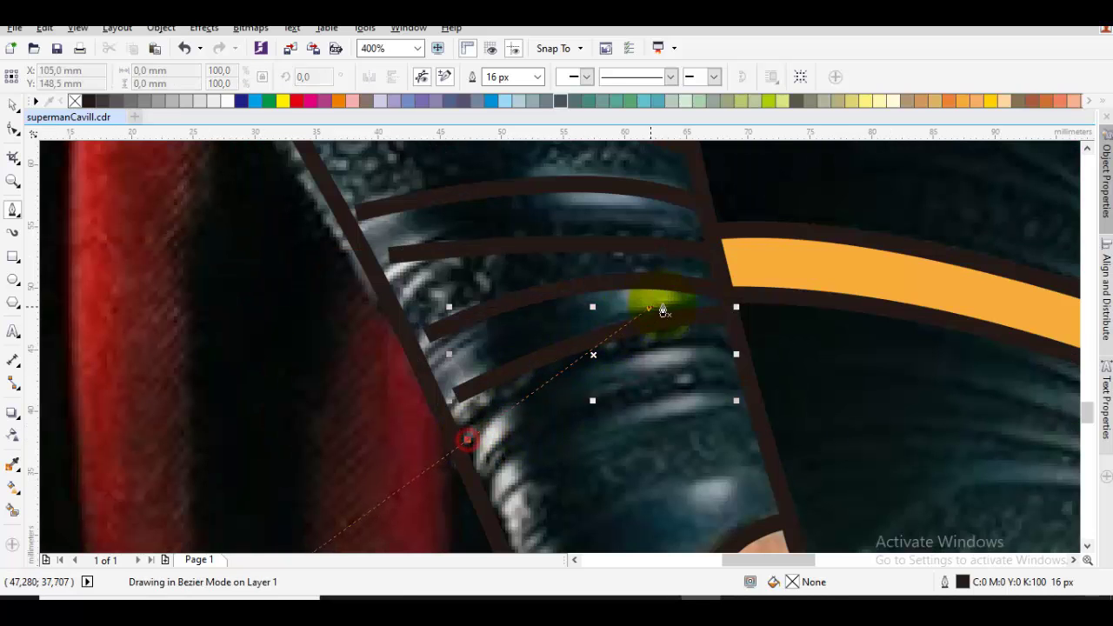
left_click(740, 354)
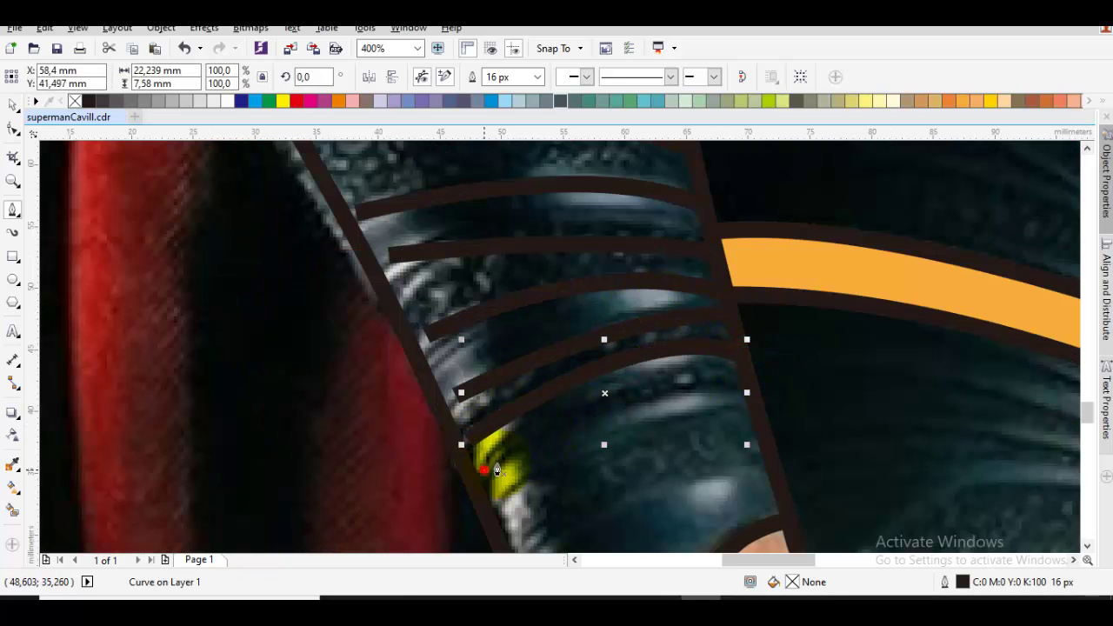
left_click_drag(484, 469, 676, 362)
left_click(748, 379)
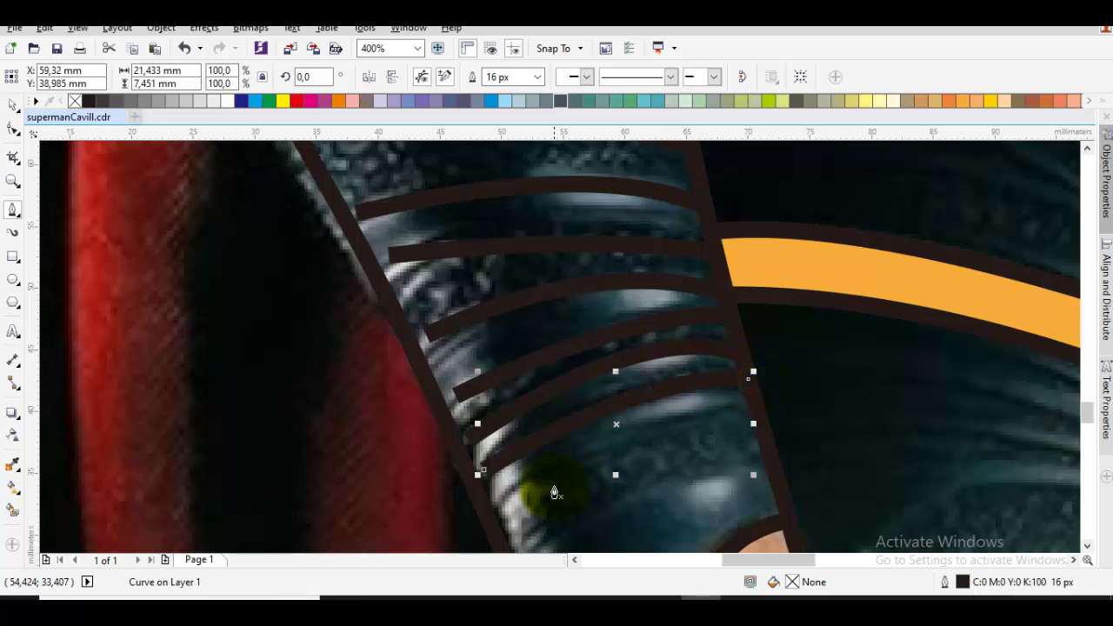
- Draw the last arched cuff fold just above the wrist, about 21.8 × 7.4 mm
left_click_drag(537, 527, 530, 353)
mouse_move(497, 391)
left_mouse_down()
mouse_move(524, 400)
mouse_move(527, 382)
mouse_move(616, 324)
mouse_move(721, 277)
left_mouse_up()
left_click(503, 385)
key("F5")
left_click(769, 299)
key("space")
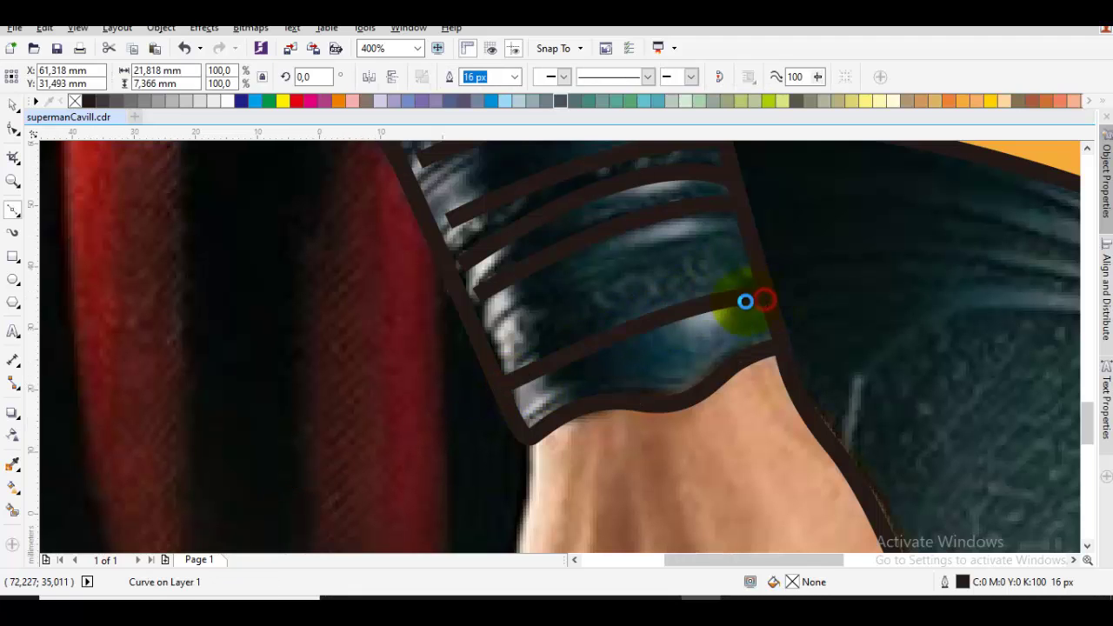
scroll(769, 300, "down", 2)
key("Escape")
- Draw the first suit seam diagonally from the inner elbow across the torso, bending at the waist down to beside the belt buckle
left_click_drag(848, 333, 608, 349)
left_click_drag(677, 308, 630, 387)
scroll(631, 391, "up", 1)
scroll(630, 389, "down", 2)
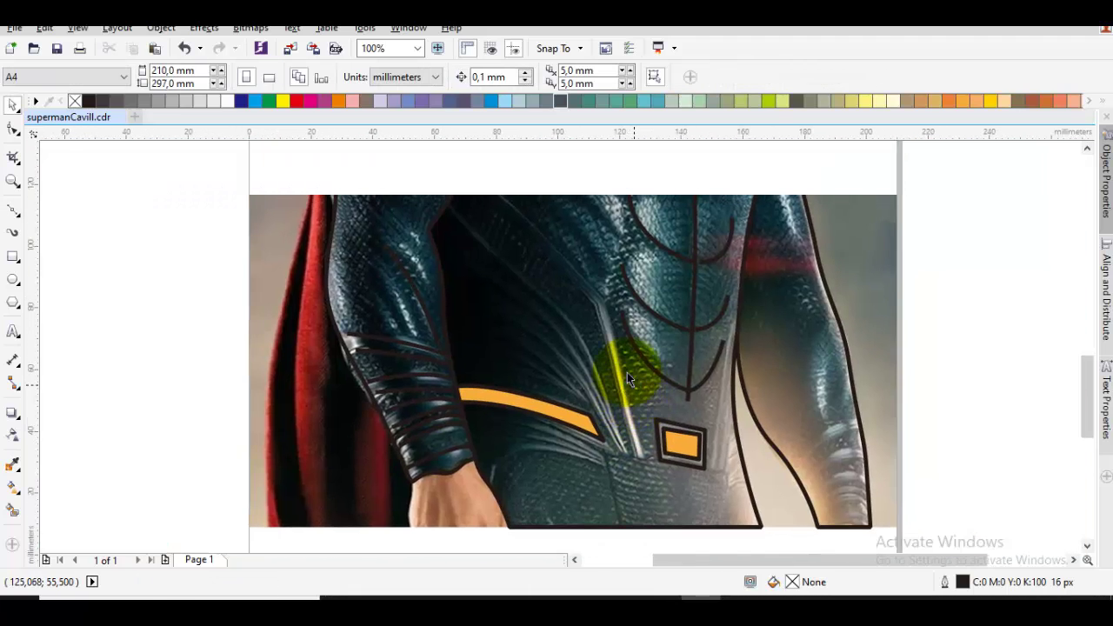
key("space")
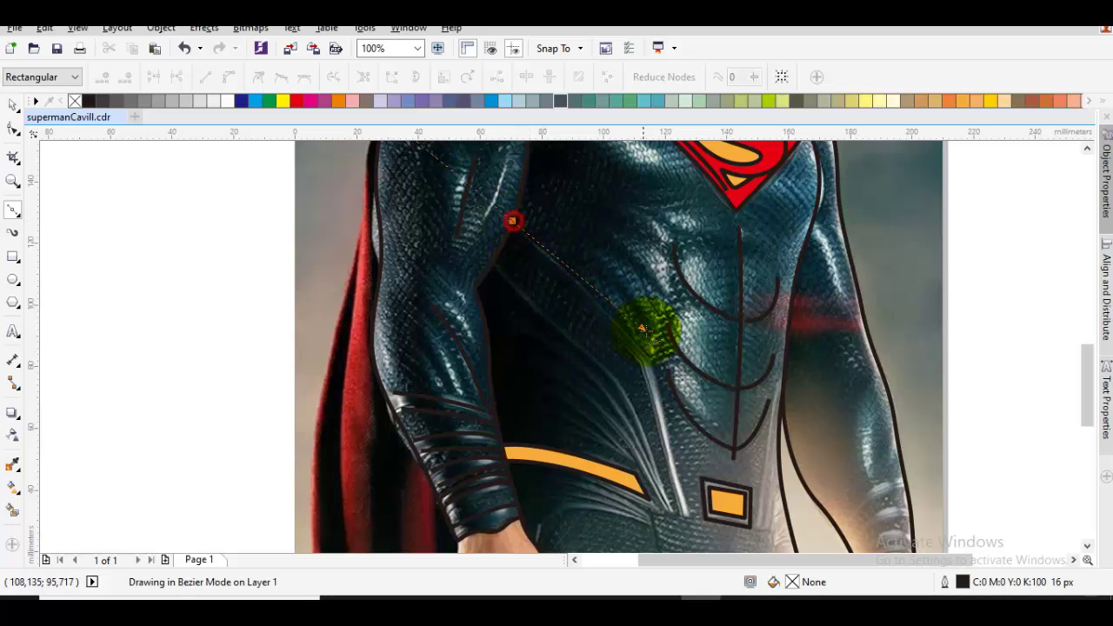
left_click(652, 348)
scroll(665, 439, "down", 2)
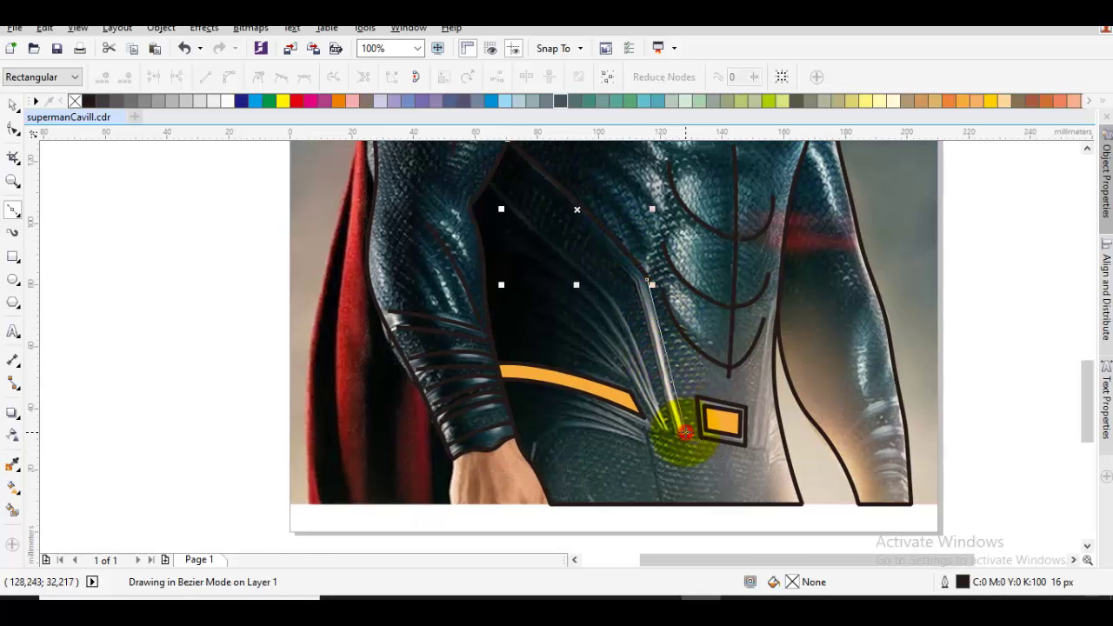
left_click_drag(639, 322, 695, 465)
key("space")
key("Escape")
- Draw a second torso seam parallel to the first, from the inner elbow down to the level of the belt buckle
key("space")
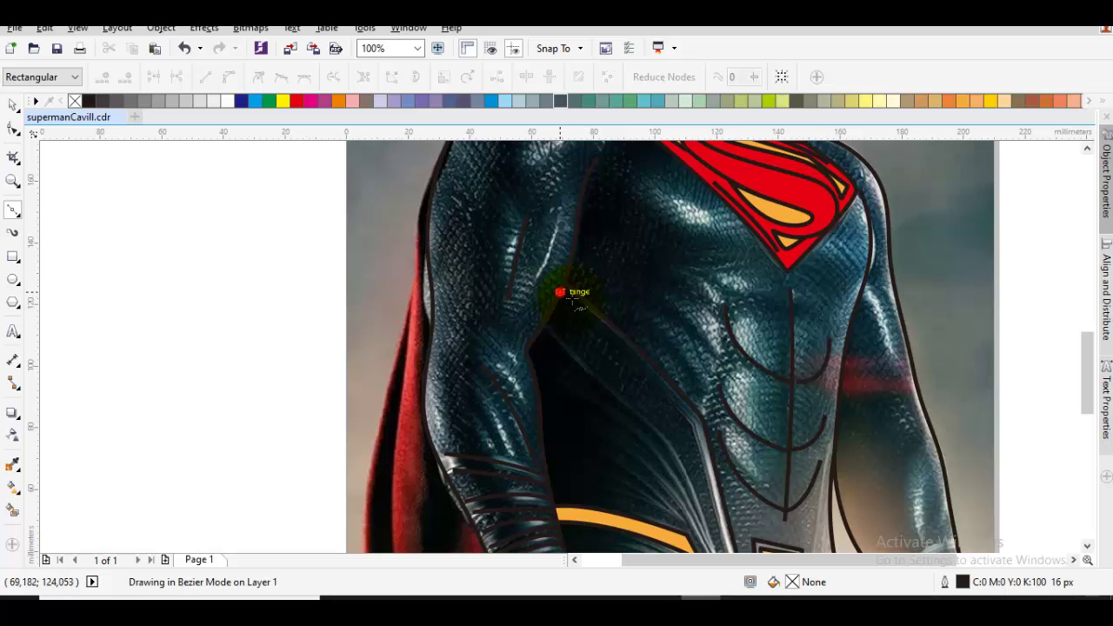
left_click(687, 422)
scroll(688, 416, "down", 3)
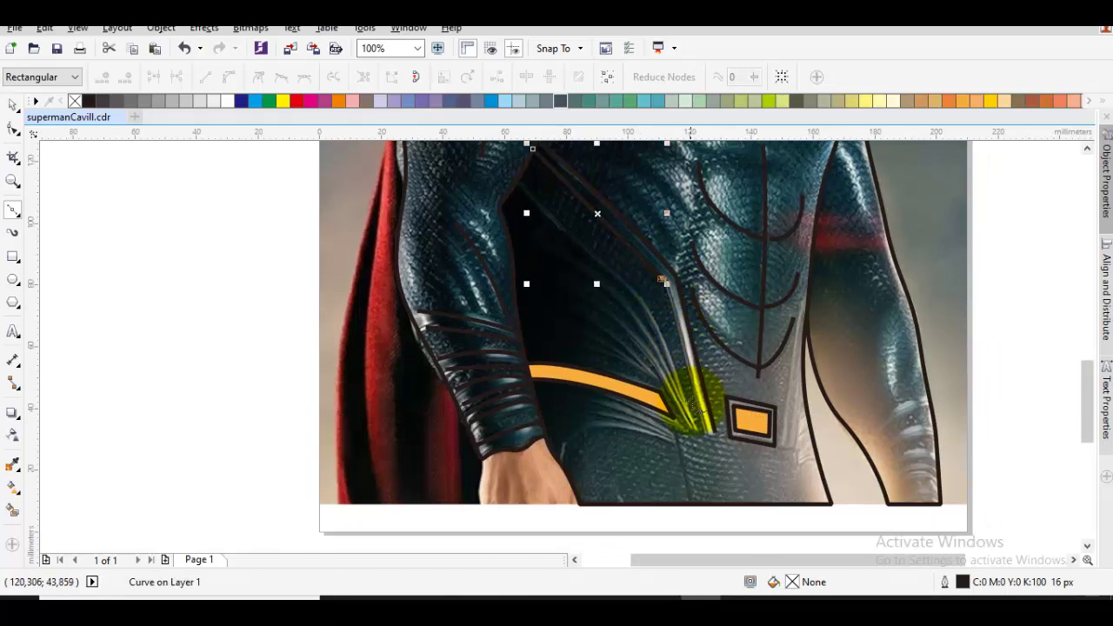
left_click(708, 439)
key("space")
key("Escape")
- Draw a short line linking the pointed end of the orange belt strip with the lower end of the torso seam
left_click_drag(710, 435, 815, 569)
key("space")
left_click_drag(786, 516, 717, 443)
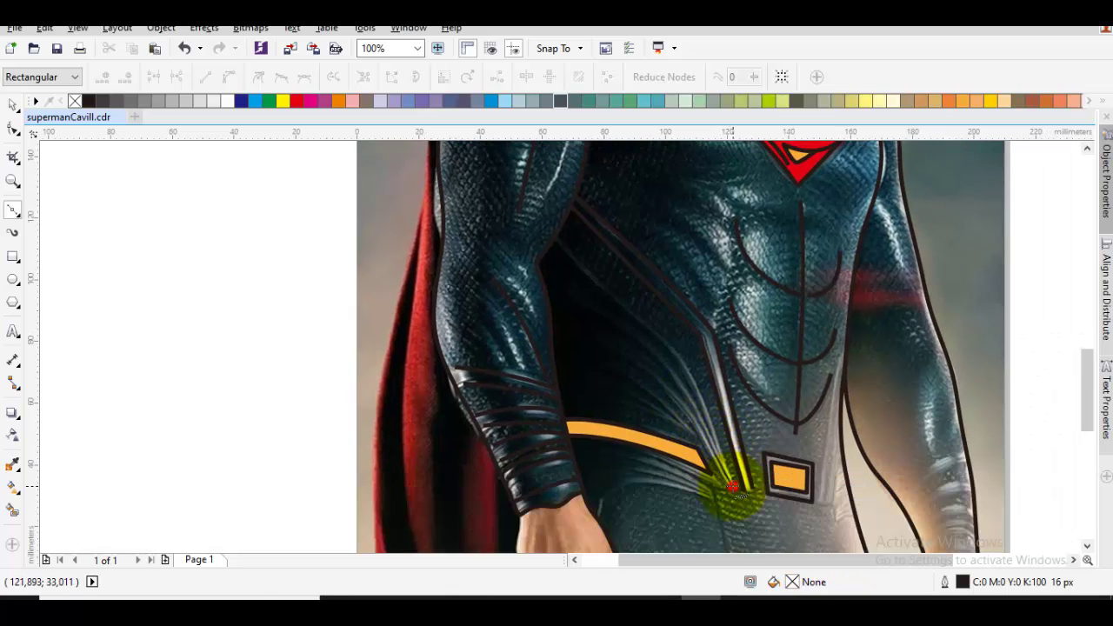
left_click(710, 475)
key("space")
key("Escape")
key("space")
- Draw a third torso seam from the forearm's inner edge, bending at the waist to end near the belt strip's tip
scroll(716, 478, "up", 1)
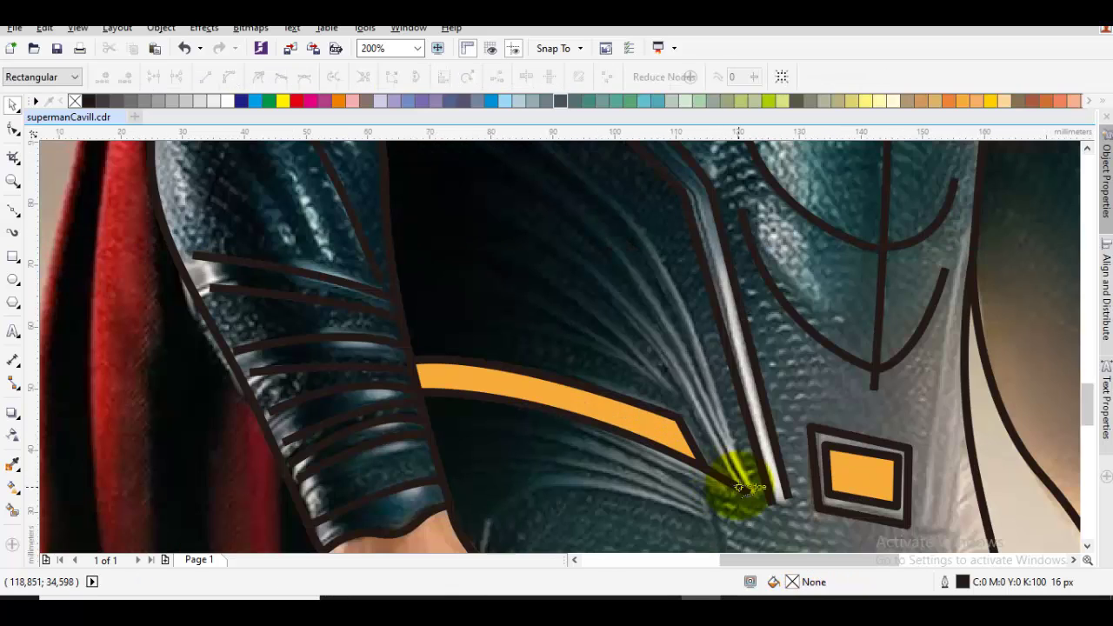
scroll(743, 484, "down", 2)
scroll(717, 430, "up", 1)
left_click(578, 251)
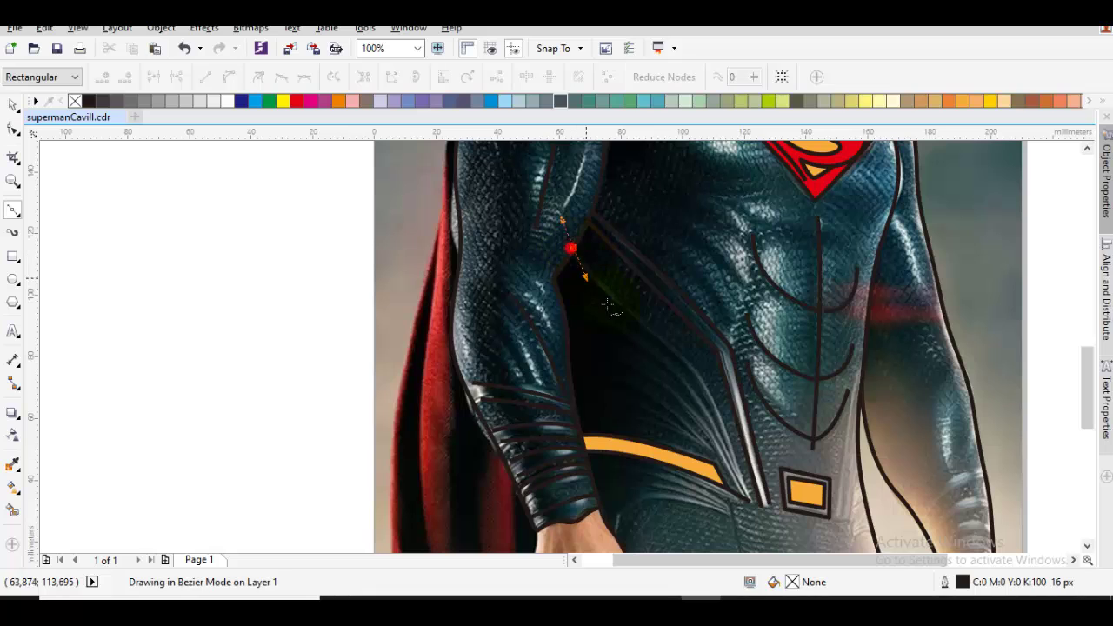
left_click(700, 374)
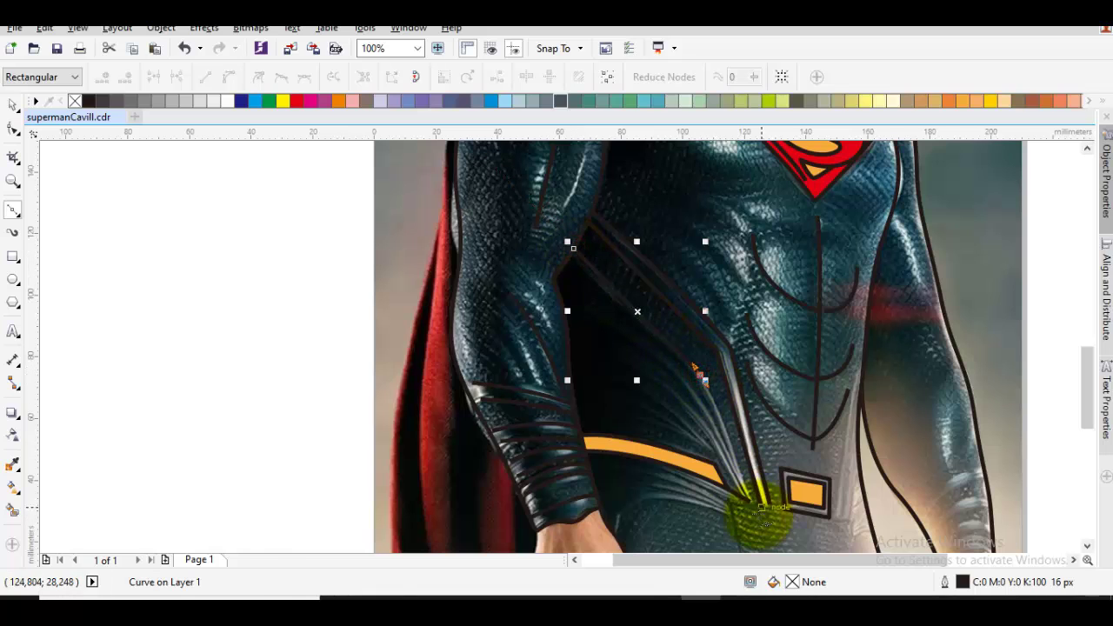
left_click_drag(757, 532, 756, 532)
key("space")
key("Escape")
- Draw two lower seam curves fanning from the forearm's inner edge and converging beside the belt strip's tip
left_click_drag(690, 413, 706, 418)
key("space")
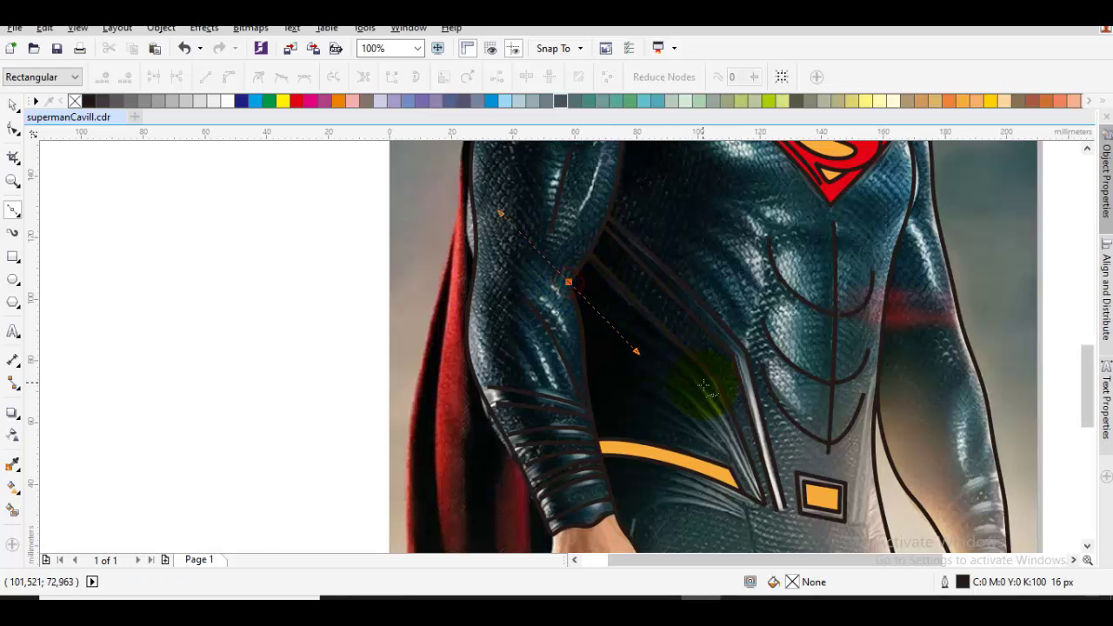
left_click(702, 392)
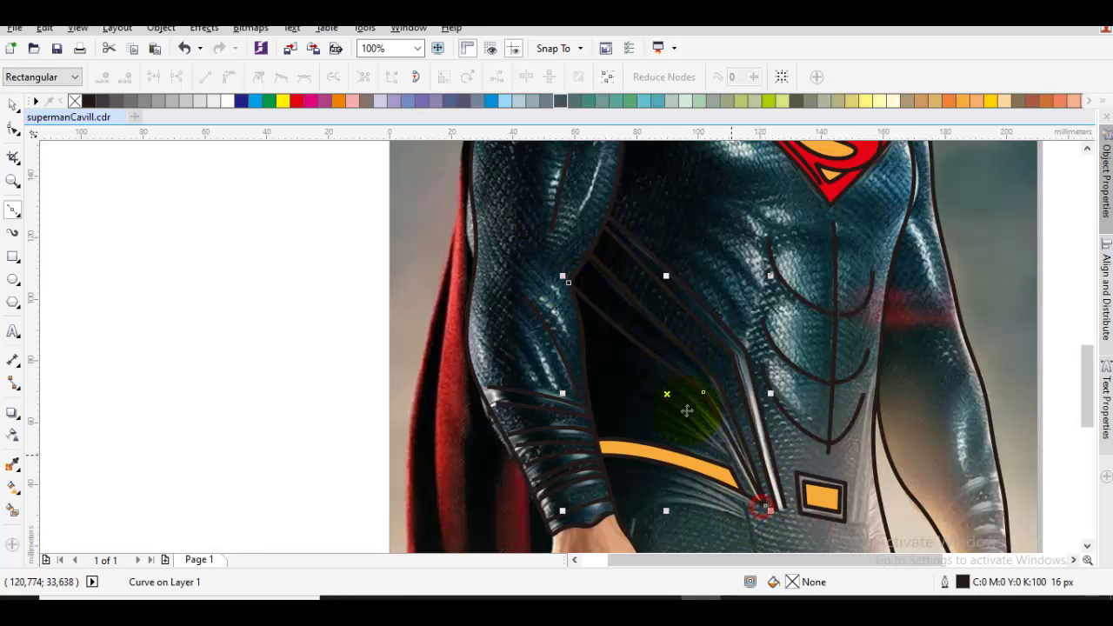
key("space")
left_click_drag(597, 355, 708, 445)
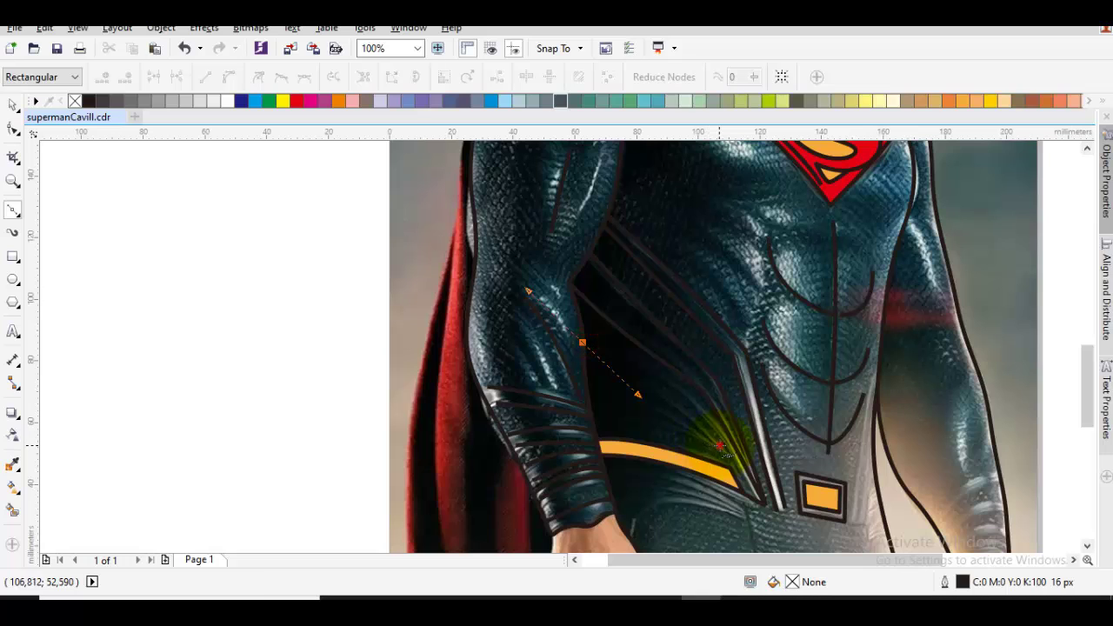
left_click(765, 504)
key("space")
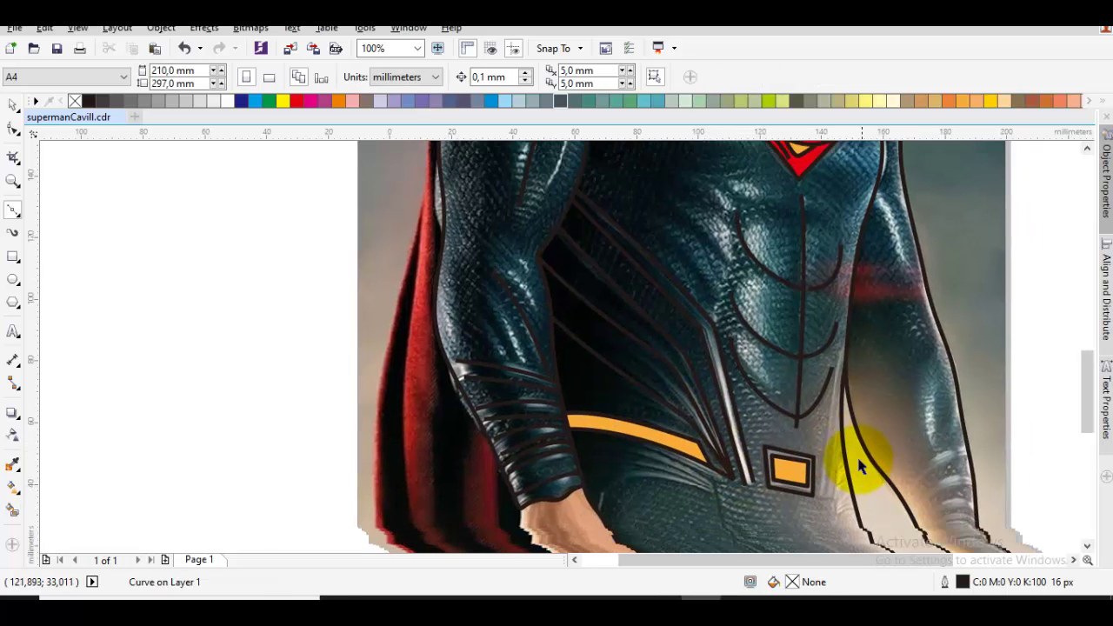
- Draw two seam lines down the far side of the waist, between the belt buckle and the body's outer edge
key("space")
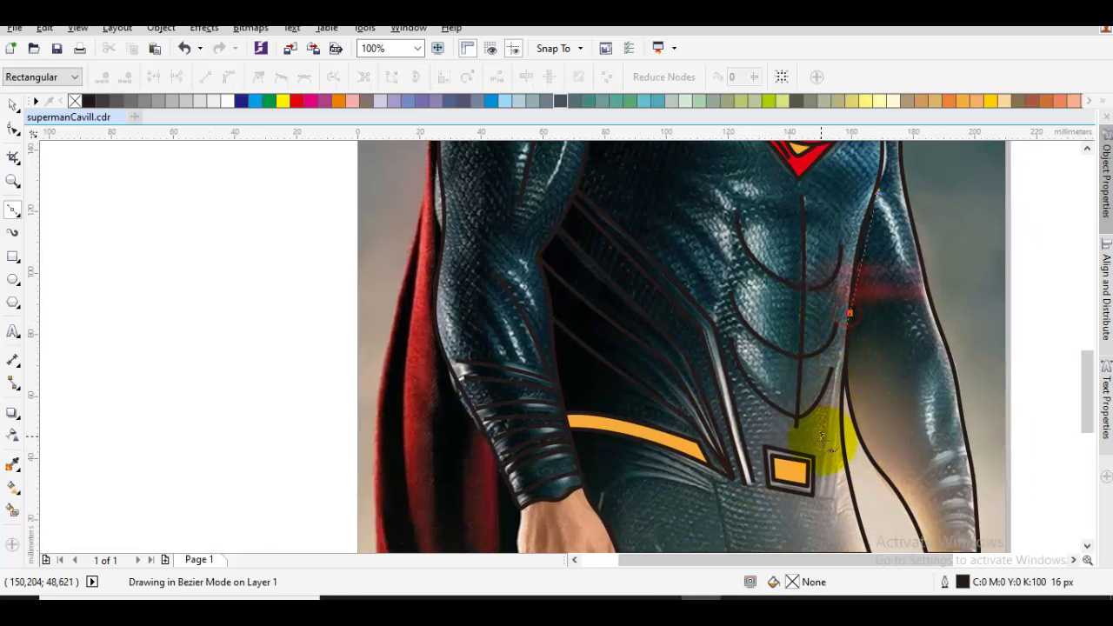
left_click(825, 448)
key("space")
scroll(826, 500, "up", 2)
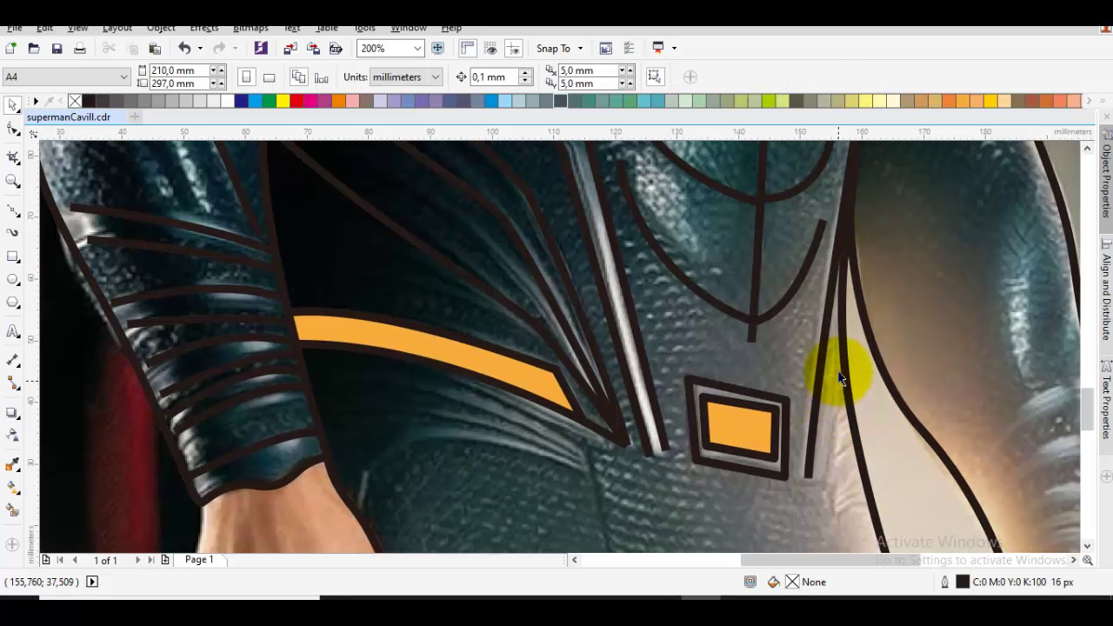
left_click(841, 315)
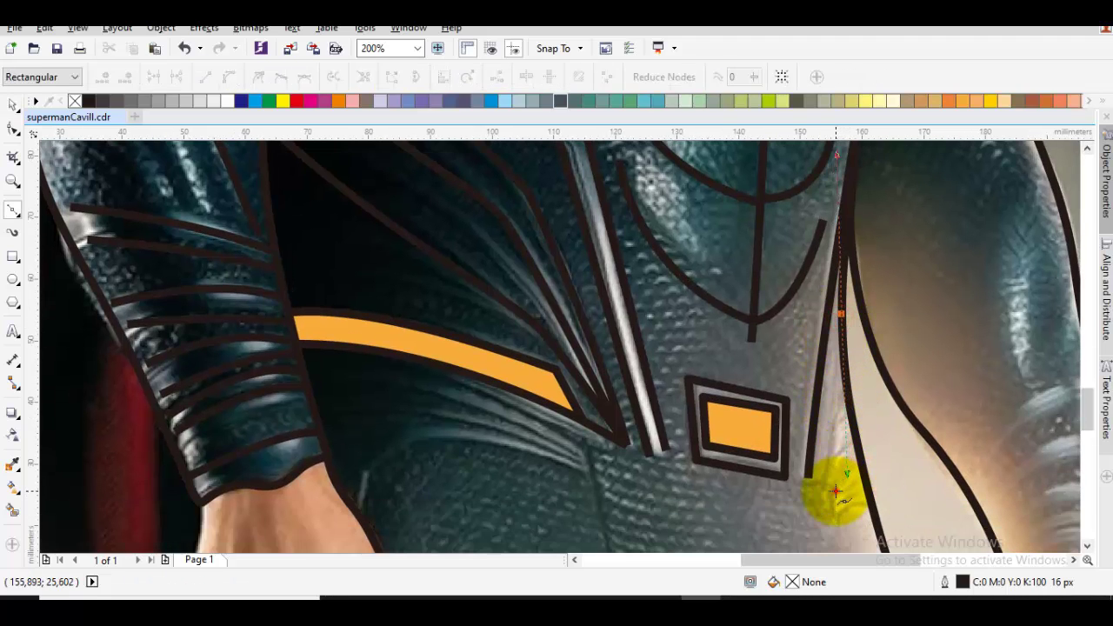
left_click(837, 491)
key("space")
- Draw a short curve at the far hip, from the body's outer edge to below the waist seams
key("space")
left_click(865, 478)
left_click(840, 507)
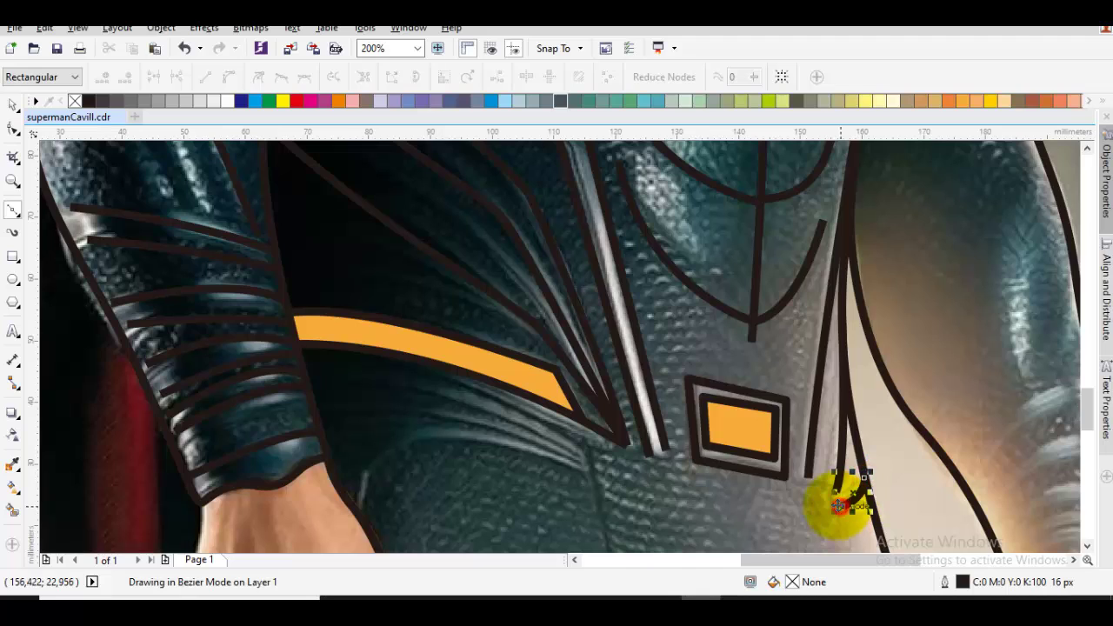
key("space")
- Draw a curve over the near thigh, rising from the wrist and running across to below the belt strip's tip
scroll(837, 509, "down", 1)
mouse_move(777, 450)
left_mouse_down()
mouse_move(765, 432)
mouse_move(764, 296)
left_mouse_up()
left_click_drag(761, 334, 786, 375)
key("space")
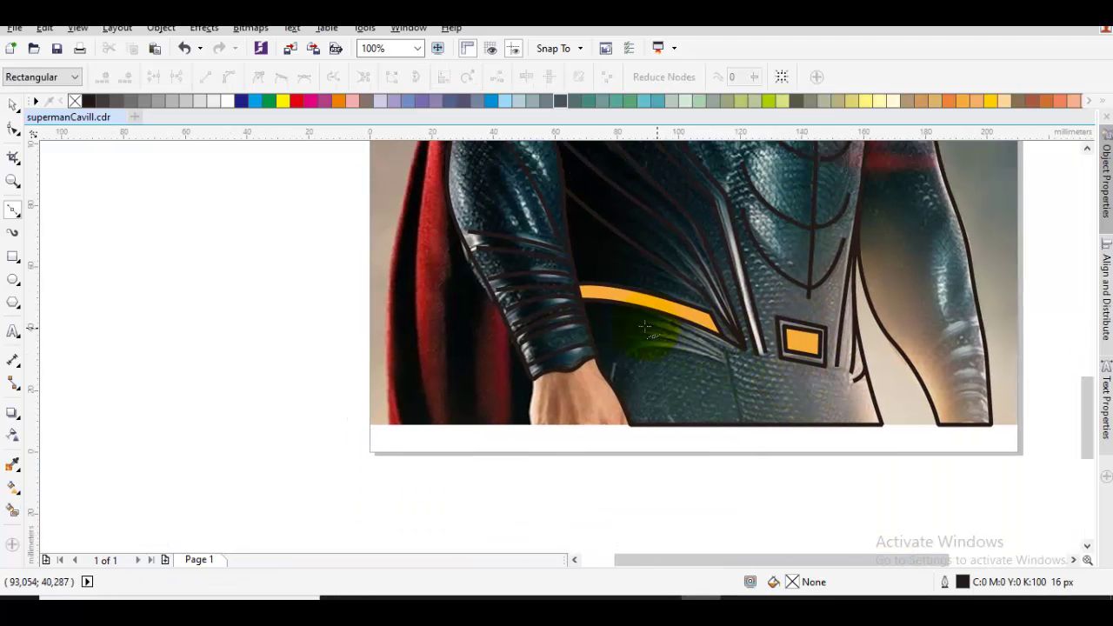
left_click(723, 363)
key("space")
- Draw a line from the thigh curve's inner end down to the bottom edge of the body outline
left_click(820, 395)
left_click_drag(820, 394, 754, 371)
scroll(755, 370, "up", 1)
key("space")
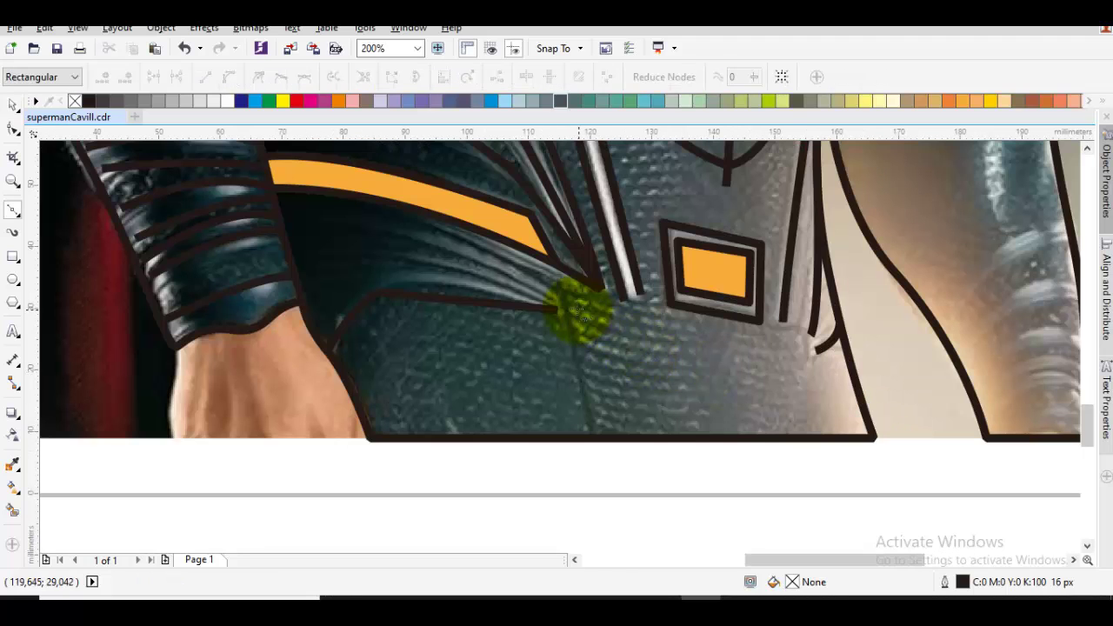
left_click(612, 437)
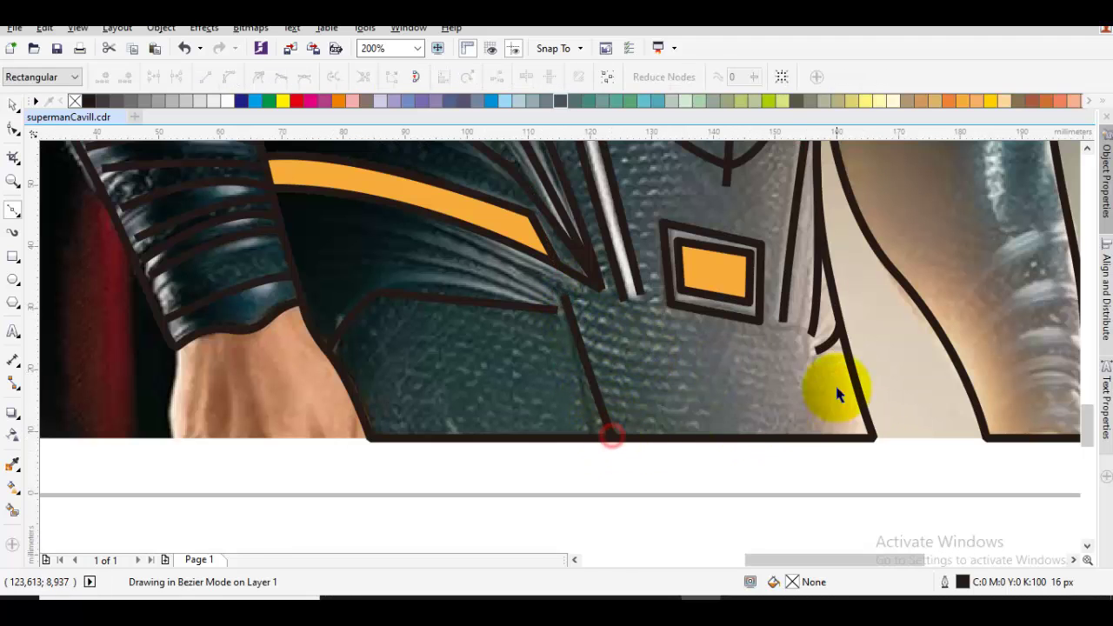
key("space")
- Draw a line from the short hip curve's inner end down to the body outline's bottom edge
key("space")
left_click(810, 345)
left_click(799, 437)
key("space")
key("Escape")
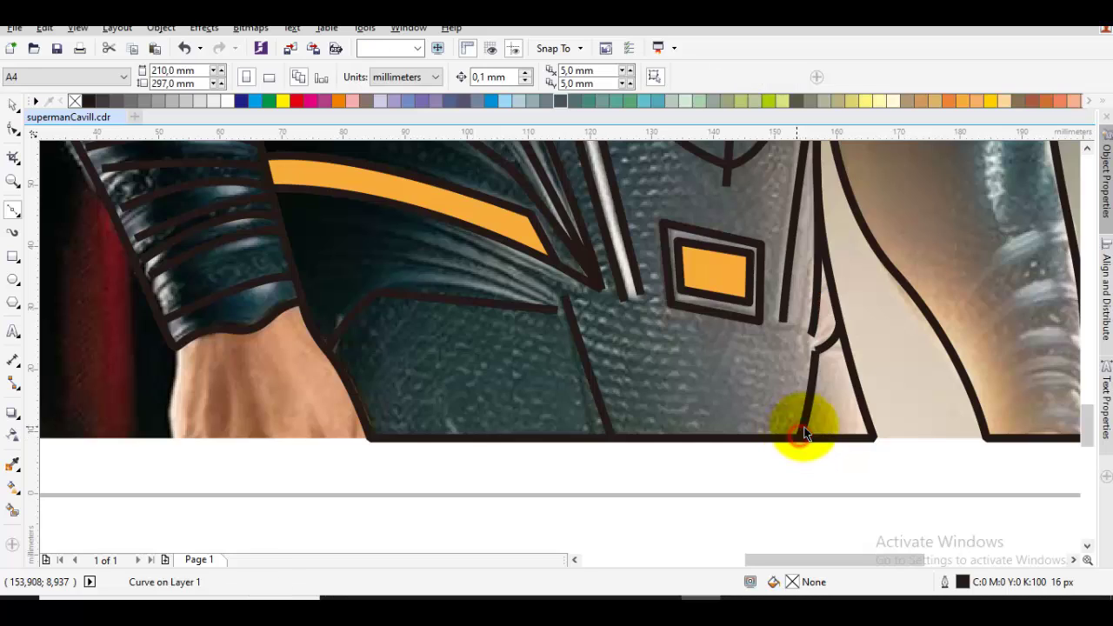
- Draw the two uppermost arched fold lines across the cuff of the forearm farther from the cape
scroll(806, 435, "down", 1)
key("space")
scroll(871, 383, "up", 1)
left_click_drag(811, 417, 947, 313)
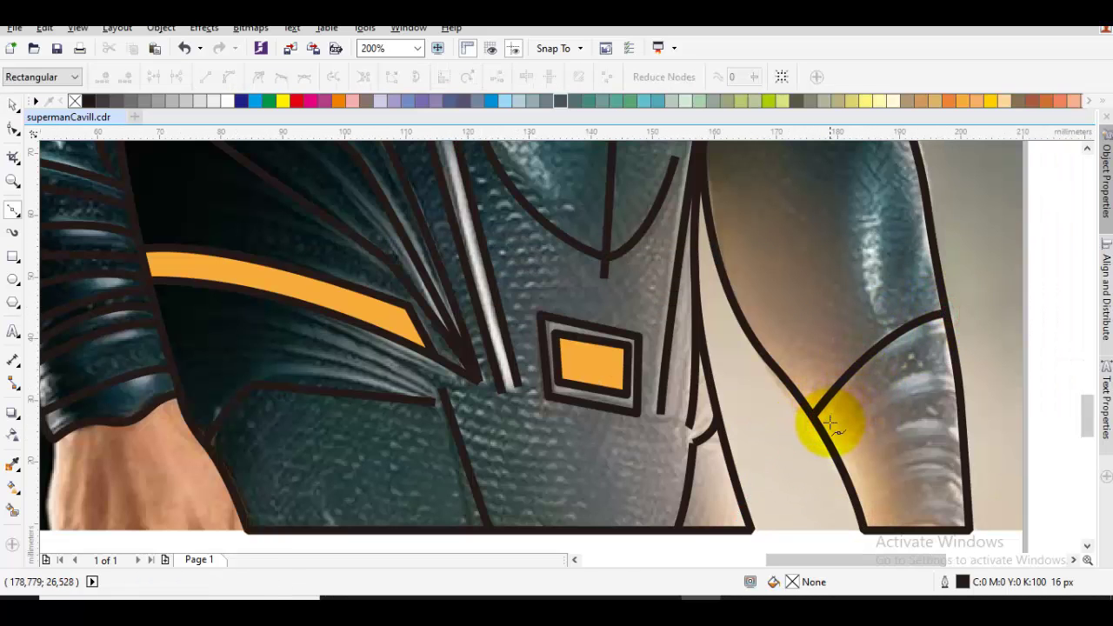
left_click_drag(831, 423, 887, 345)
left_click(950, 333)
key("Escape")
- Draw three more arched fold lines across the middle of the cuff on the forearm farther from the cape
left_click_drag(842, 429, 914, 402)
left_click_drag(848, 442, 914, 397)
left_click(960, 399)
key("Escape")
left_click_drag(848, 461, 921, 406)
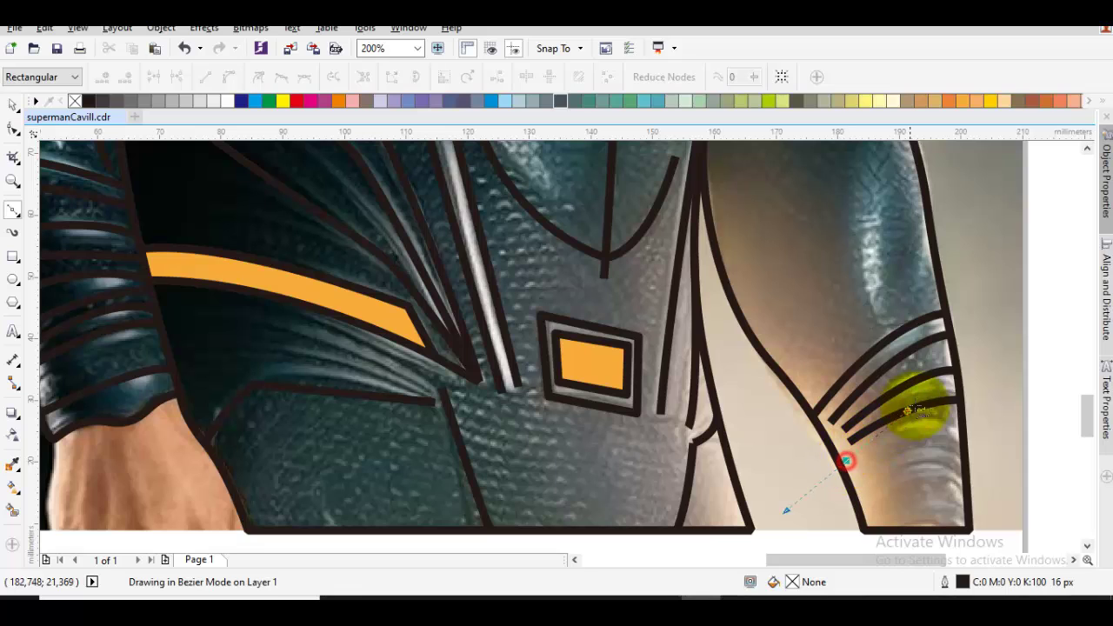
left_click(961, 437)
key("Escape")
- Draw the three lowest arched fold lines across the same cuff, the last one starting at the photo's bottom edge
left_click_drag(853, 475, 921, 449)
left_click(960, 461)
key("Escape")
left_click_drag(861, 501, 930, 474)
left_click(965, 490)
key("Escape")
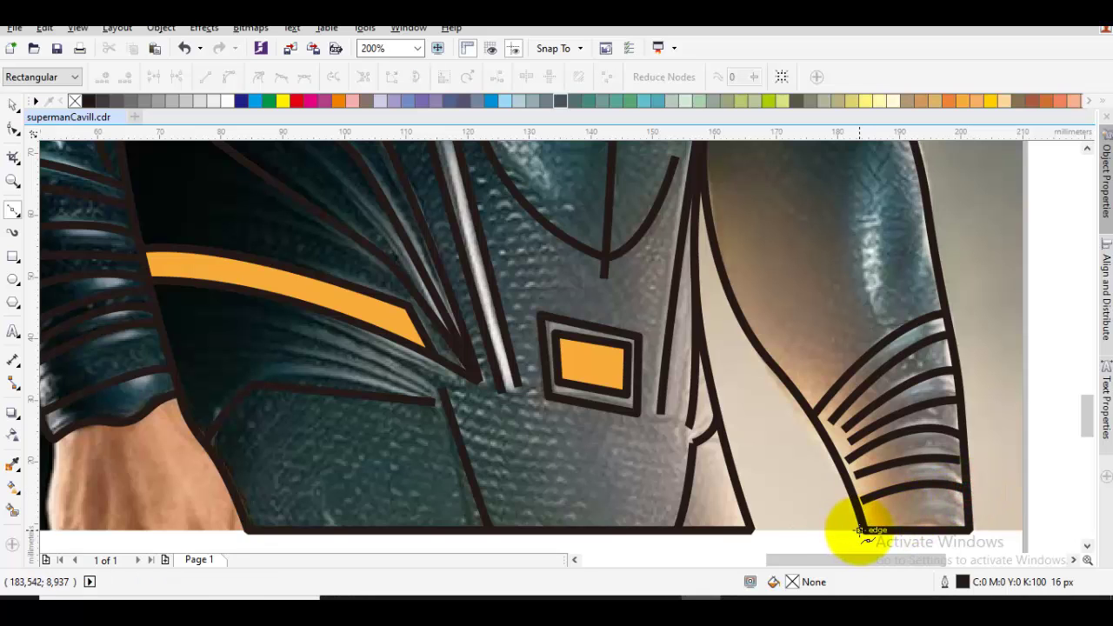
left_click_drag(861, 529, 932, 506)
left_click(969, 525)
key("Escape")
- Draw two short muscle curves across the upper arm farther from the cape, around the lower biceps
scroll(961, 469, "down", 1)
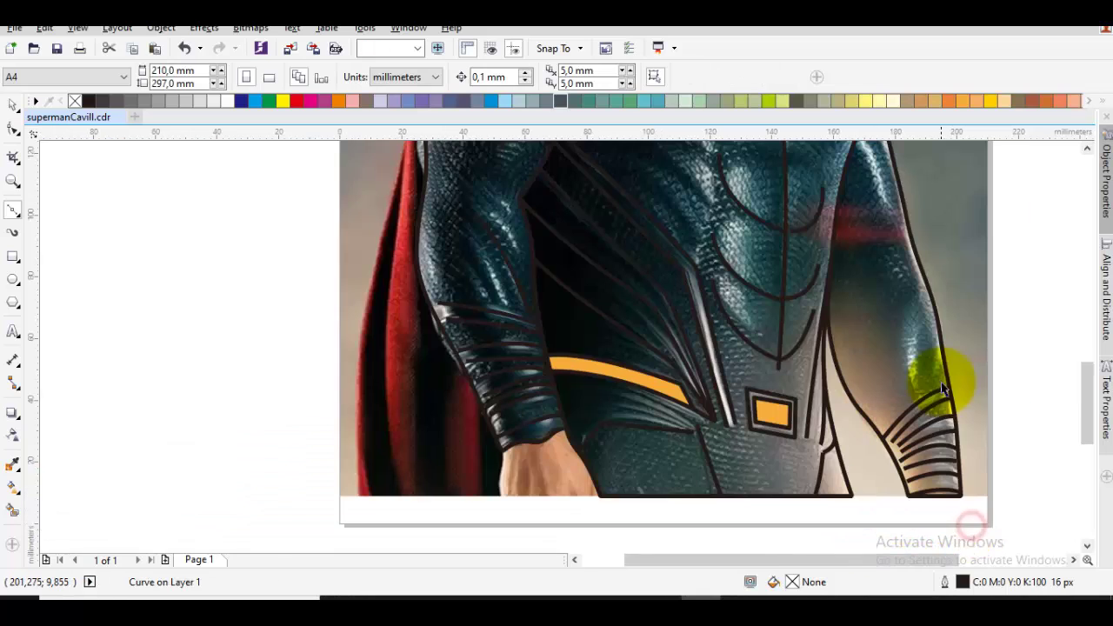
left_click_drag(902, 256, 855, 311)
scroll(857, 266, "up", 2)
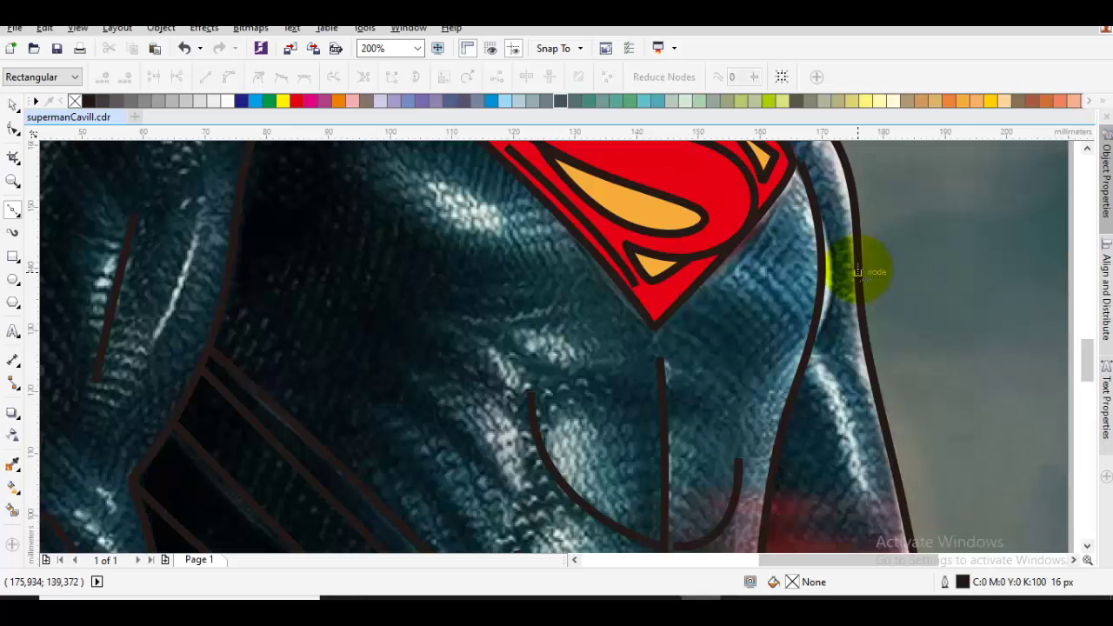
left_click(855, 221)
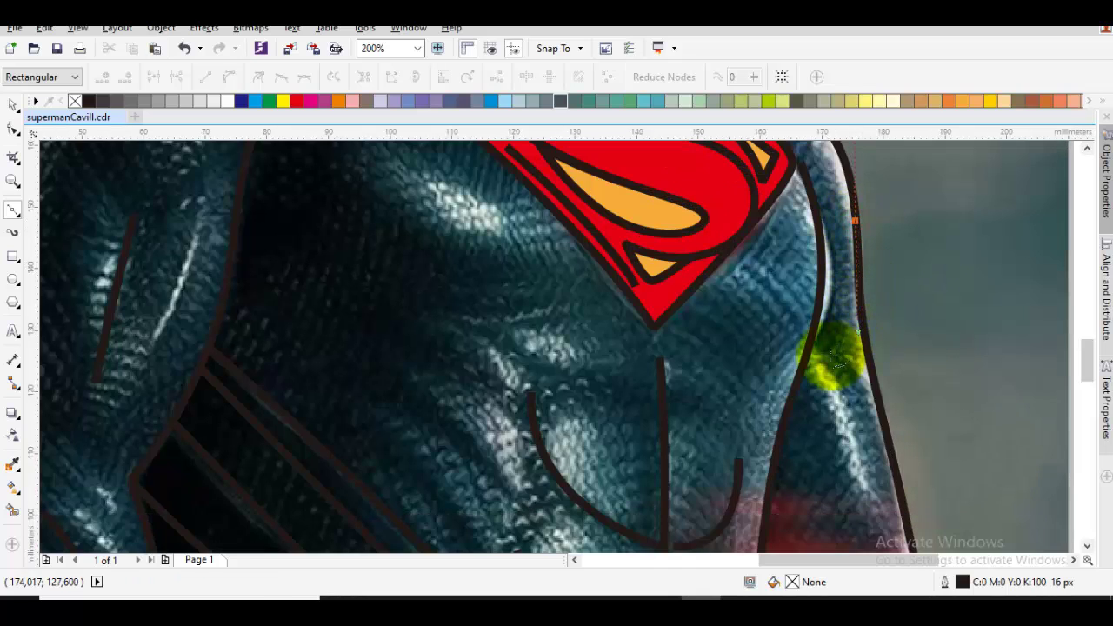
left_click(832, 363)
scroll(832, 363, "down", 3)
left_click_drag(811, 239, 884, 309)
left_click(885, 315)
key("space")
- Try to fill the suit outline with a near-black color sampled from the photo's chest
scroll(864, 346, "down", 1)
left_click_drag(846, 385, 845, 343)
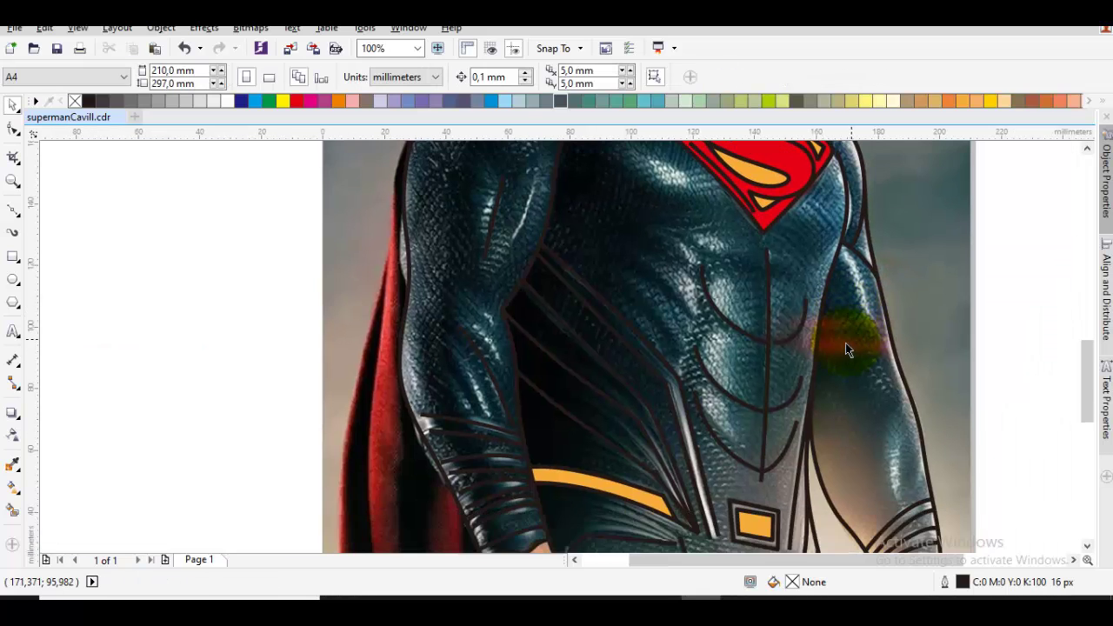
left_click_drag(630, 244, 663, 327)
key("i")
left_click(619, 258)
left_click(652, 236)
scroll(666, 246, "down", 1)
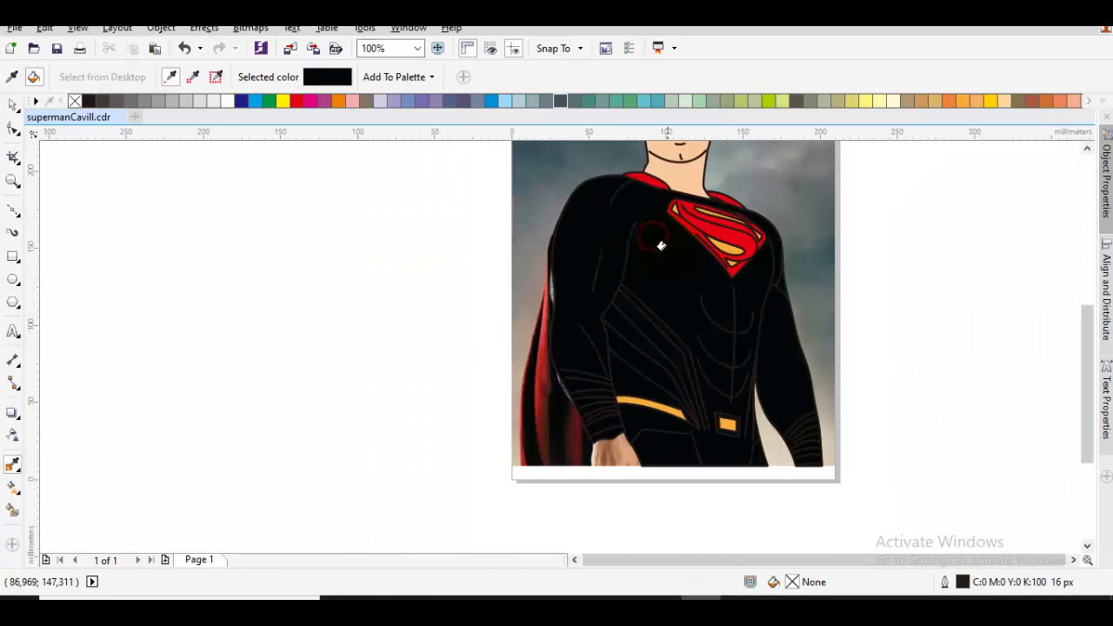
left_click_drag(669, 249, 674, 276)
key("ctrl+z")
- Sample a dark teal from the chest area of the photo and fill the suit outline with it
key("space")
key("space")
left_click(673, 268)
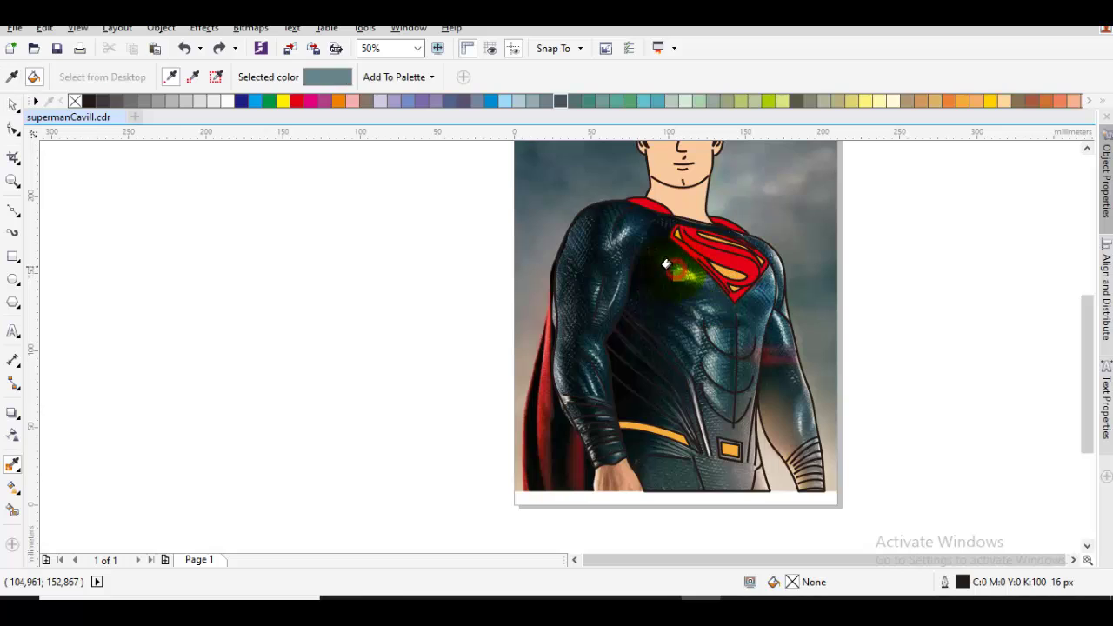
key("space")
key("space")
left_click(664, 255)
left_click(660, 253)
left_click(666, 248)
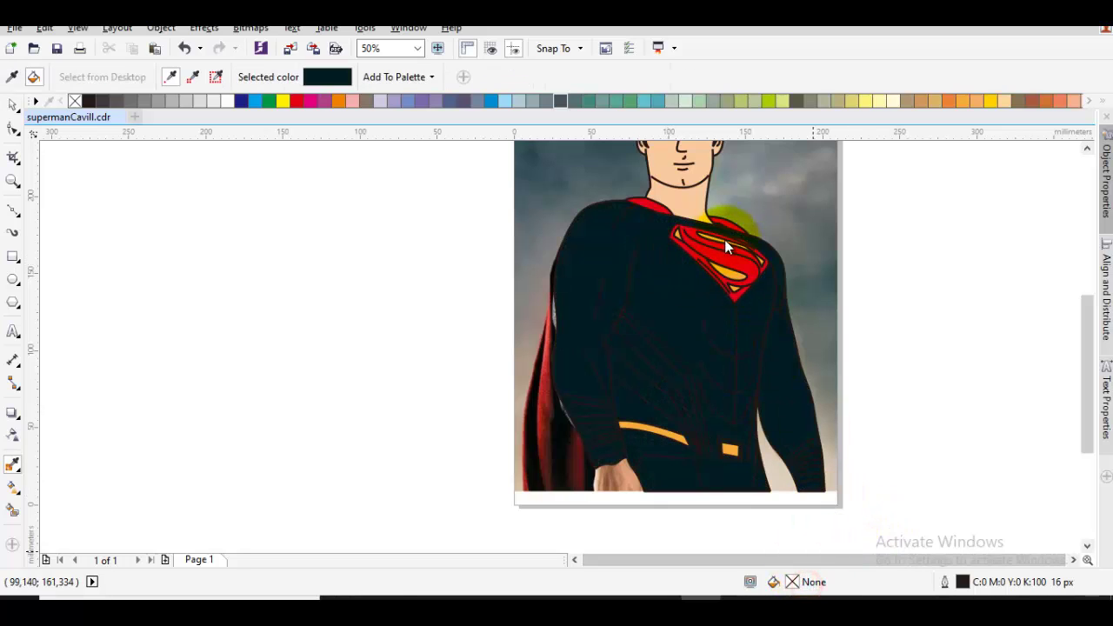
- Change the suit's fill to a dark navy blue mixed in the CMYK model and apply it to the body outline
key("shift+F11")
left_click(752, 189)
left_click(680, 231)
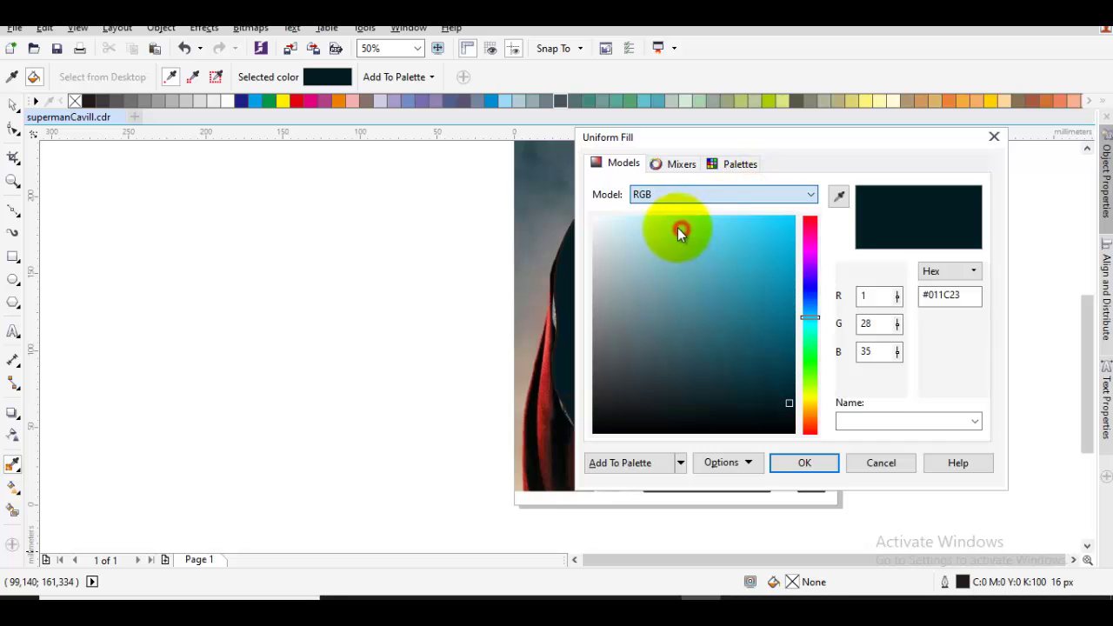
left_click(657, 196)
left_click(655, 217)
left_click(650, 399)
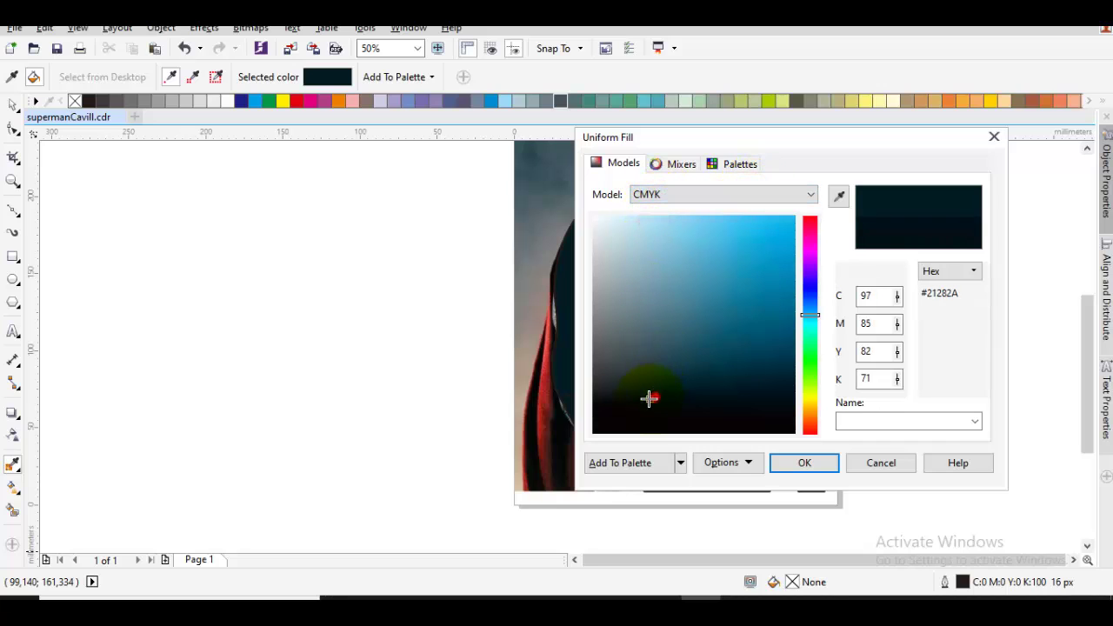
left_click_drag(650, 398, 653, 373)
left_click_drag(799, 370, 810, 304)
left_click_drag(684, 370, 685, 371)
left_click(793, 465)
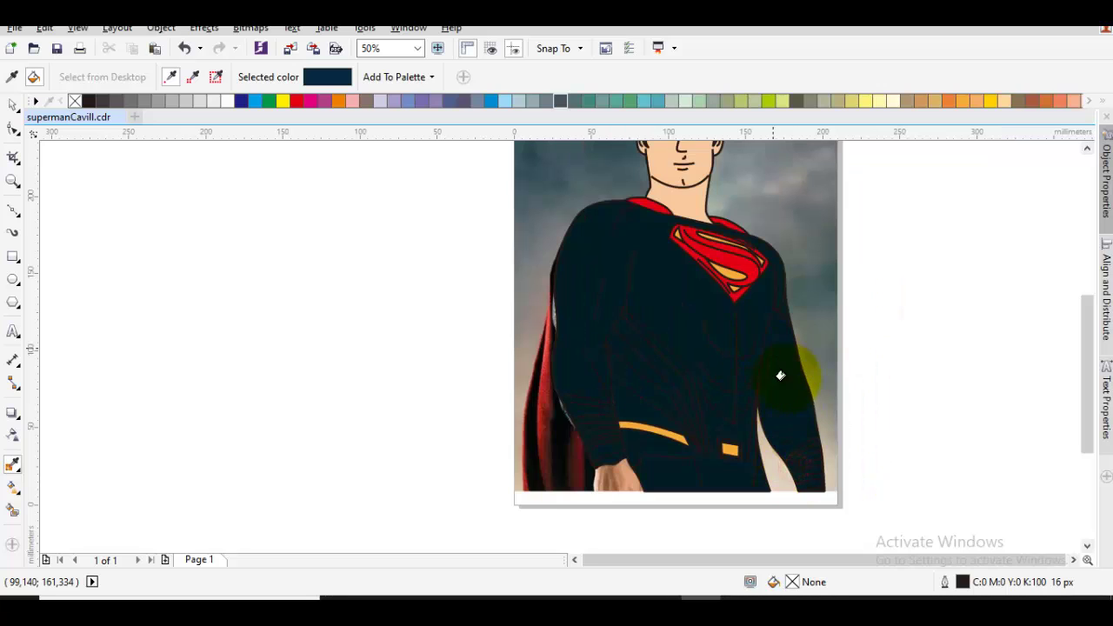
left_click(787, 382)
left_click_drag(781, 384, 746, 351)
scroll(747, 351, "down", 1)
key("space")
left_click(858, 368)
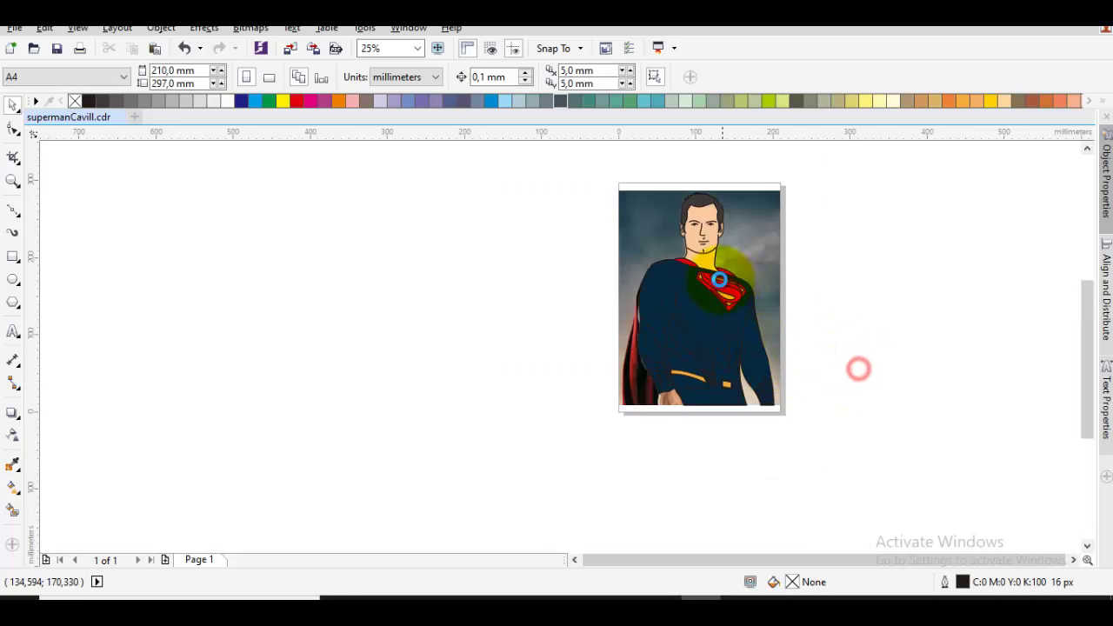
- Trace the cape's outer edge from the shoulder of the near arm down to the photo's bottom edge
scroll(719, 279, "up", 1)
scroll(681, 330, "up", 1)
key("F10")
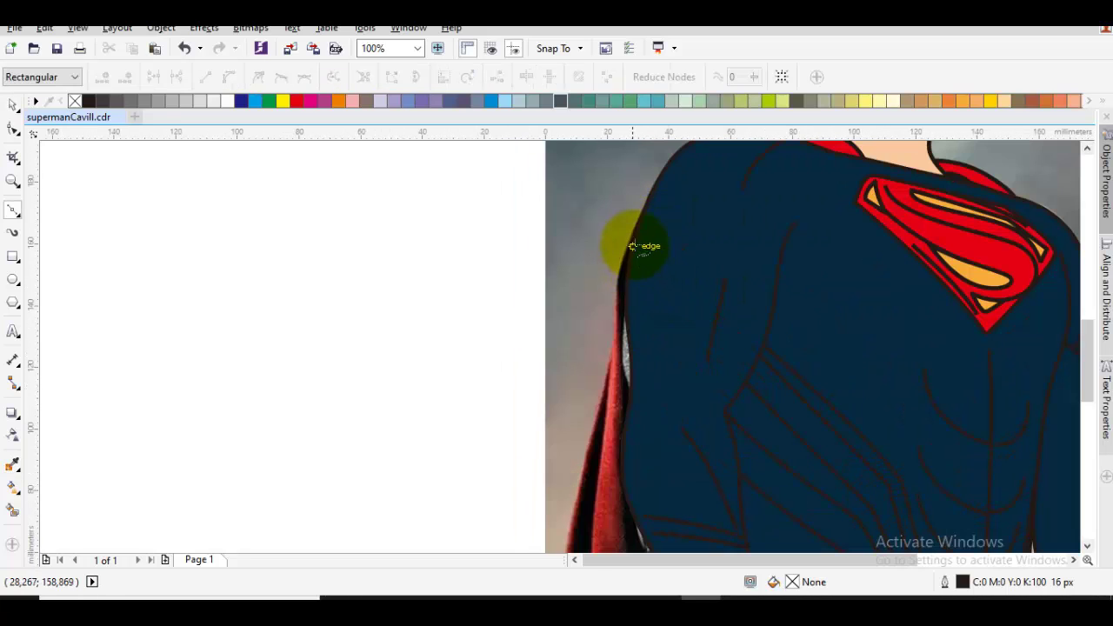
left_click(642, 217)
left_click_drag(600, 373, 616, 268)
left_click(618, 258)
left_click_drag(601, 306, 588, 381)
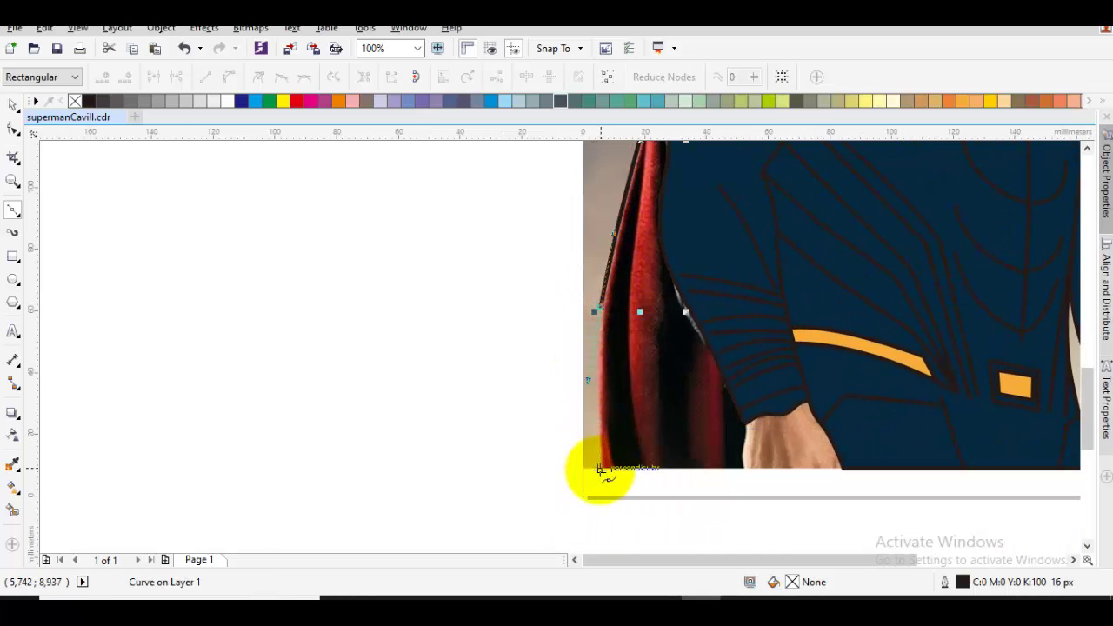
left_click(601, 470)
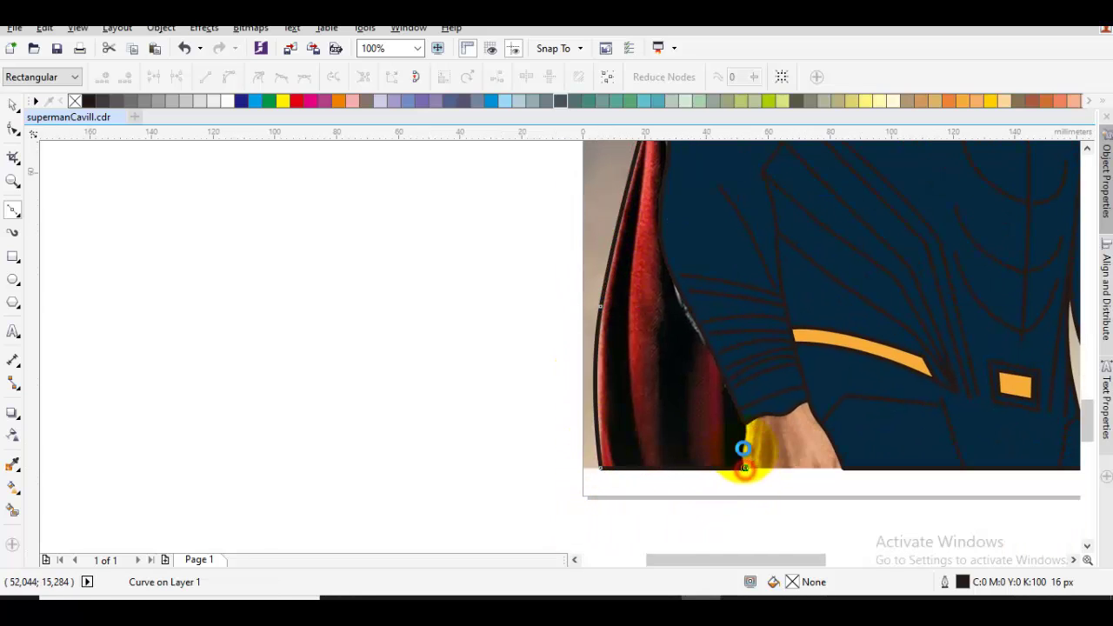
- Close the cape outline along the bottom edge to the wrist and up across the near arm to the shoulder
scroll(744, 449, "up", 1)
left_click_drag(754, 322, 753, 317)
left_click_drag(734, 321, 753, 437)
scroll(753, 437, "down", 1)
left_click_drag(731, 295, 738, 390)
left_click(745, 223)
left_click_drag(735, 180, 711, 323)
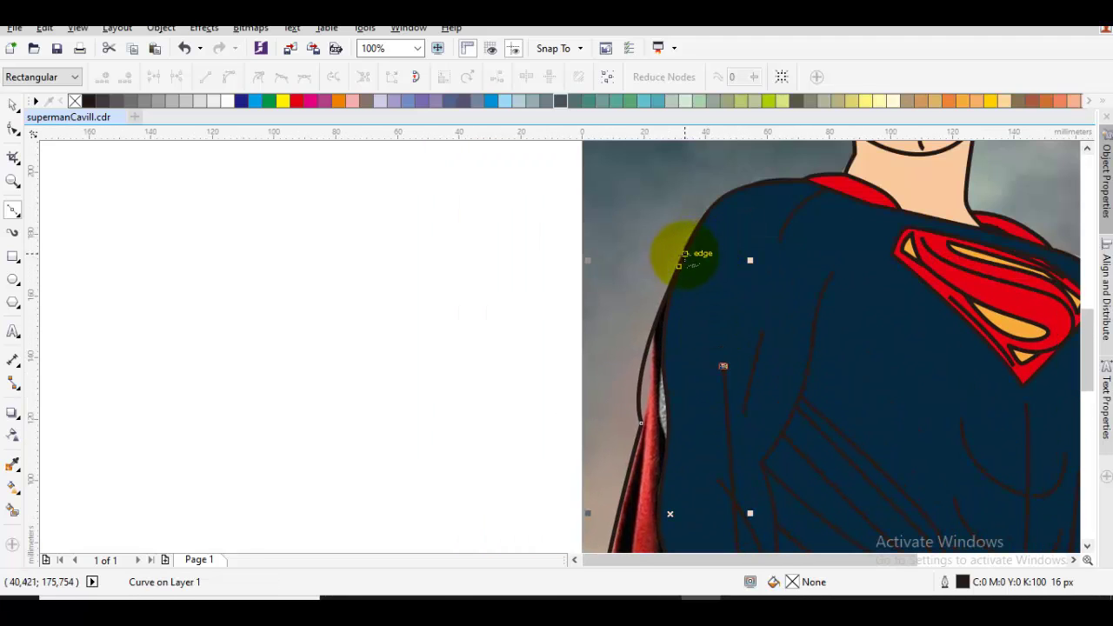
- Order the cape shape in front of the background photo so that it lies behind the suit
right_click(698, 271)
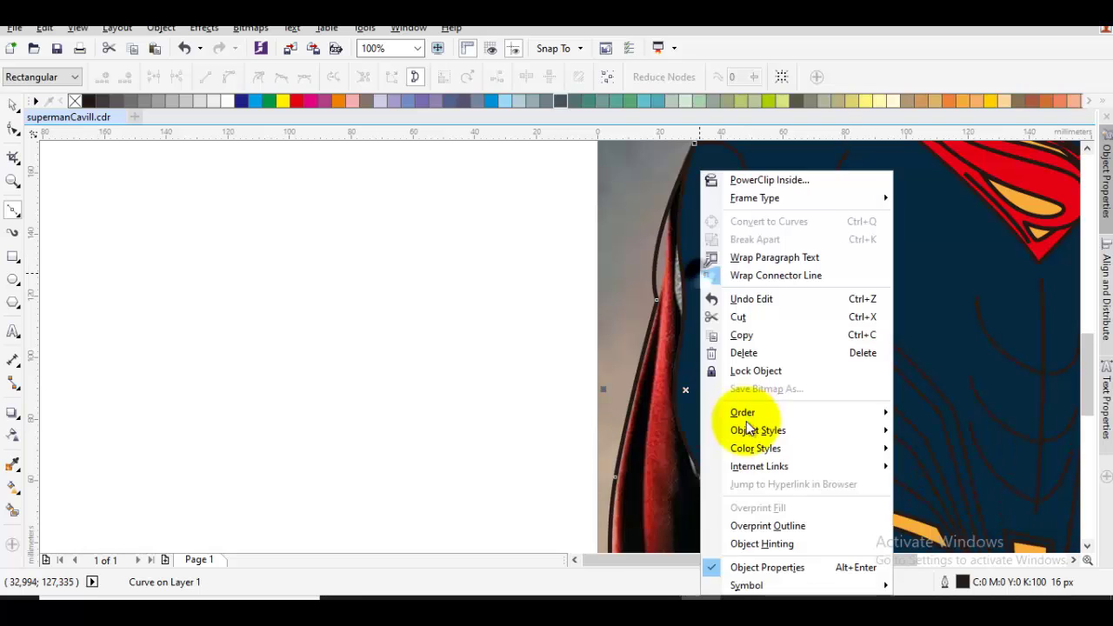
mouse_move(745, 414)
left_click(908, 532)
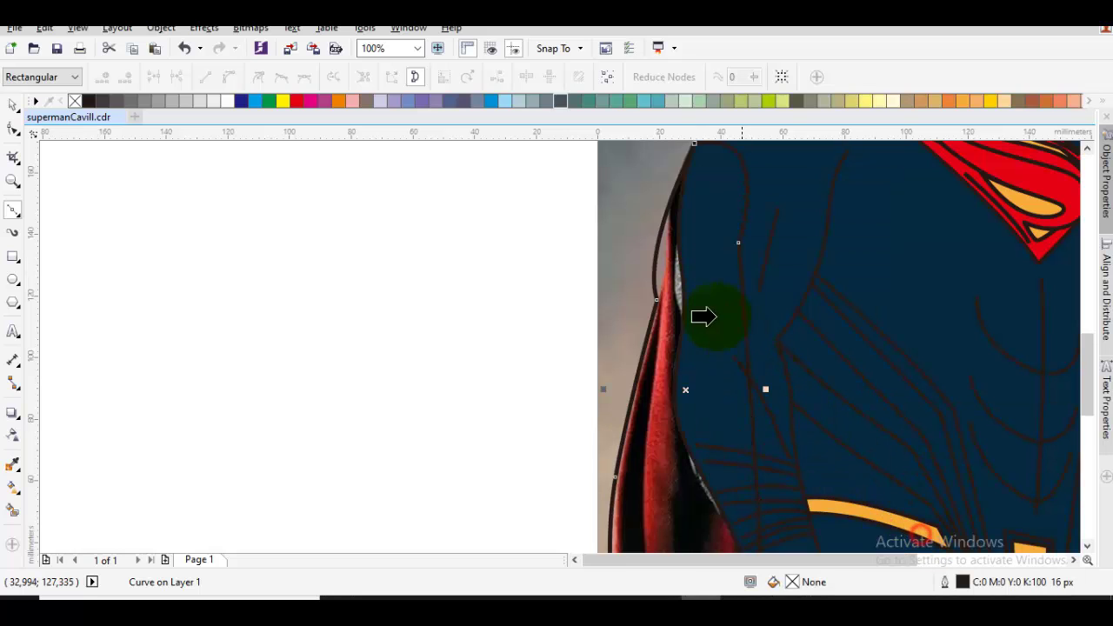
left_click(639, 248)
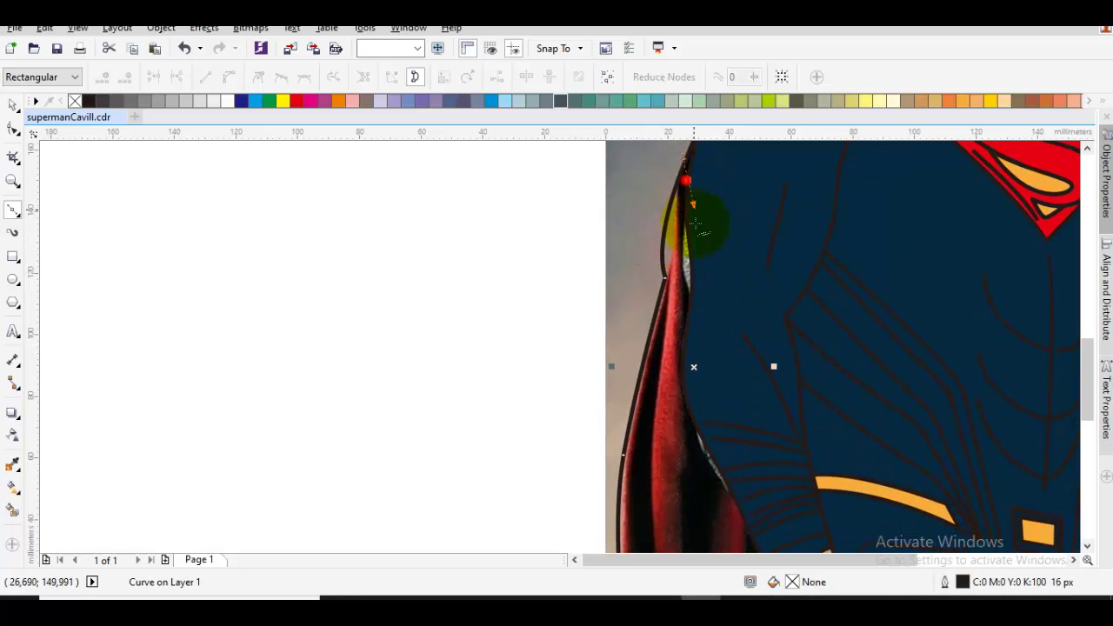
- Draw fold curves along the cape's inner side, running down beside the near arm to the bottom edge
left_click_drag(695, 223, 695, 231)
left_click_drag(664, 403, 678, 290)
left_click_drag(698, 379, 713, 506)
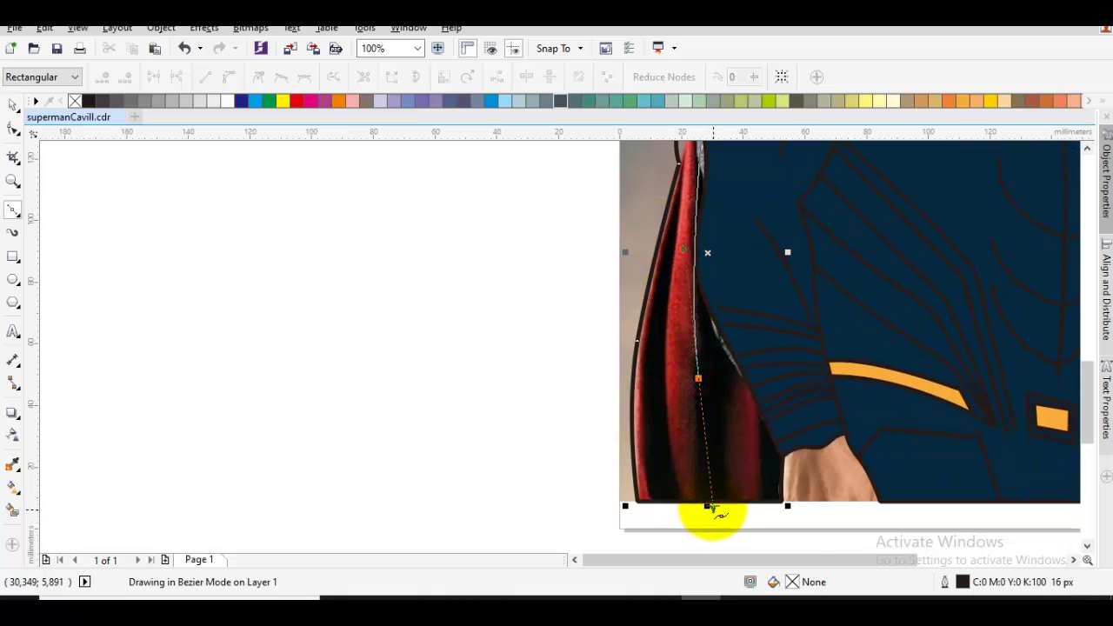
left_click(711, 505)
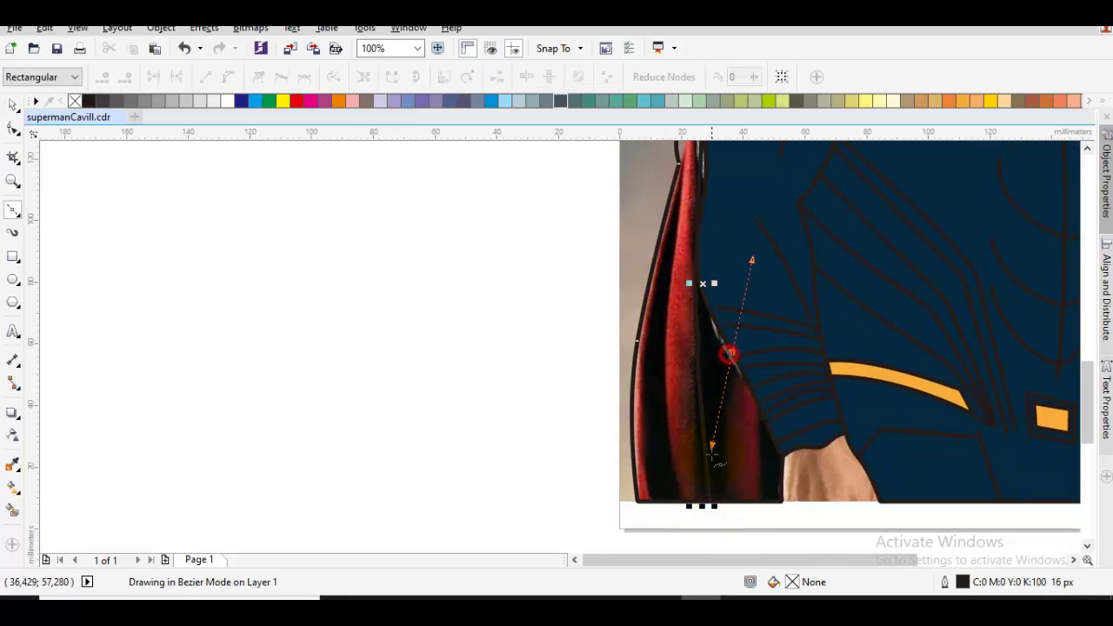
left_click(726, 350)
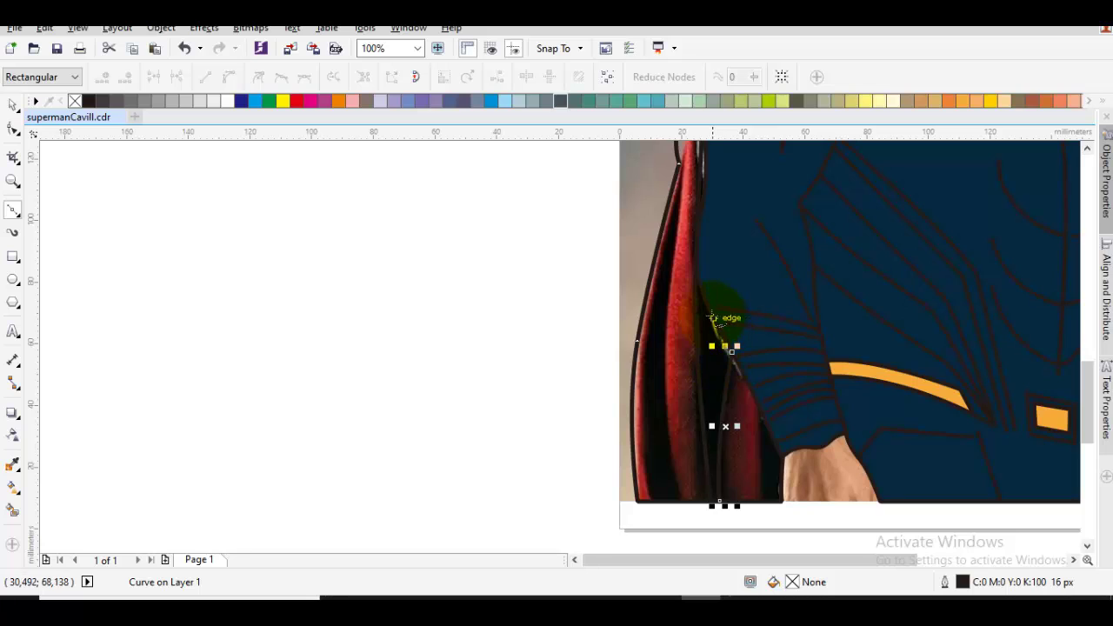
- Draw two long fold curves in the cape from the bottom edge up to its outer edge near the elbow
left_click(682, 506)
scroll(650, 276, "up", 2)
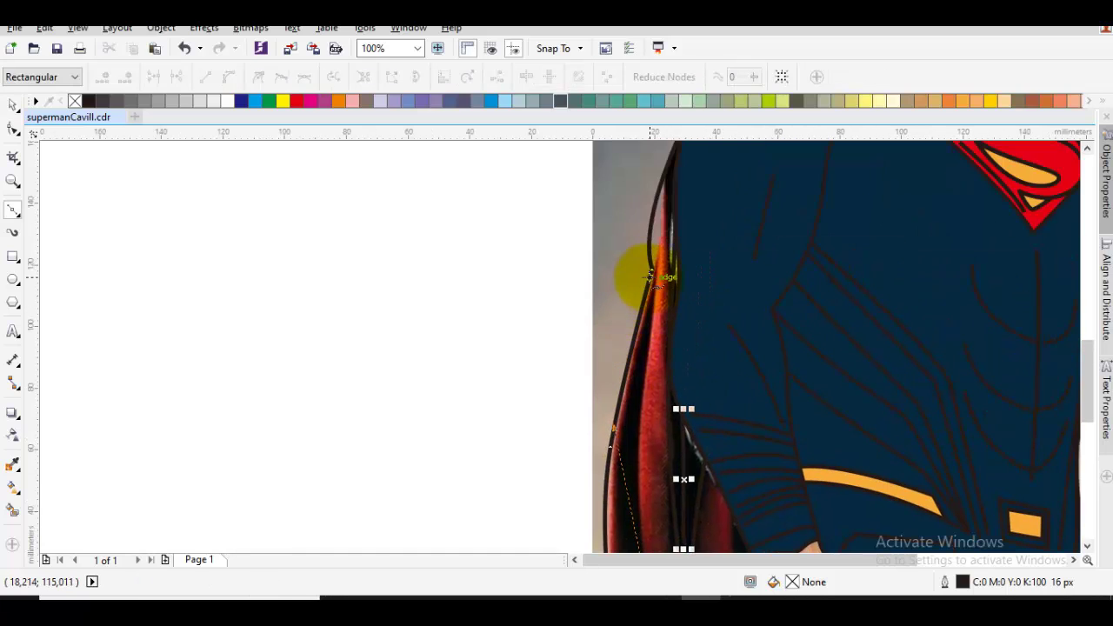
left_click(650, 269)
scroll(635, 487, "down", 3)
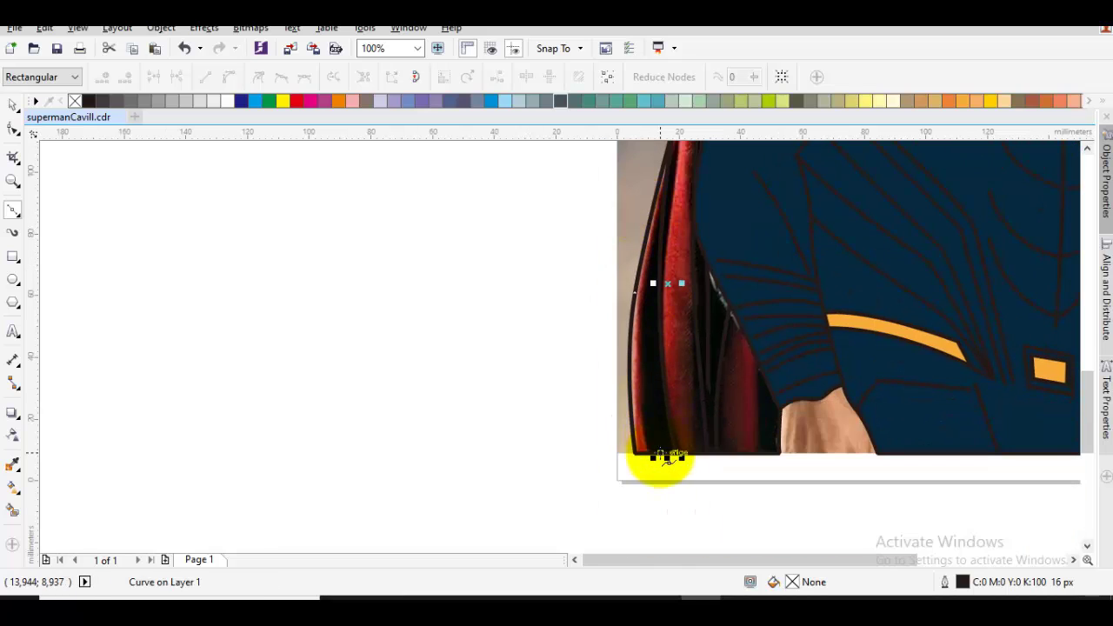
left_click(658, 459)
scroll(654, 231, "up", 2)
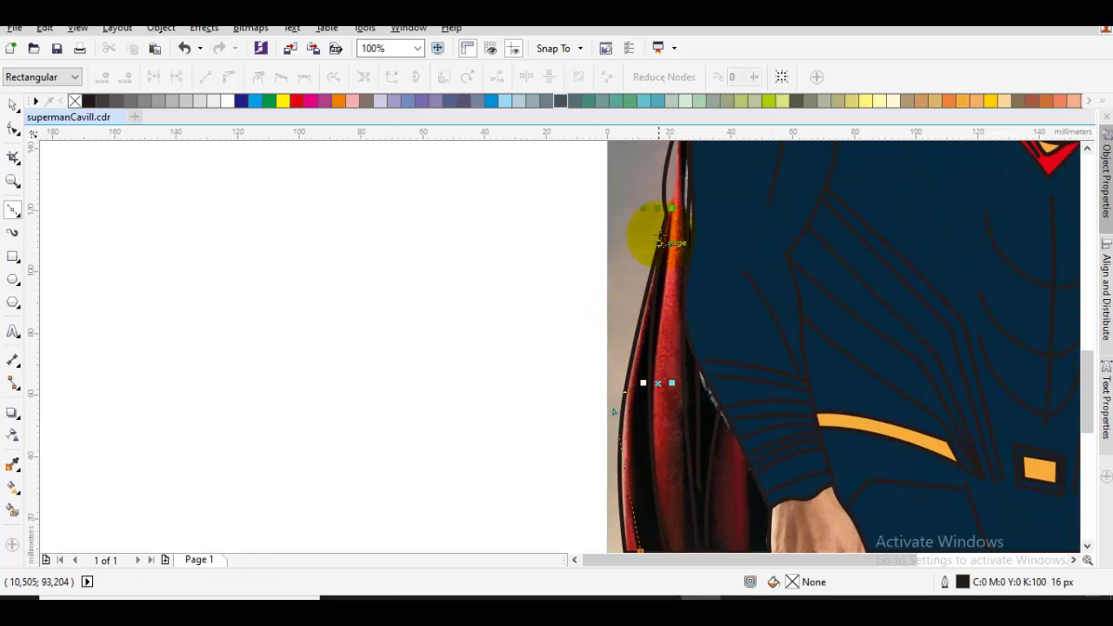
left_click(661, 232)
- Draw a short fold line near the cape's outer edge and two beside the wrist, each reaching the bottom edge
scroll(658, 360, "down", 2)
scroll(553, 298, "right", 1)
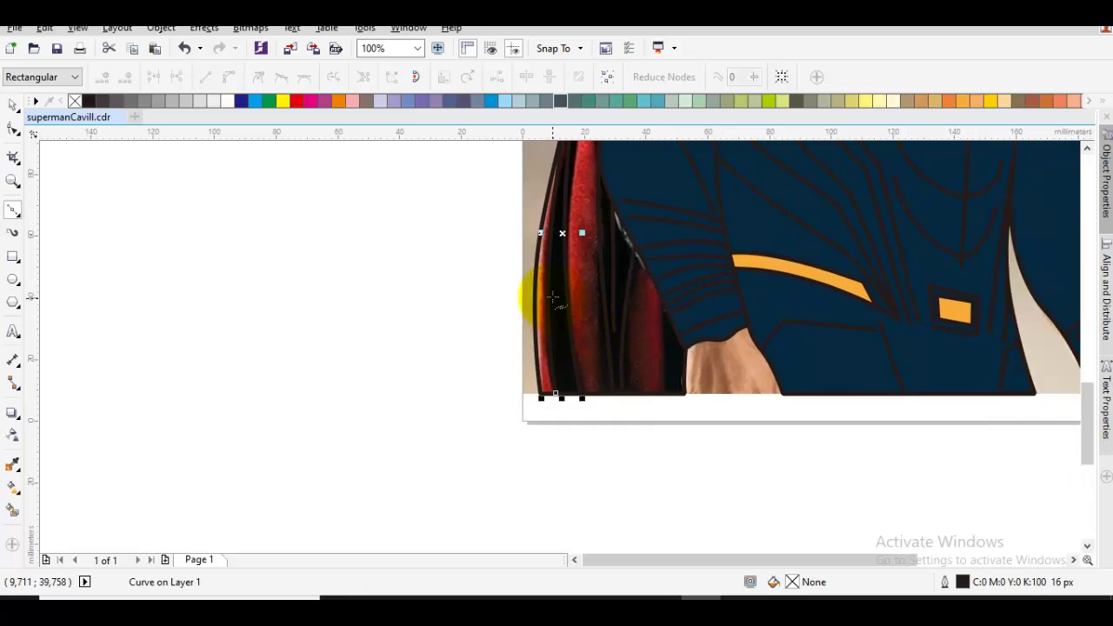
left_click(569, 398)
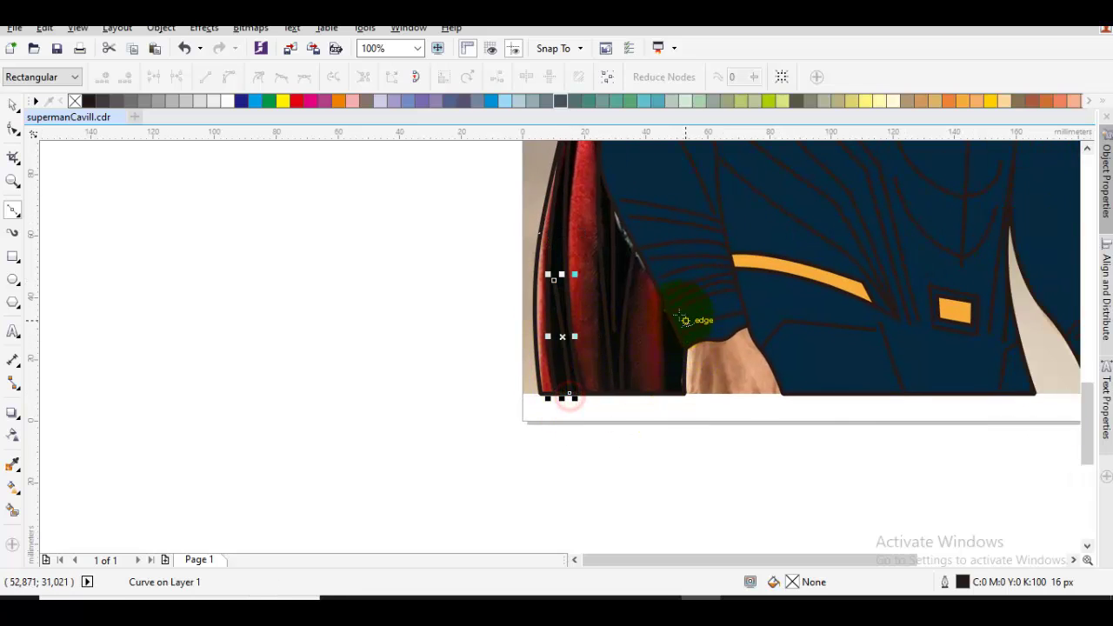
left_click(661, 397)
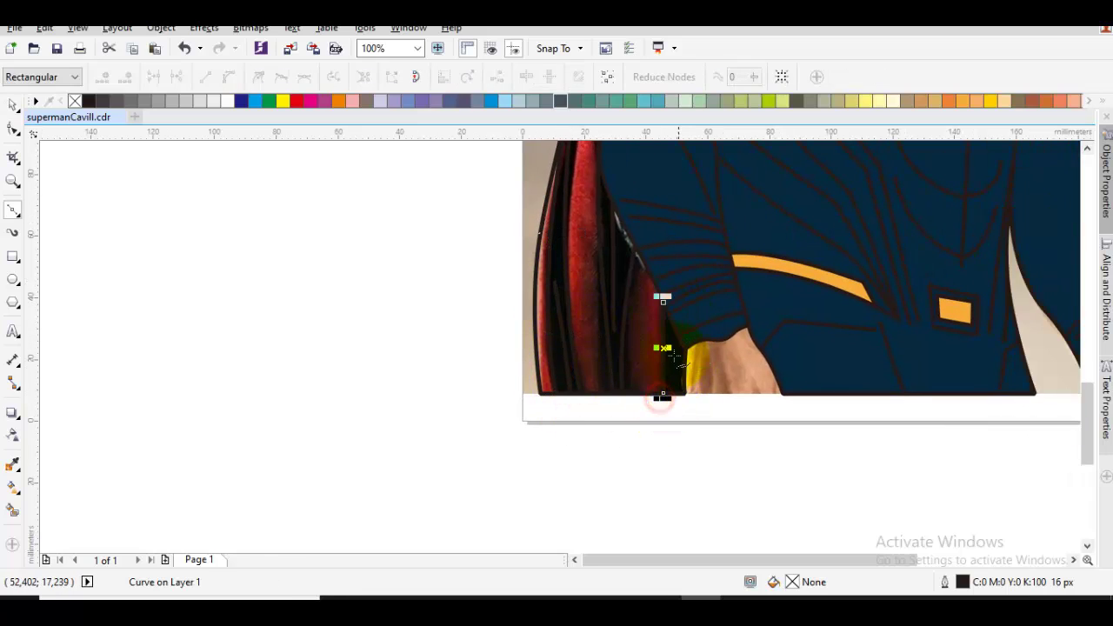
left_click_drag(677, 335, 673, 391)
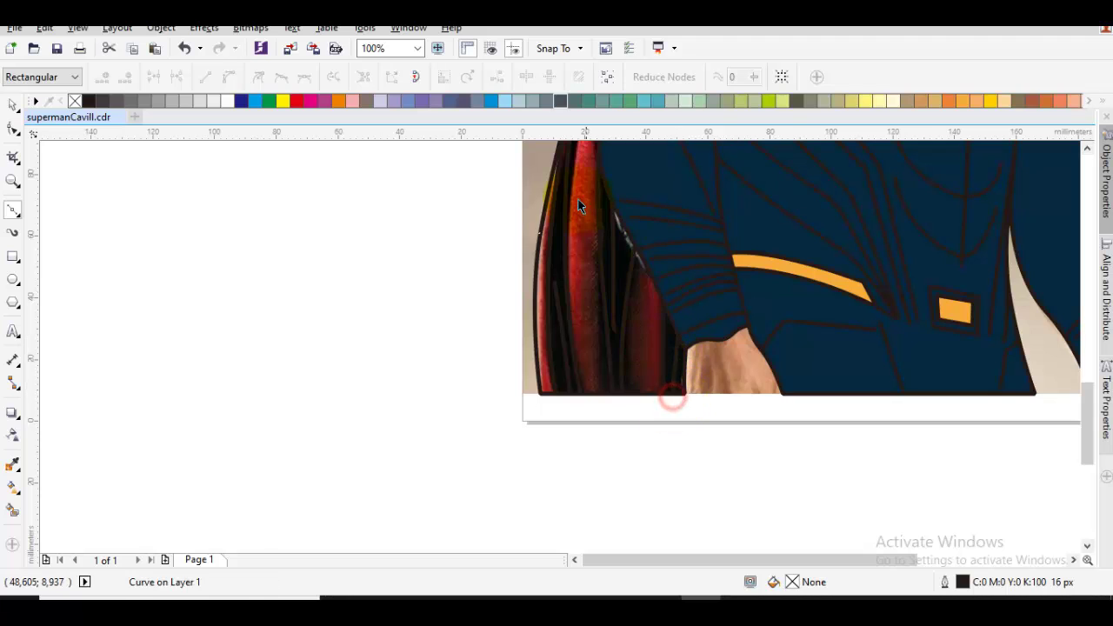
- Fill the cape outline with red
key("space")
left_click_drag(579, 199, 552, 371)
mouse_move(296, 101)
left_mouse_down()
mouse_move(507, 217)
mouse_move(548, 333)
left_mouse_up()
left_click(554, 348)
left_click(555, 305)
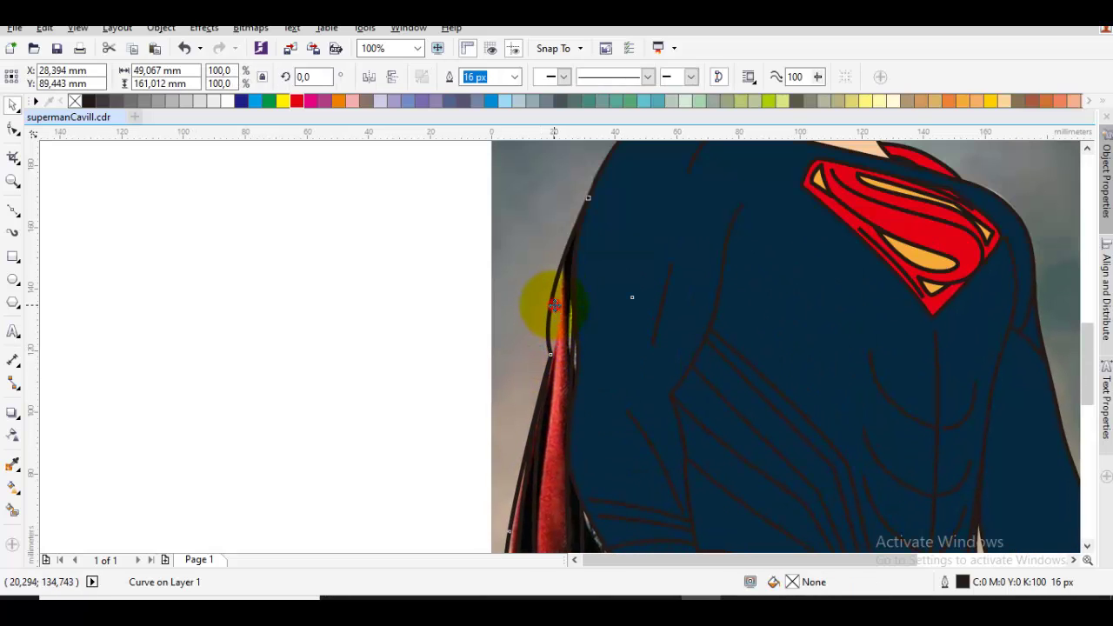
left_click(297, 101)
left_click(316, 215)
- Draw a closed outline around the near hand, overlapping the sleeve, hip and cape and running along the photo's bottom edge
scroll(645, 280, "down", 2)
left_click_drag(709, 305, 678, 280)
scroll(695, 322, "up", 1)
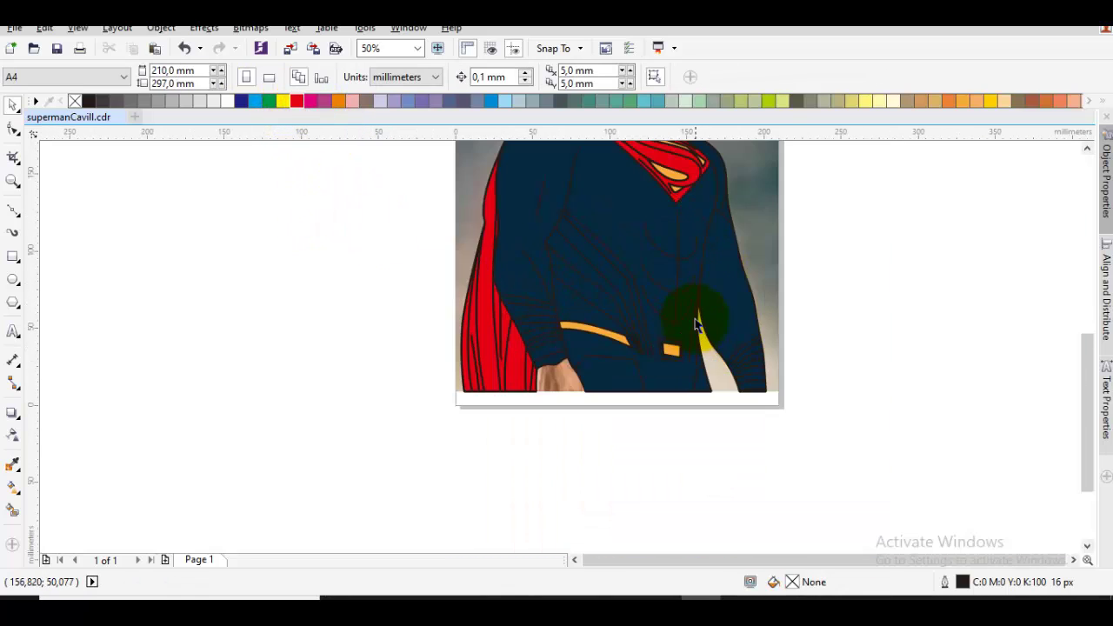
scroll(641, 326, "up", 4)
key("space")
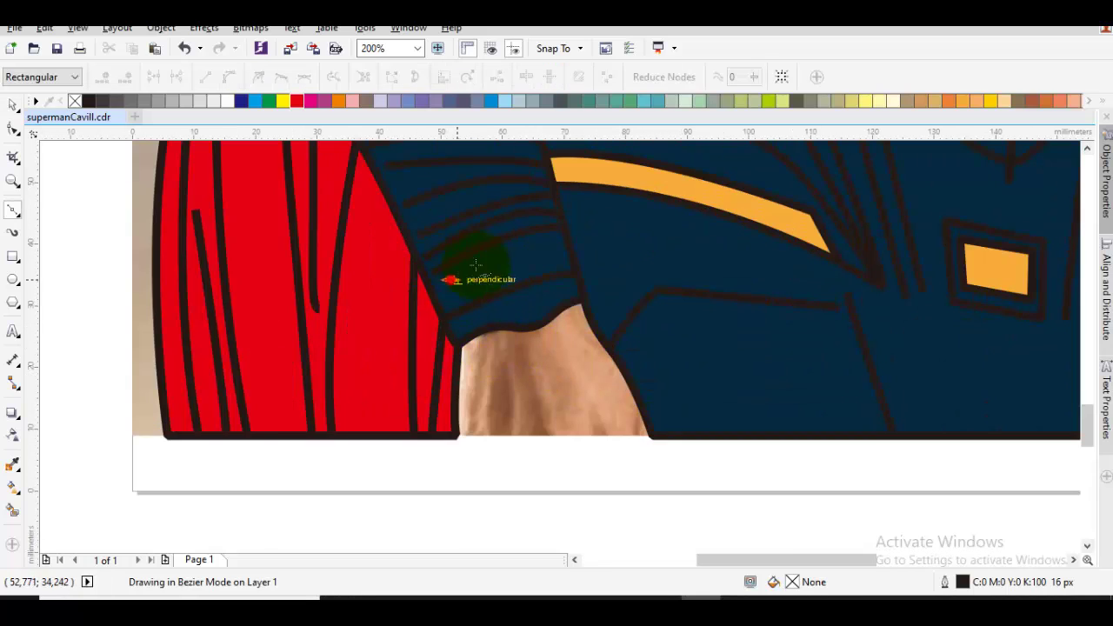
double_click(685, 375)
left_click(652, 435)
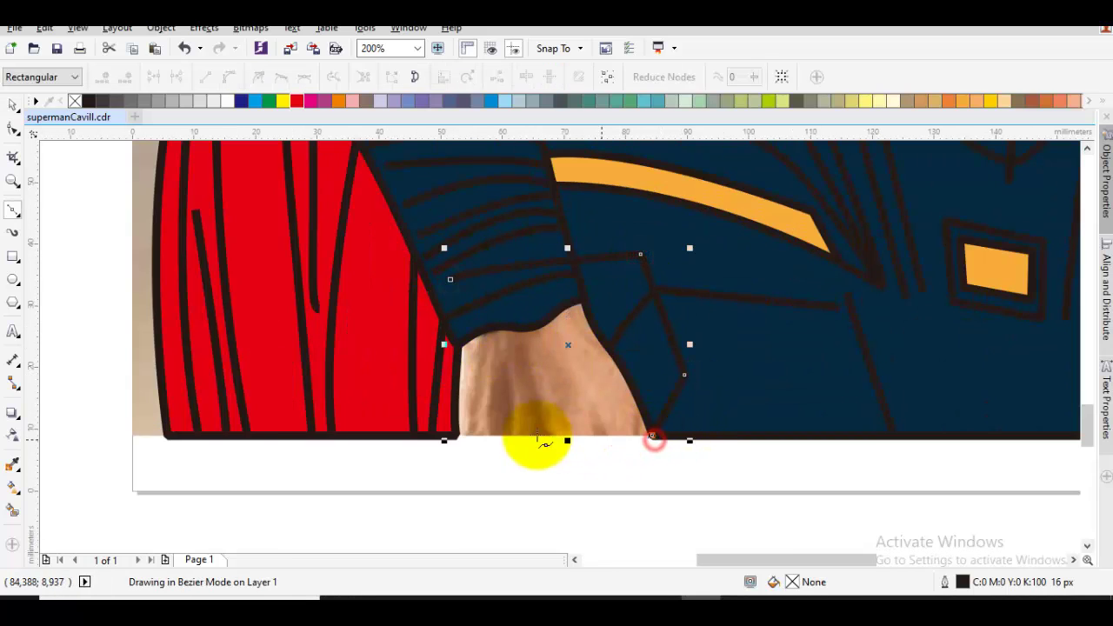
double_click(464, 432)
left_click(457, 435)
left_click(349, 388)
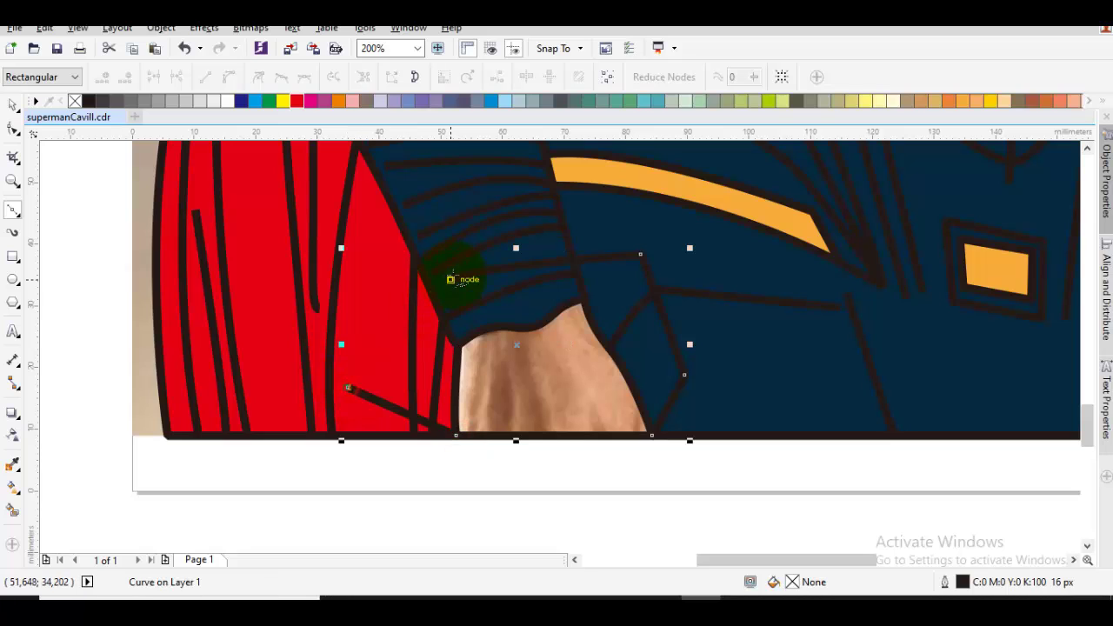
left_click(450, 280)
- Fill the hand outline with the skin colour sampled from the neck
scroll(480, 293, "down", 2)
left_click_drag(552, 251, 537, 419)
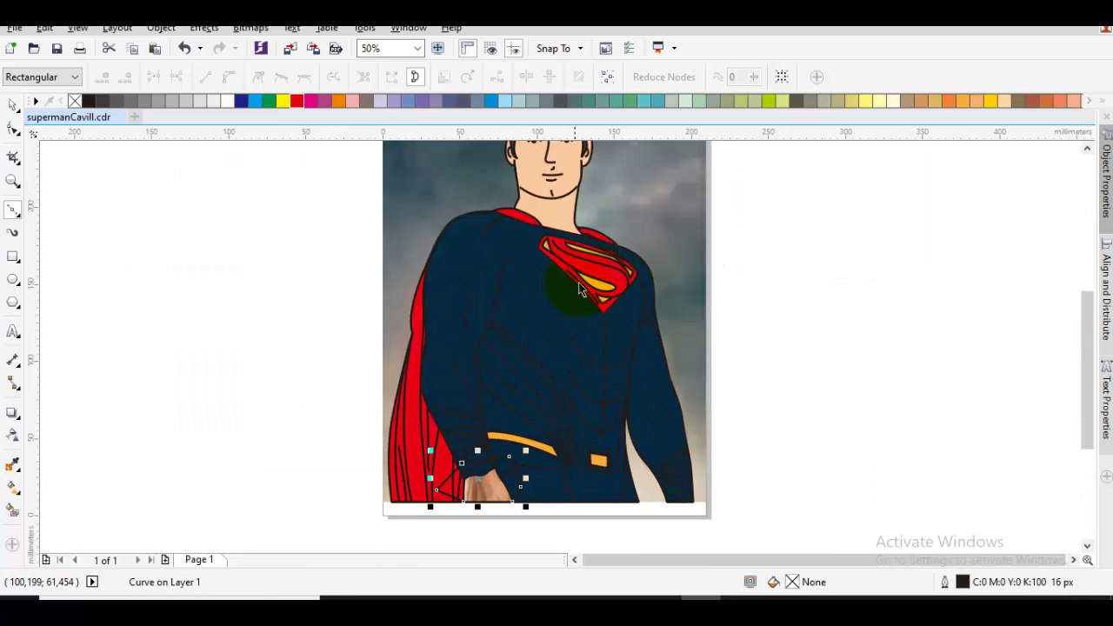
key("i")
left_click(558, 205)
left_click(485, 465)
- Order the hand shape directly in front of the photo so it lies beneath the suit and cape
right_click(488, 485)
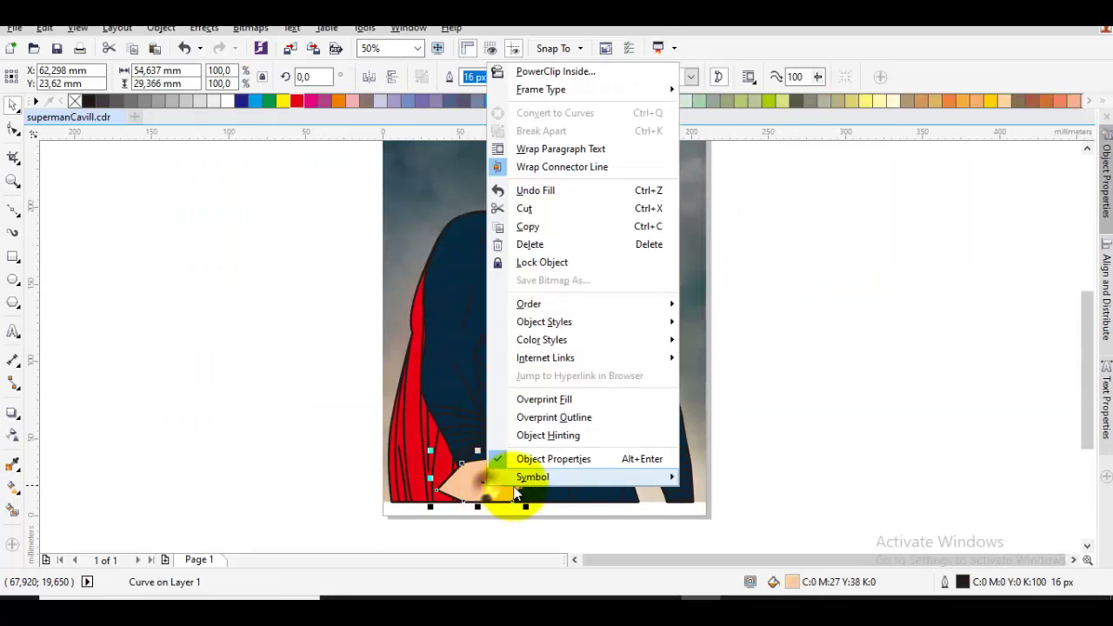
mouse_move(560, 308)
left_click(727, 426)
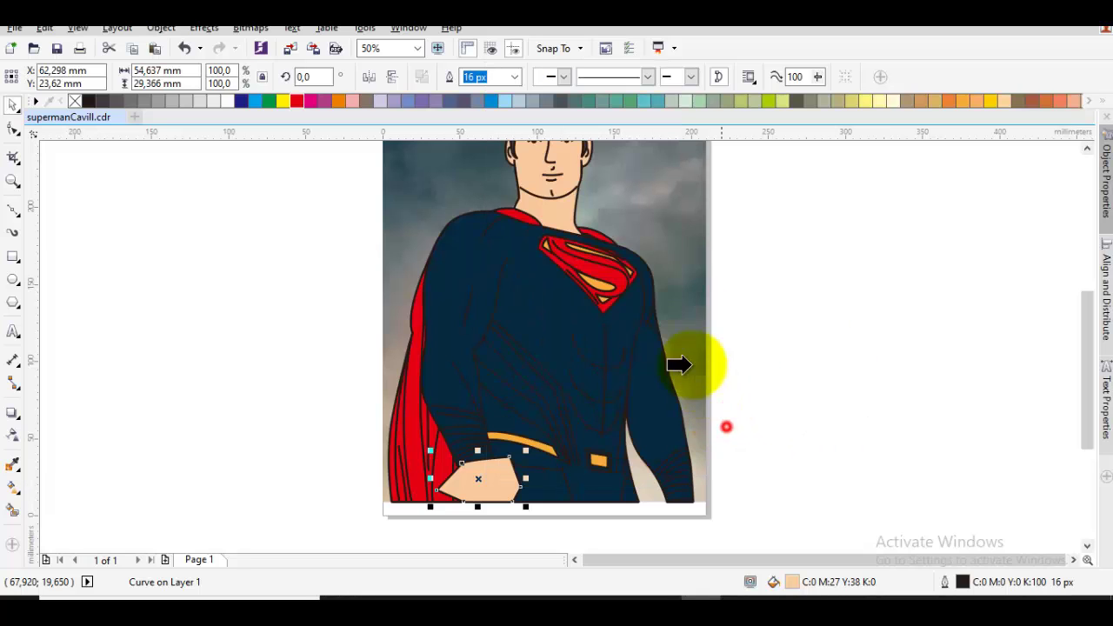
left_click(676, 245)
left_click(751, 304)
- Select all traced objects without the photo and place a duplicate beside the page
scroll(722, 400, "down", 1)
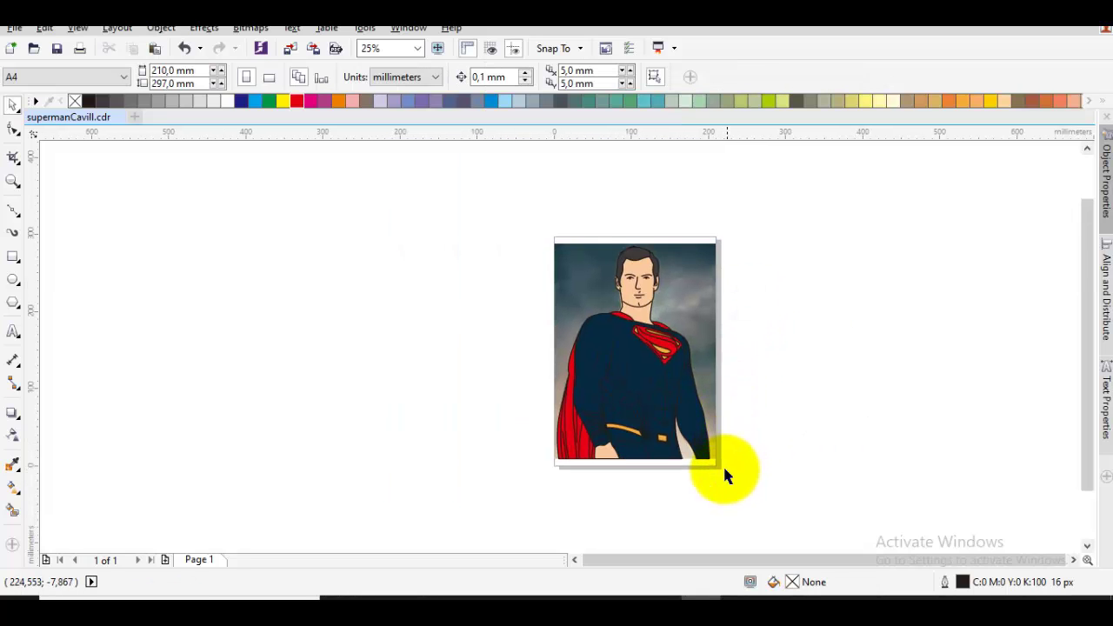
left_click_drag(715, 465, 507, 252)
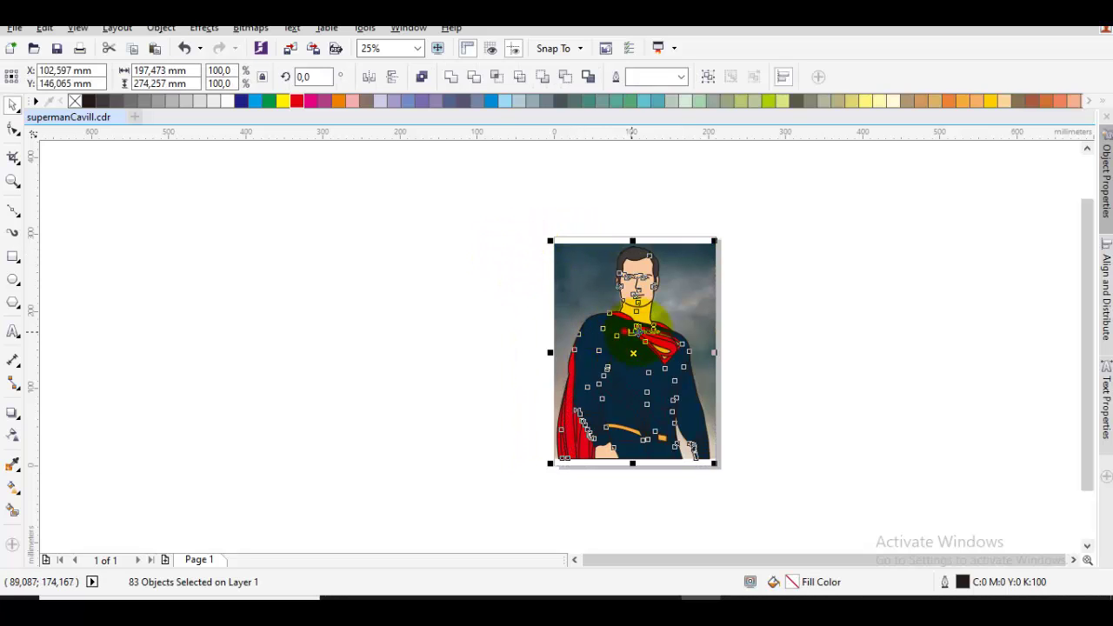
left_click_drag(630, 331, 893, 332)
right_click(893, 332)
- Group the duplicated figure's objects and move the group farther away from the page, to about X 608 mm
right_click(894, 332)
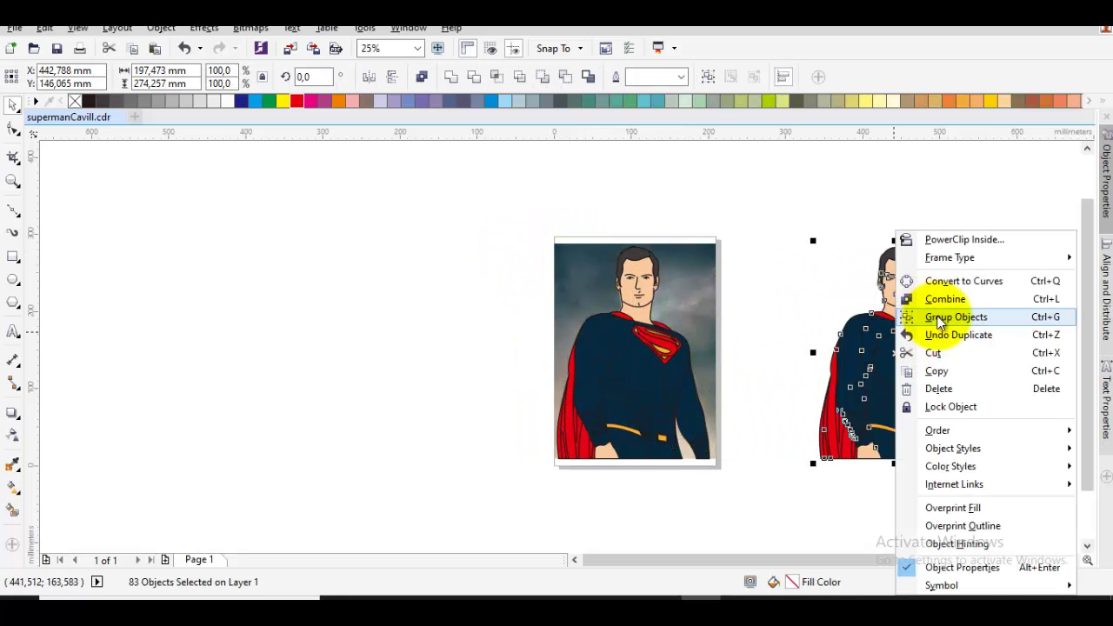
left_click(939, 320)
left_click(983, 321)
left_click_drag(983, 322, 752, 327)
left_click_drag(626, 368, 754, 367)
left_click(881, 310)
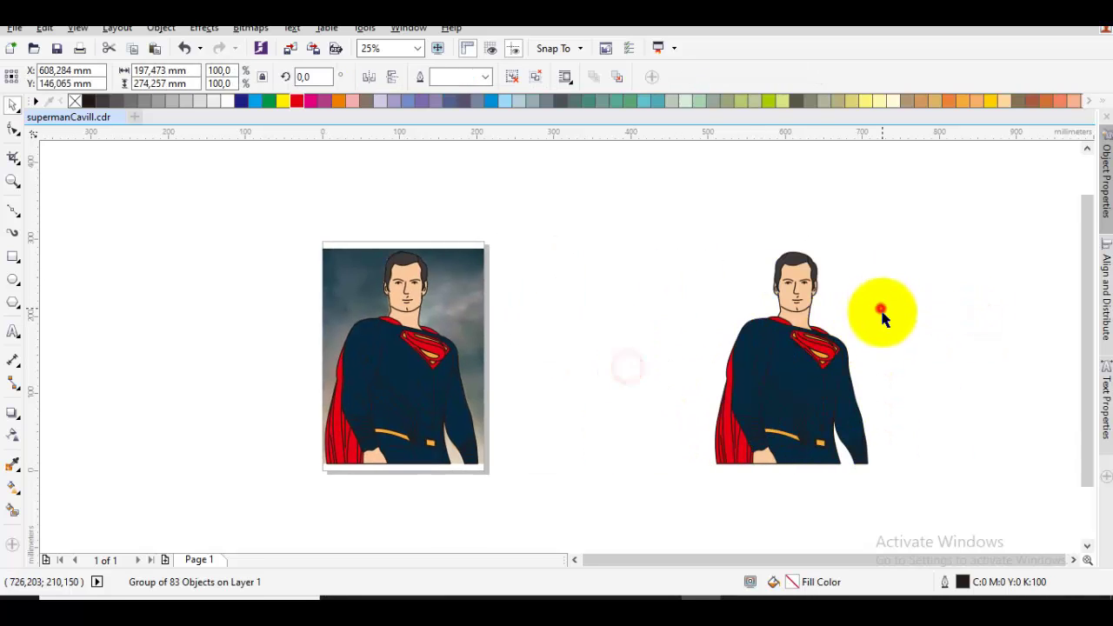
left_click(880, 311)
- Draw a rectangle about 298 by 192 mm across the duplicated figure and fill it with light blue
left_click(13, 255)
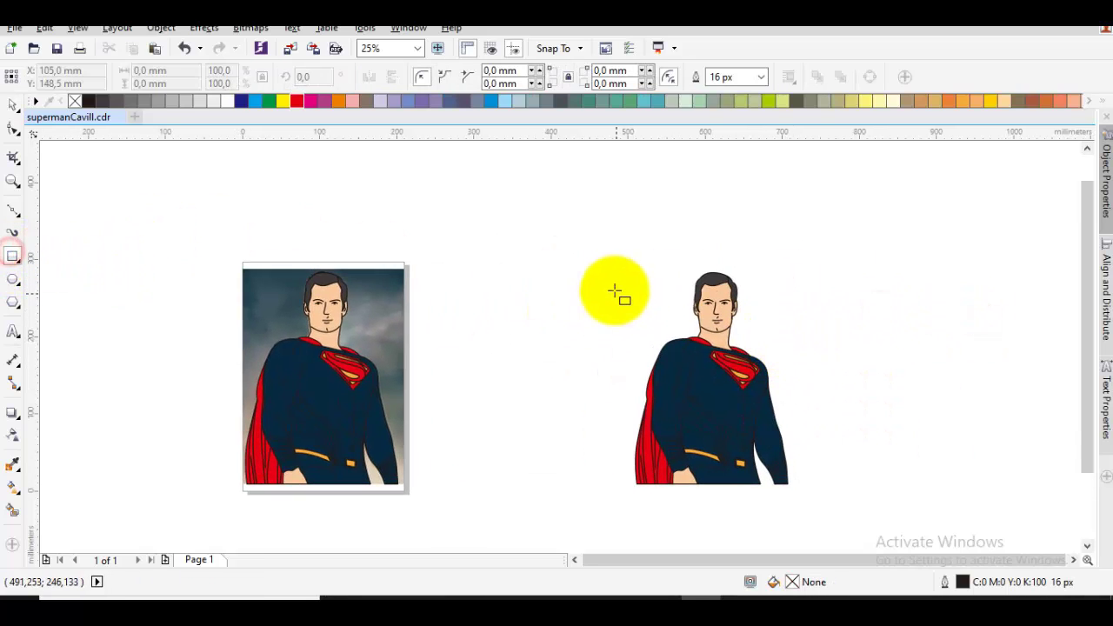
mouse_move(598, 279)
left_mouse_down()
mouse_move(828, 443)
mouse_move(829, 428)
left_mouse_up()
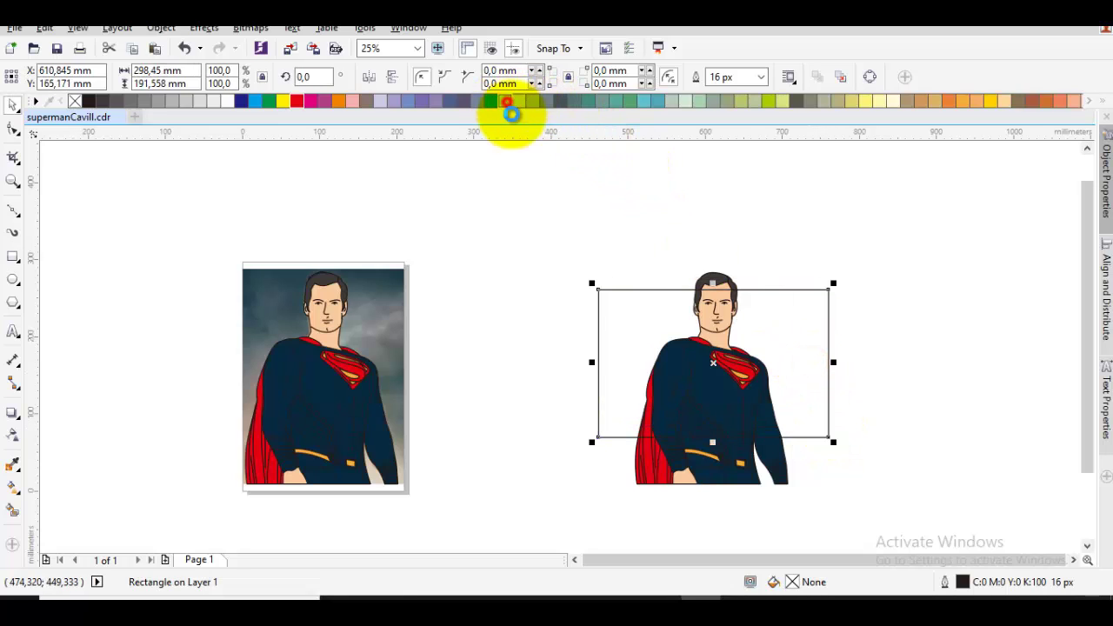
left_click(505, 101)
- Send the rectangle to the back of the layer, behind the figure
right_click(663, 324)
mouse_move(713, 427)
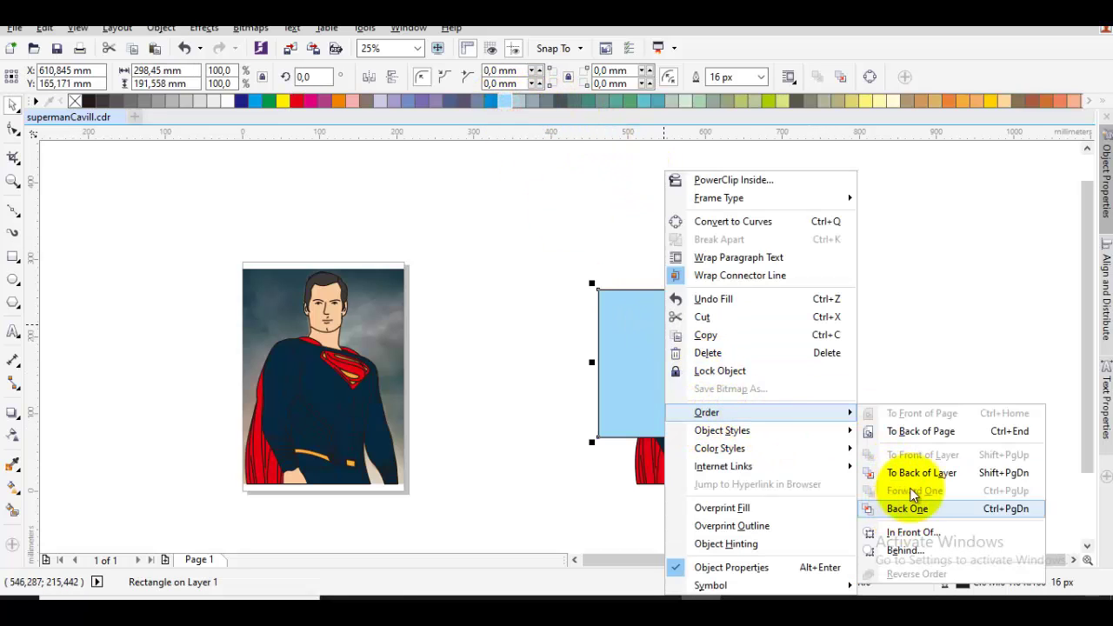
left_click(916, 474)
- Fill the background rectangle with pale green (C40 M0 Y40 K0) and remove its outline
left_click(808, 352)
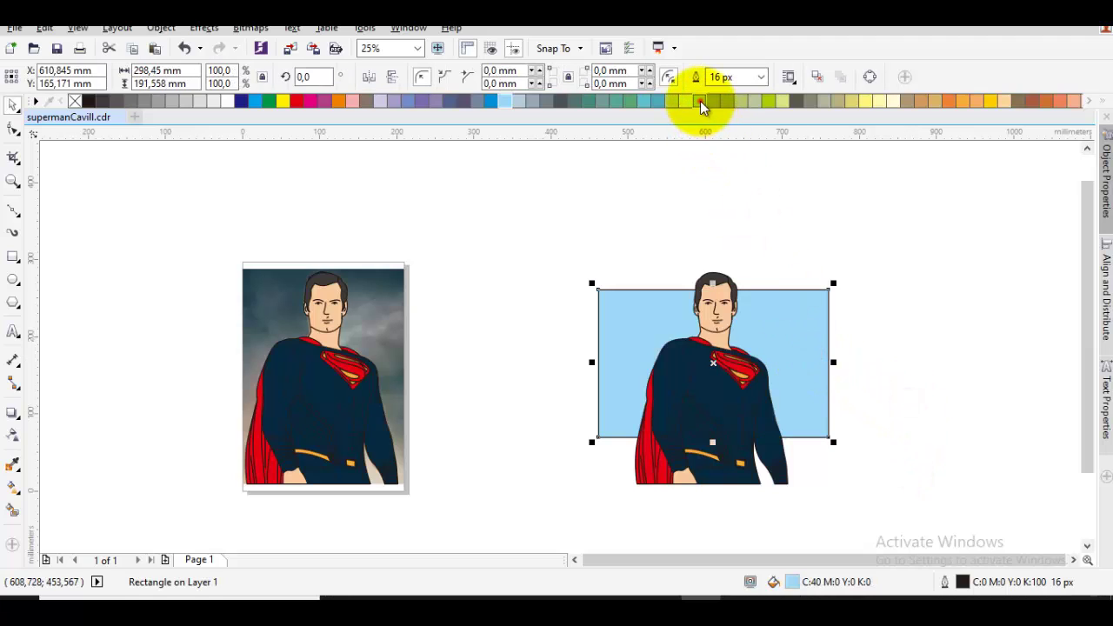
left_click(700, 101)
right_click(75, 101)
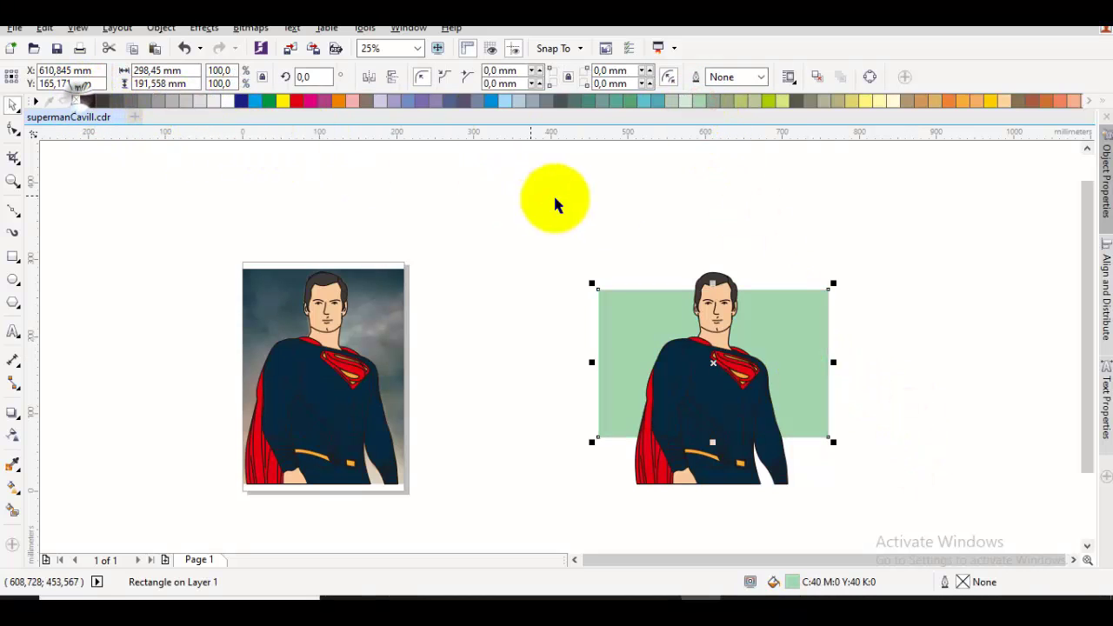
- Try yellow-green, grey-blue and light blue fills on the background rectangle, and undo the light blue one
left_click(783, 101)
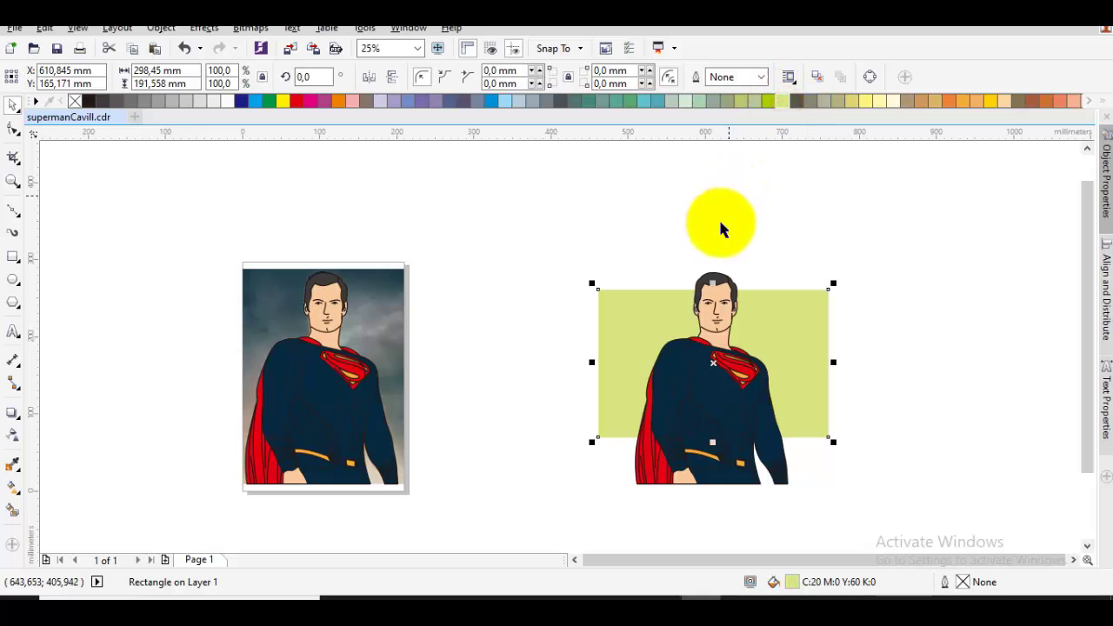
left_click(515, 101)
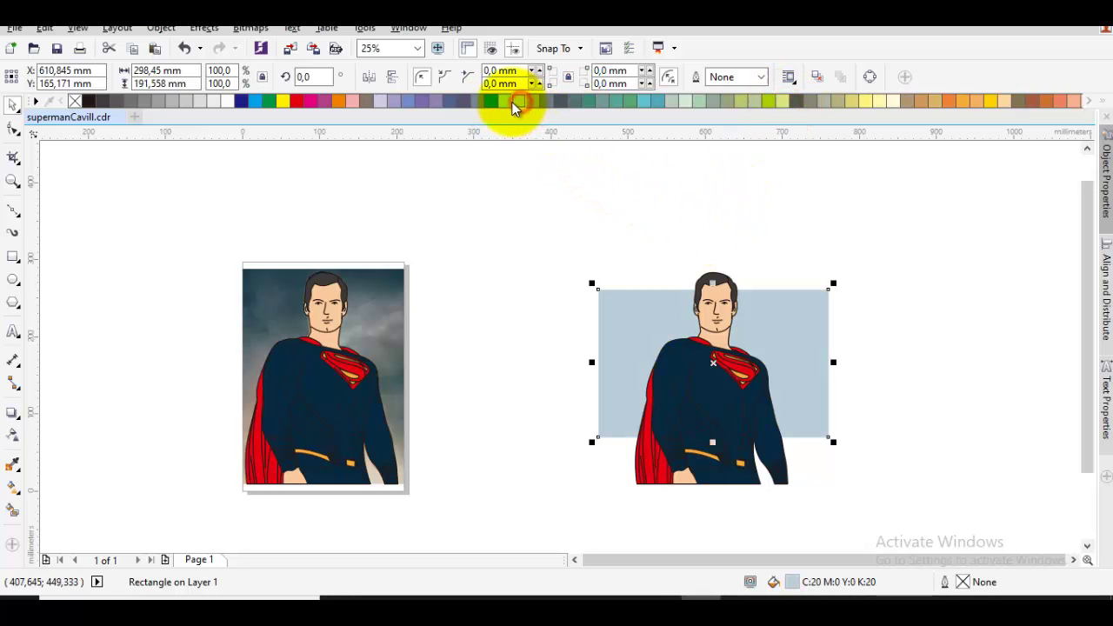
left_click(504, 102)
left_click(695, 204)
left_click(787, 382)
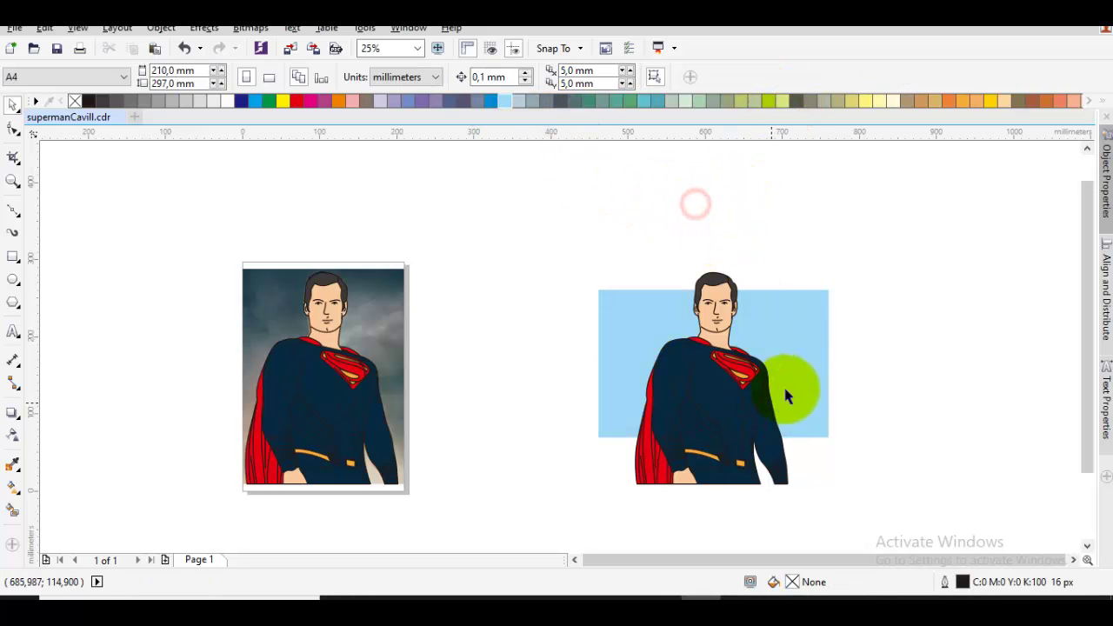
key("ctrl+z")
- Fill the background rectangle with pink
left_click(800, 320)
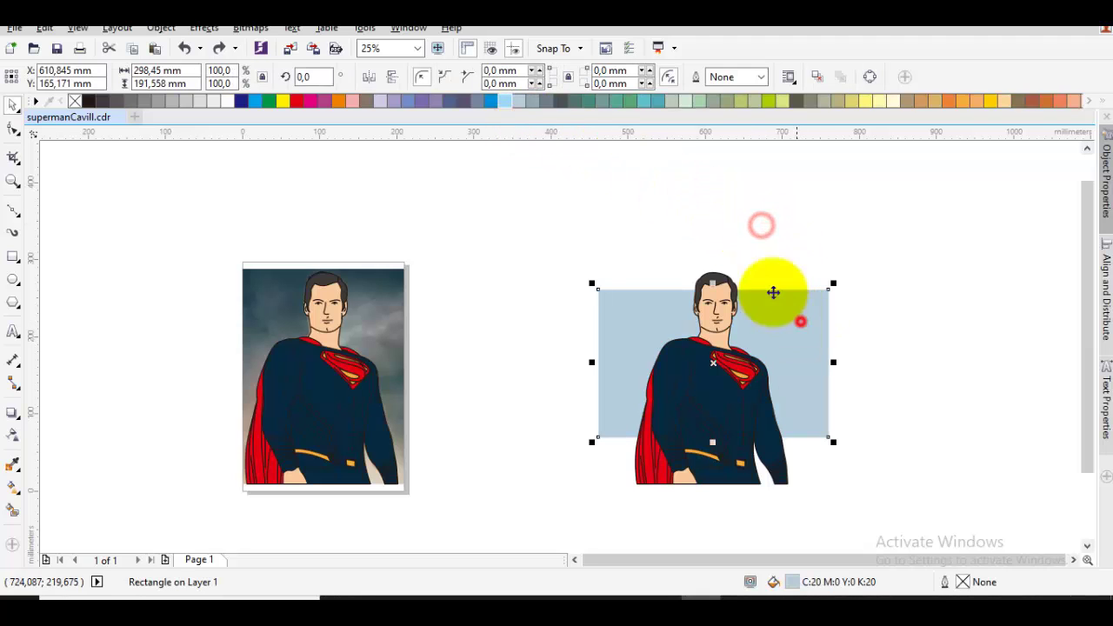
left_click(352, 102)
left_click(536, 185)
- Group the duplicated figure together with its background rectangle
left_click_drag(540, 213, 963, 555)
right_click(790, 392)
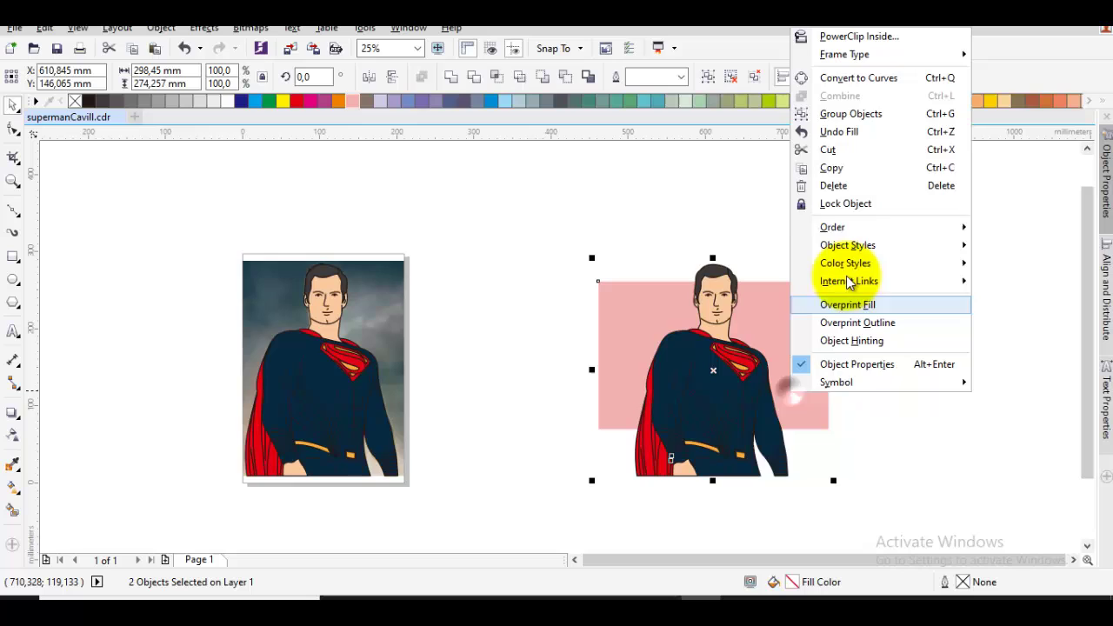
left_click(843, 112)
scroll(800, 302, "up", 1)
left_click_drag(801, 301, 860, 260)
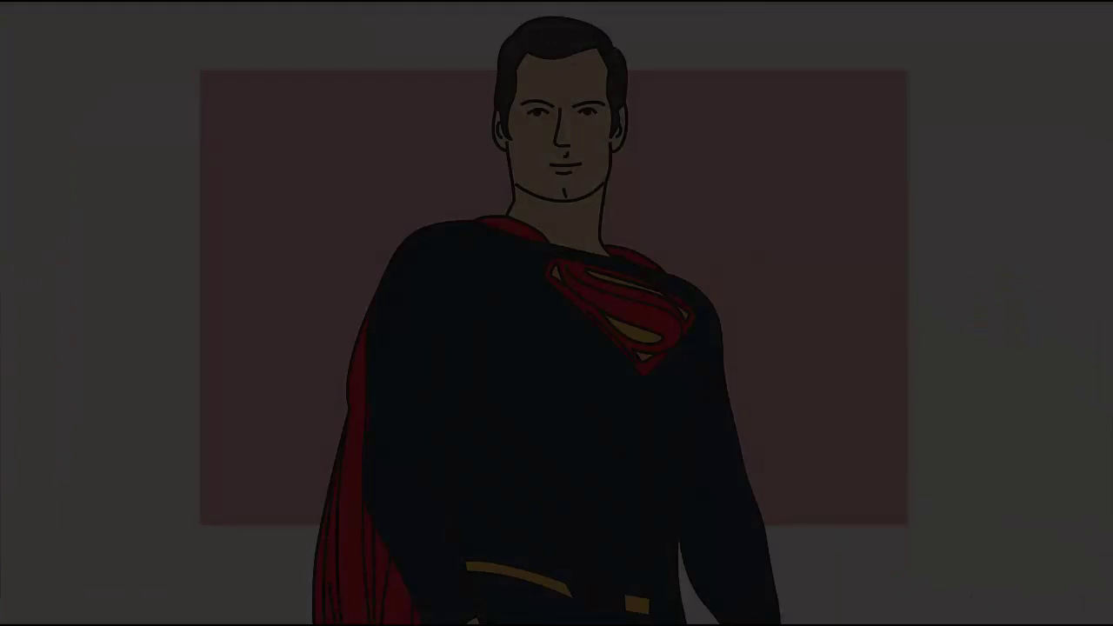